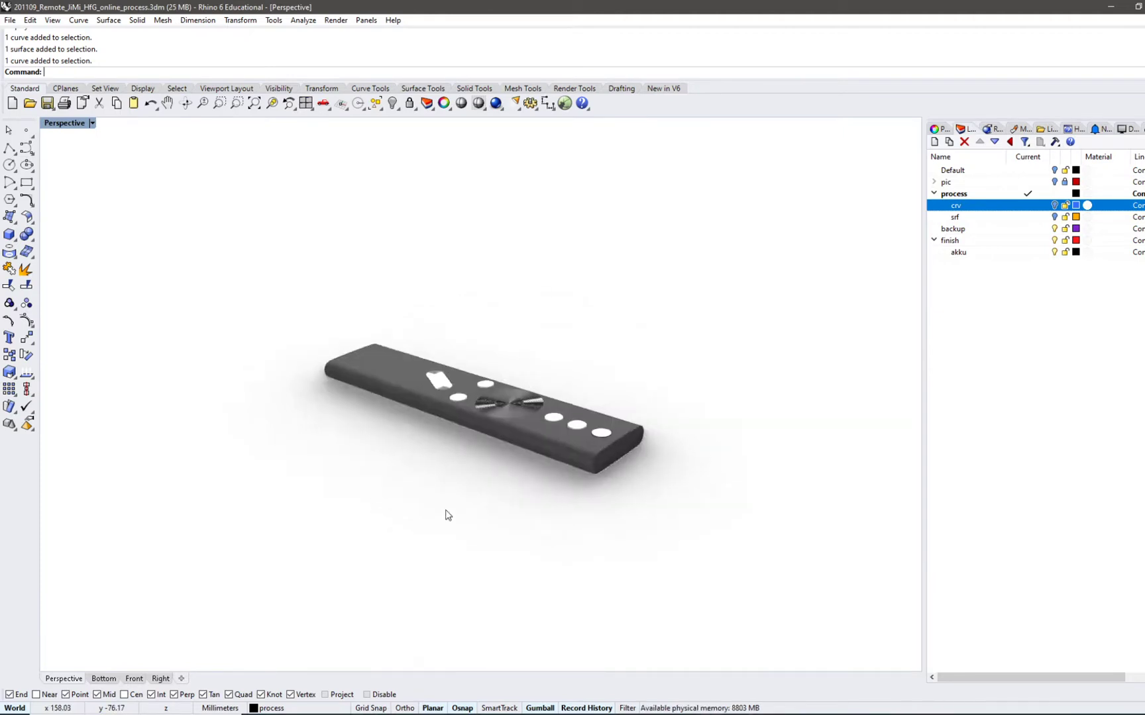
- Switch to the empty Rhino model, take its window out of full screen and resize it to cover most of the desktop
scroll(496, 455, "up", 5)
left_click_drag(607, 4, 0, 302)
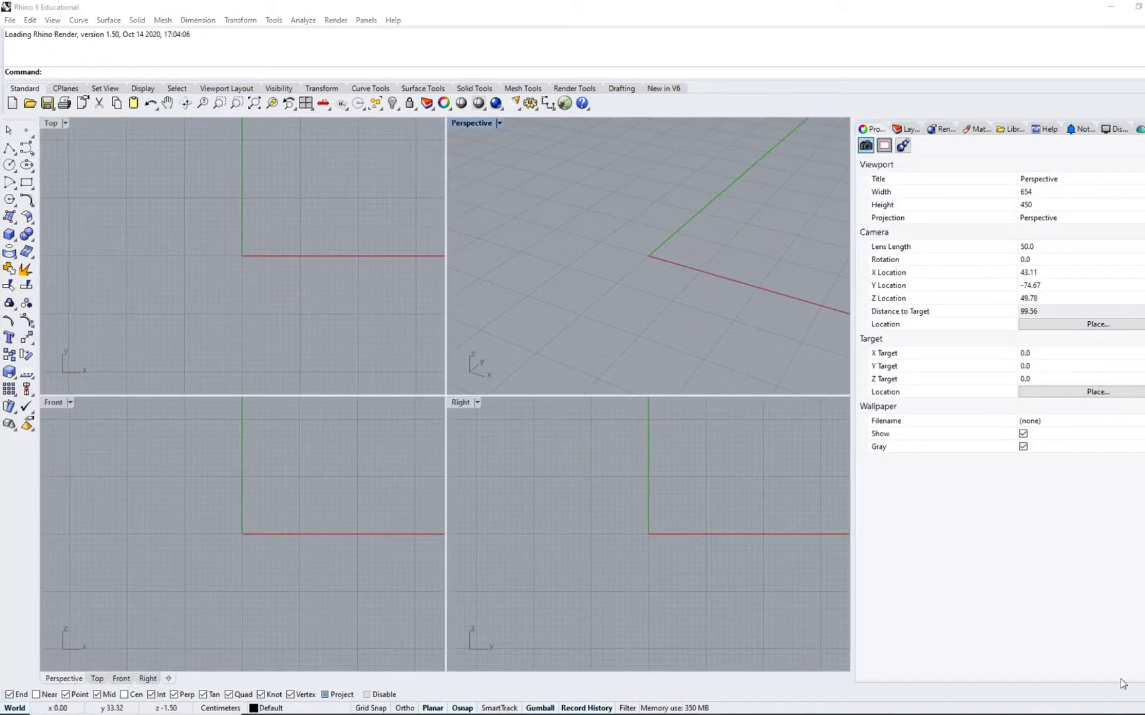
double_click(831, 6)
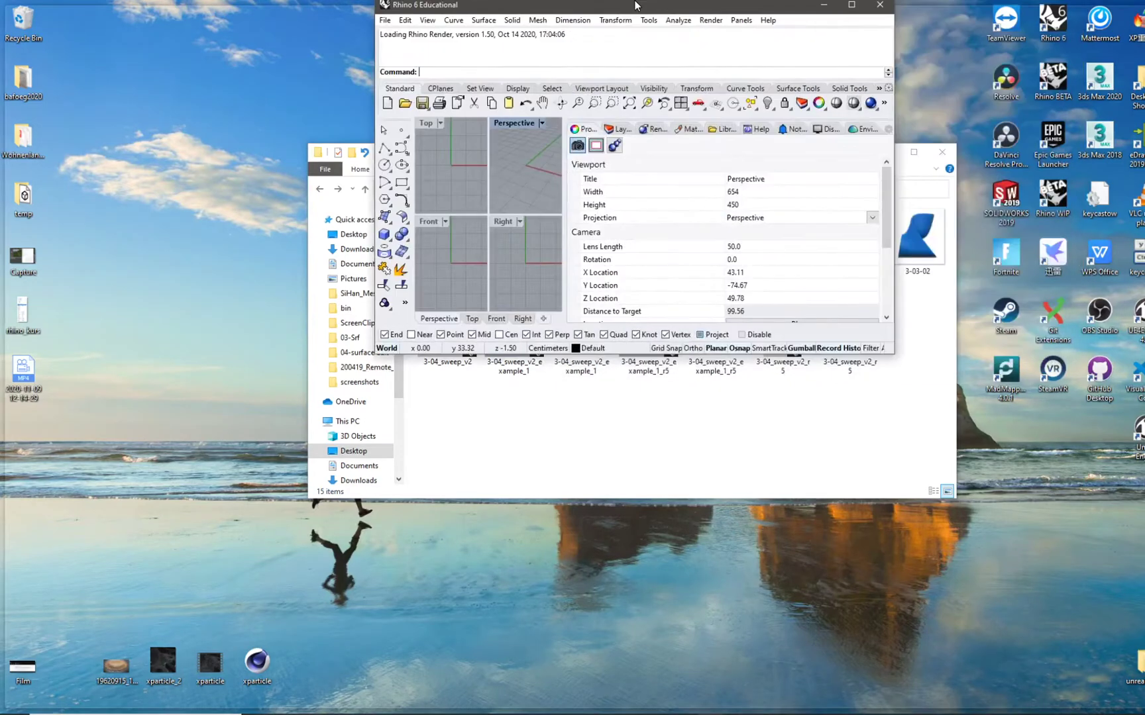
left_click_drag(635, 2, 634, 1)
key("super")
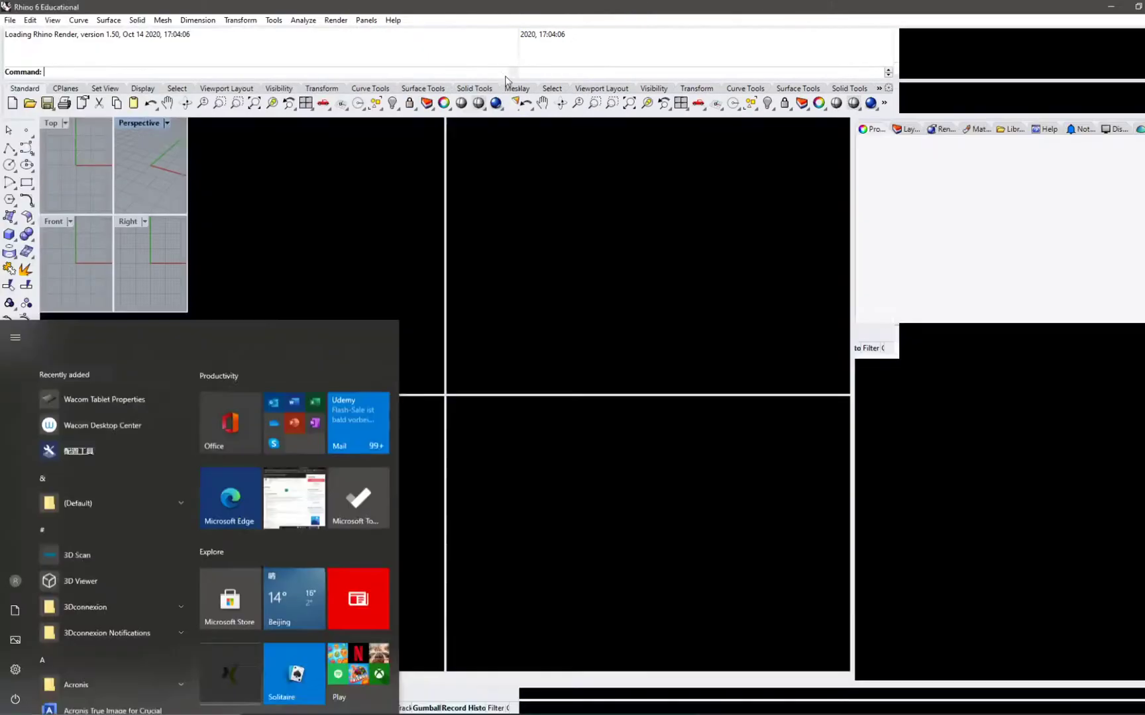
left_click_drag(547, 9, 268, 18)
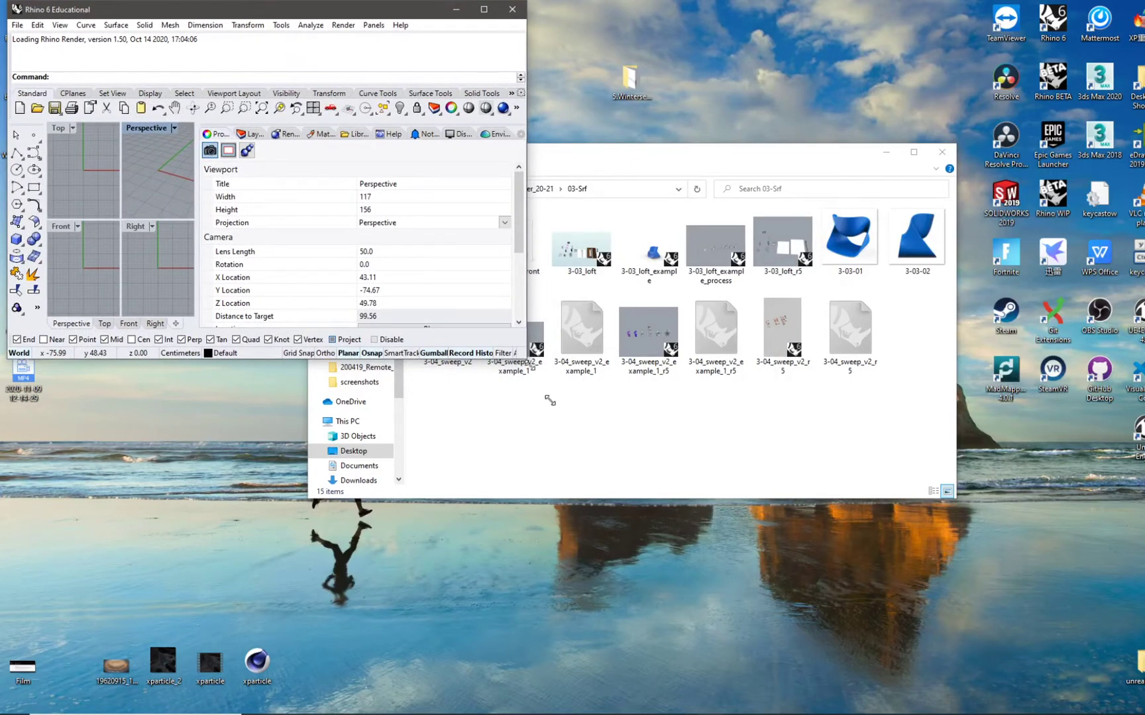
left_click_drag(550, 400, 1141, 704)
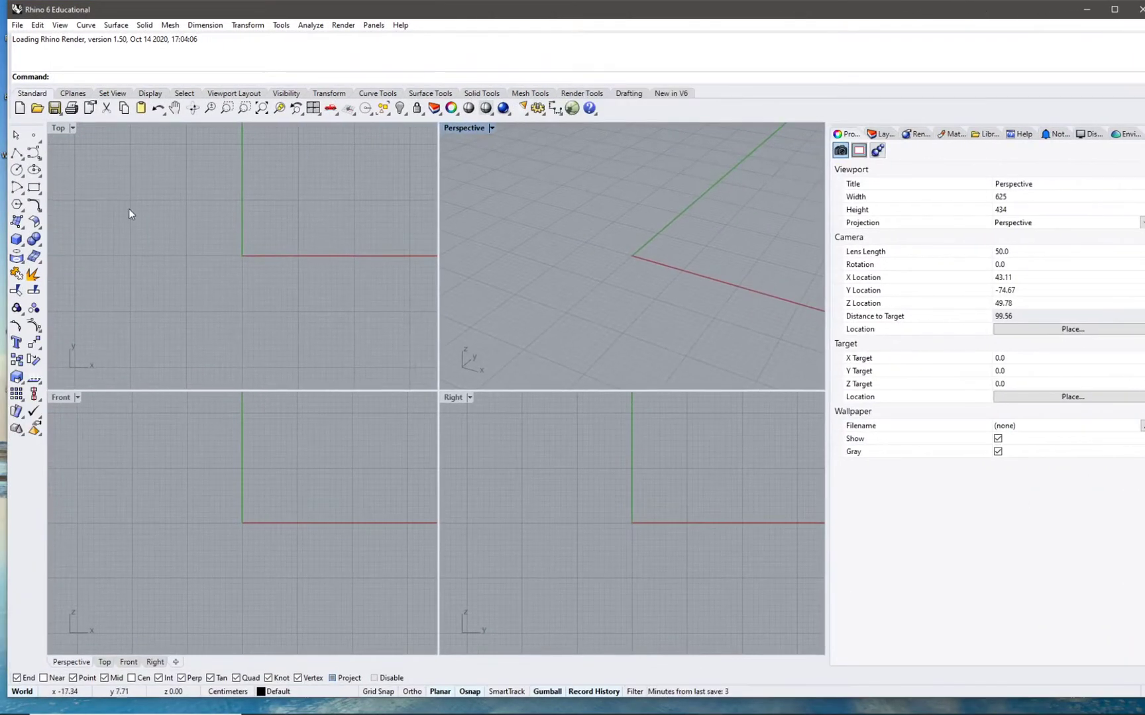
left_click(17, 170)
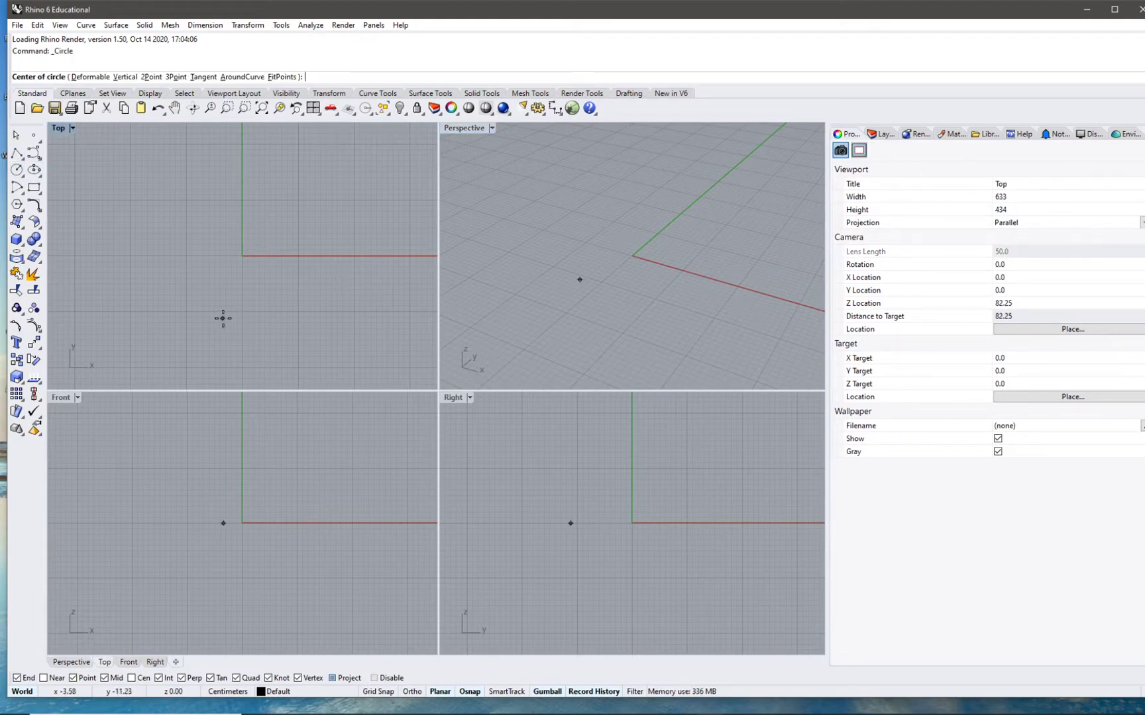
key("Escape")
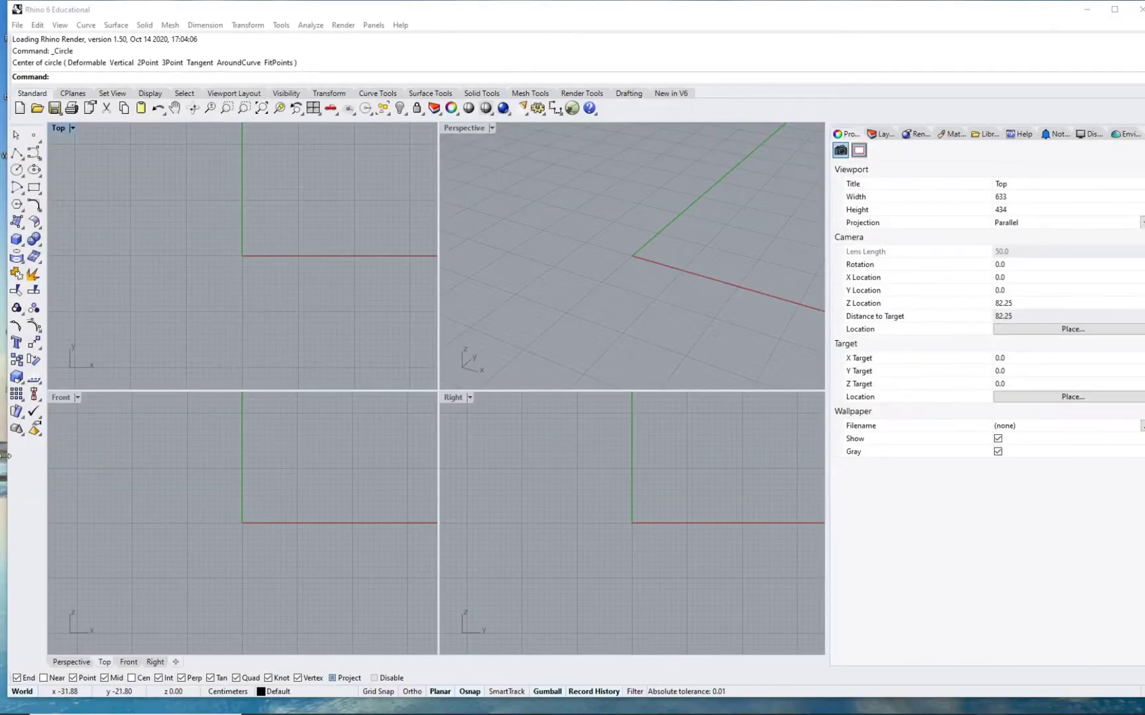
left_click(757, 236)
key("ctrl+v")
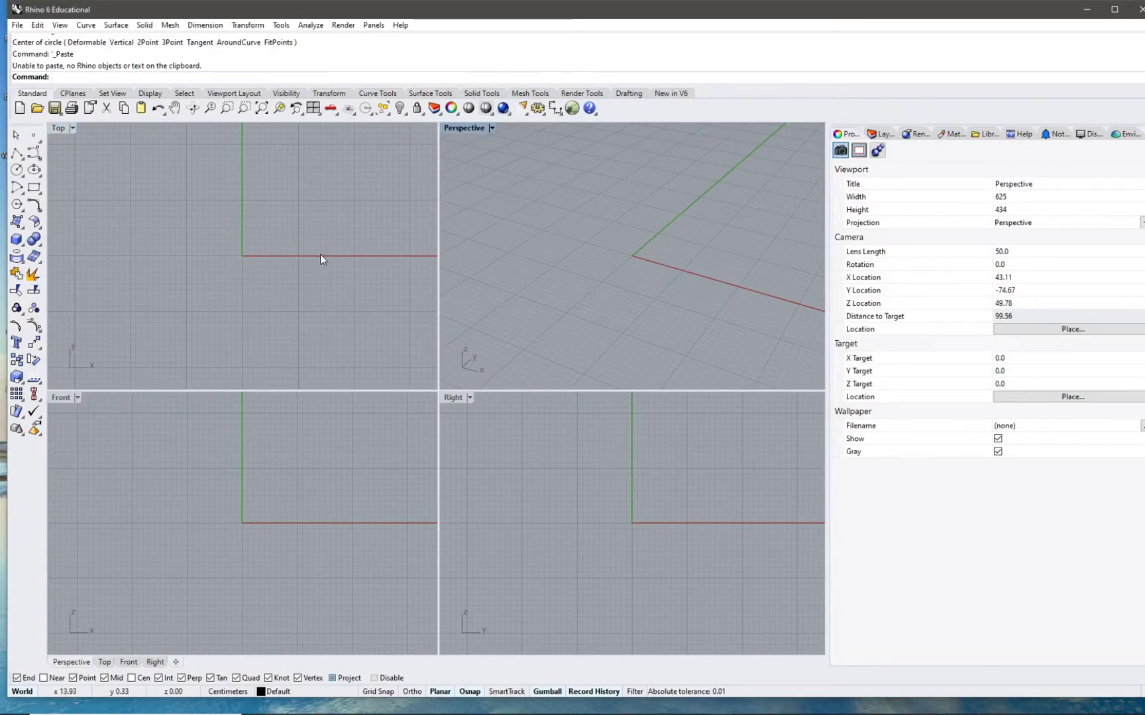
key("alt+Tab")
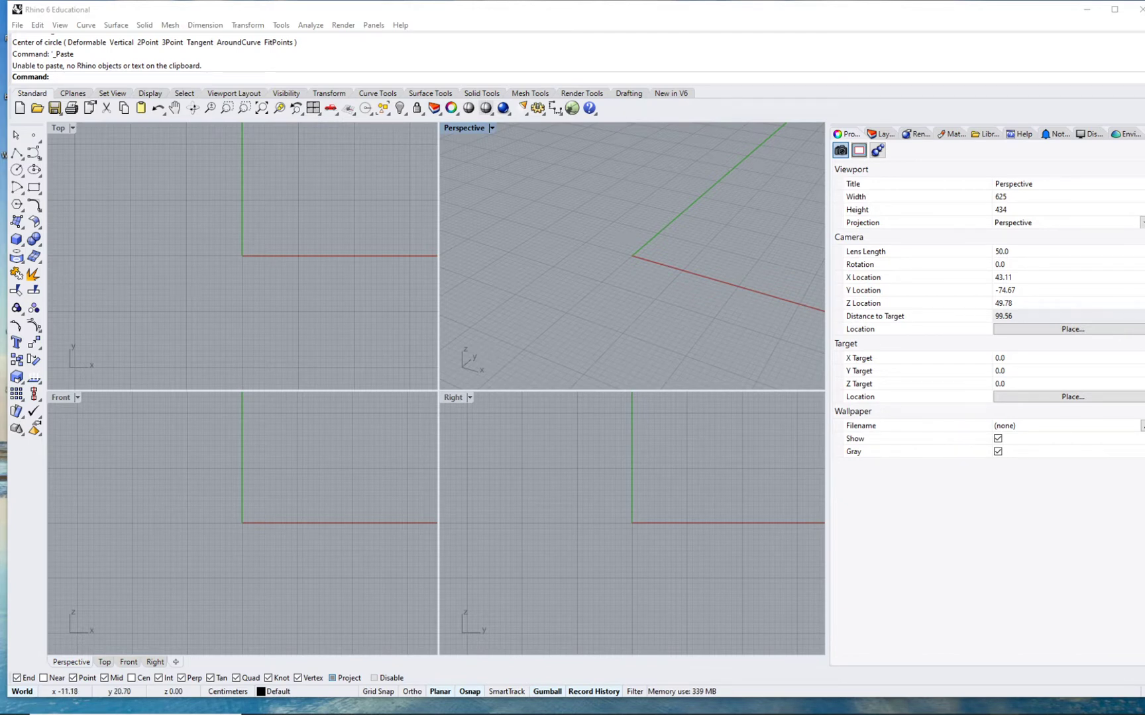
- Place the desktop image Capture.PNG as a picture surface in the Top view and maximize the Rhino window
left_click_drag(214, 1, 503, 34)
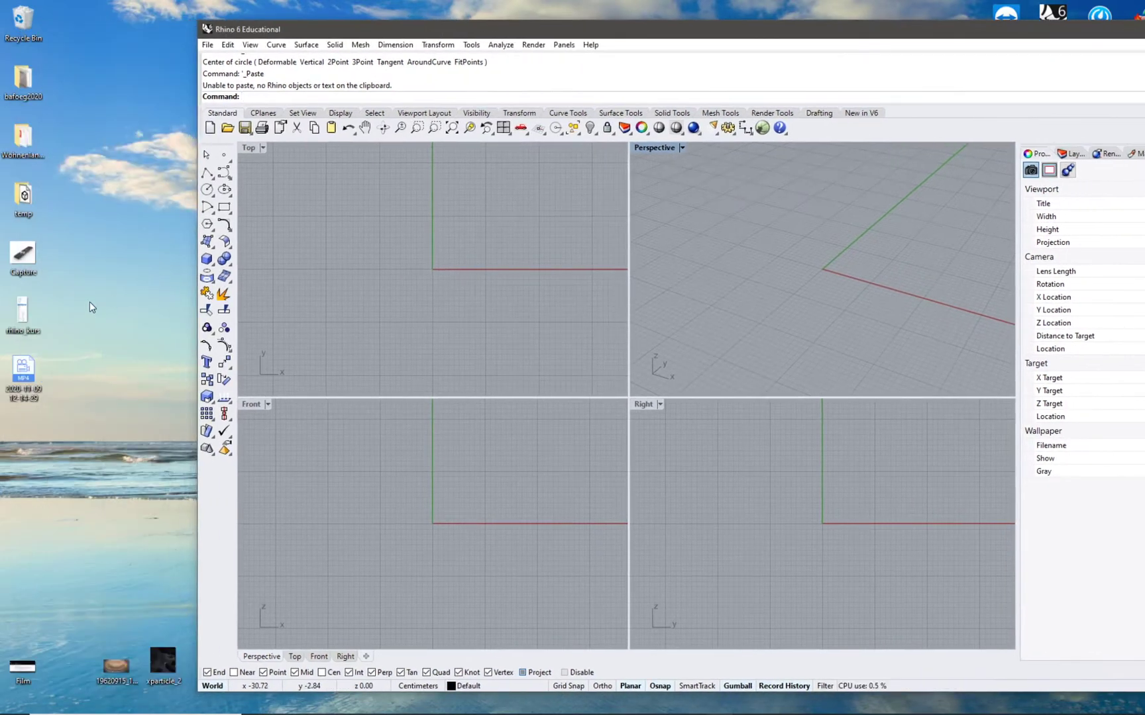
left_click(67, 264)
left_click_drag(28, 258, 388, 276)
left_click(398, 206)
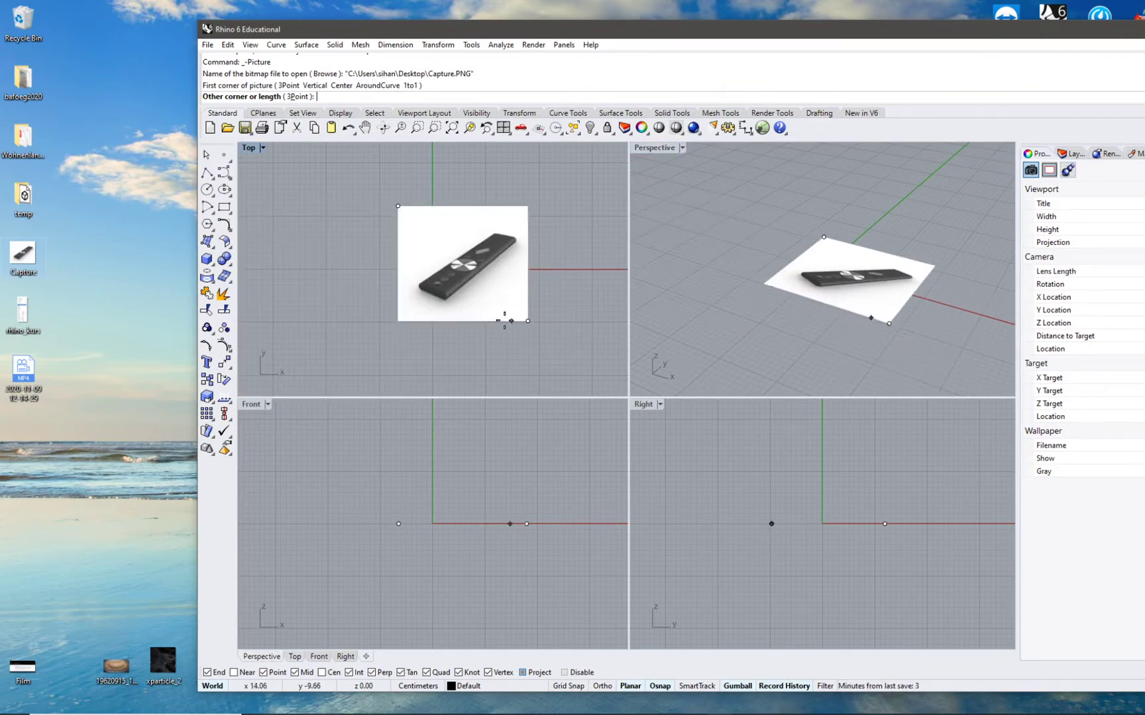
left_click(573, 365)
left_click_drag(553, 30, 540, 1)
- Move the remote picture in the Top view so its lower-left corner lies close to the origin
left_click(274, 279)
right_click_drag(275, 234, 279, 273)
scroll(284, 276, "down", 2)
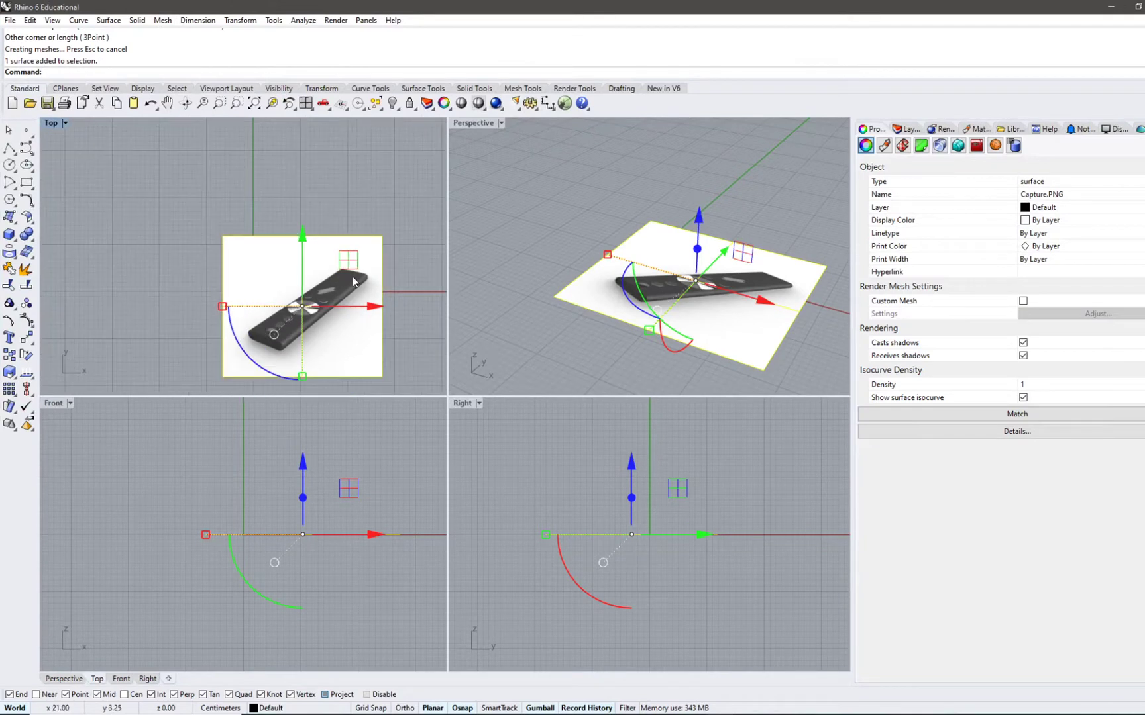
left_click_drag(349, 261, 378, 169)
right_click_drag(358, 215, 241, 307)
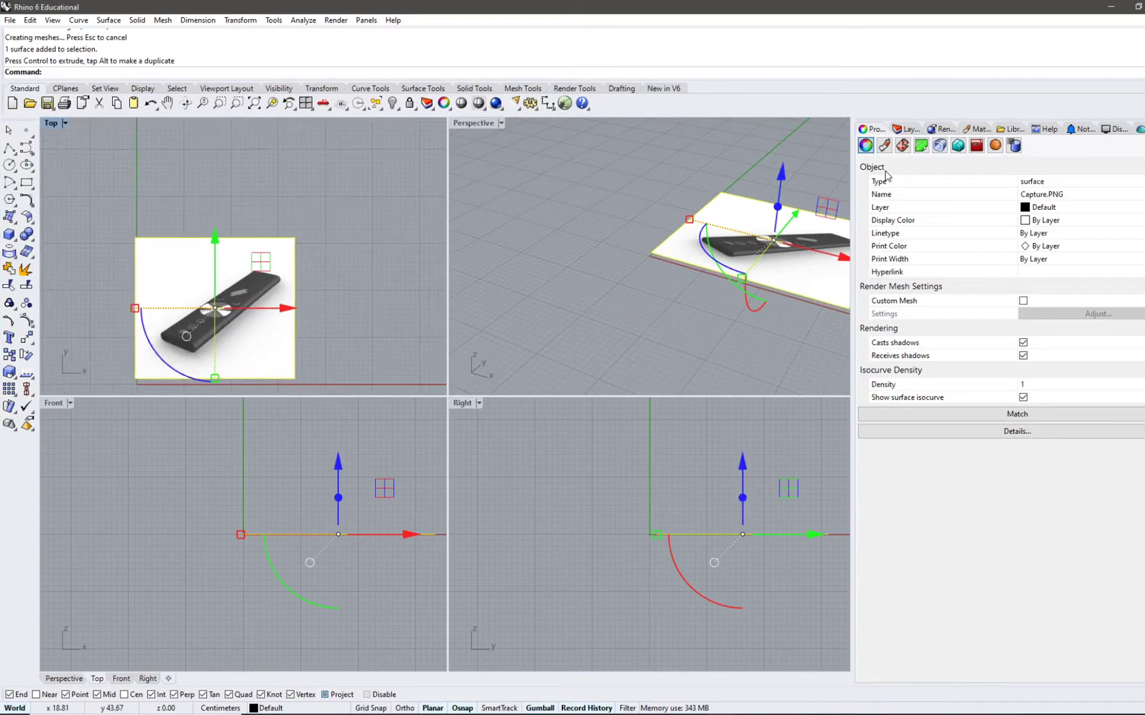
- Make Layer 01 current, rename it pic, and assign the selected remote picture to it
left_click(908, 130)
double_click(881, 183)
left_click(881, 182)
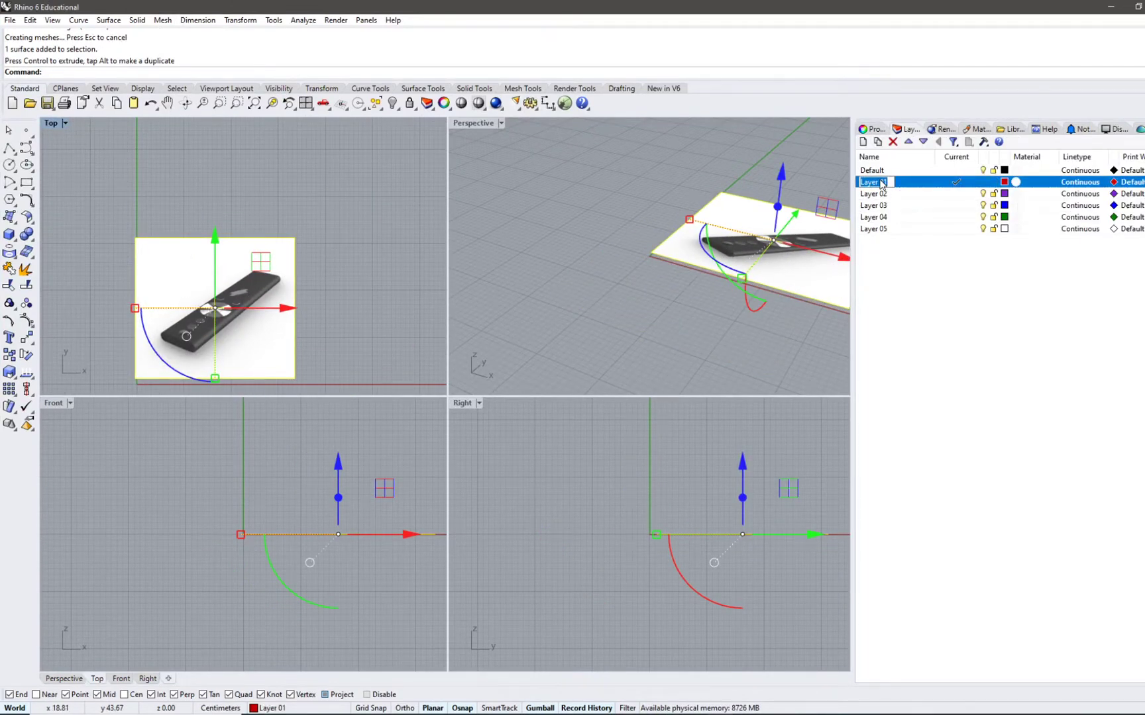
type("pic")
key("Return")
right_click(881, 183)
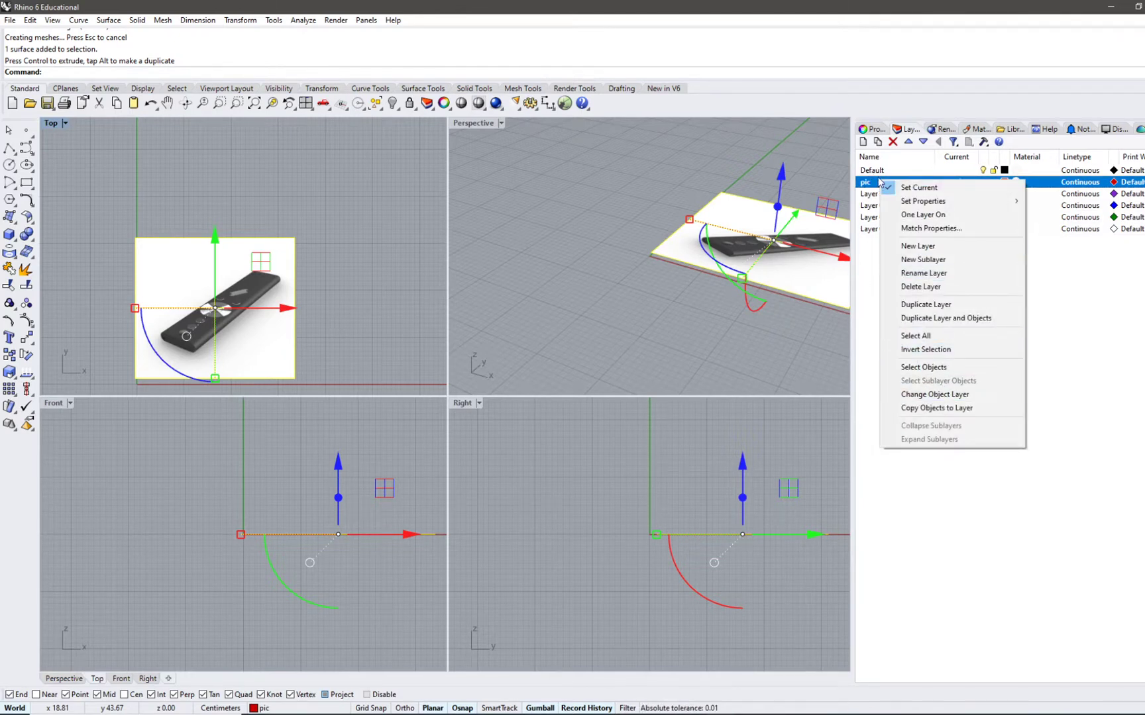
left_click(961, 394)
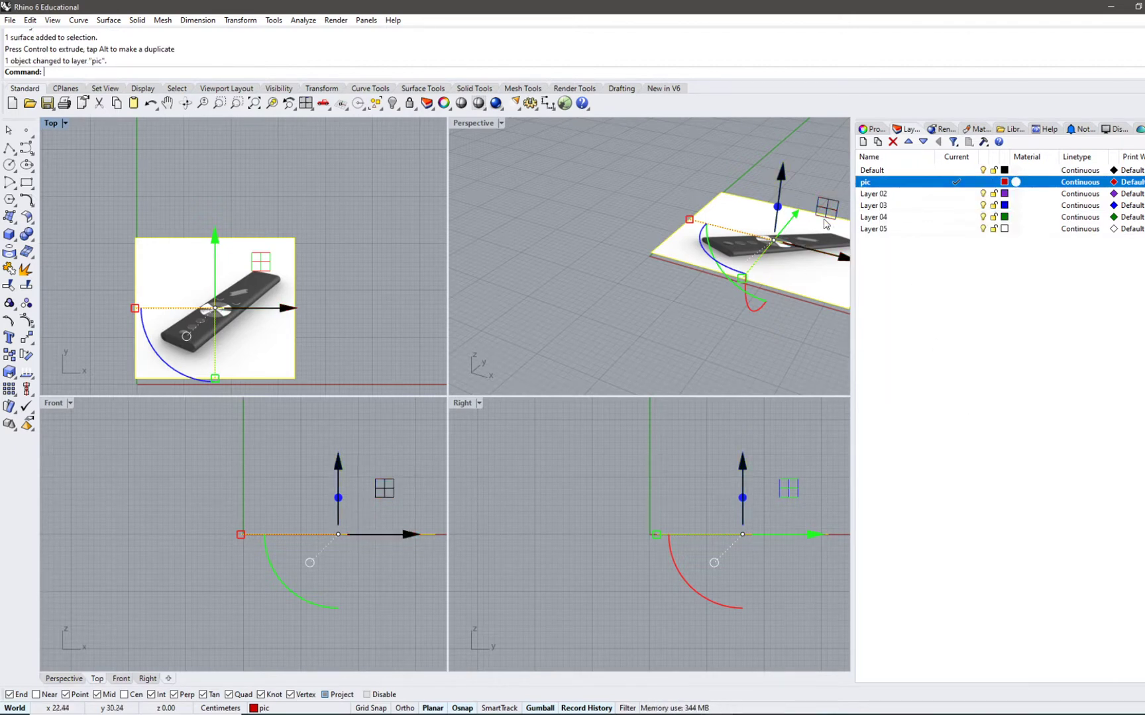
- Move the picture well away from the origin, and lock the pic layer after making Layer 02 current
left_click_drag(226, 327, 328, 253)
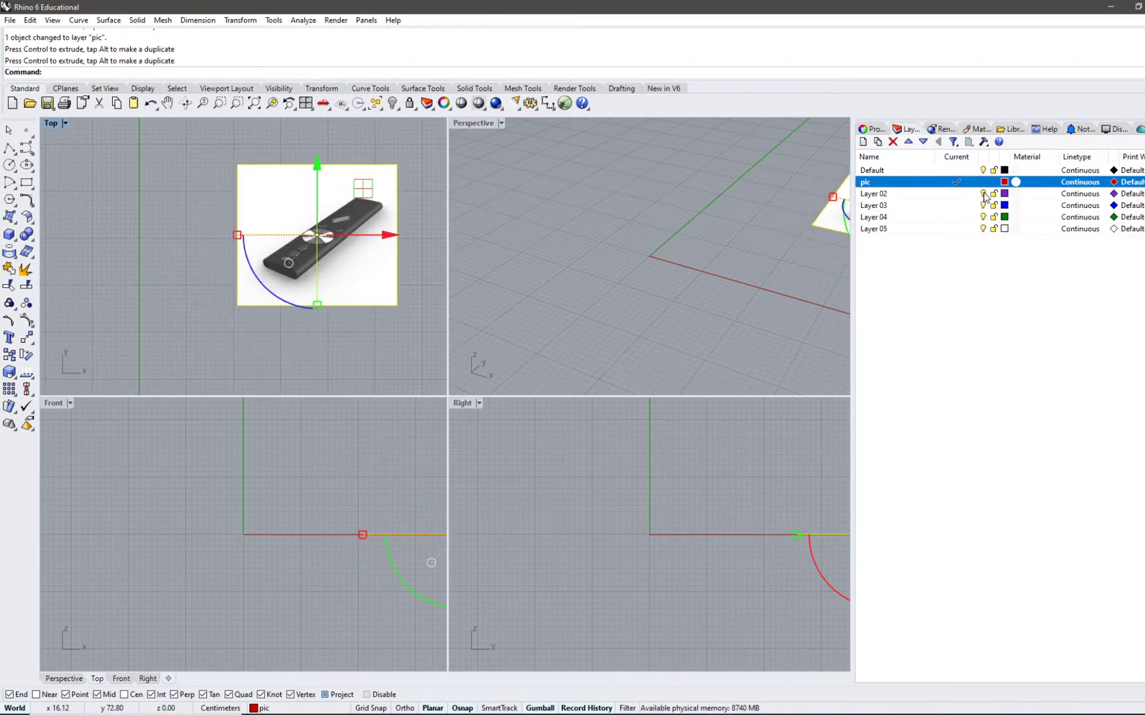
left_click(927, 194)
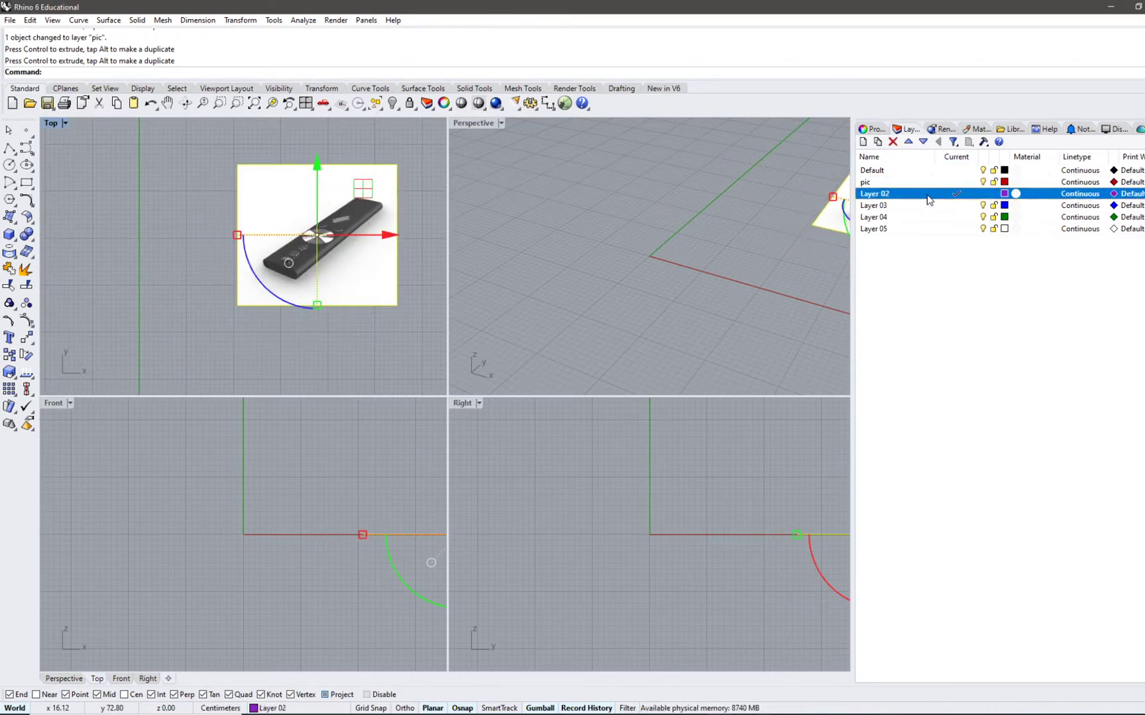
left_click(993, 182)
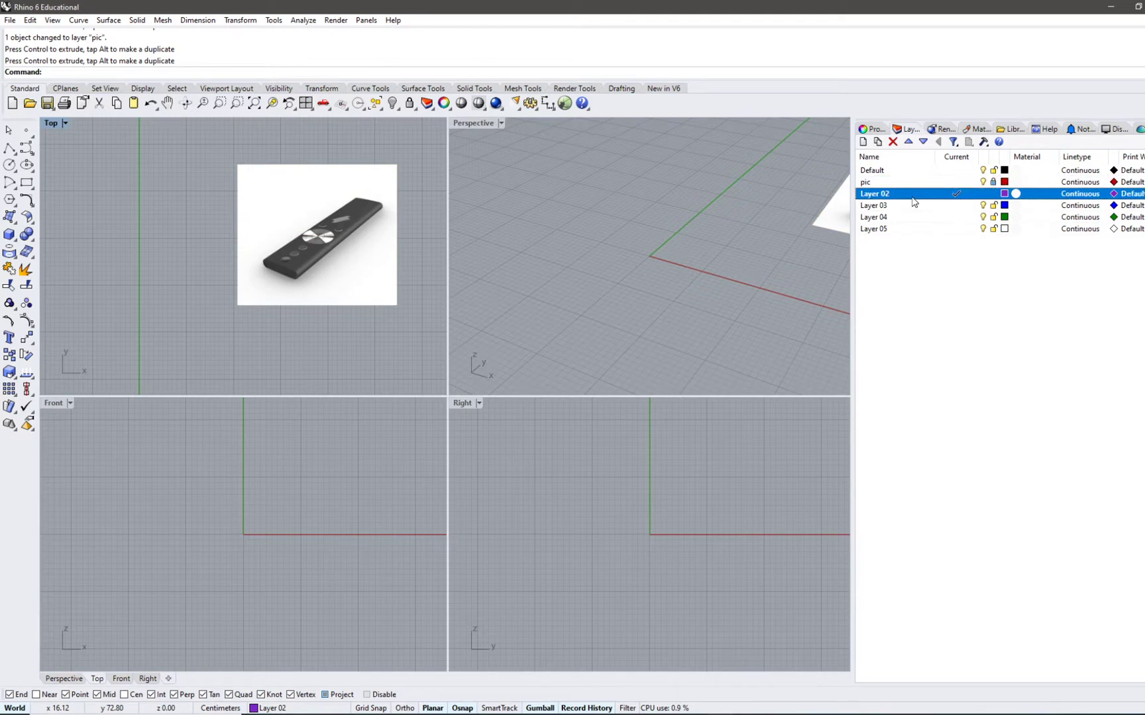
- Rename Layer 02 as crv and change its layer color to bright cyan
left_click(913, 198)
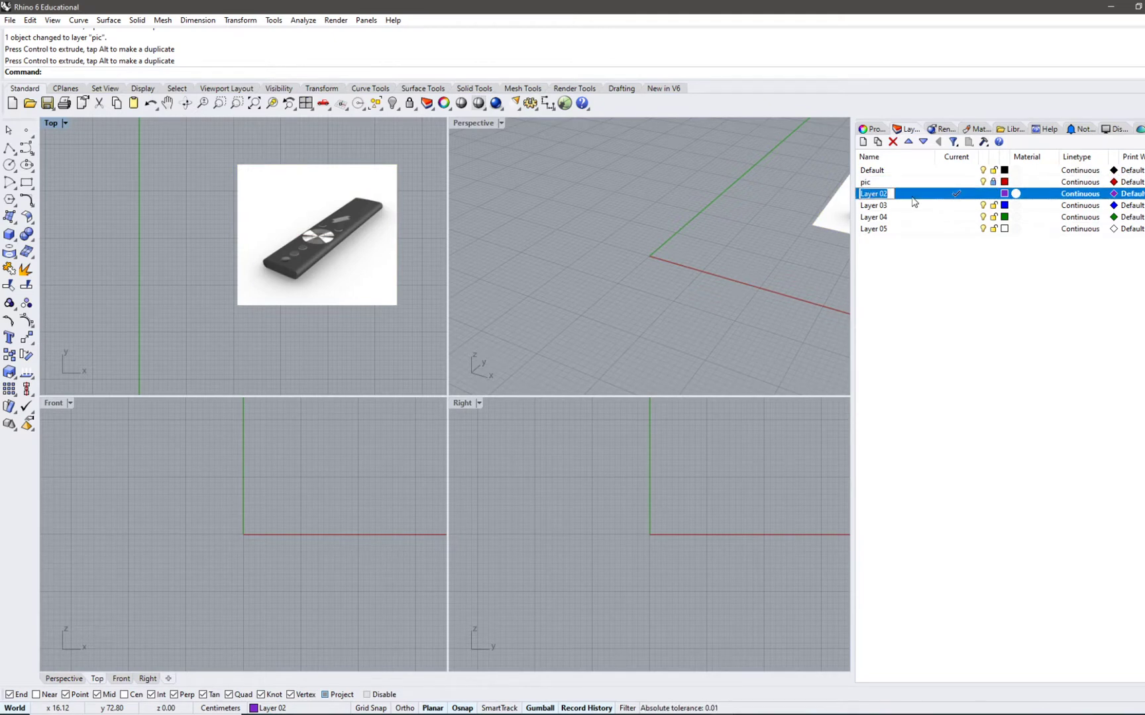
type("crv")
key("Return")
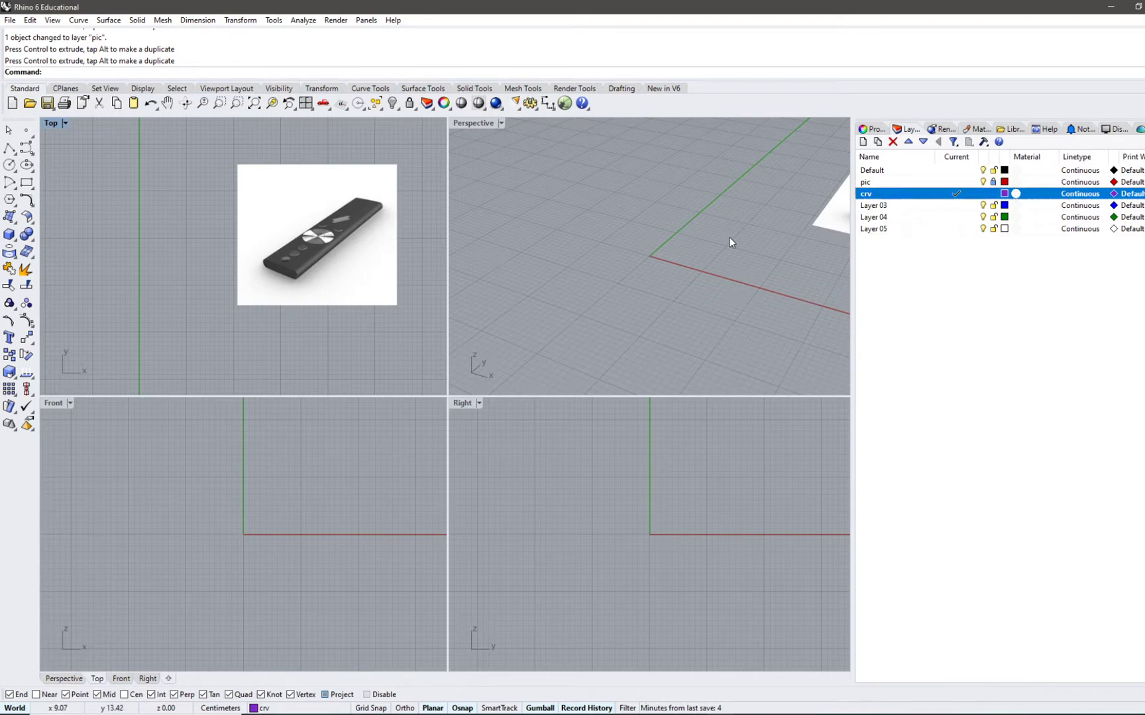
left_click(1004, 193)
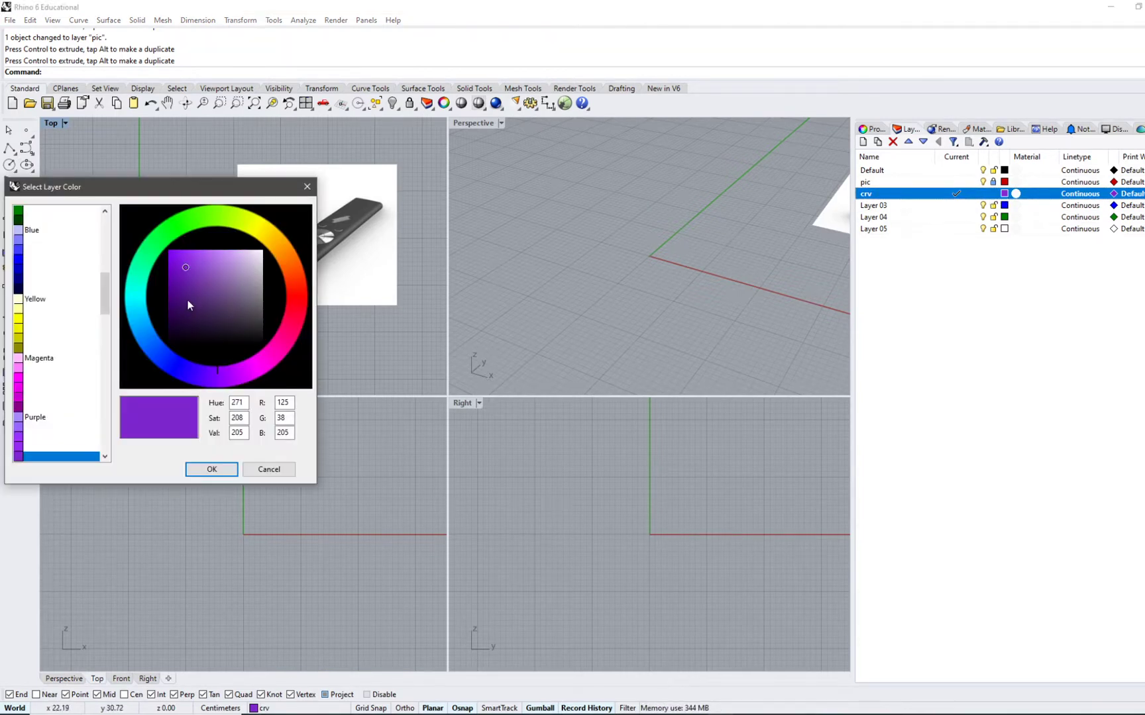
left_click(141, 305)
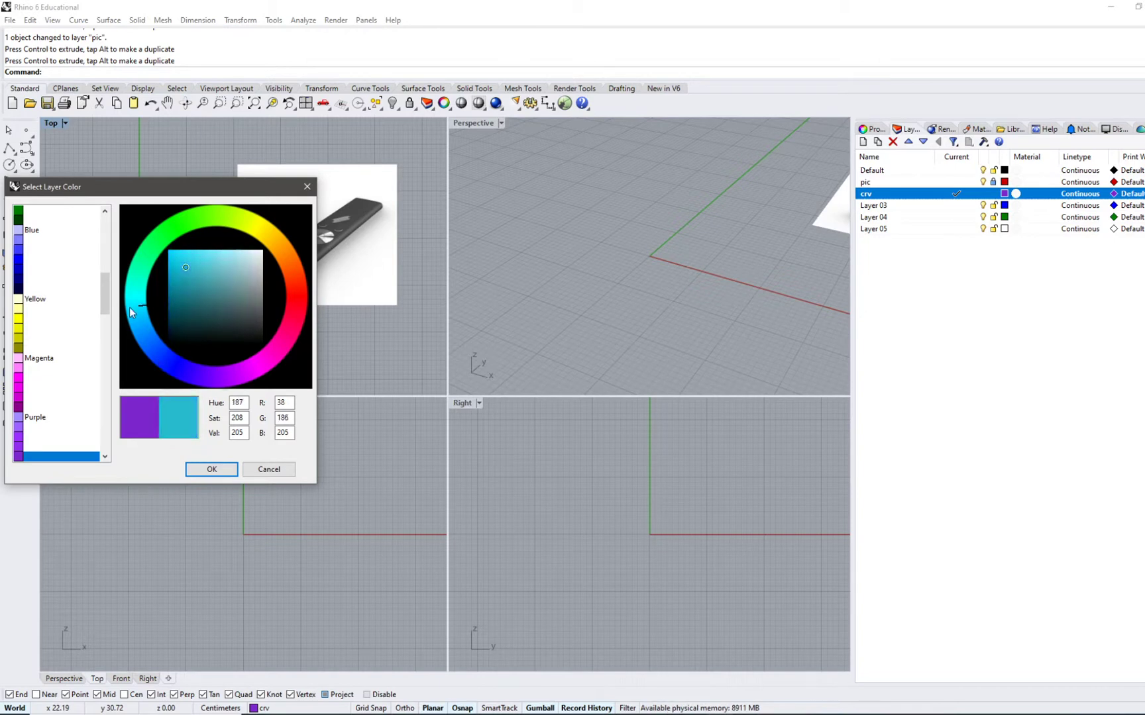
left_click(169, 250)
left_click(212, 470)
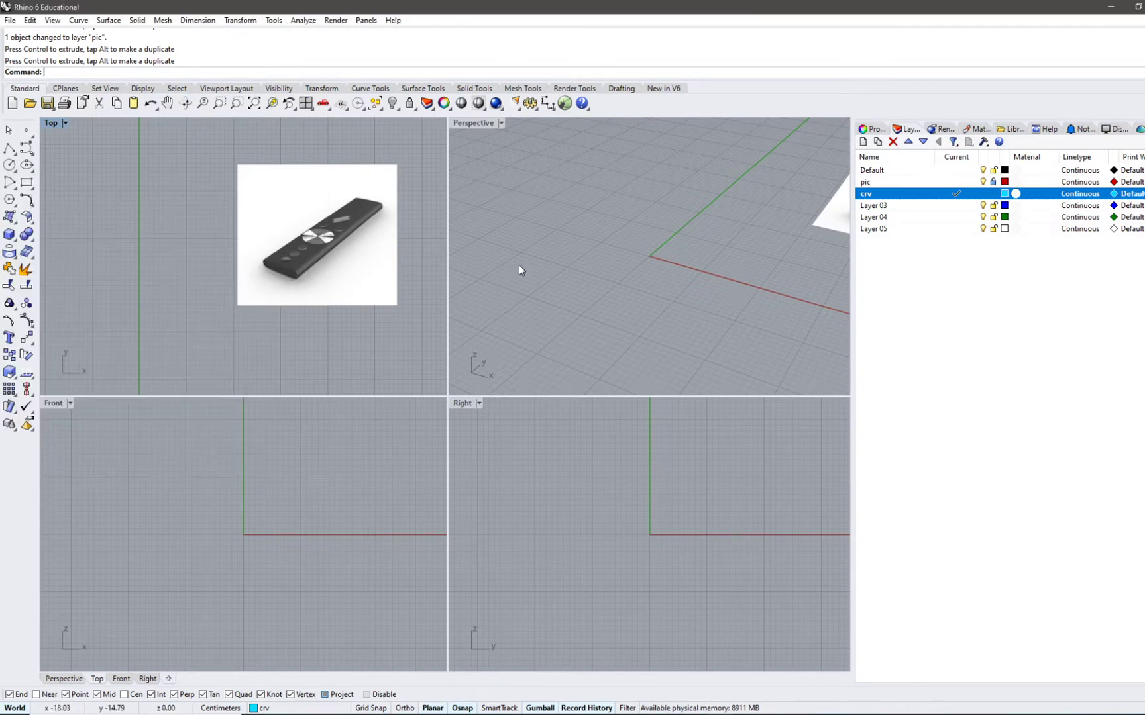
- Draw a horizontal polyline segment about 10.6 cm long from the origin in the Front view with Ortho on
right_click_drag(519, 265, 492, 339)
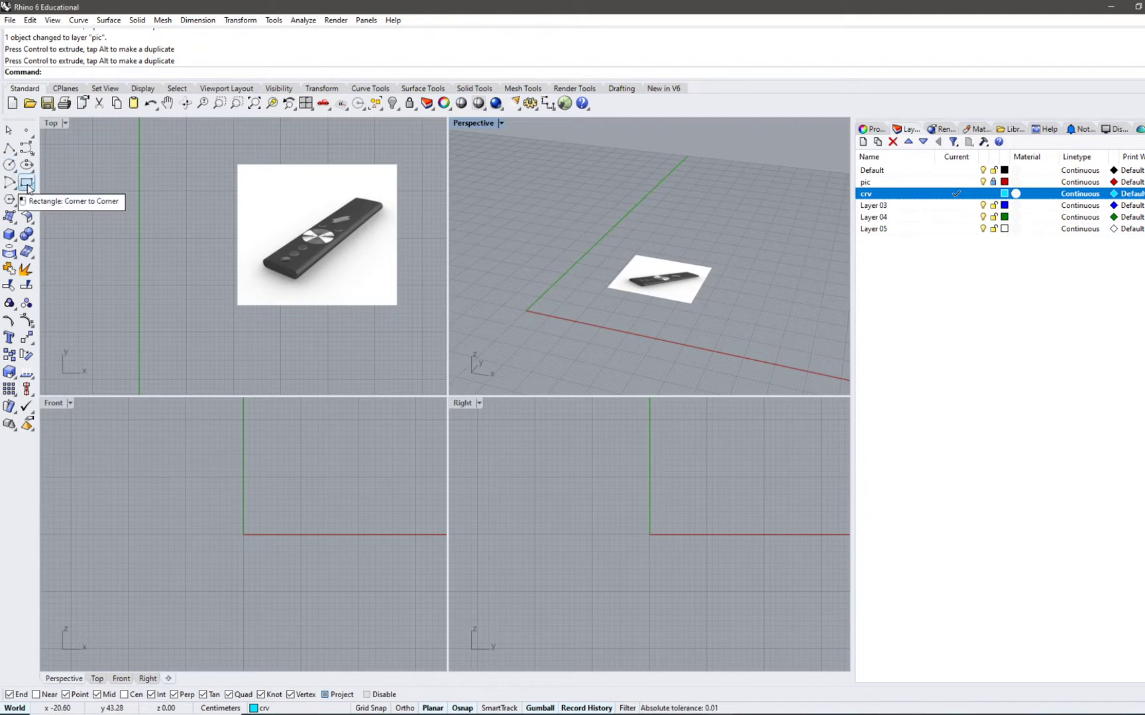
left_click(13, 150)
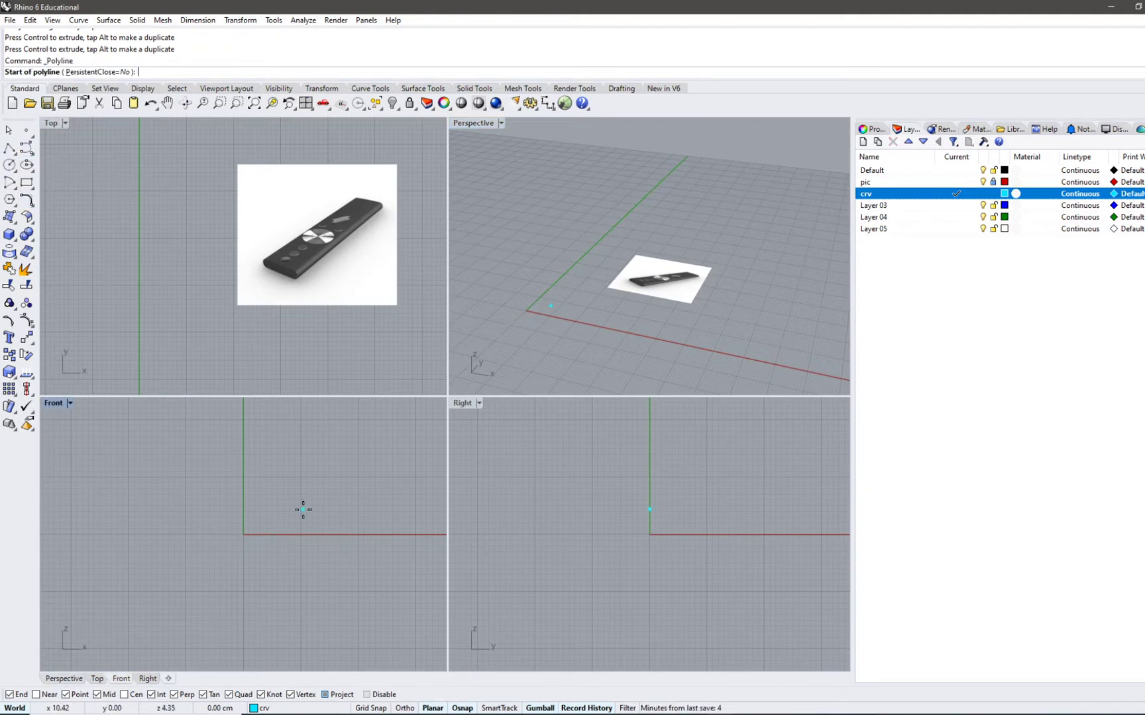
type("0")
key("Return")
key("F8")
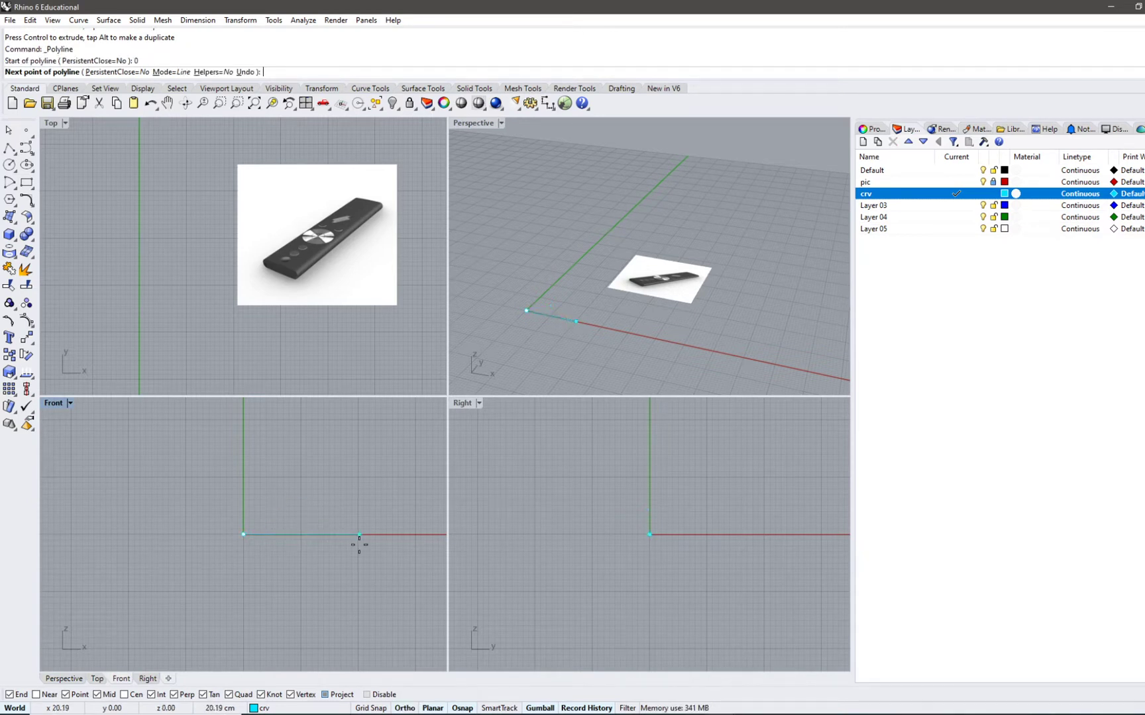
left_click(304, 549)
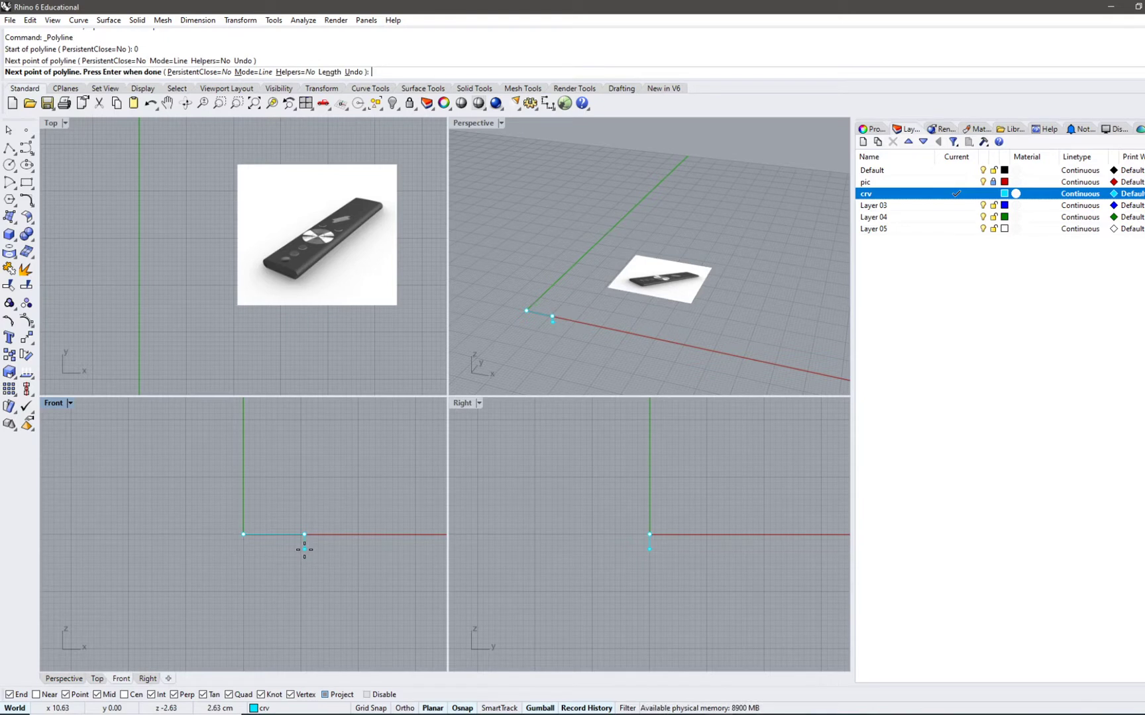
key("Return")
- Set the Front view to the Shaded display mode and maximize that view
left_click(271, 540)
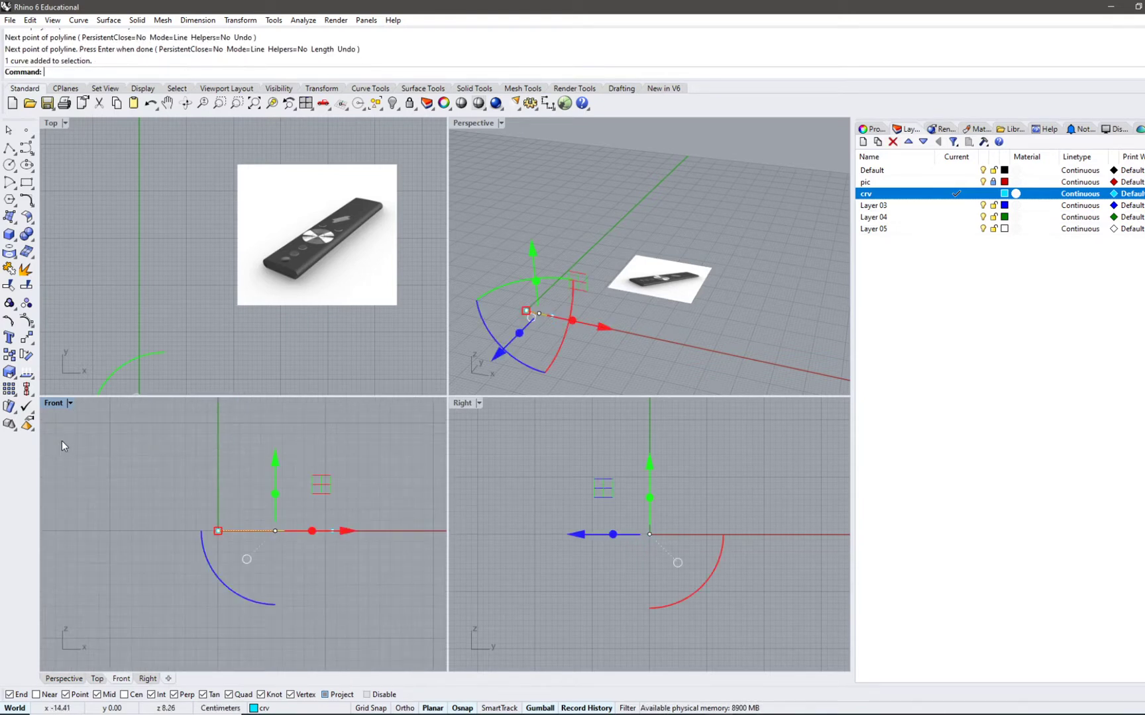
left_click(69, 404)
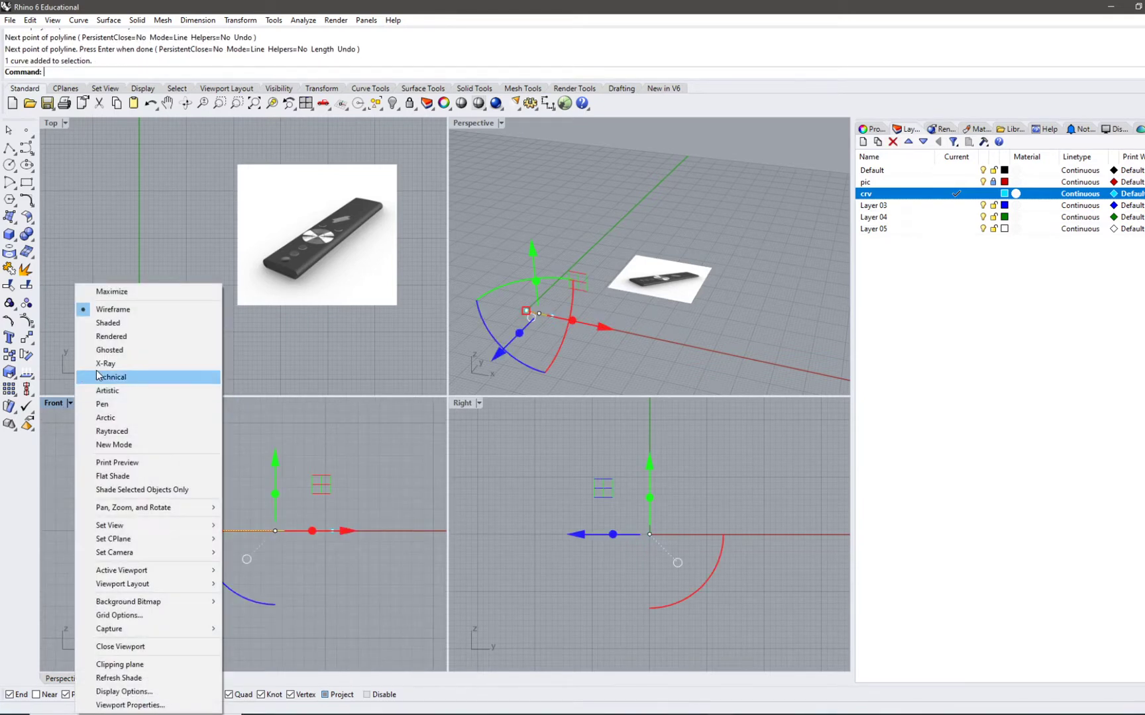
left_click(132, 323)
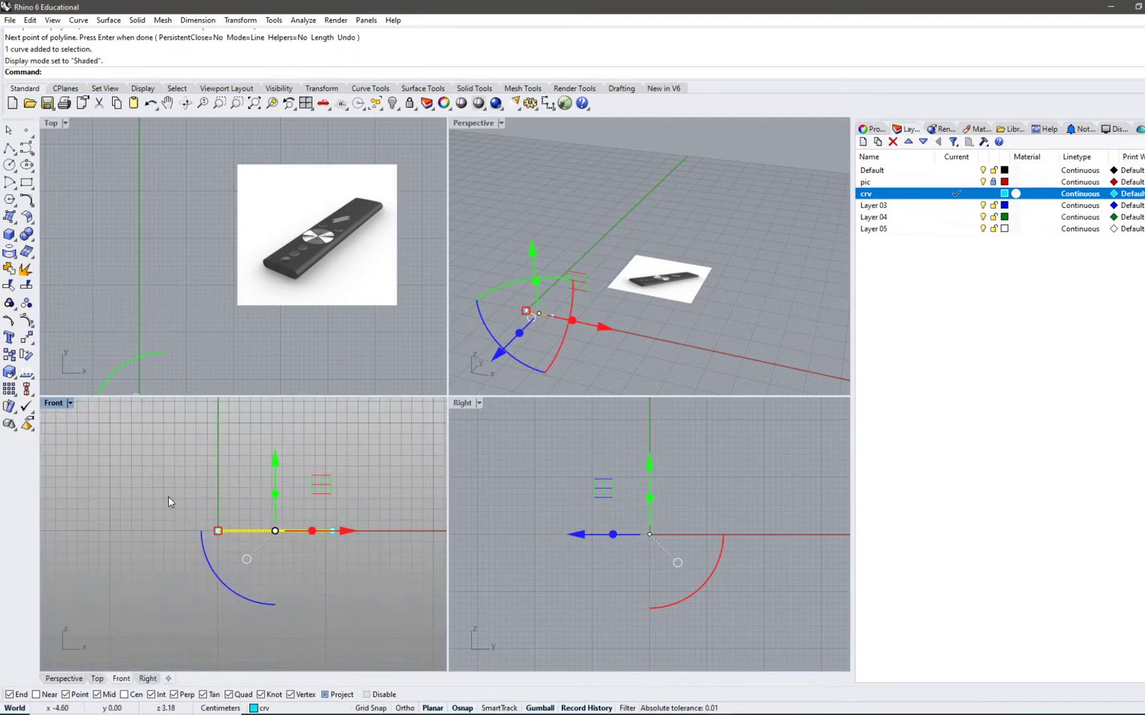
key("Escape")
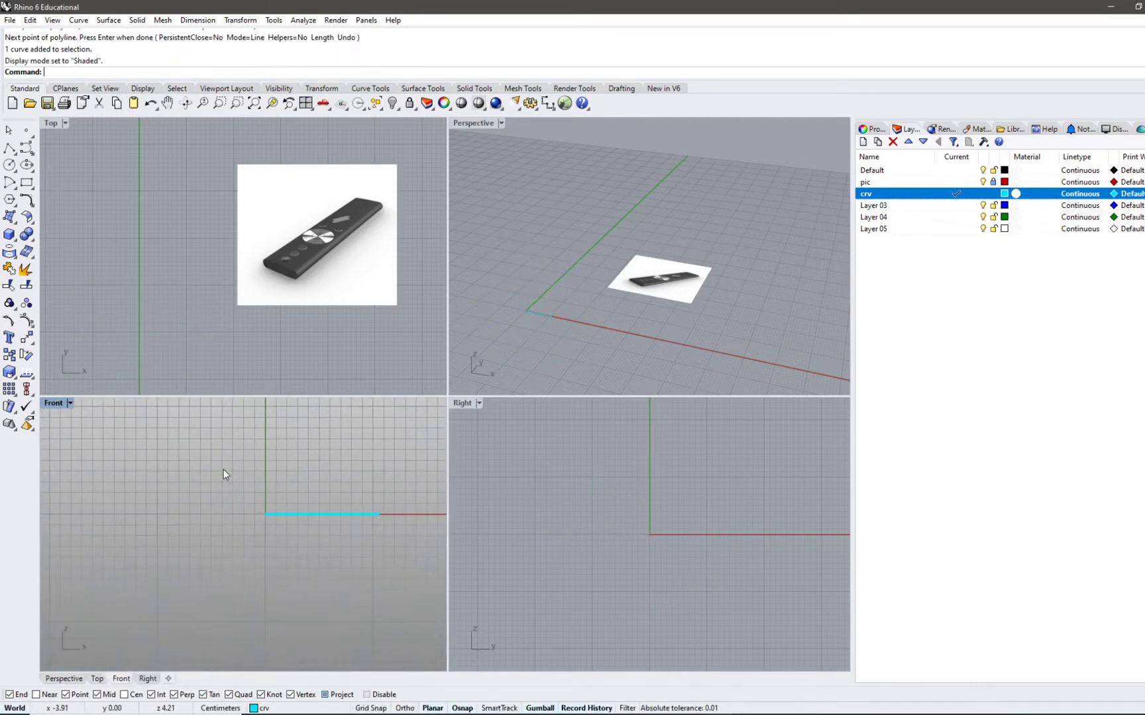
double_click(54, 403)
left_click(9, 165)
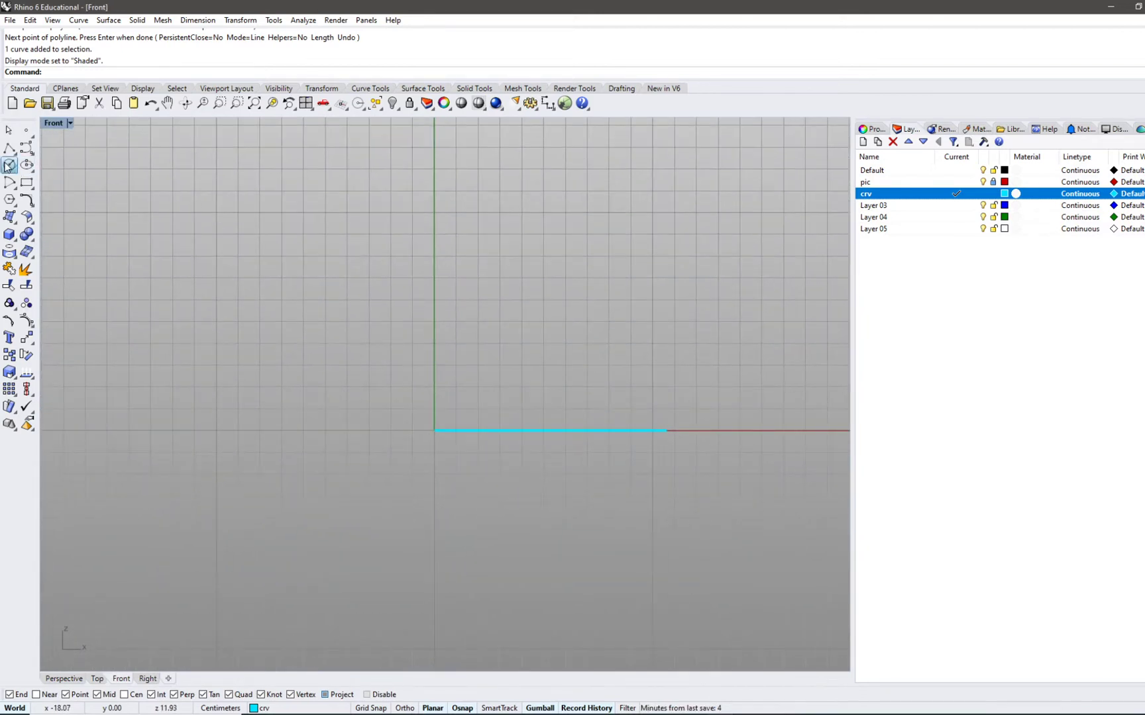
left_click(667, 430)
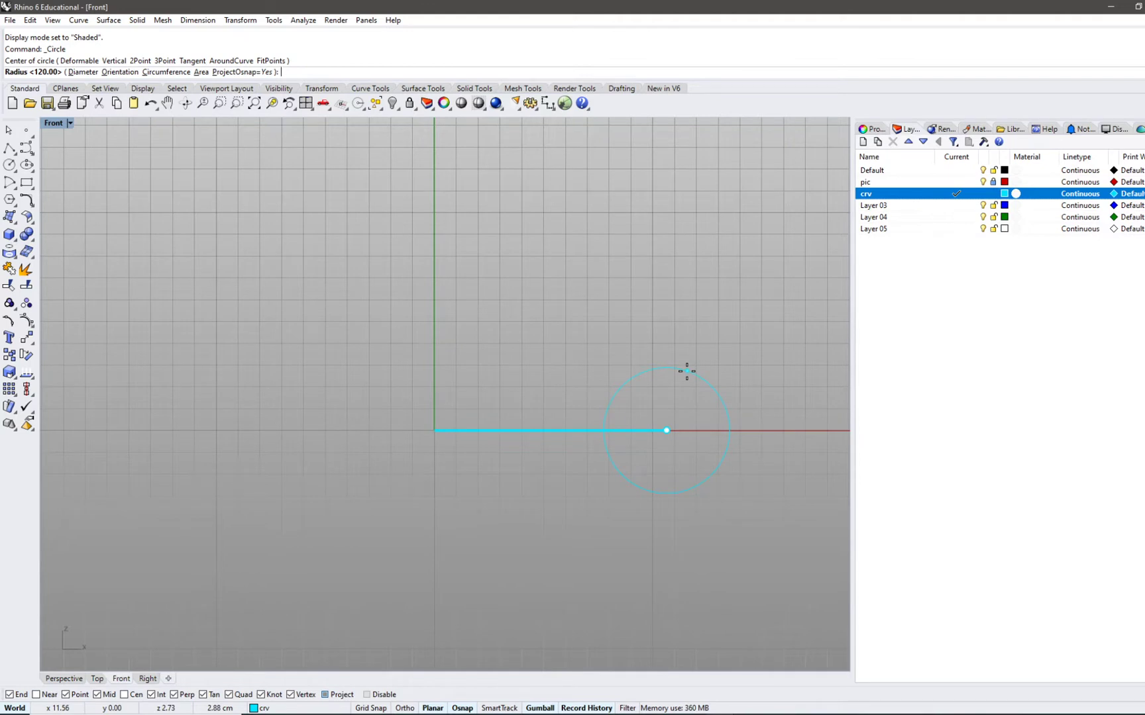
key("Escape")
- Duplicate the horizontal line about 2.3 cm straight above the original in the Front view
left_click(535, 430)
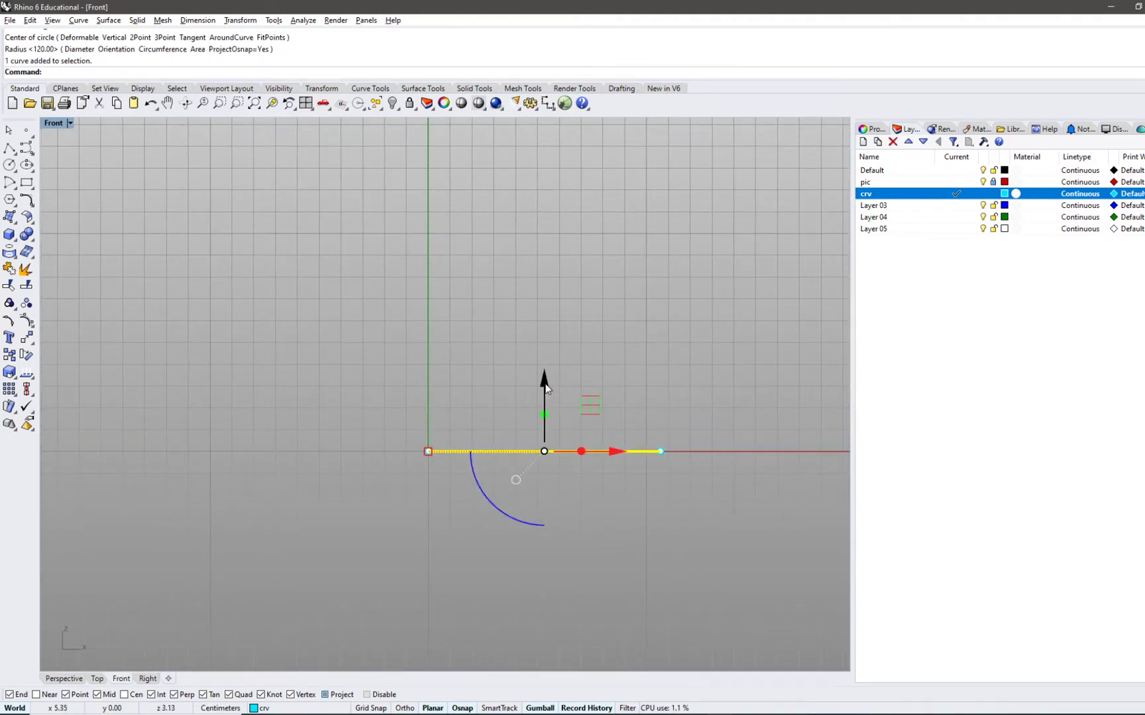
left_click_drag(552, 395, 551, 332)
key("alt")
right_click_drag(504, 480, 460, 473)
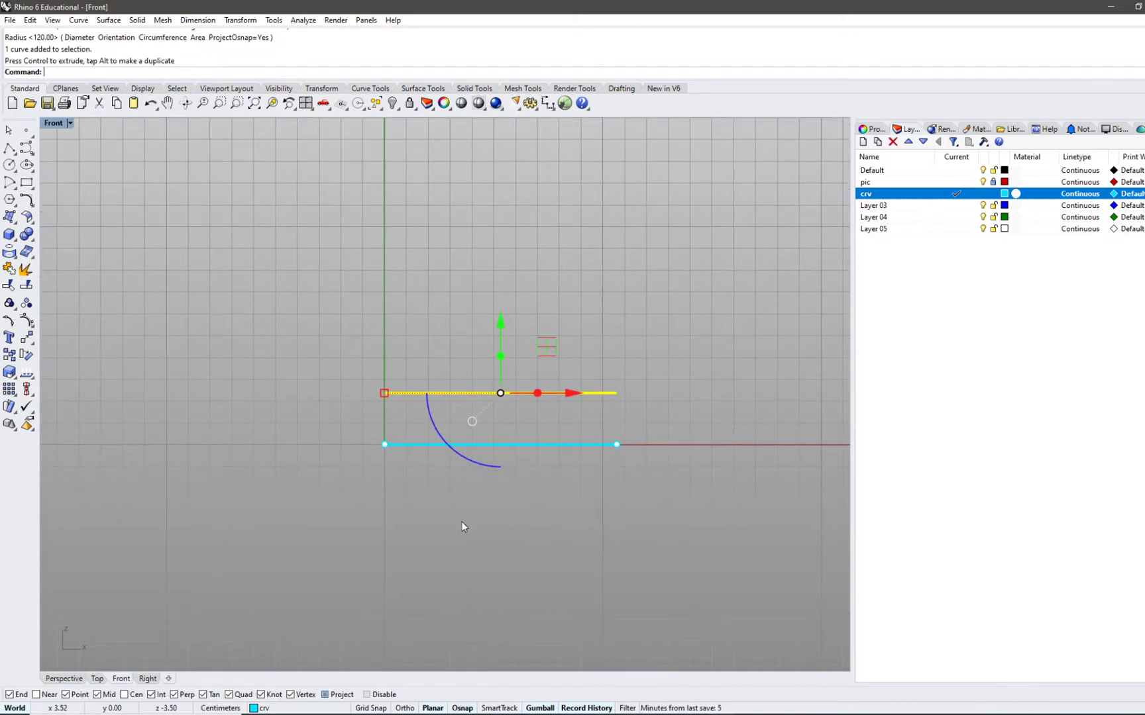
key("Escape")
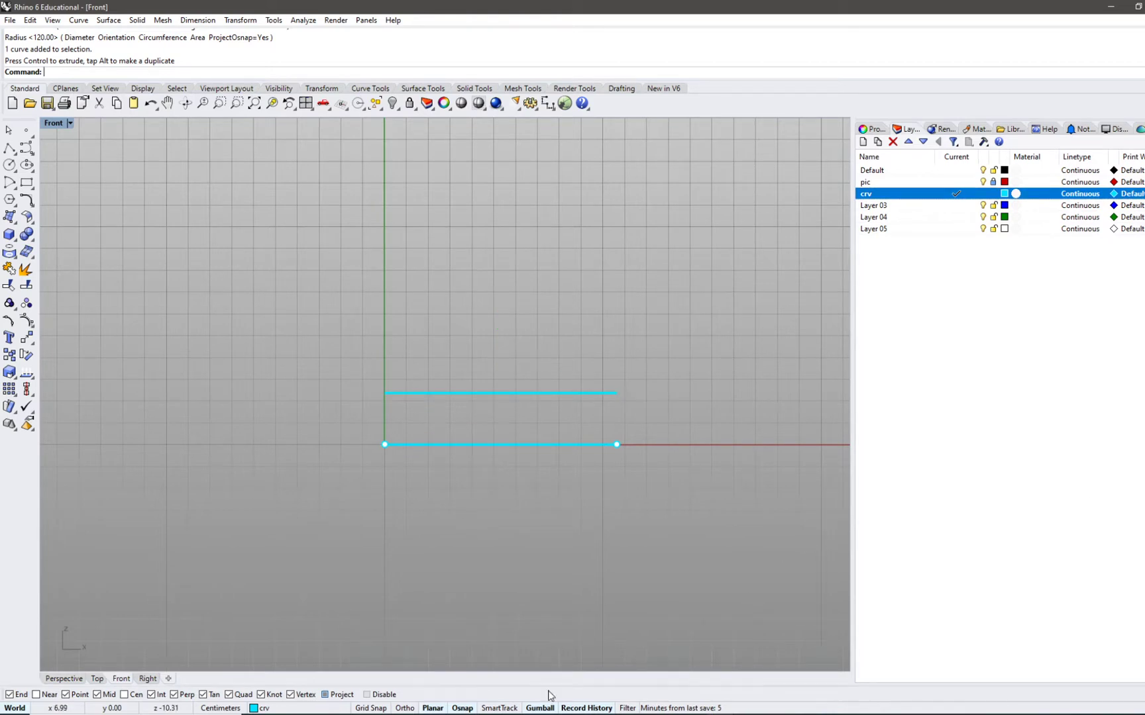
- Check that Always Record History is enabled, and mirror the upper line across the baseline on the X axis
right_click(586, 708)
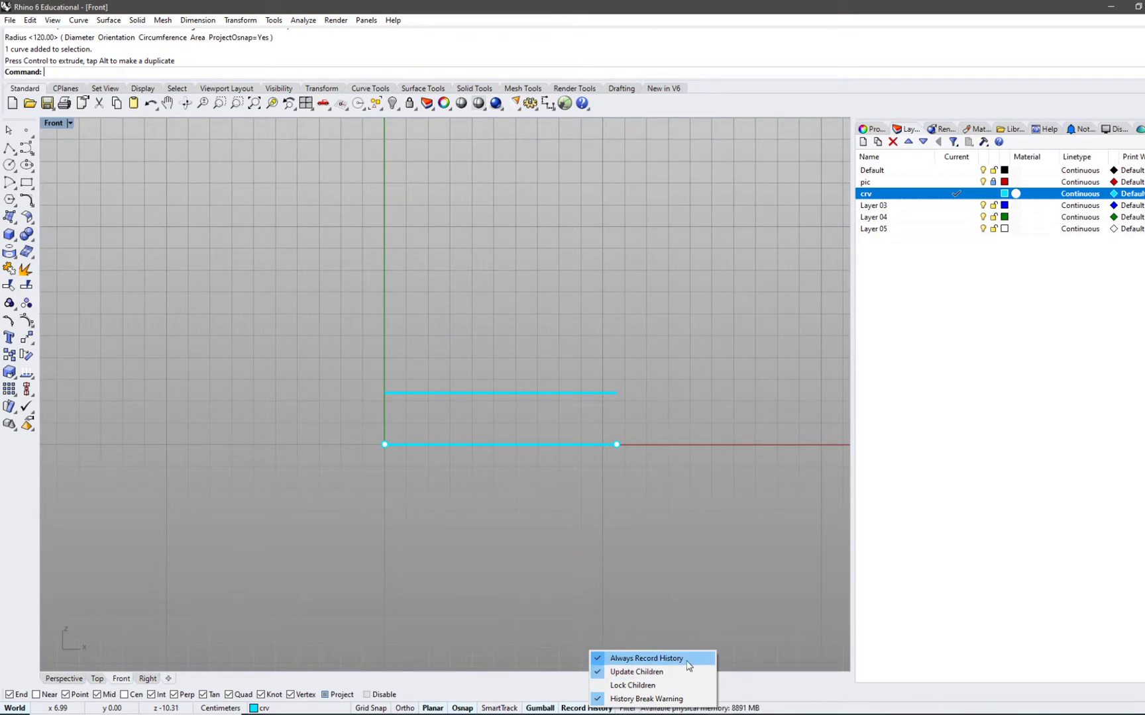
left_click(537, 570)
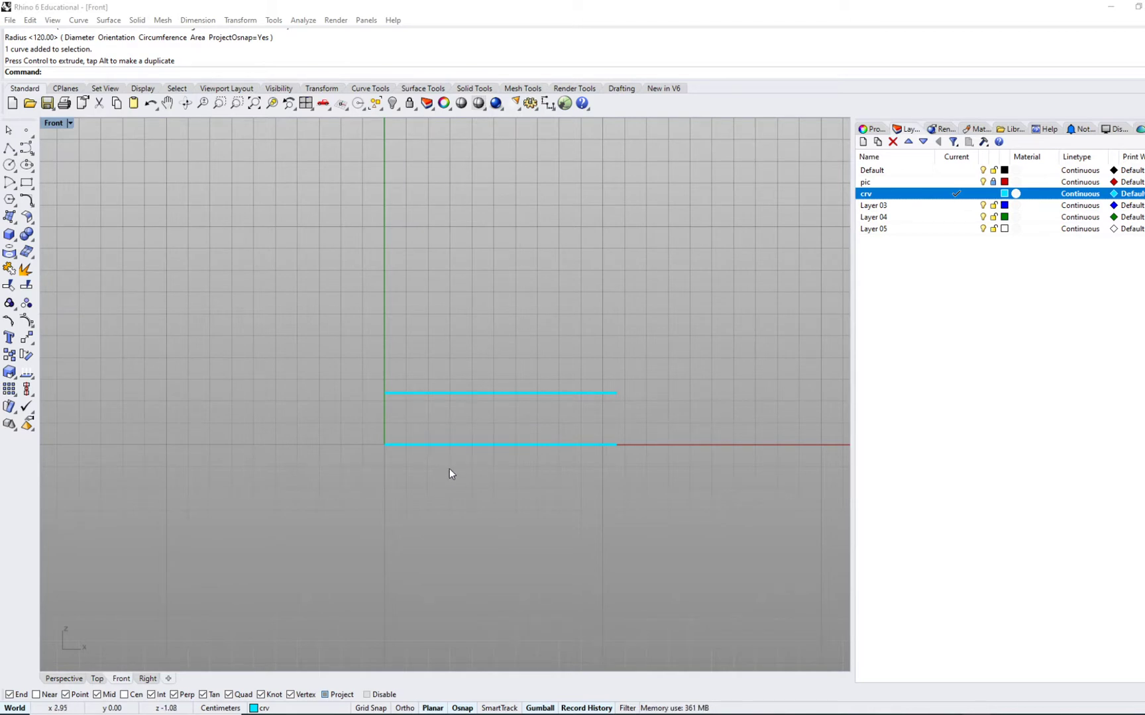
right_click_drag(467, 470, 467, 481)
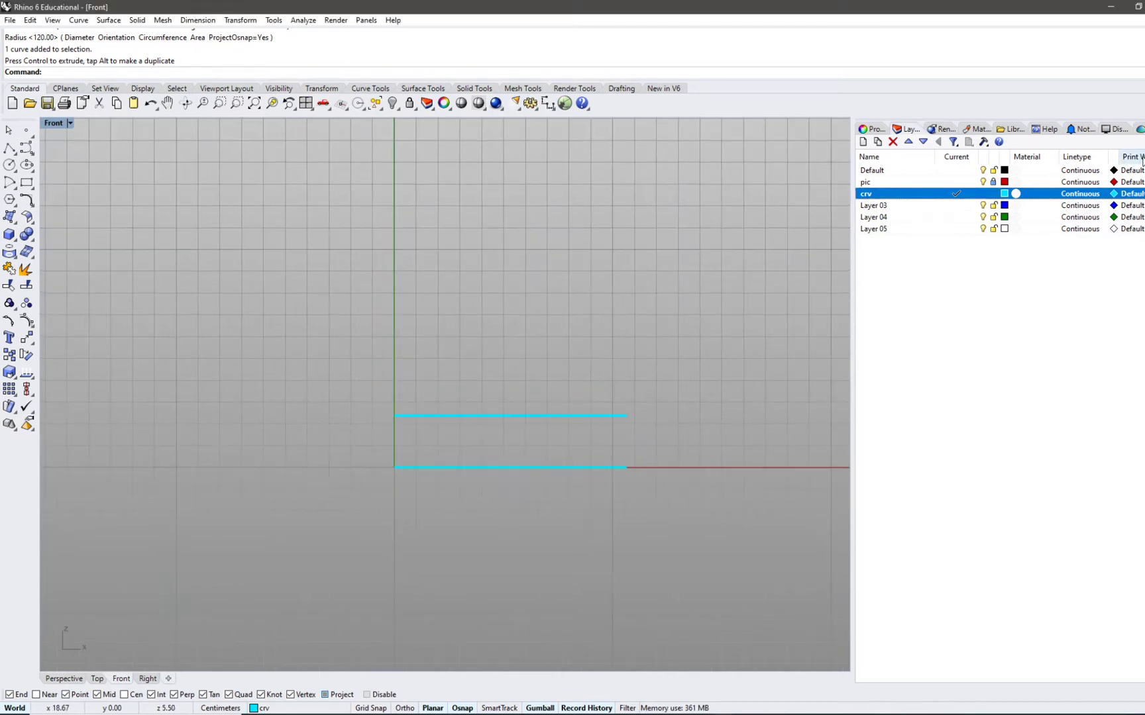
left_click(438, 416)
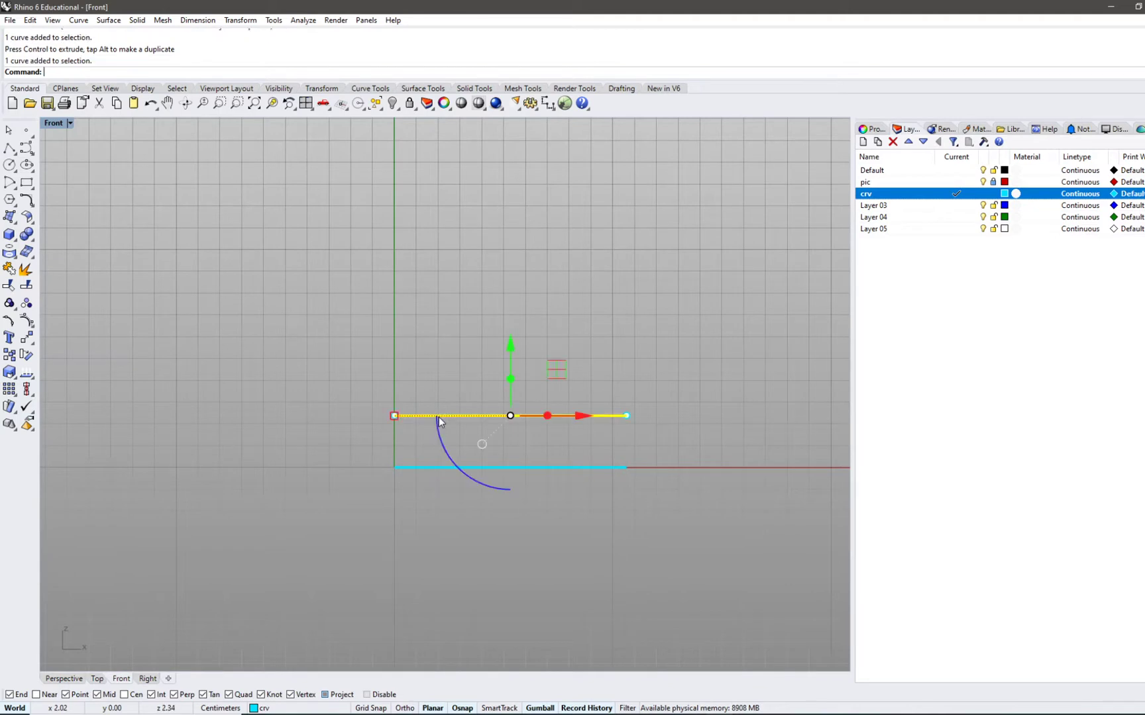
type("mirror")
key("Return")
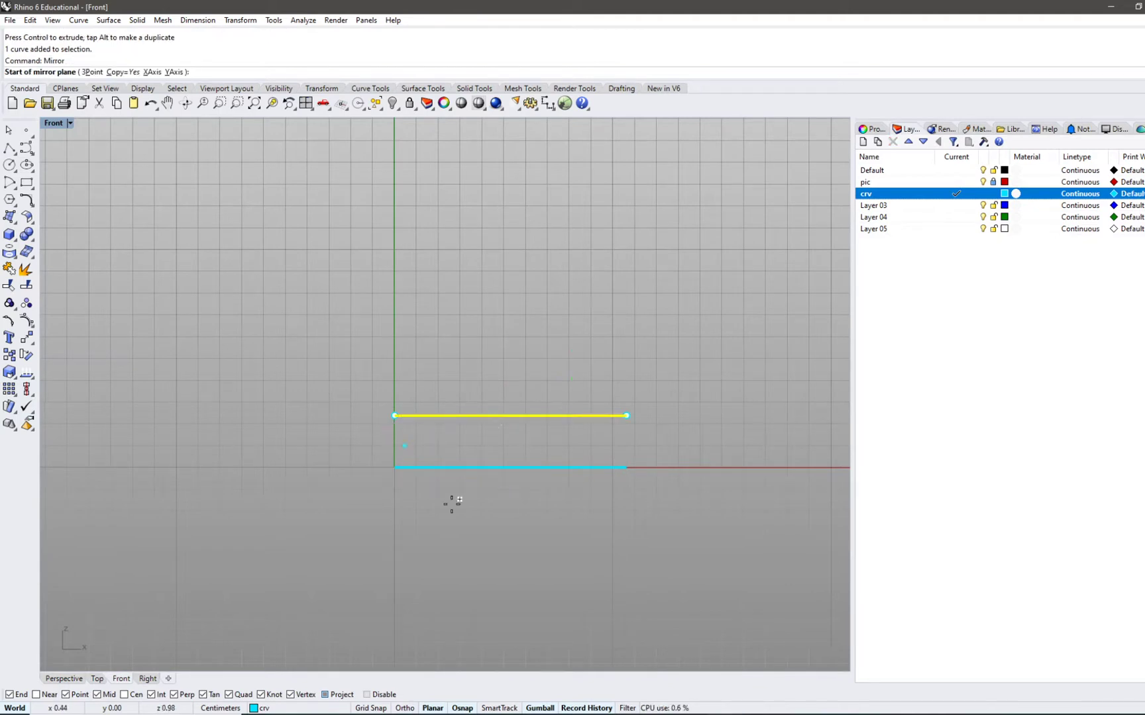
left_click(627, 468)
left_click(728, 465)
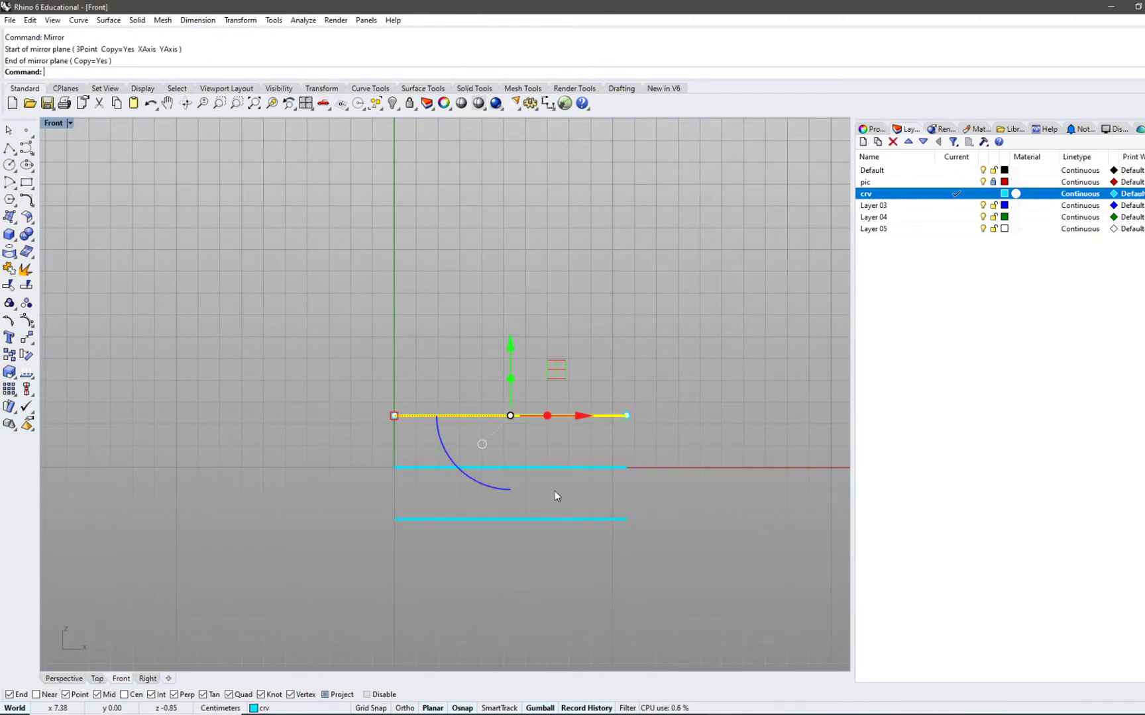
- Select the two outer lines and compare them with the remote's end face in the Top view reference picture, returning to the Front view
left_click(527, 522)
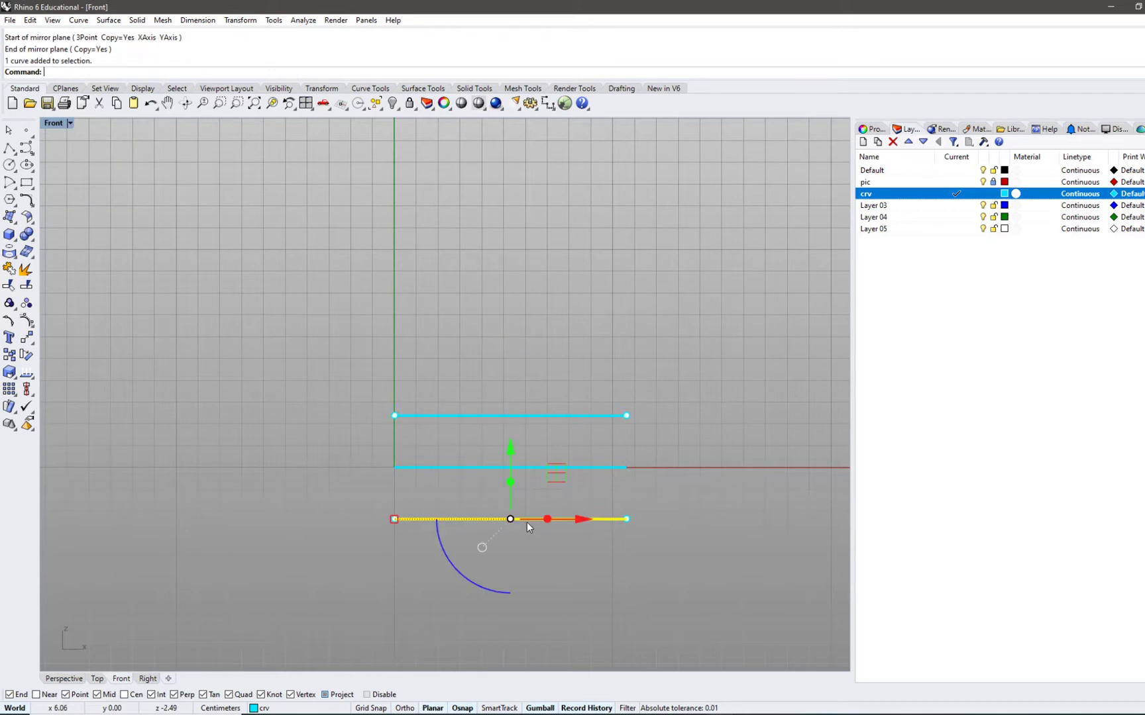
left_click(431, 416)
left_click(412, 520, "shift")
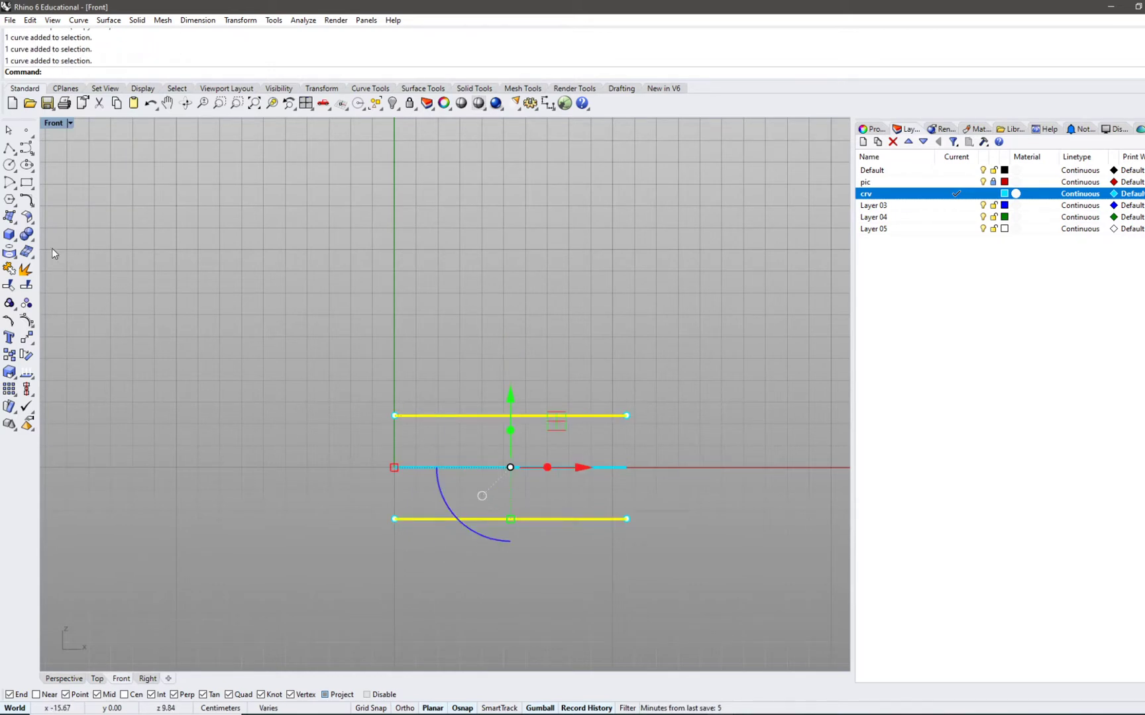
double_click(58, 123)
scroll(302, 281, "up", 2)
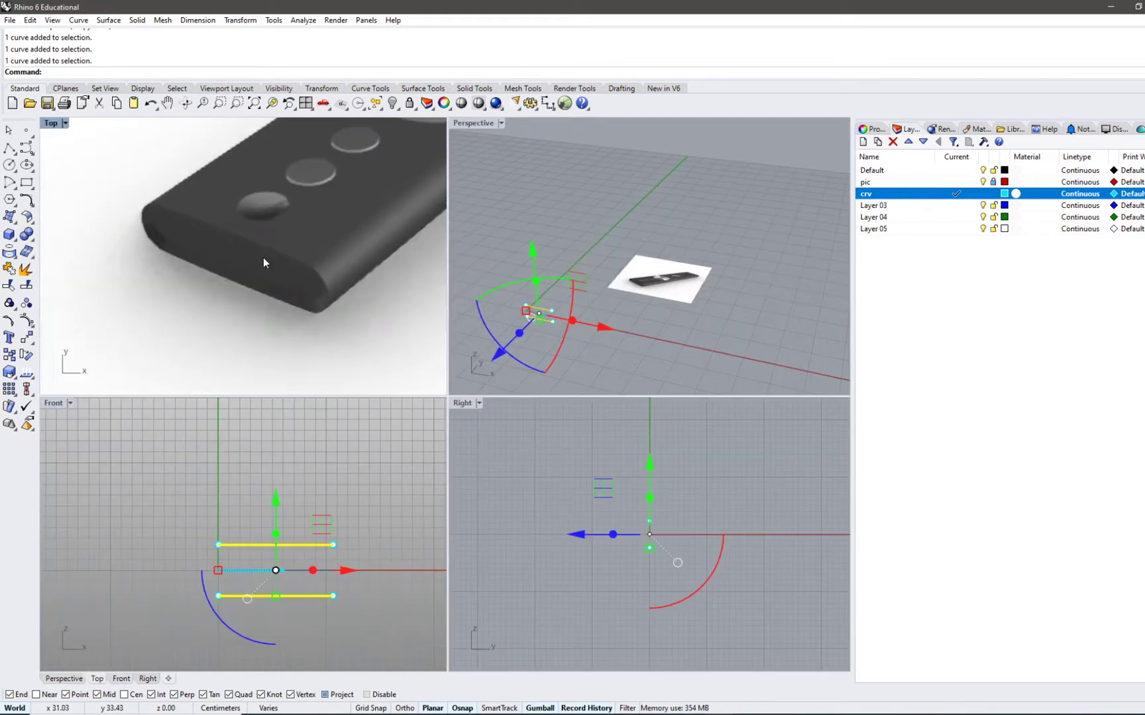
double_click(51, 123)
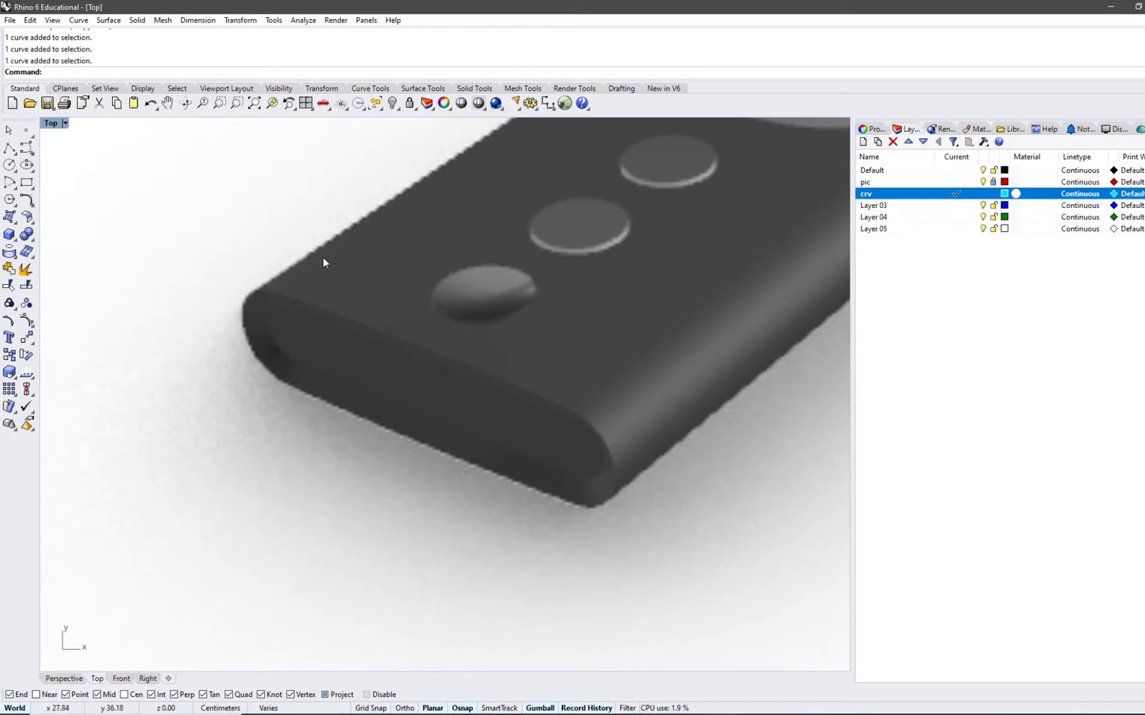
double_click(53, 123)
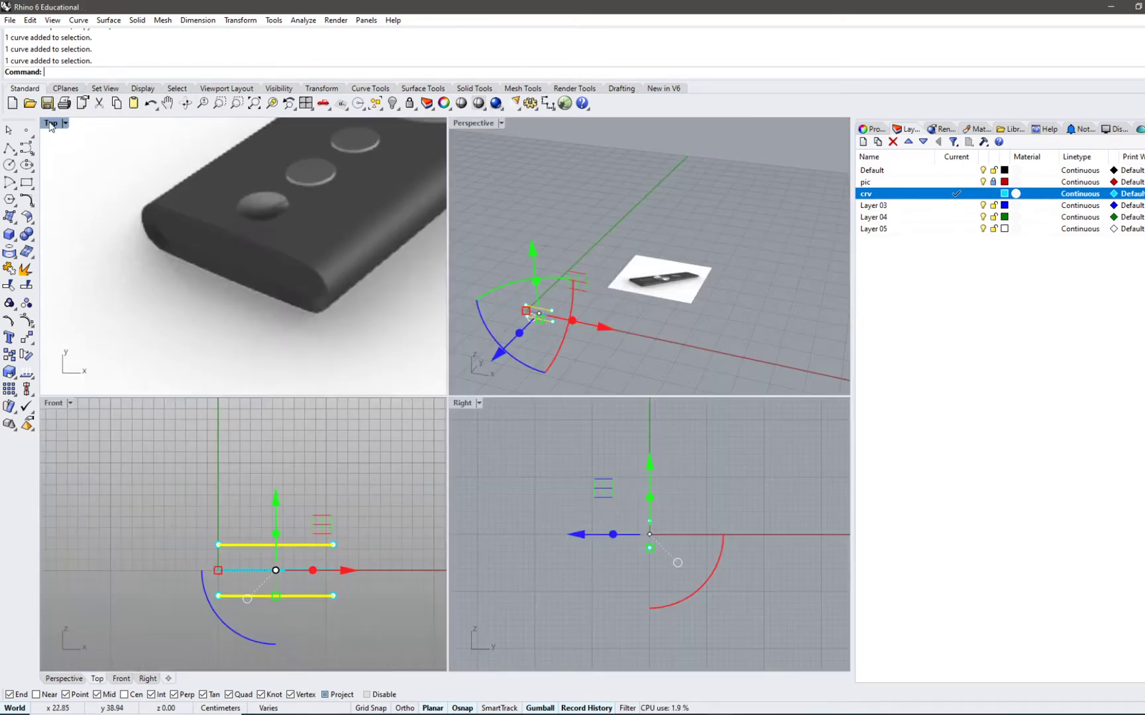
double_click(59, 403)
scroll(397, 457, "up", 8)
right_click_drag(437, 455, 381, 408)
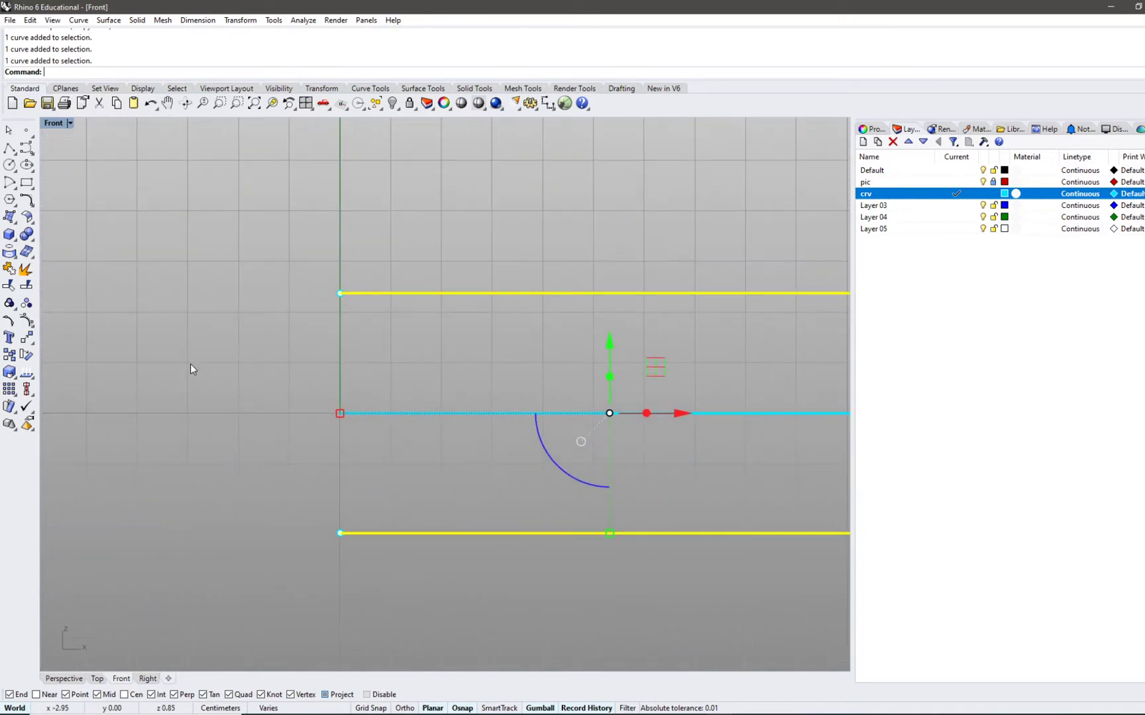
right_click_drag(377, 360, 345, 376)
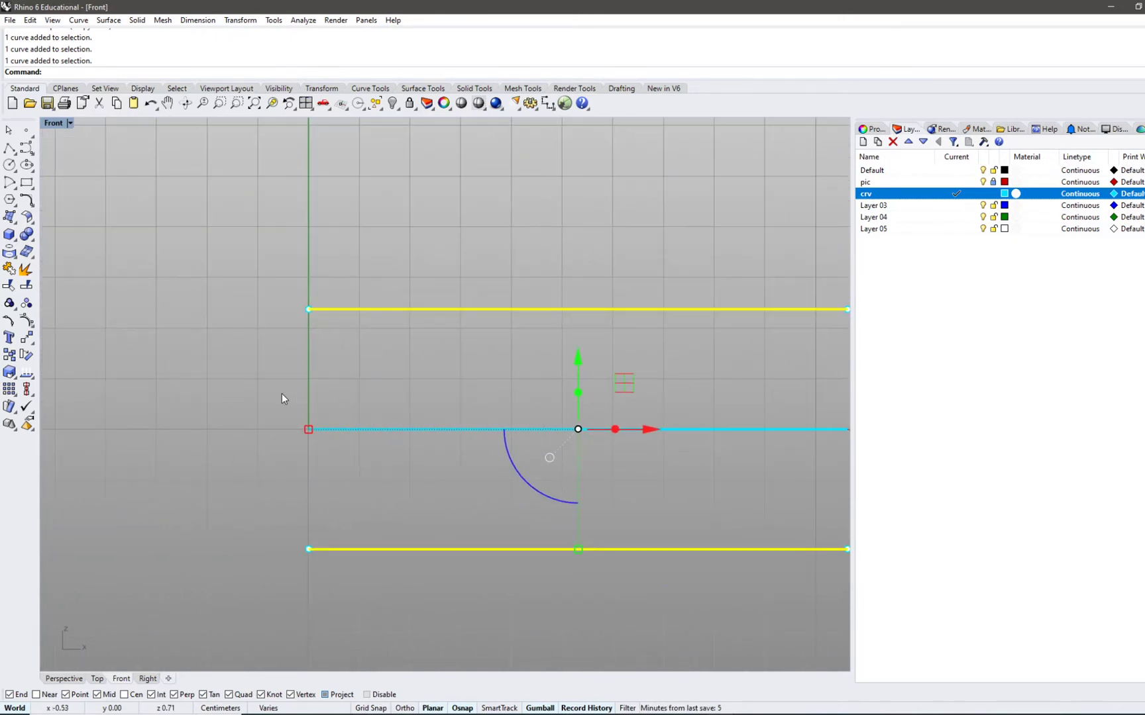
- Rebuild the upper line with a point count of 3 and degree 2
key("Escape")
left_click(375, 544)
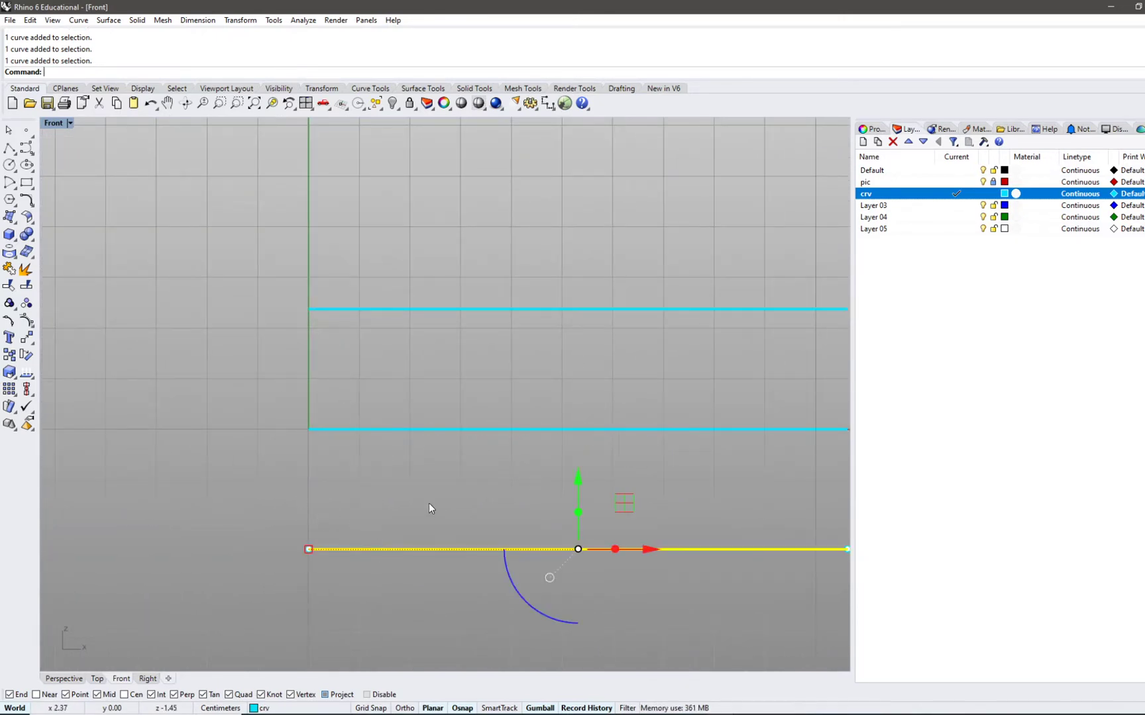
right_click_drag(429, 505, 352, 518)
key("Escape")
left_click(351, 325)
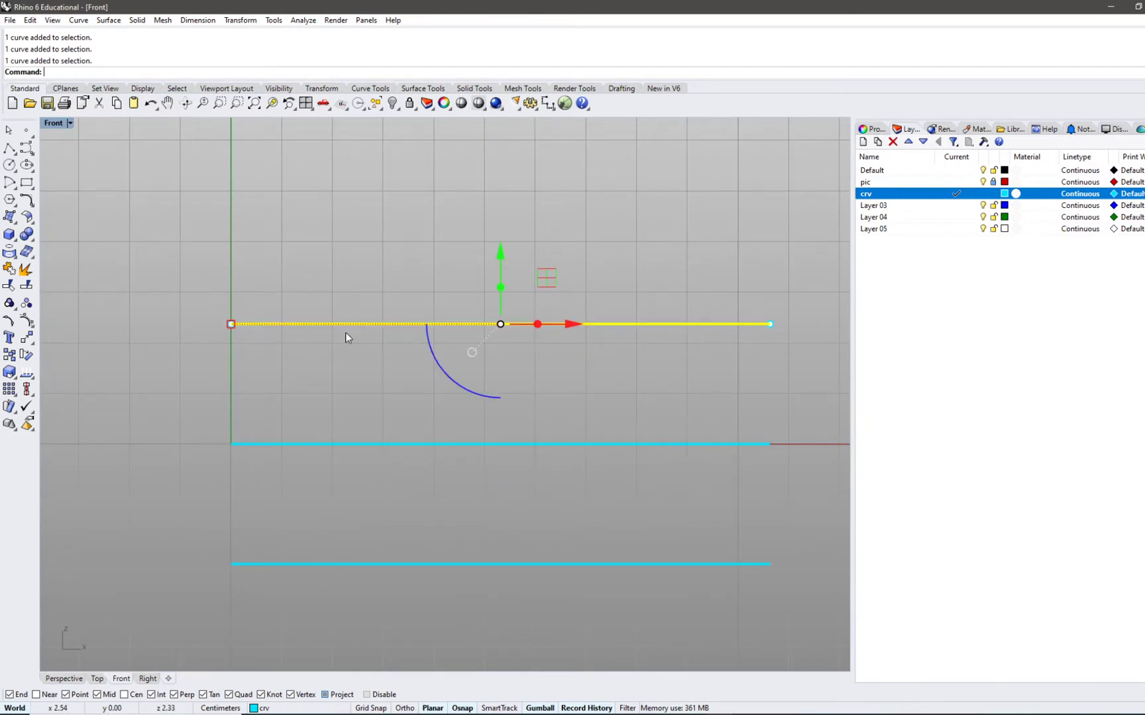
right_click_drag(305, 354, 343, 400)
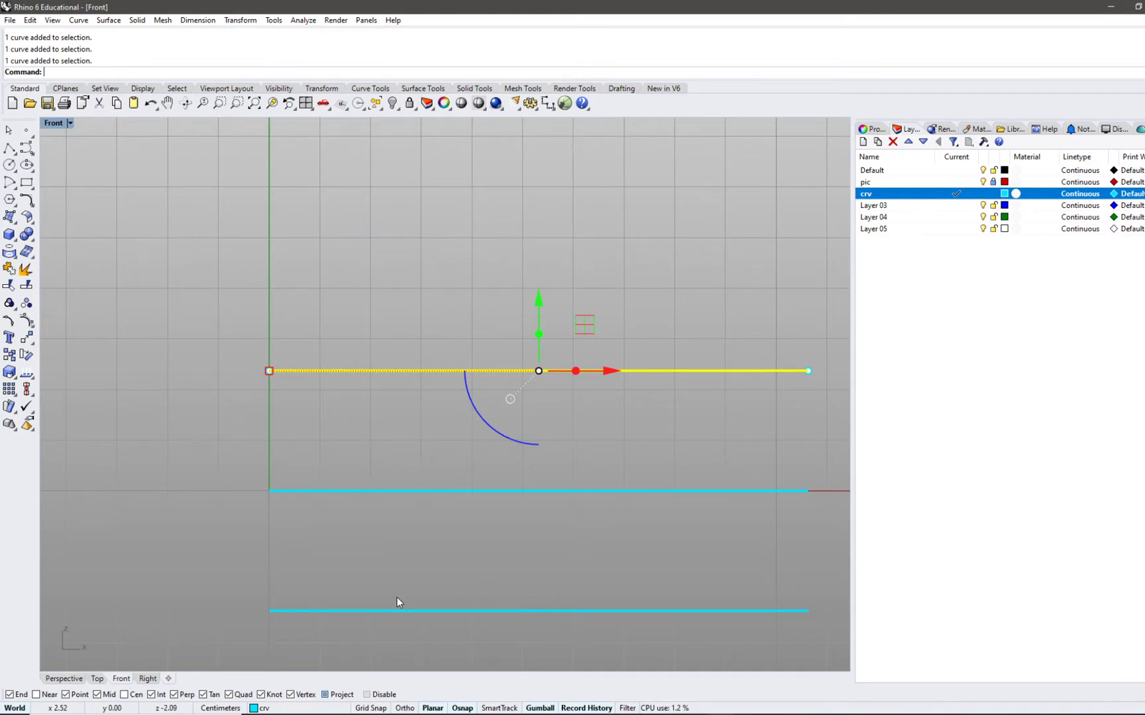
type("build")
key("Return")
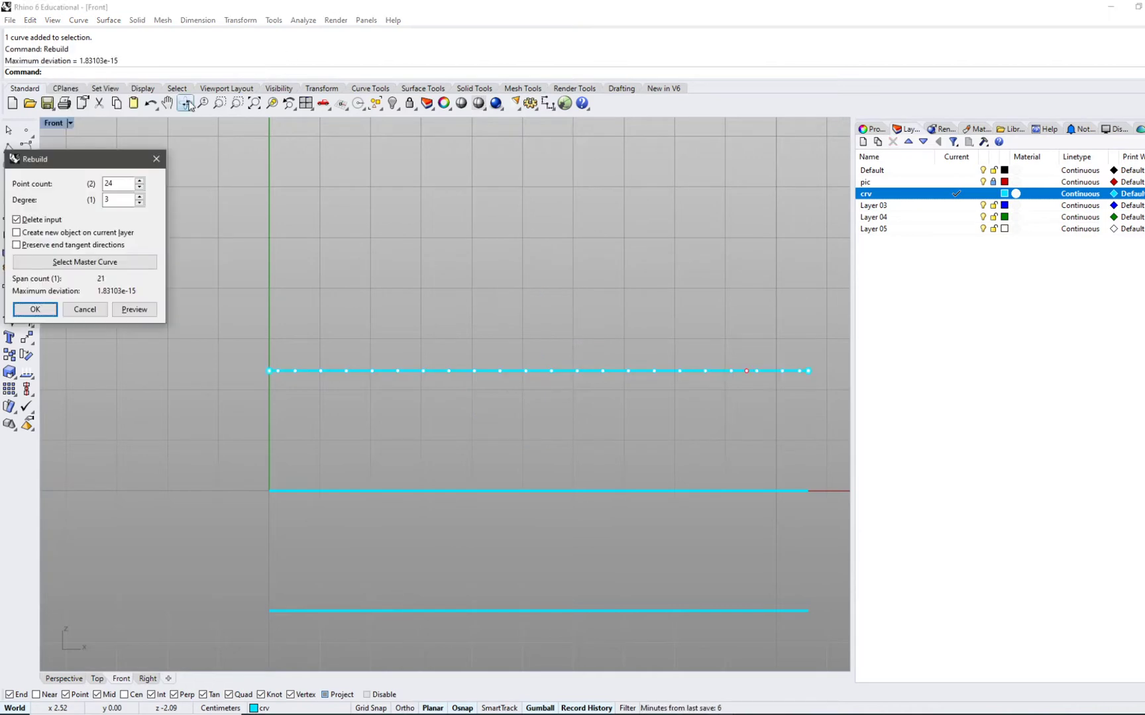
left_click_drag(110, 155, 218, 171)
type("3")
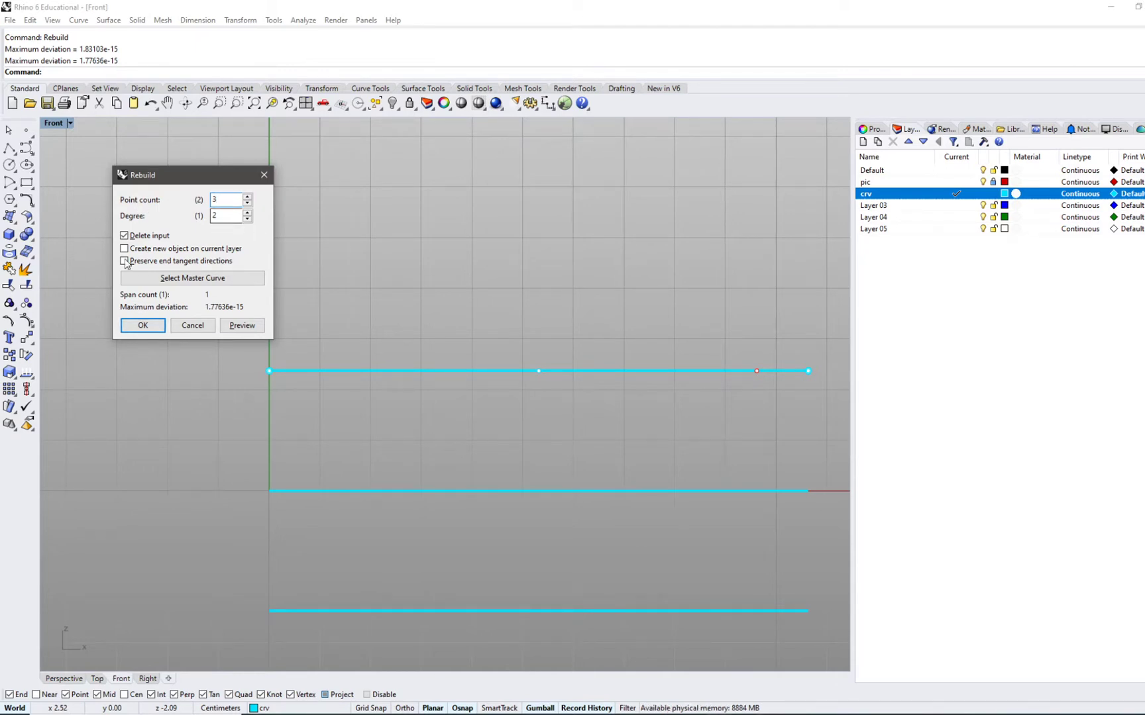
left_click(143, 325)
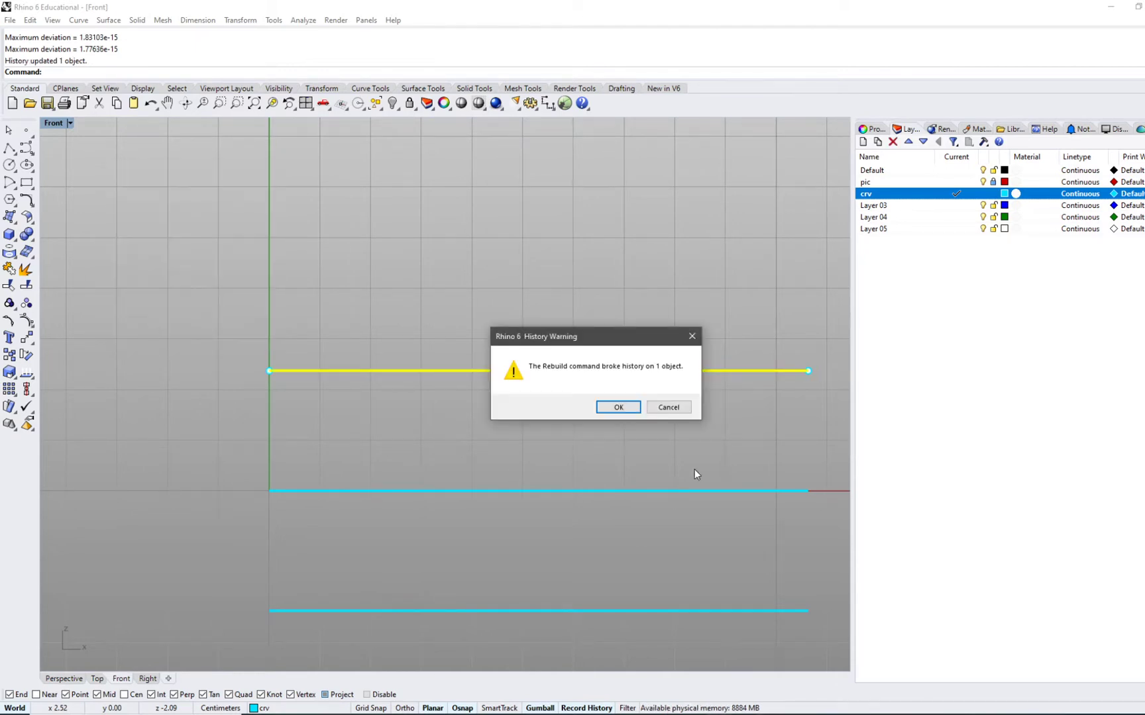
left_click(630, 413)
- Raise the upper curve's left and middle control points slightly, and shift the middle point horizontally toward the curve's right end
left_click_drag(217, 307, 636, 441)
right_click_drag(405, 340, 427, 383)
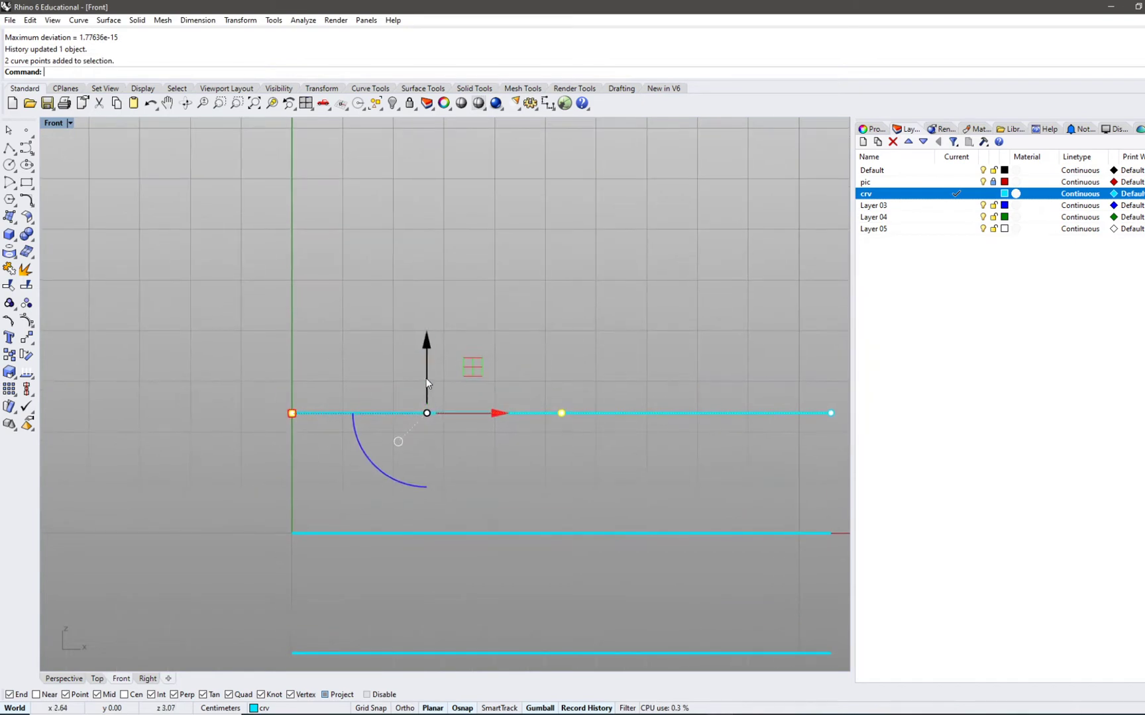
left_click_drag(424, 368, 425, 358)
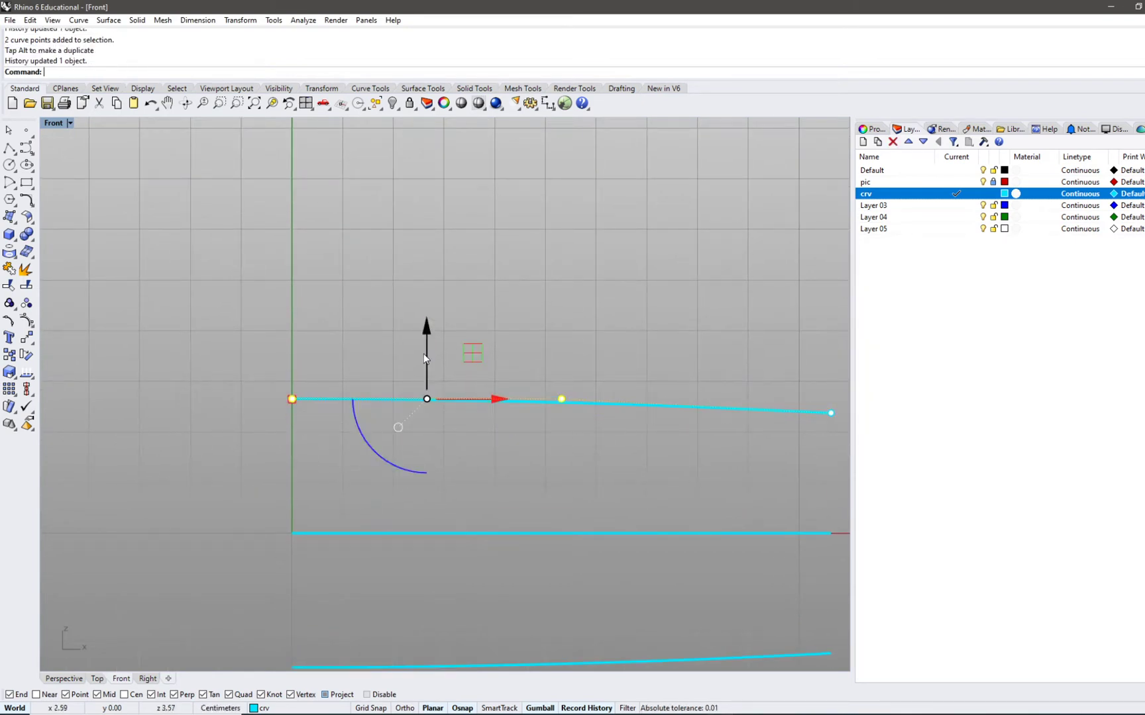
left_click(563, 399)
left_click_drag(614, 400, 649, 398)
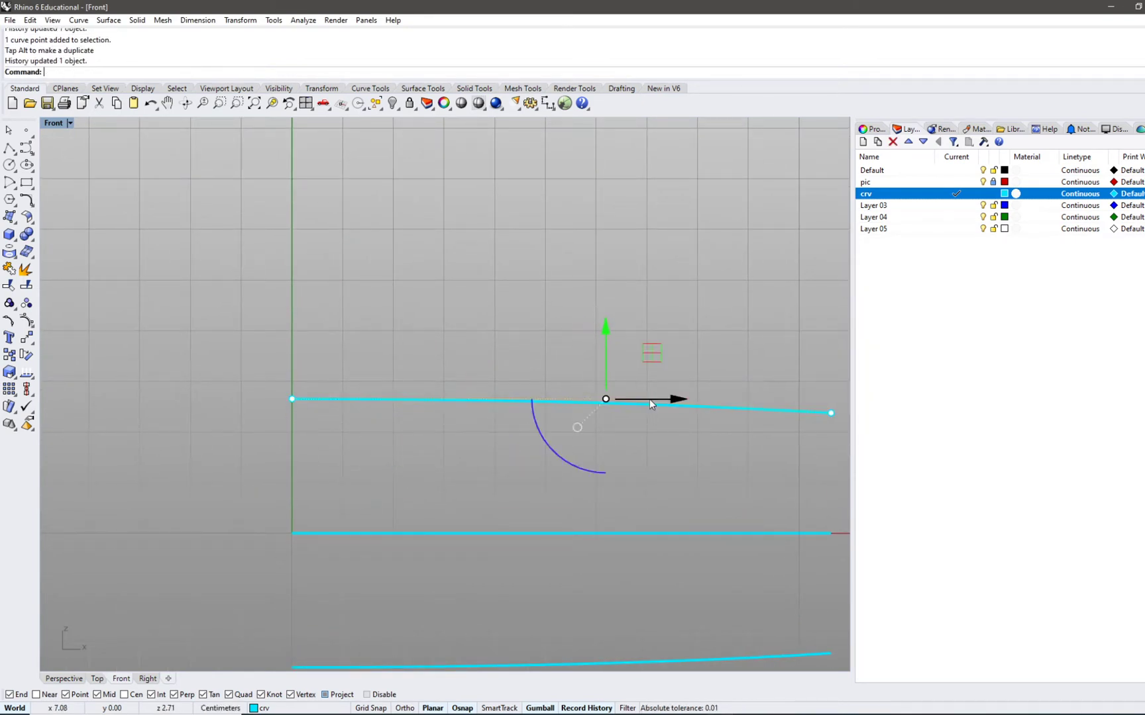
right_click_drag(543, 467, 474, 385)
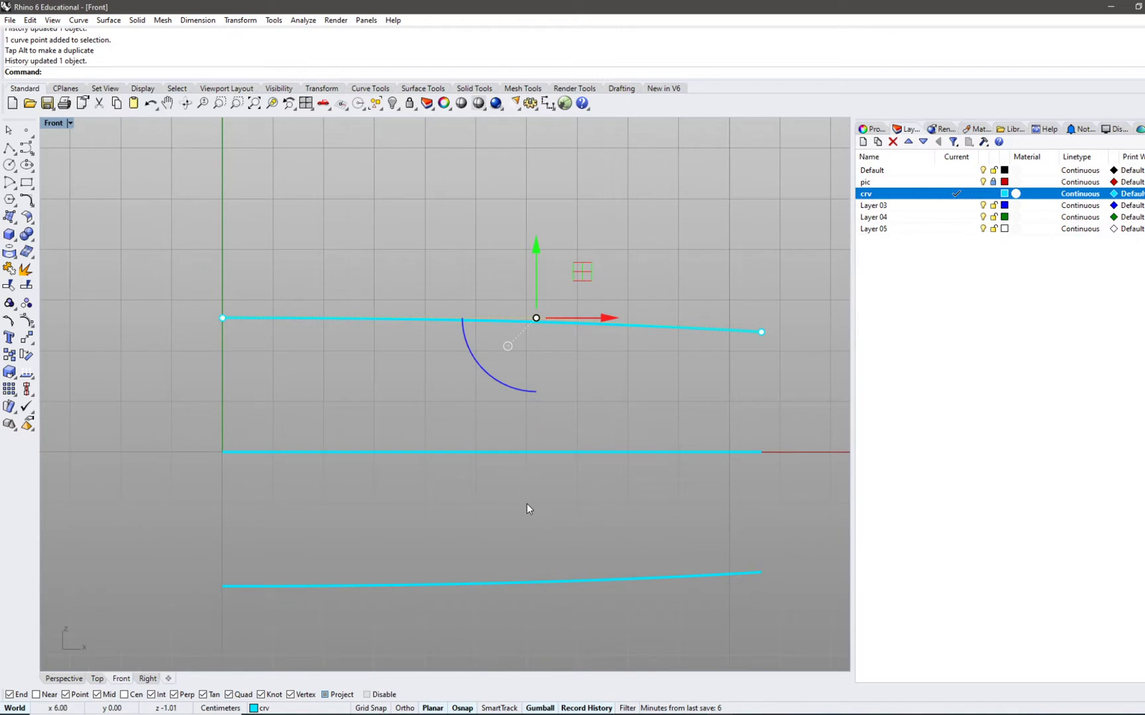
- Select the mirrored lower curve and the upper curve in turn to examine how their shapes correspond
left_click(580, 580)
right_click_drag(598, 519, 599, 514)
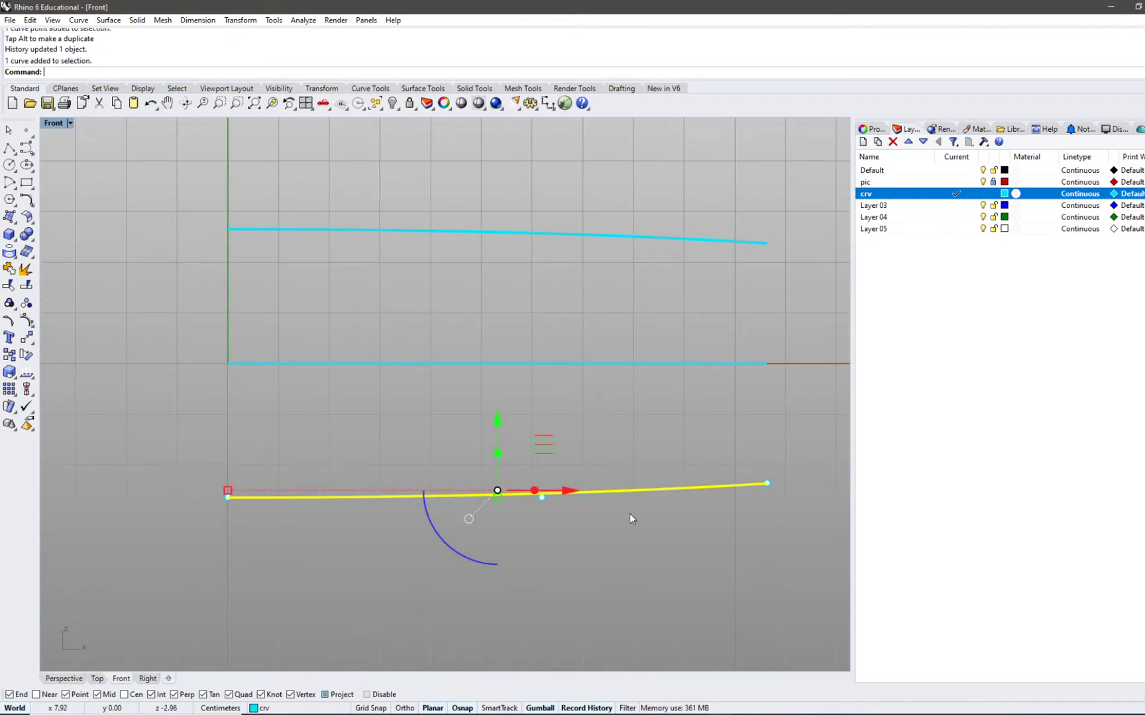
left_click(656, 444)
left_click(608, 492)
left_click(565, 279)
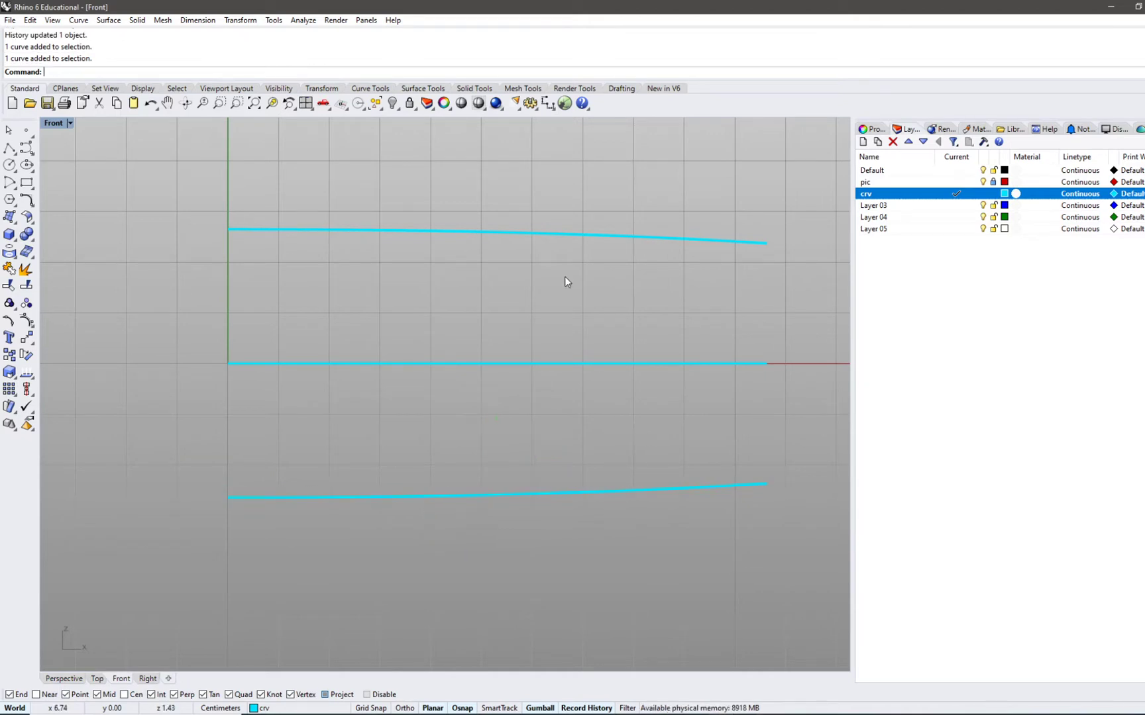
left_click(565, 232)
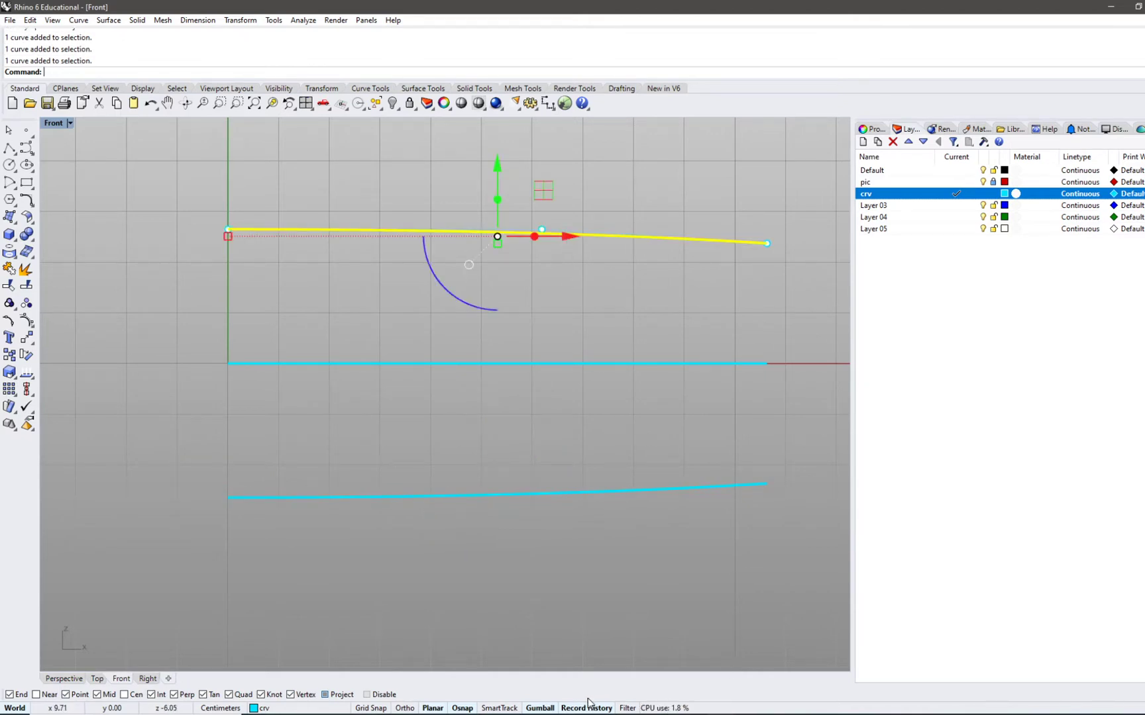
- Flatten the lower curve by aligning its middle and right control points in world Z with its left endpoint, accepting the history break
left_click(526, 502)
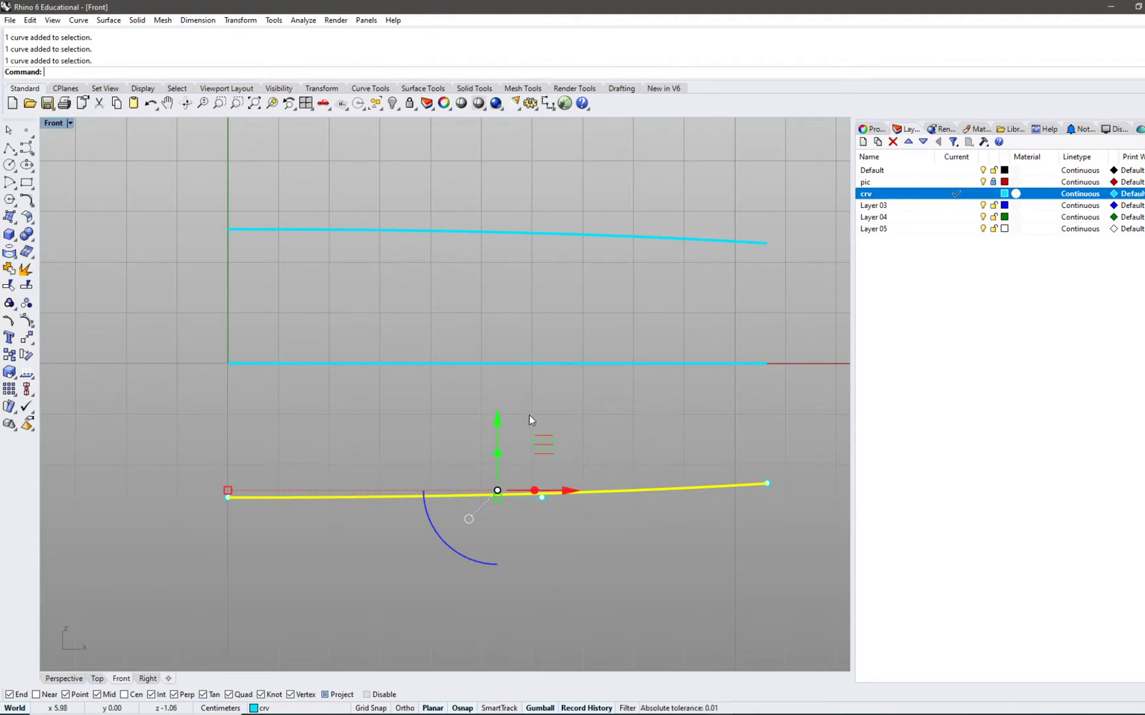
left_click_drag(522, 393, 793, 560)
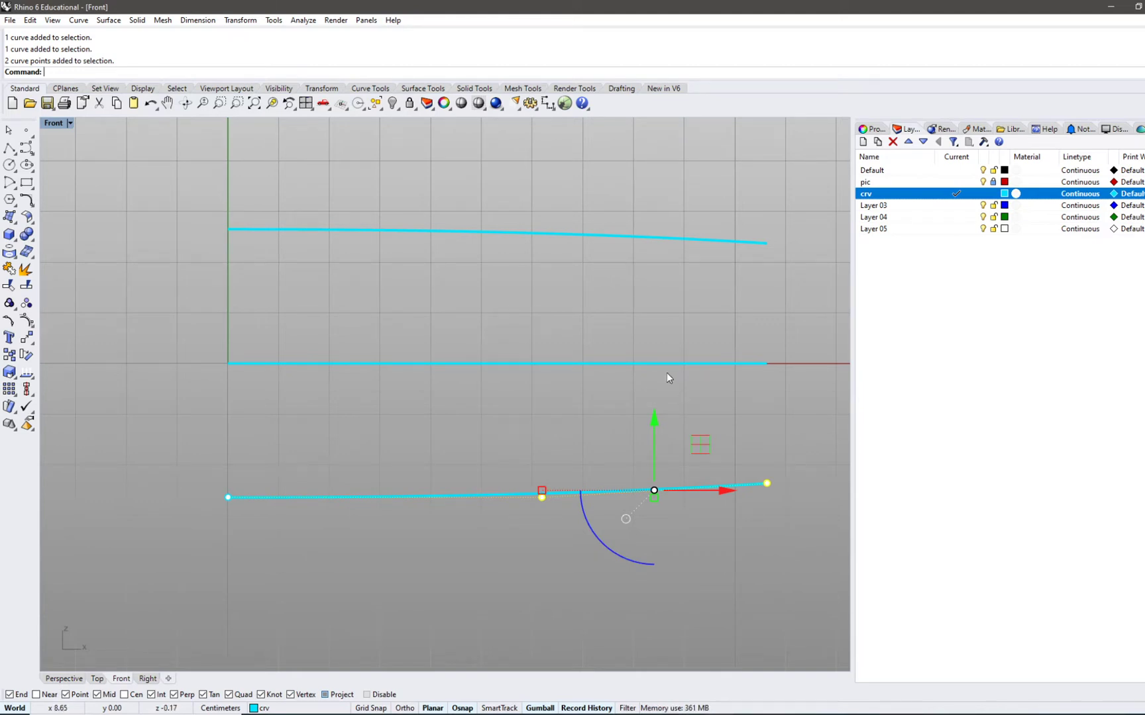
type("SetPt")
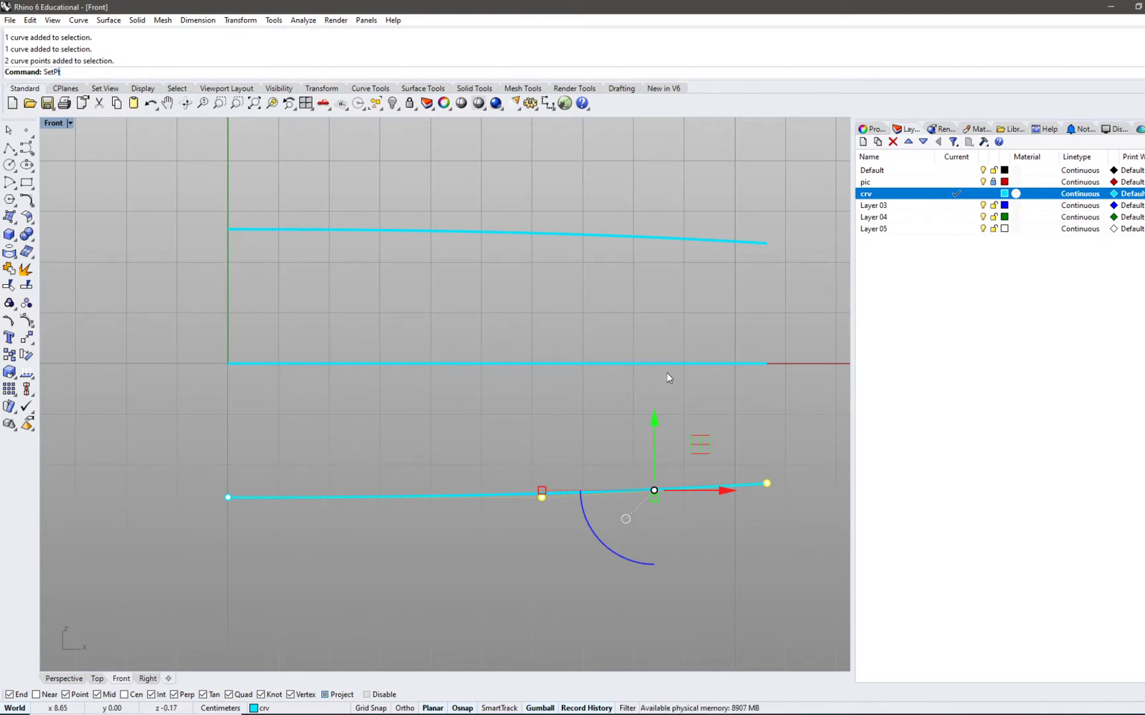
key("Return")
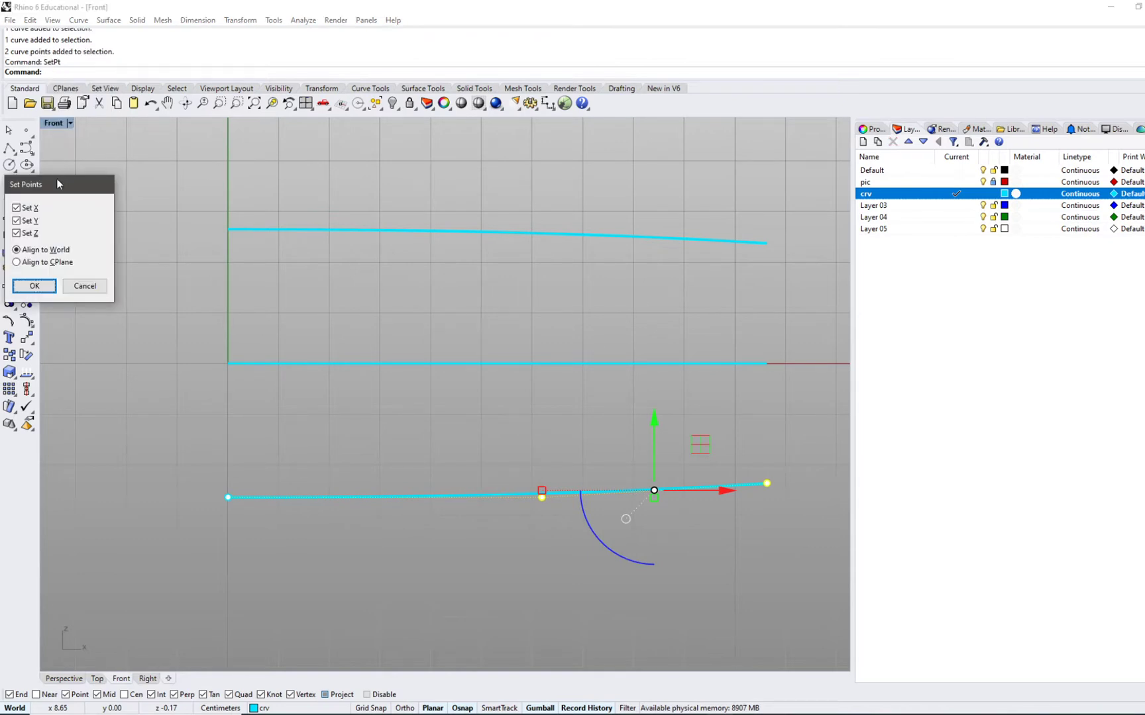
left_click_drag(58, 185, 226, 202)
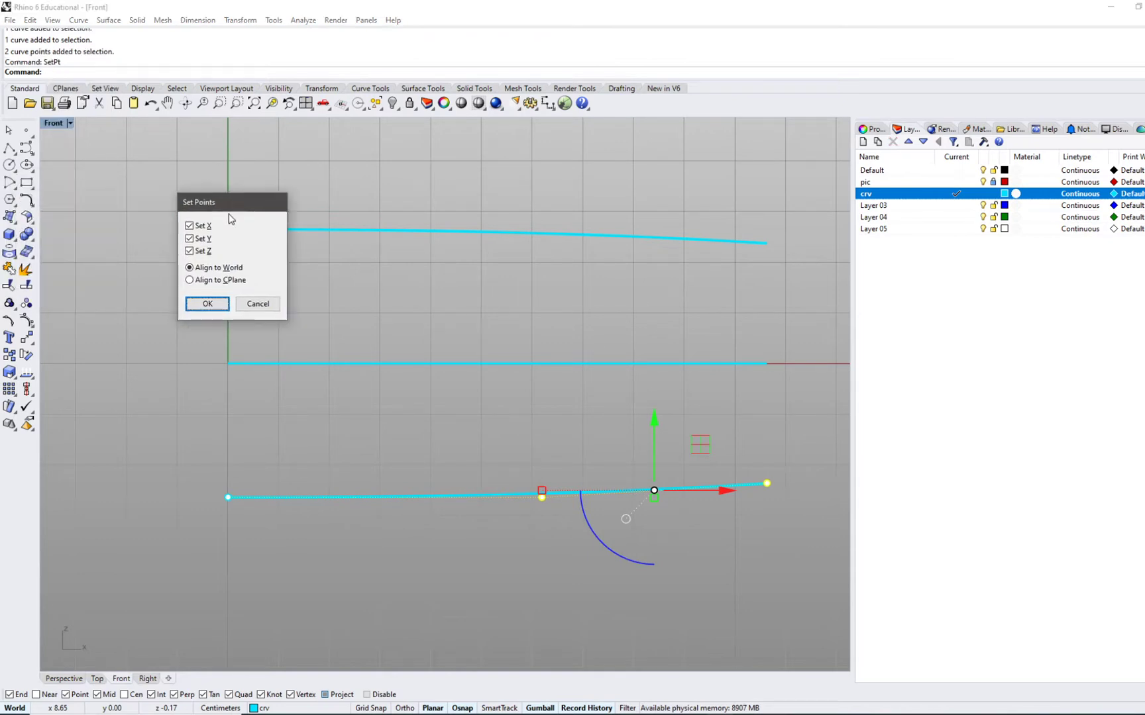
right_click(208, 250)
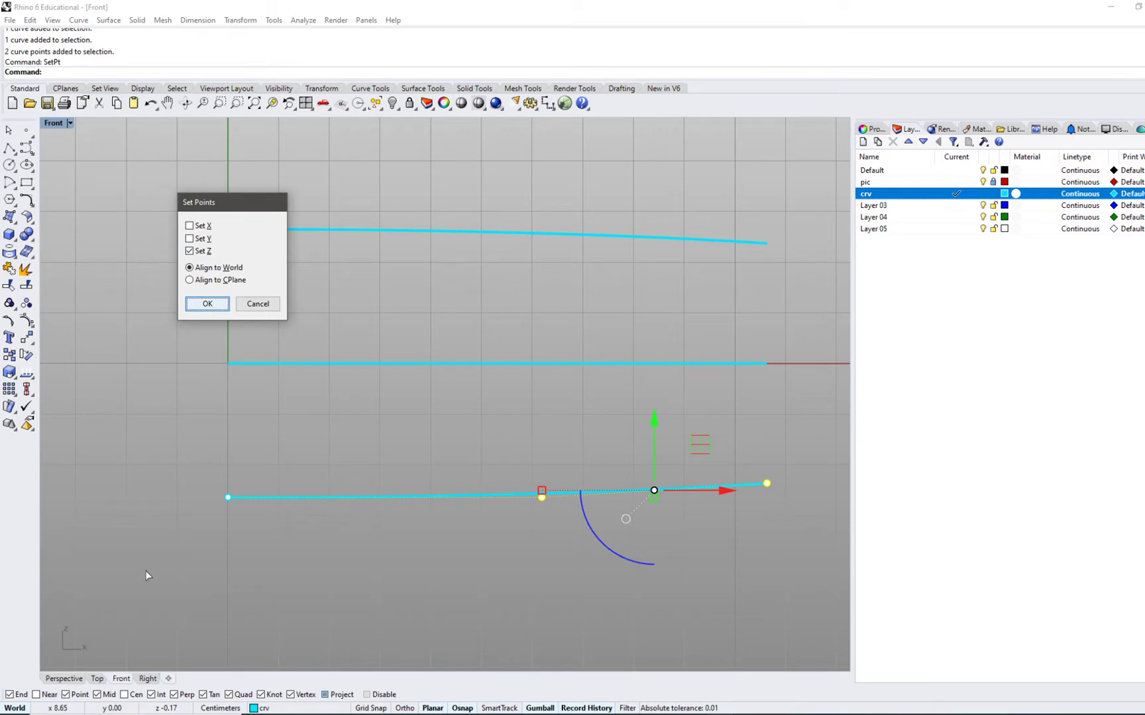
left_click(207, 303)
left_click(228, 498)
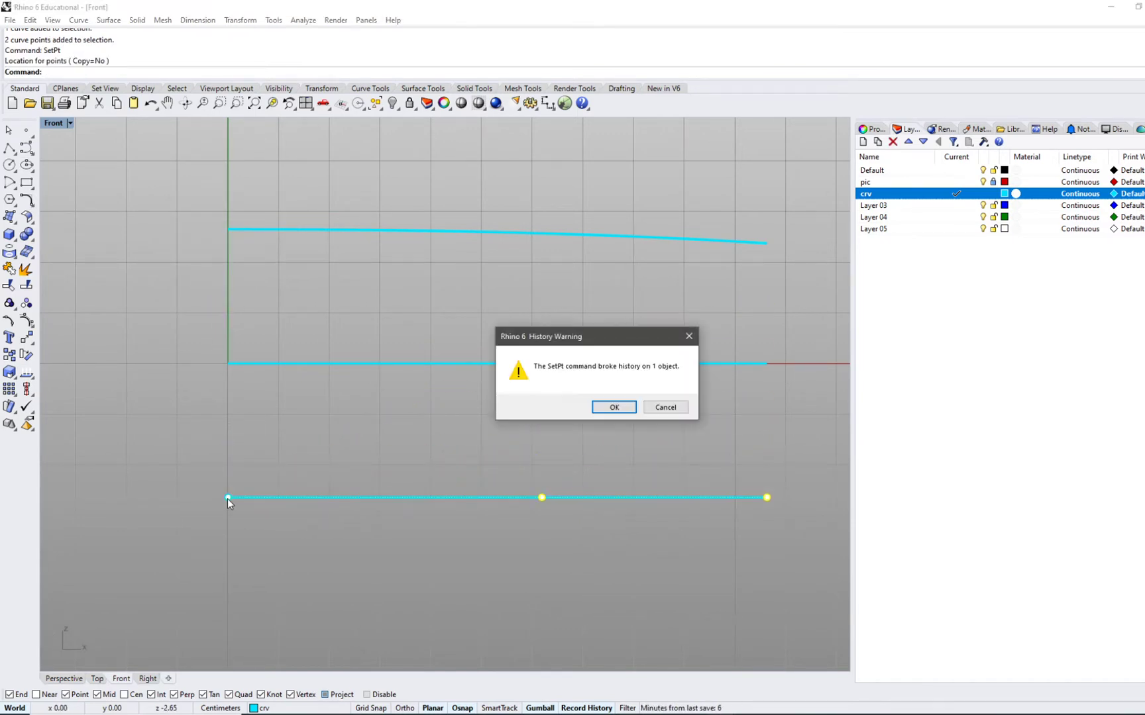
left_click(630, 409)
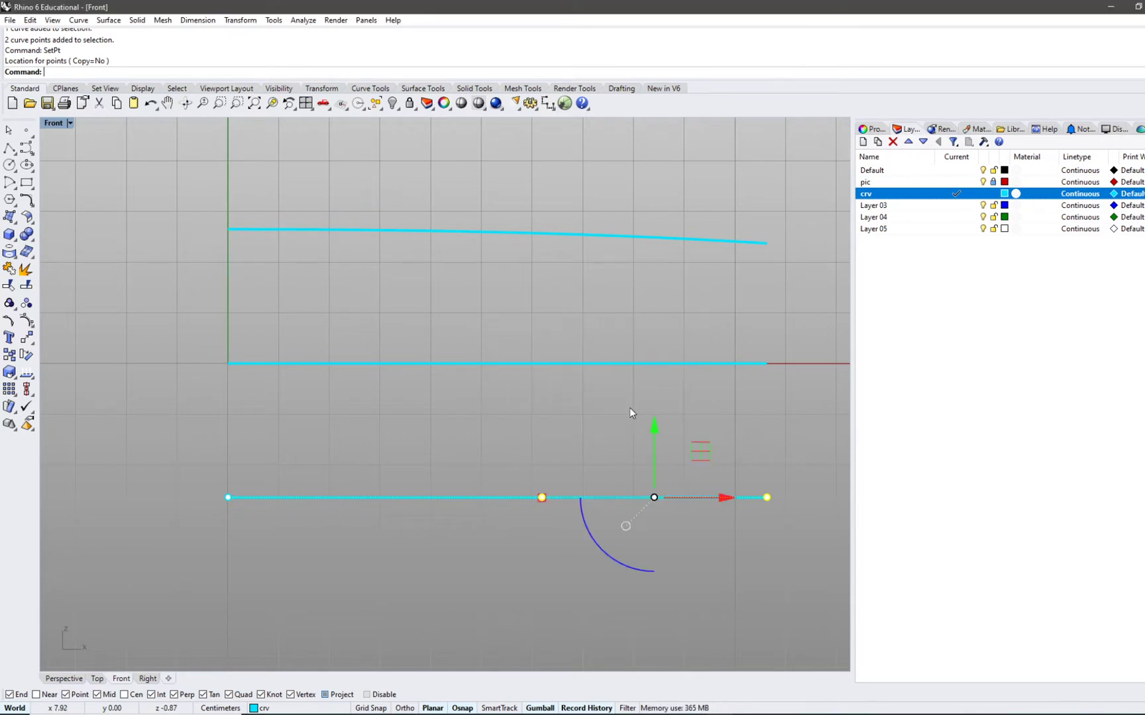
- Move the flattened lower curve up slightly toward the centre line
right_click_drag(542, 478, 454, 516)
key("Escape")
key("Escape")
left_click_drag(120, 481, 496, 541)
left_click(480, 536)
left_click(491, 551)
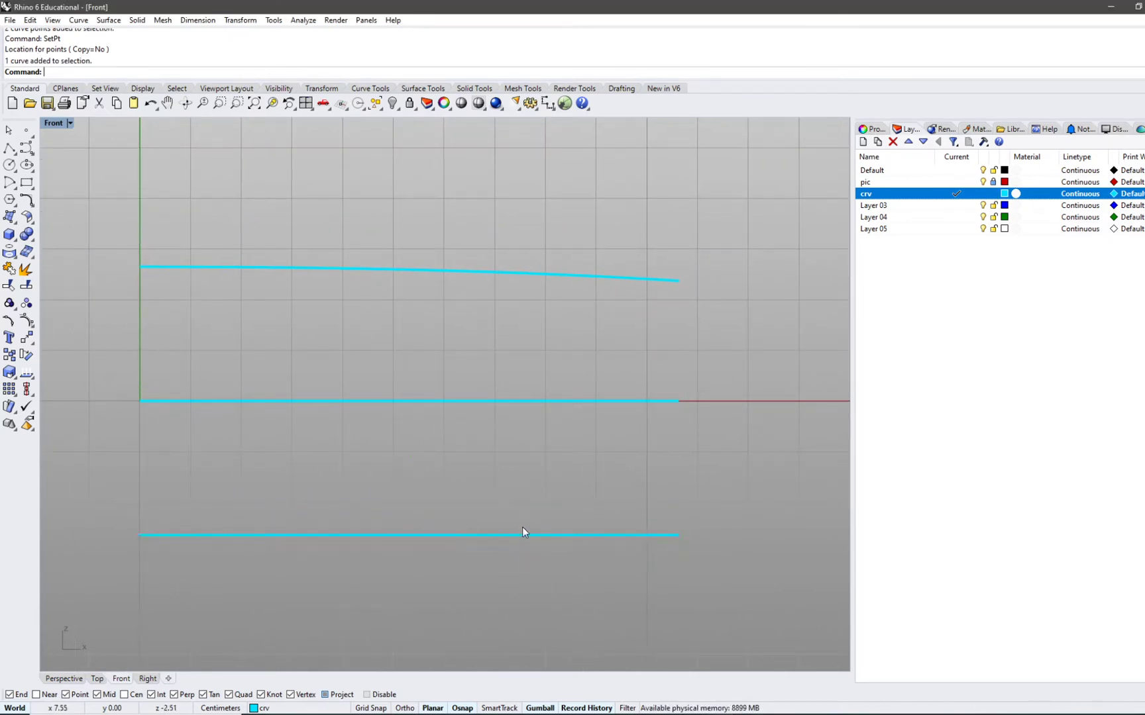
left_click(522, 535)
left_click_drag(411, 468, 411, 463)
left_click(527, 430)
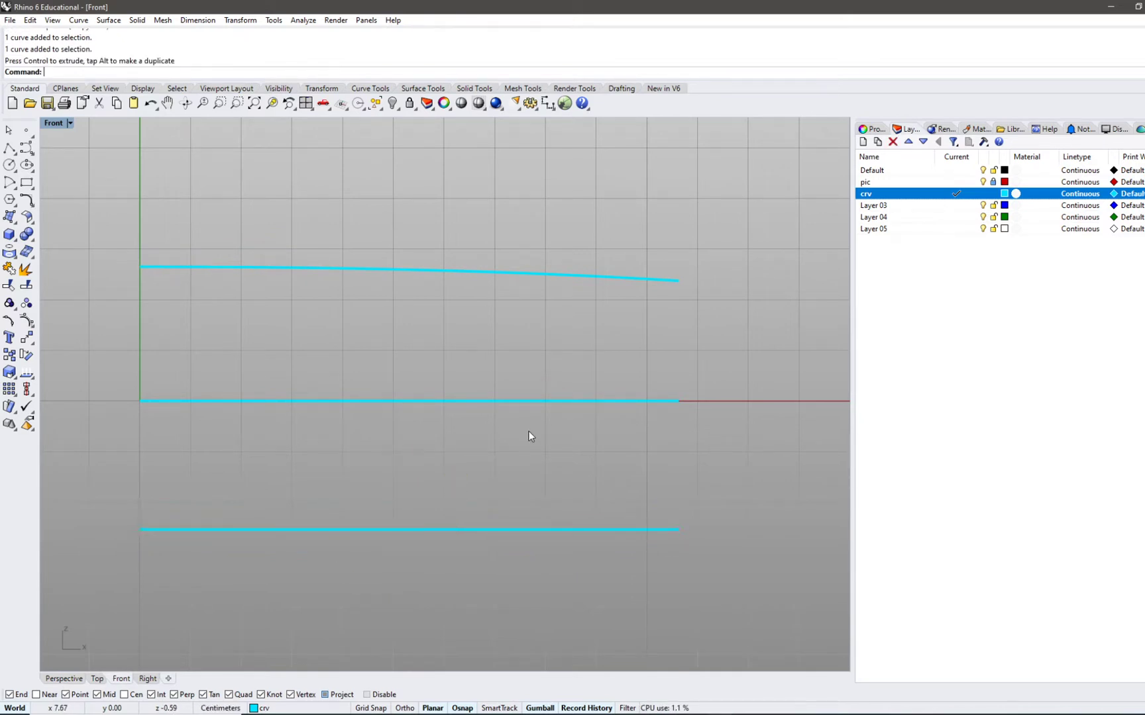
left_click(30, 202)
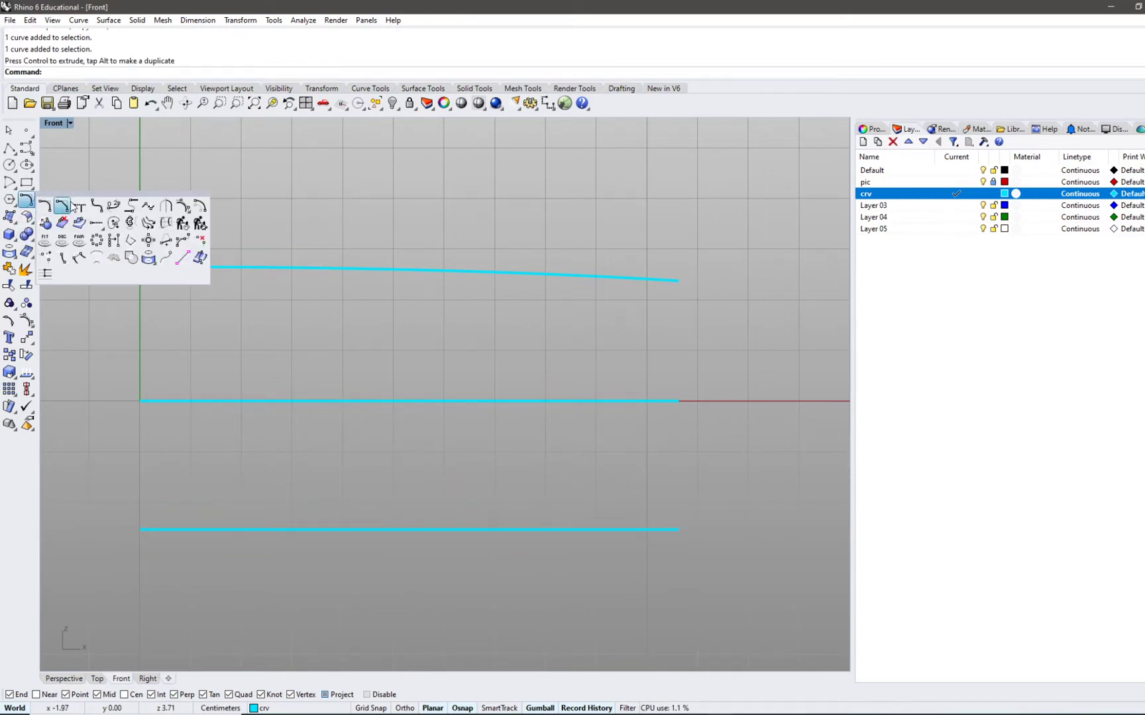
left_click(132, 207)
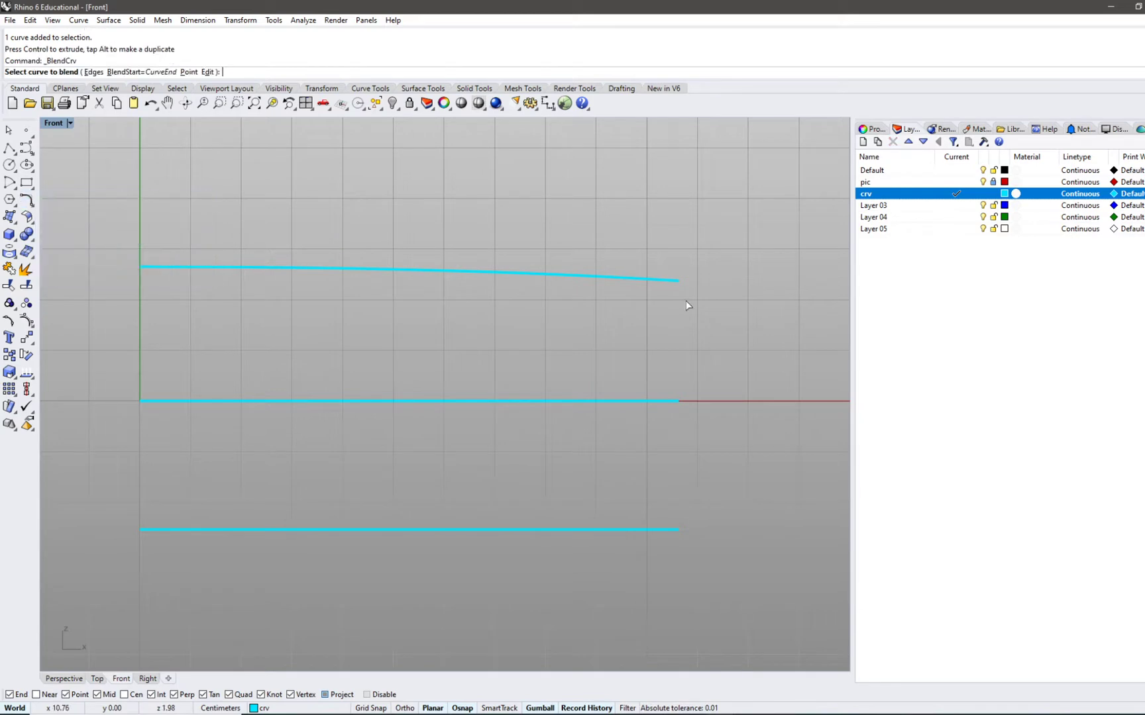
key("Escape")
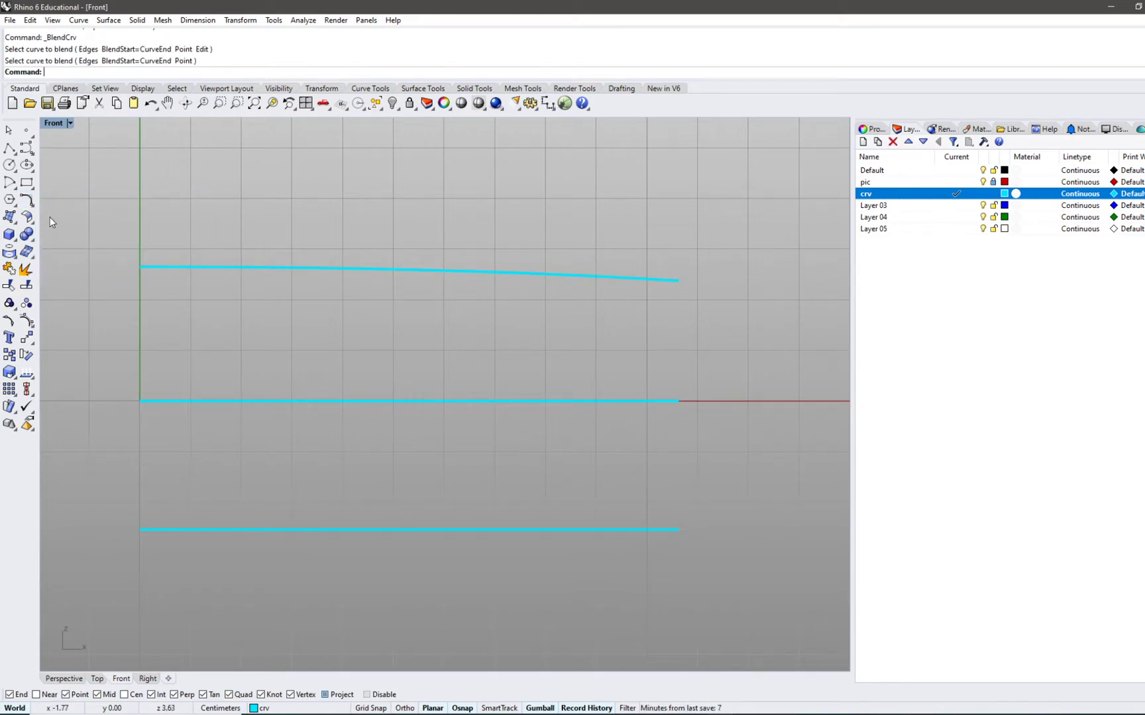
- Blend the right ends of the upper and lower curves with curvature continuity, pulling the handles in symmetrically for a tighter rounded end
left_click(26, 201)
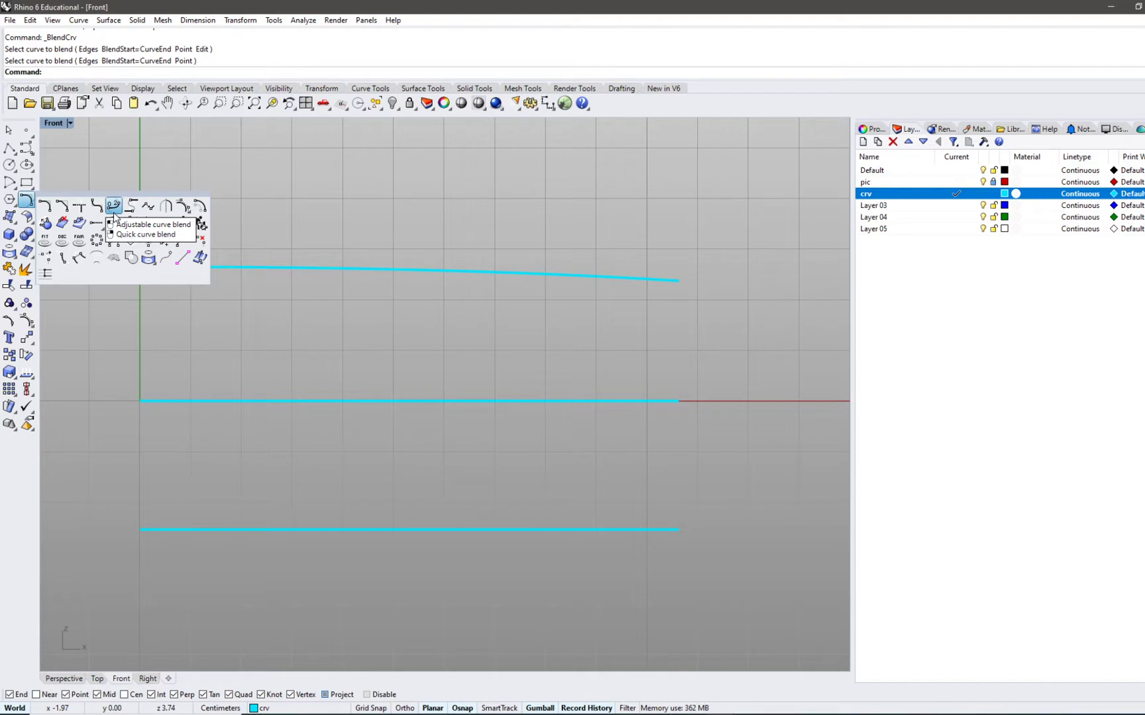
left_click(114, 209)
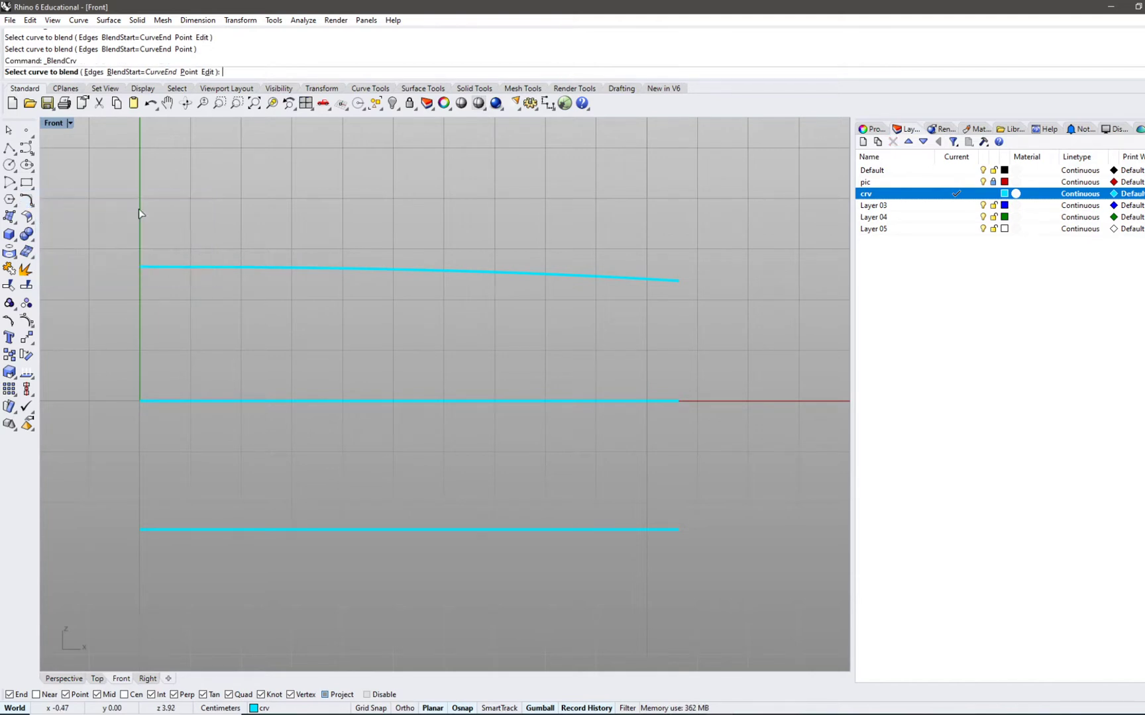
left_click(658, 281)
left_click(645, 529)
right_click_drag(599, 497, 476, 513)
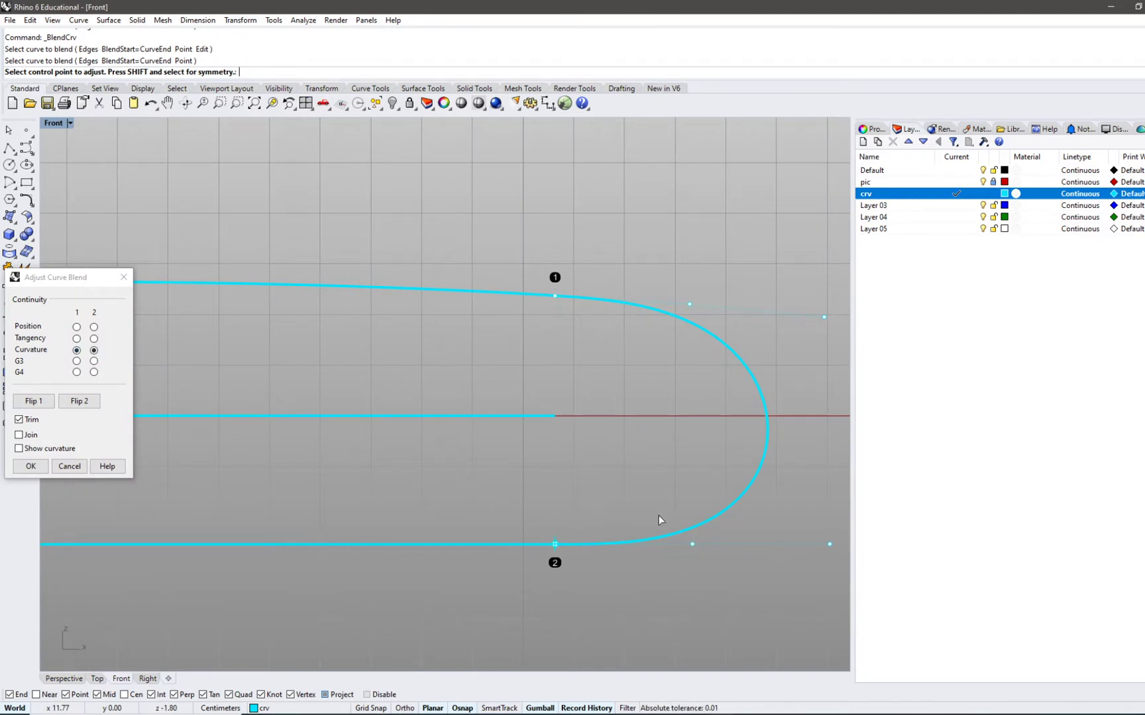
left_click(693, 544)
left_click(647, 544)
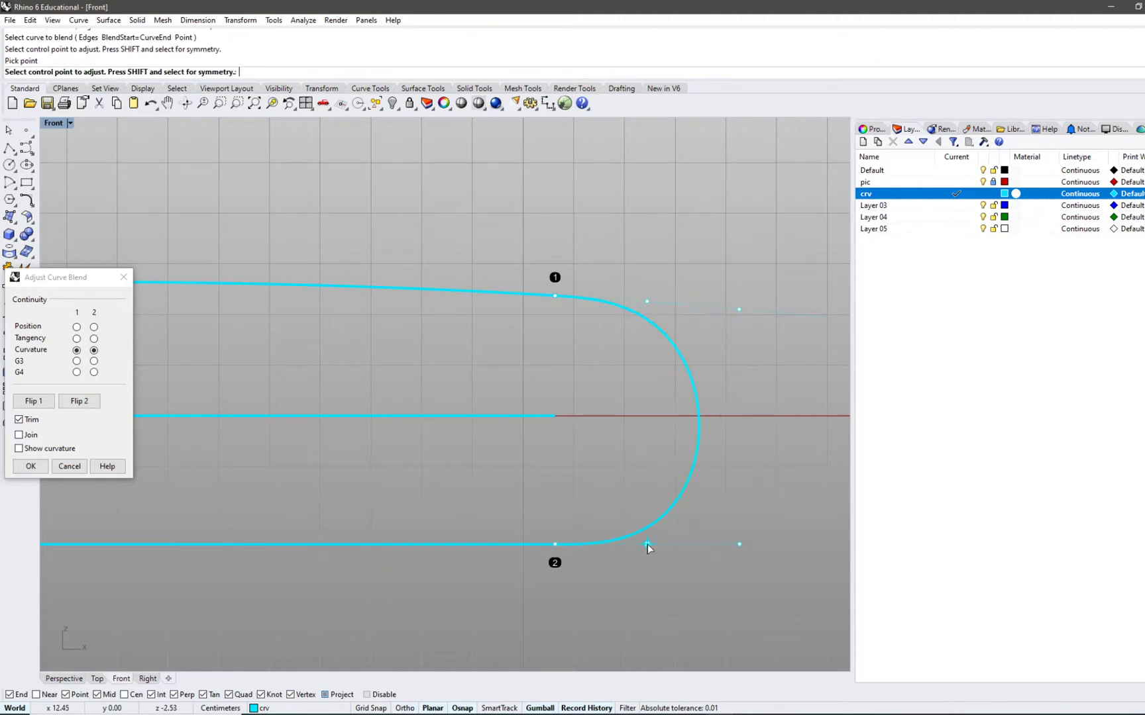
left_click(31, 465)
- Try to scale the blend curve's two outermost control points vertically closer together, and undo the scaling
left_click(698, 465)
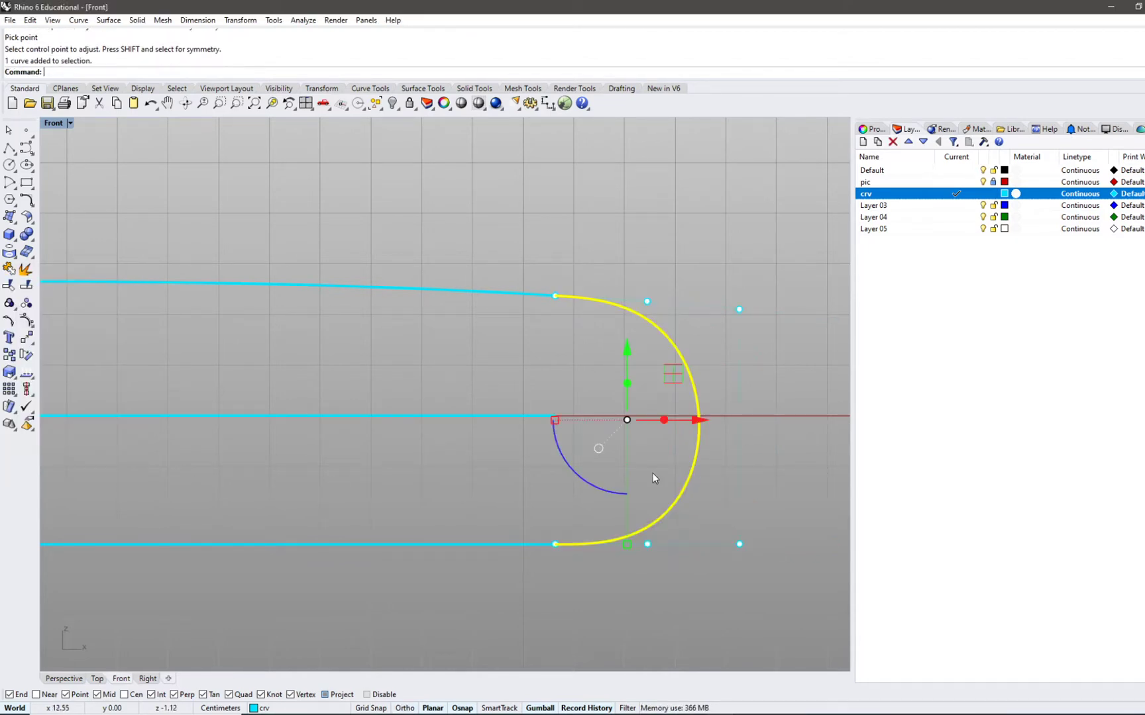
left_click_drag(661, 242, 742, 592)
key("Escape")
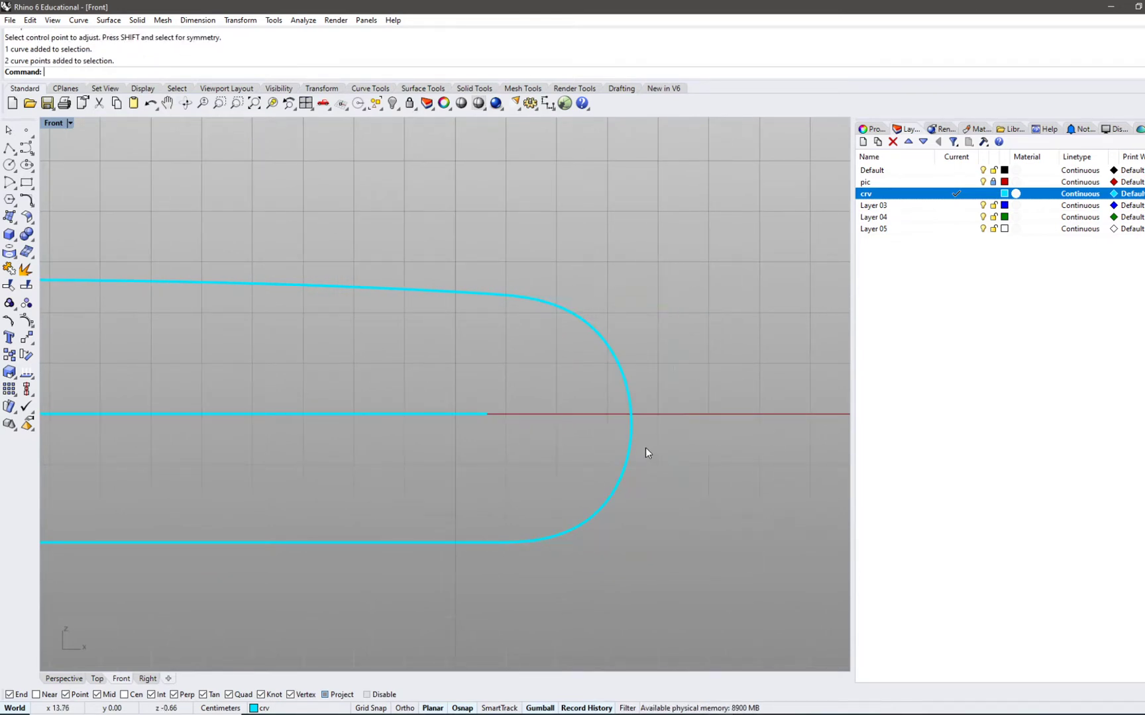
left_click(632, 457)
left_click_drag(659, 258, 730, 618)
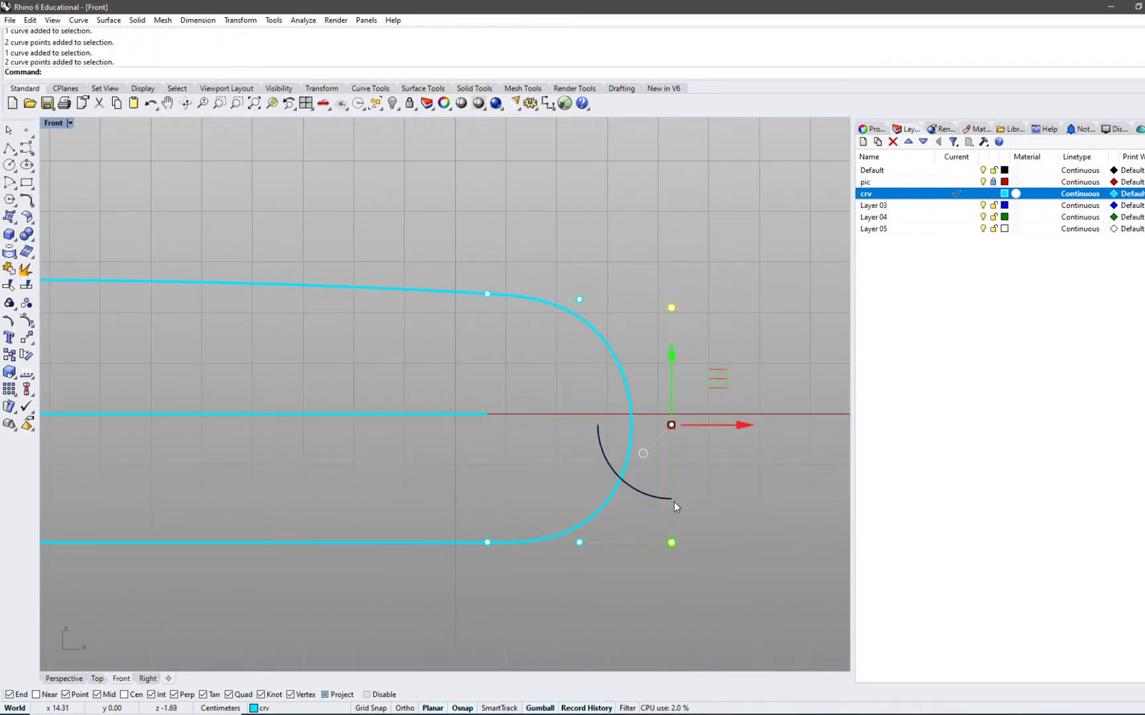
left_click_drag(673, 543, 676, 513)
left_click(636, 407)
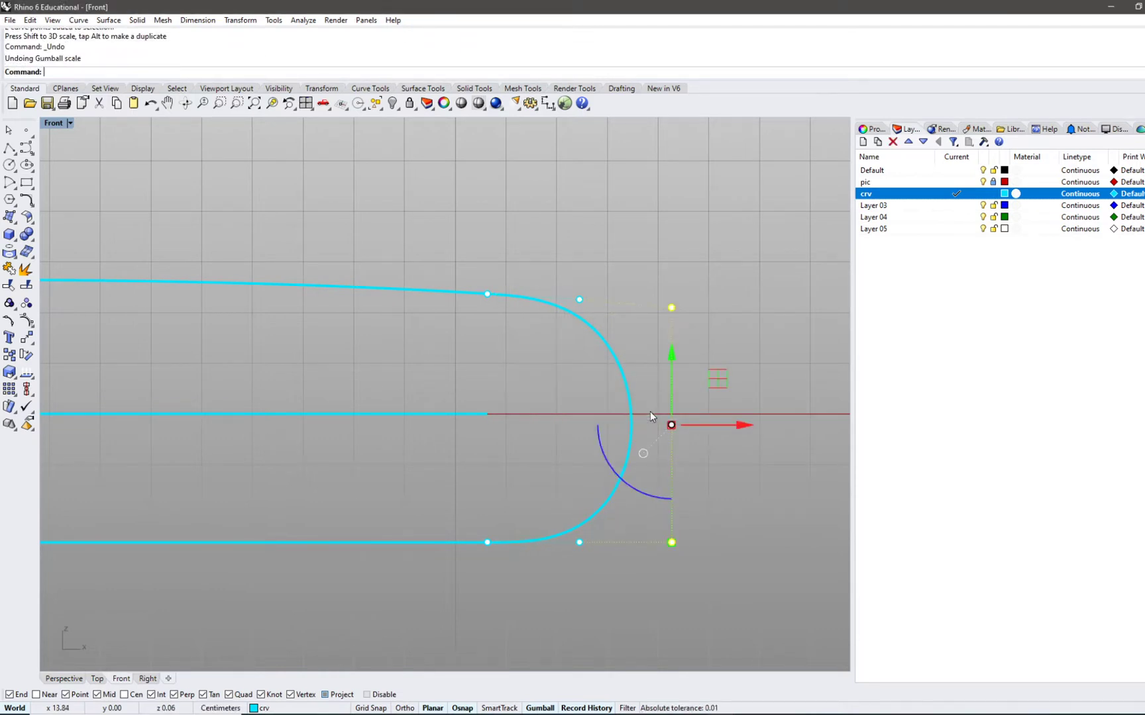
- Rebuild the rounded blend curve with a point count of 8 and degree 3
left_click(611, 356)
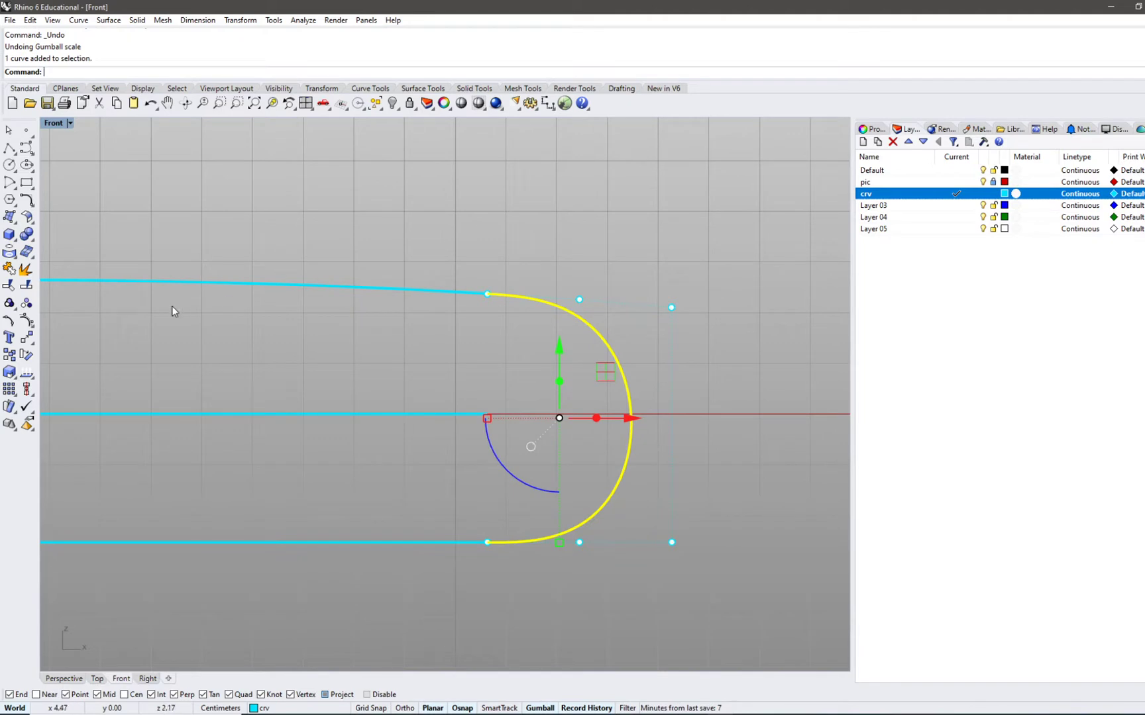
type("Rebuild")
key("Return")
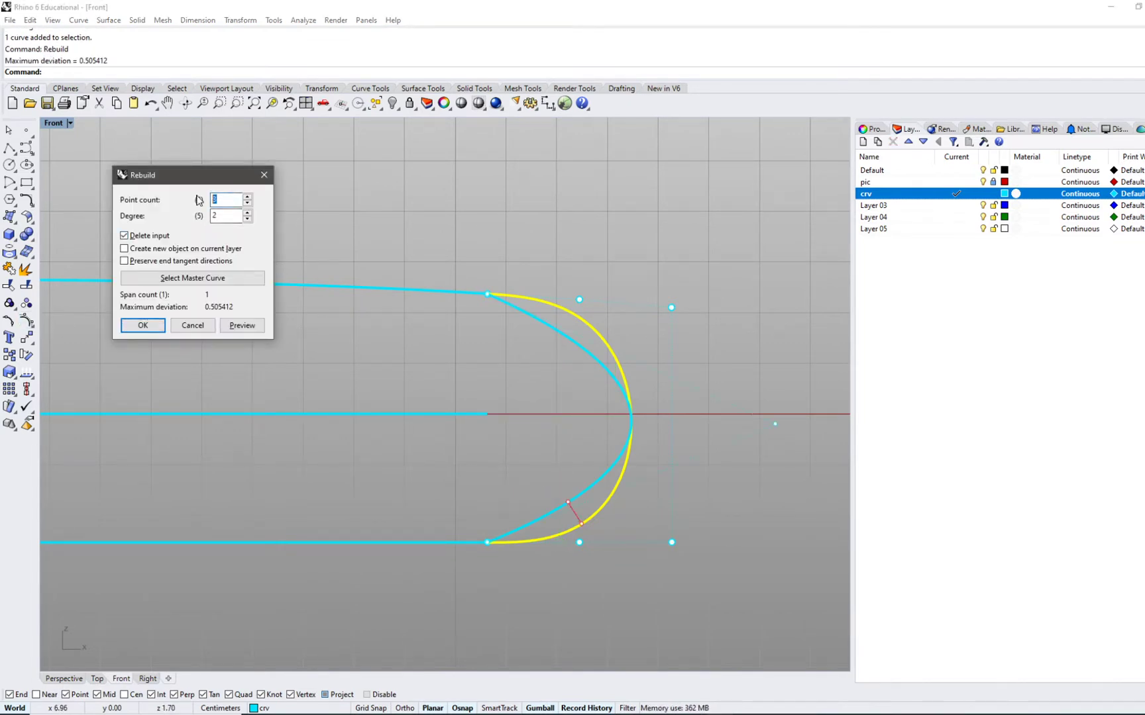
type("8")
key("Tab")
type("3")
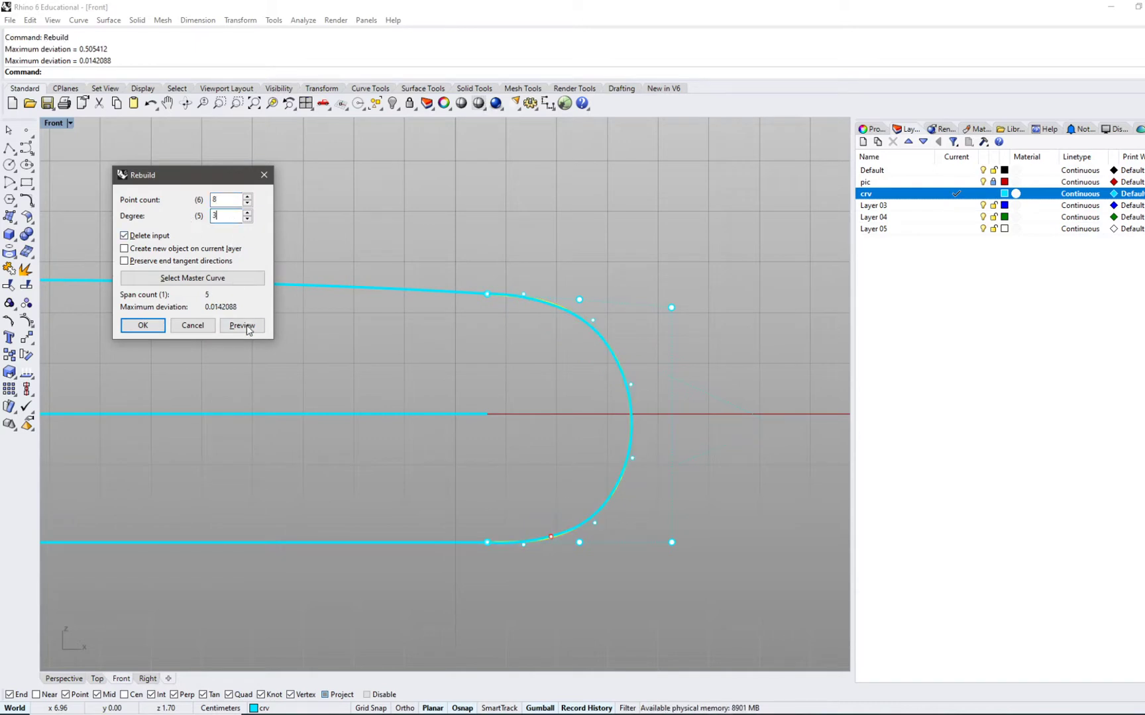
key("alt+p")
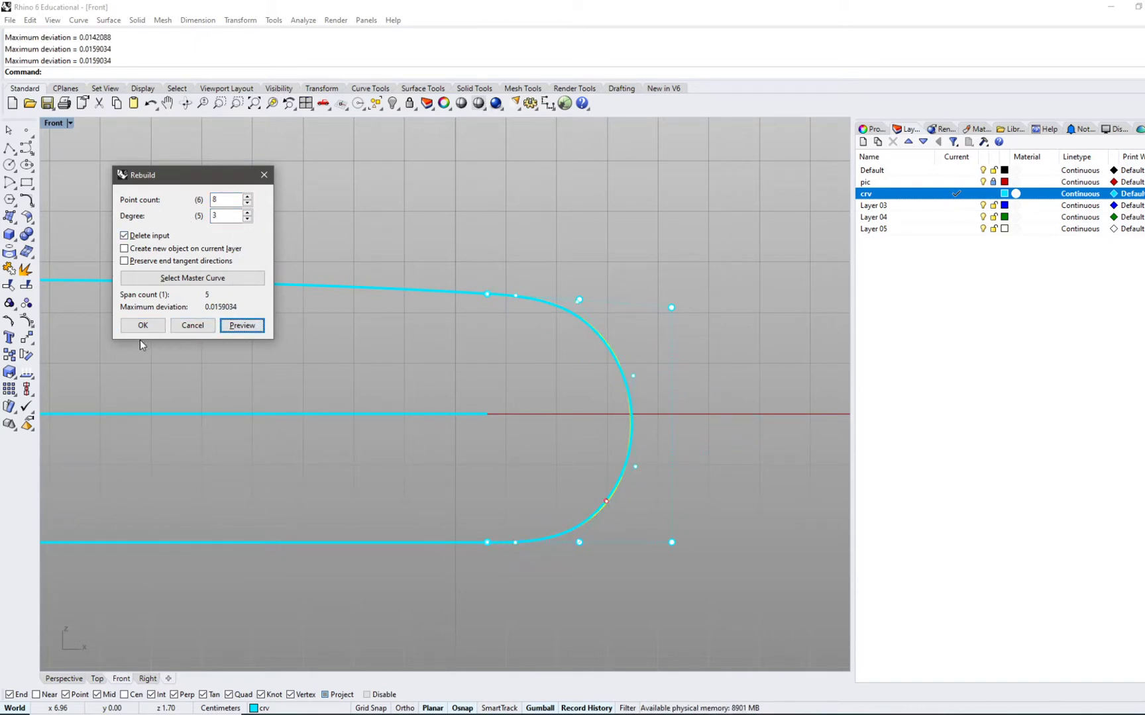
left_click(147, 325)
key("Return")
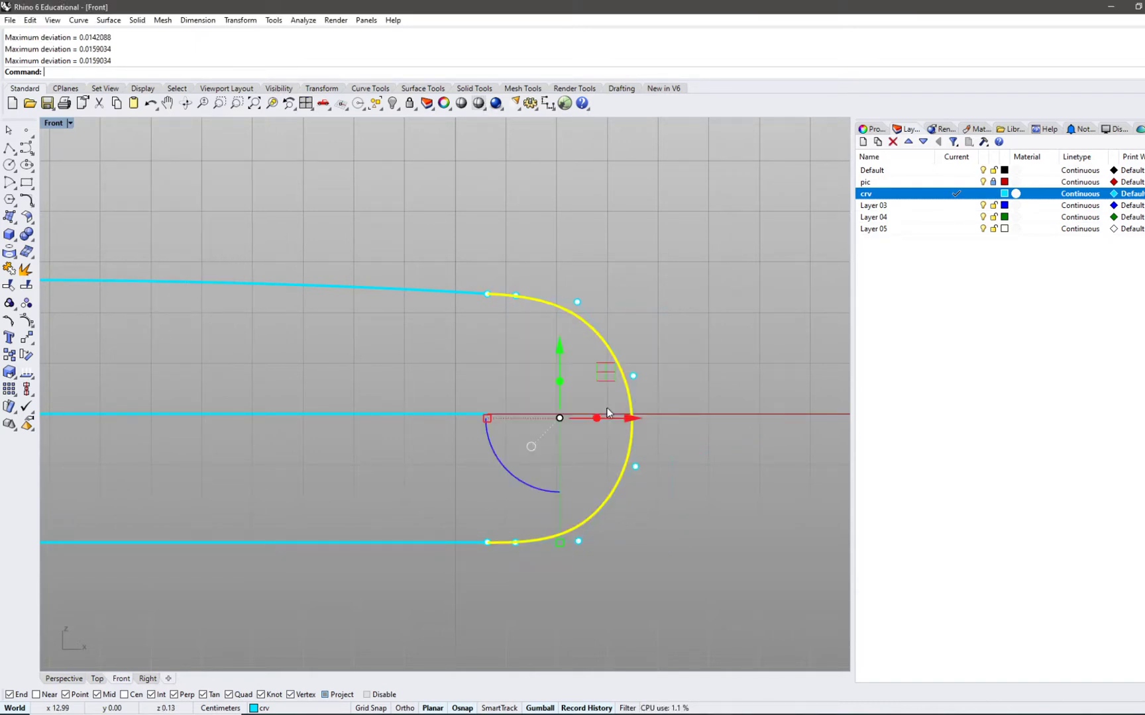
- Select the upper, lower and rounded end curves and compare the half profile with the remote in the Top view reference picture, returning to the Front view
left_click(671, 464)
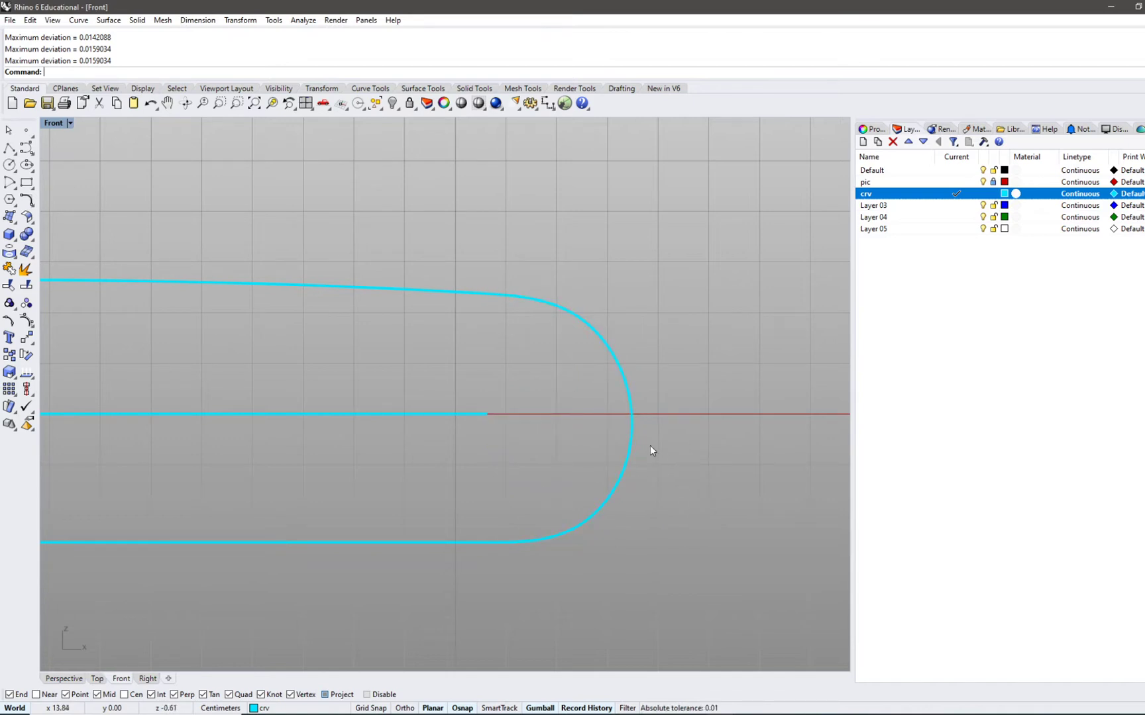
left_click(624, 455)
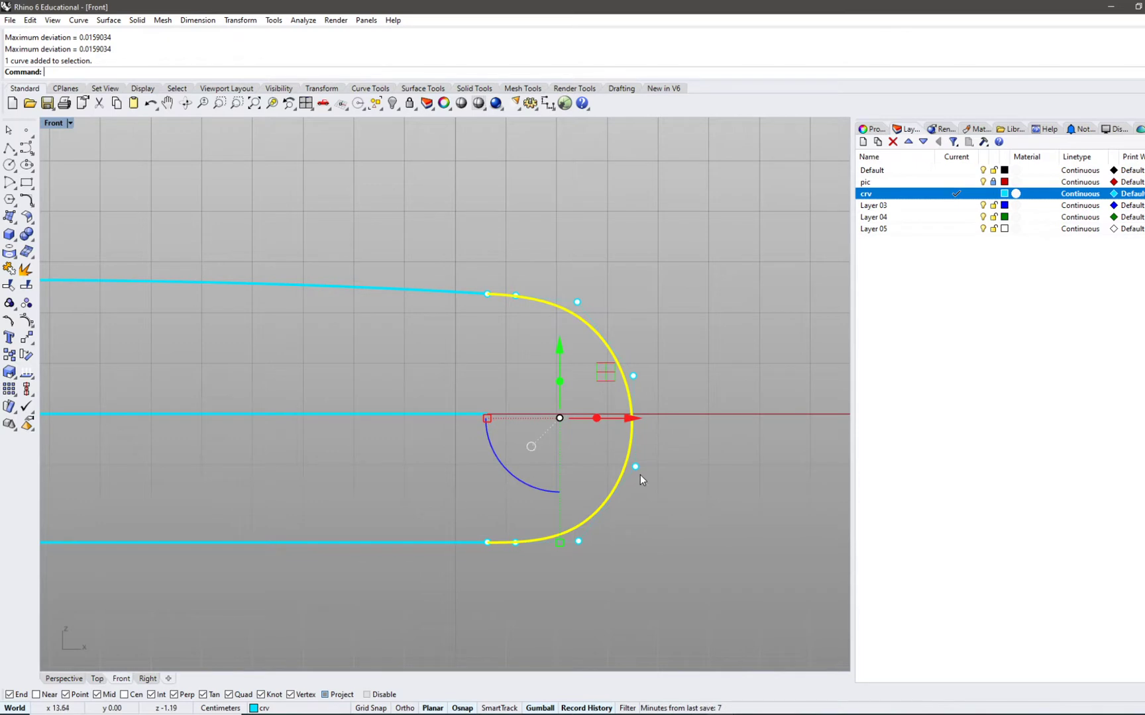
scroll(545, 447, "down", 5)
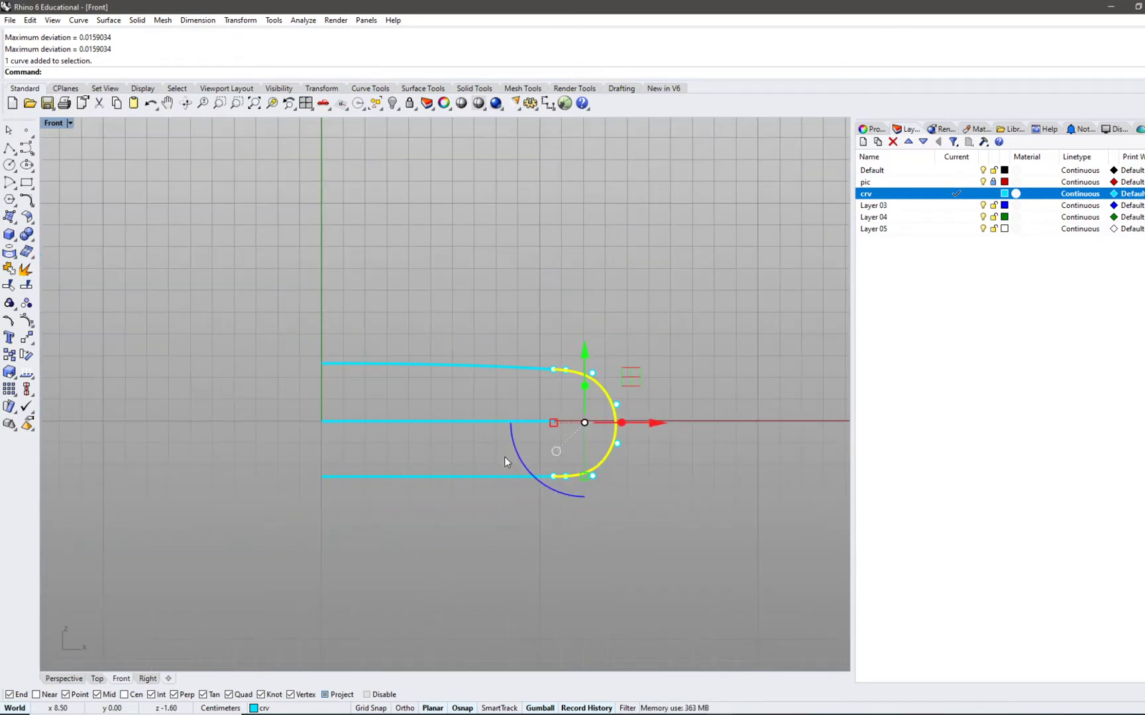
right_click_drag(504, 456, 524, 456)
left_click(555, 462)
left_click_drag(672, 490, 595, 312)
left_click(526, 363, "shift")
left_click(464, 477, "shift")
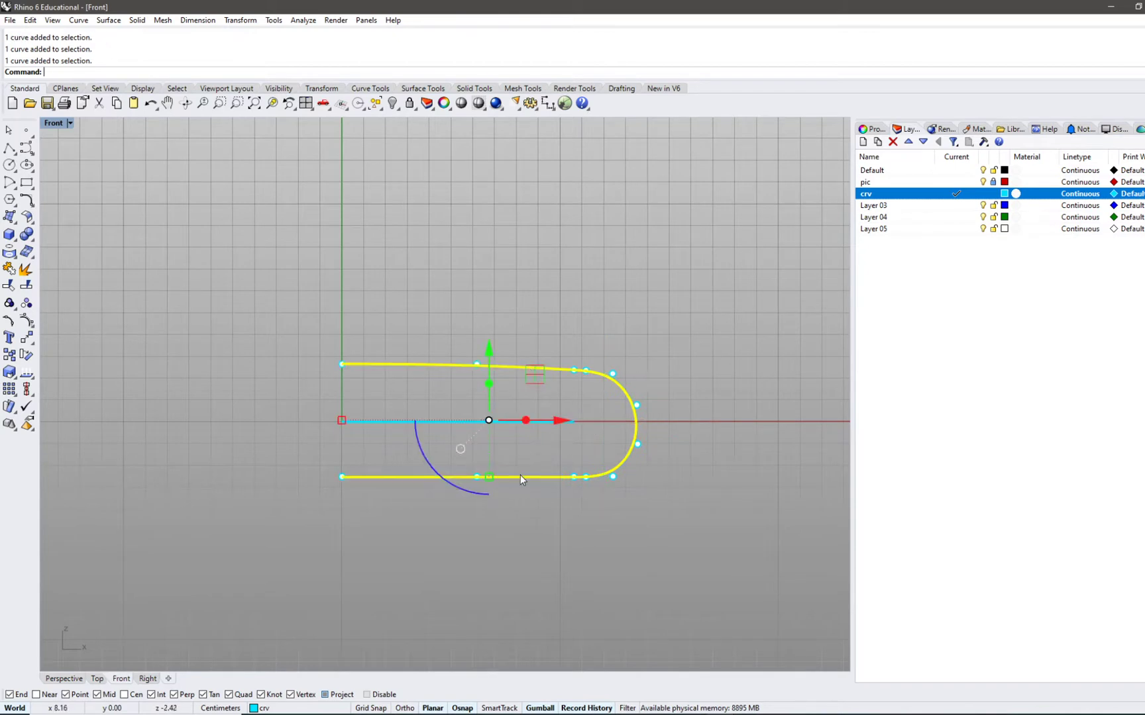
right_click_drag(380, 453, 478, 483)
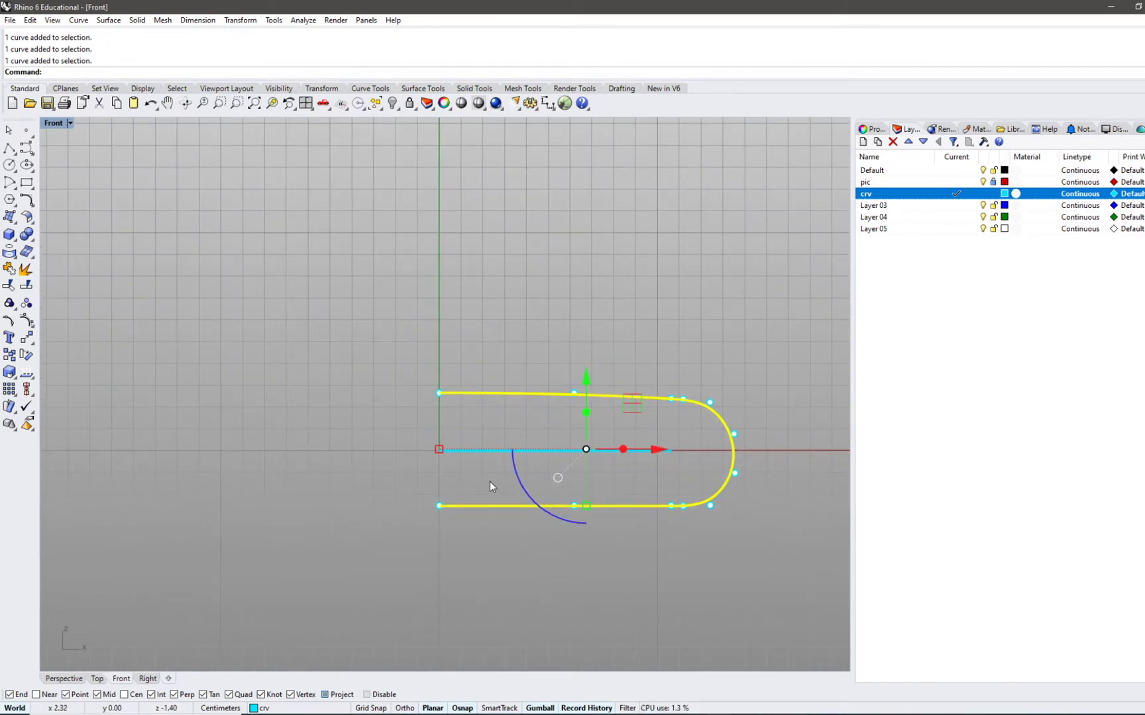
double_click(53, 123)
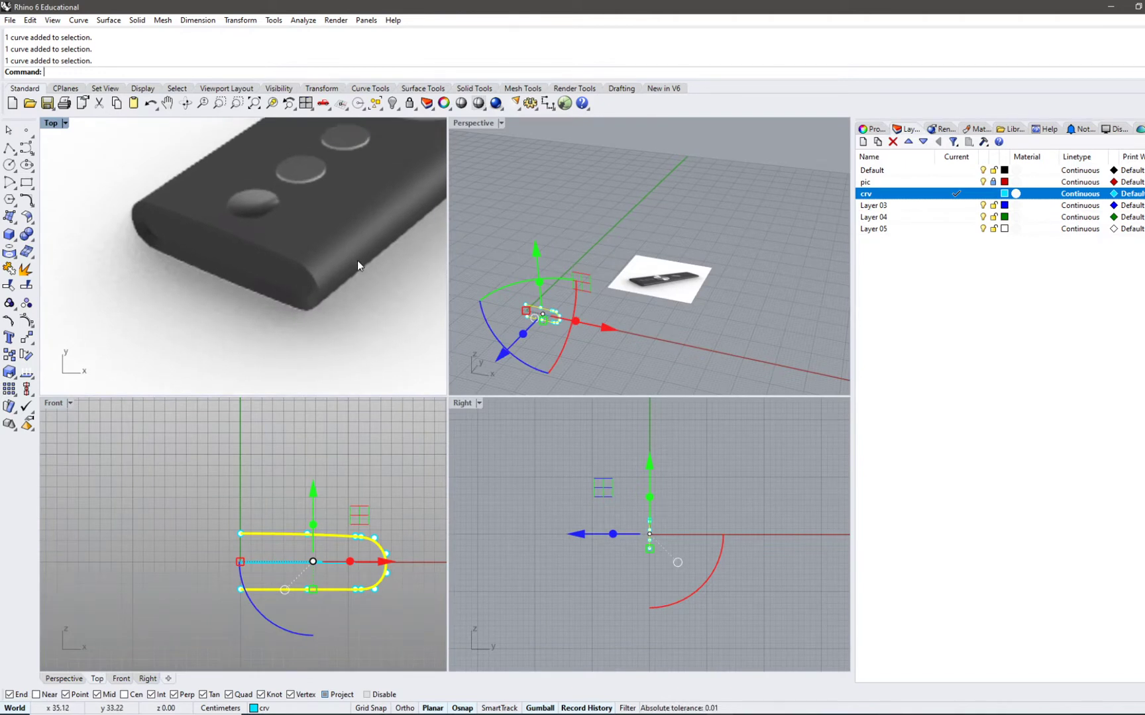
scroll(331, 281, "down", 4)
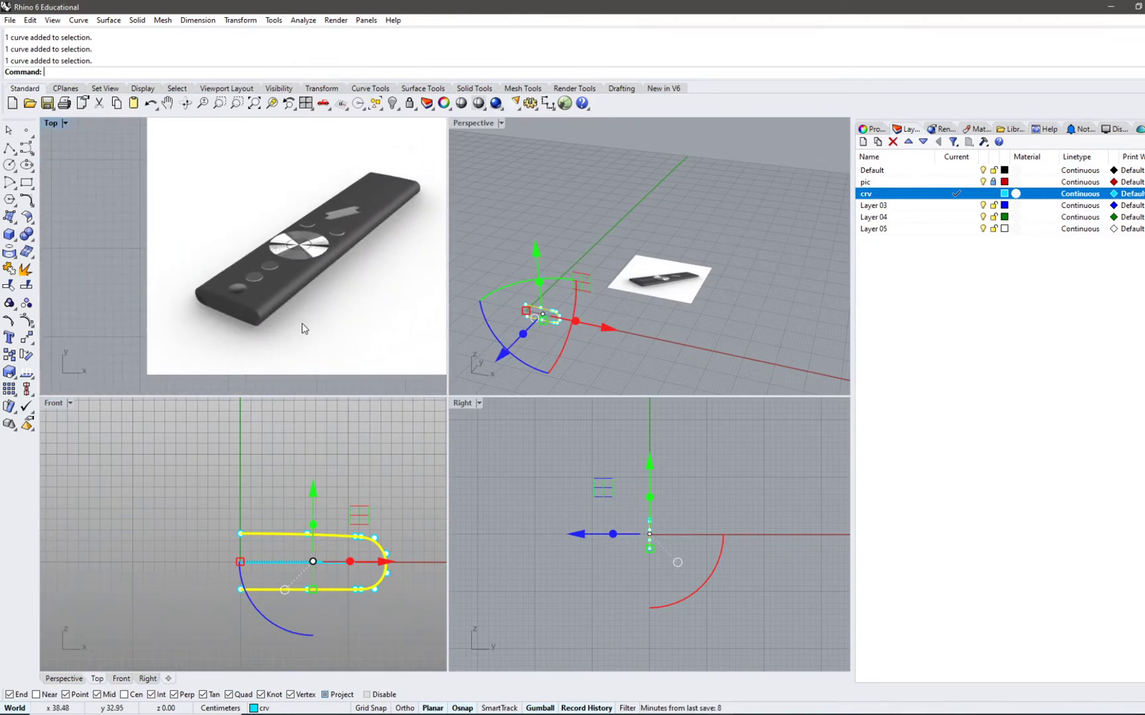
double_click(58, 405)
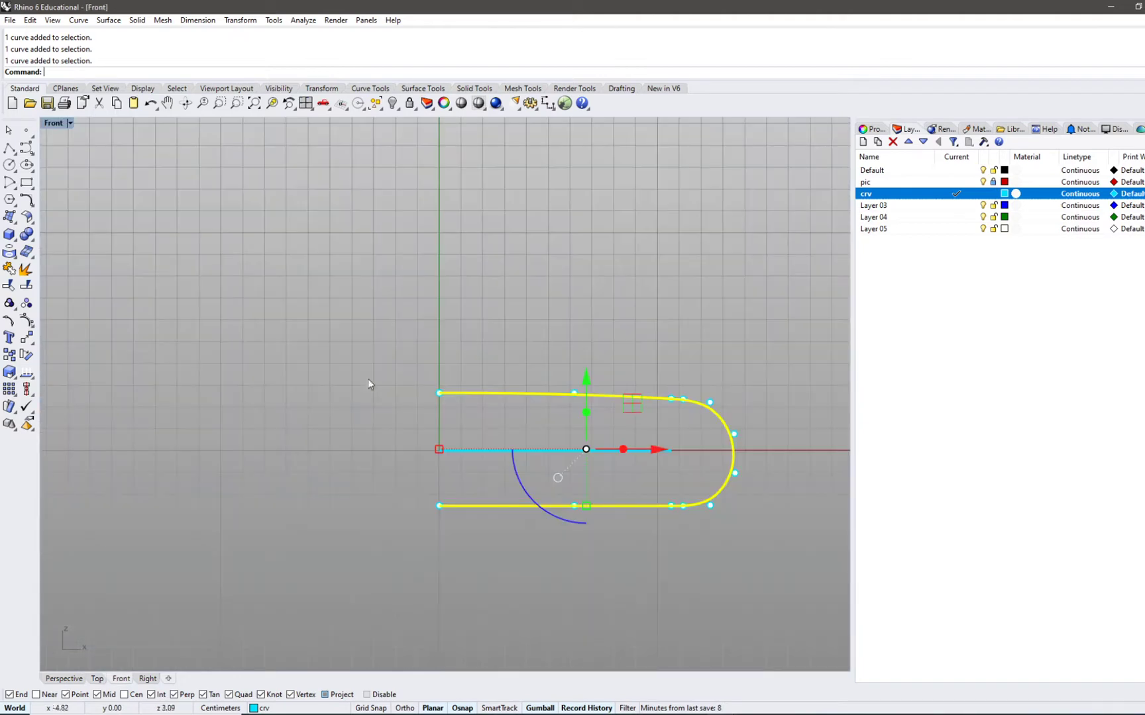
- Draw a circle of about 2 cm radius centred on the upper curve's left end, and move it straight up along the vertical axis
left_click(9, 166)
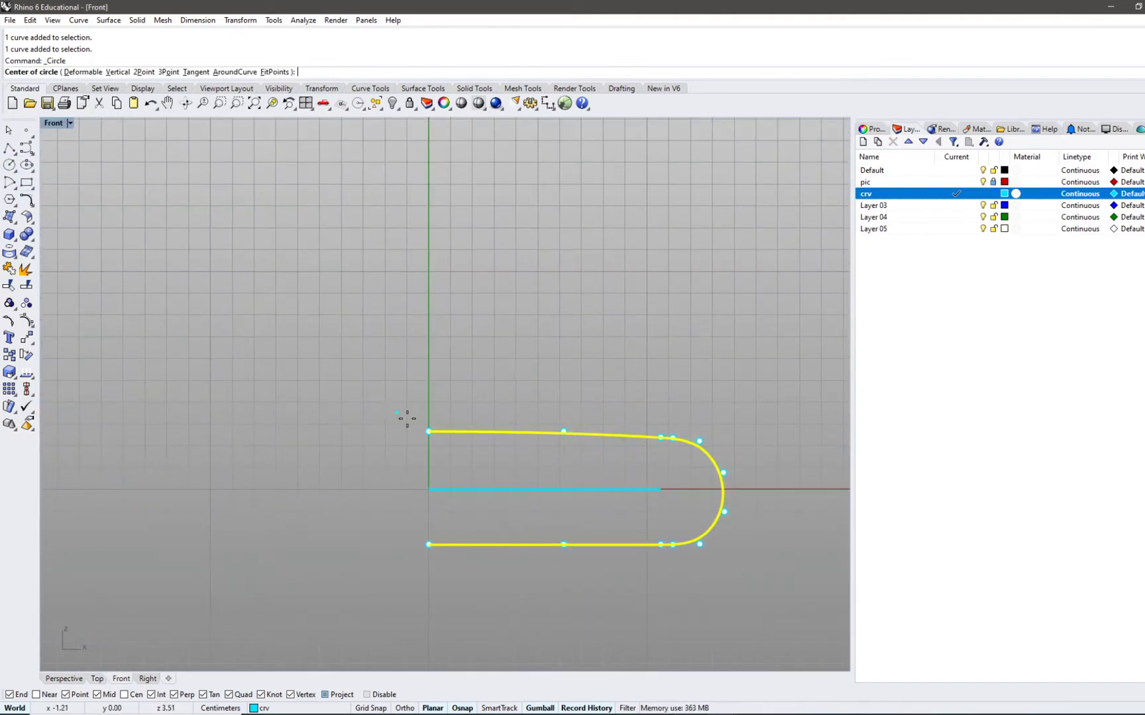
left_click(428, 431)
left_click(436, 389)
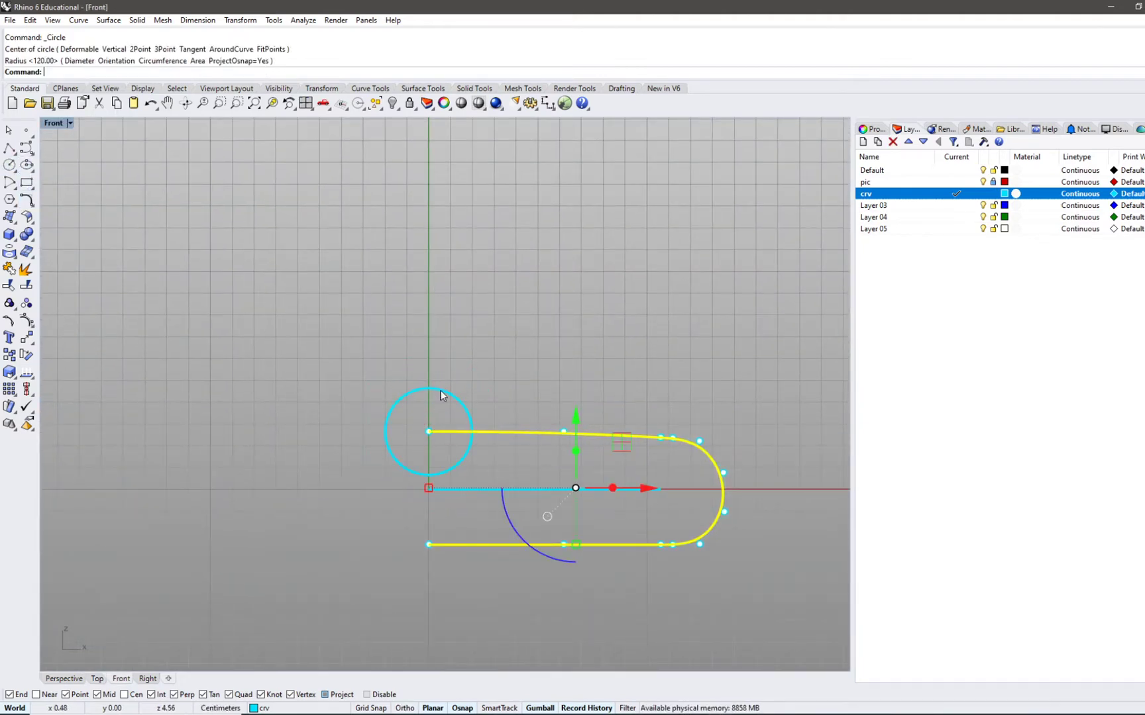
left_click(437, 389)
left_click_drag(434, 373, 434, 314)
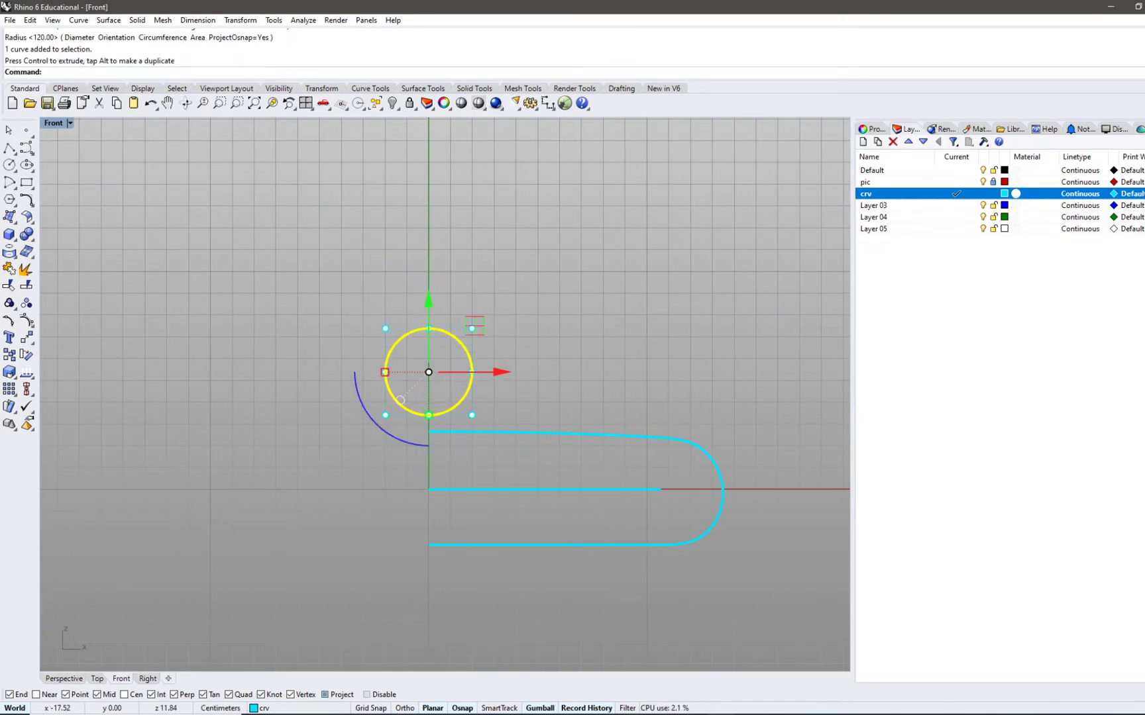
- Draw a horizontal line about 6 cm long leftward from the circle's top quadrant point, and delete the circle
left_click(10, 148)
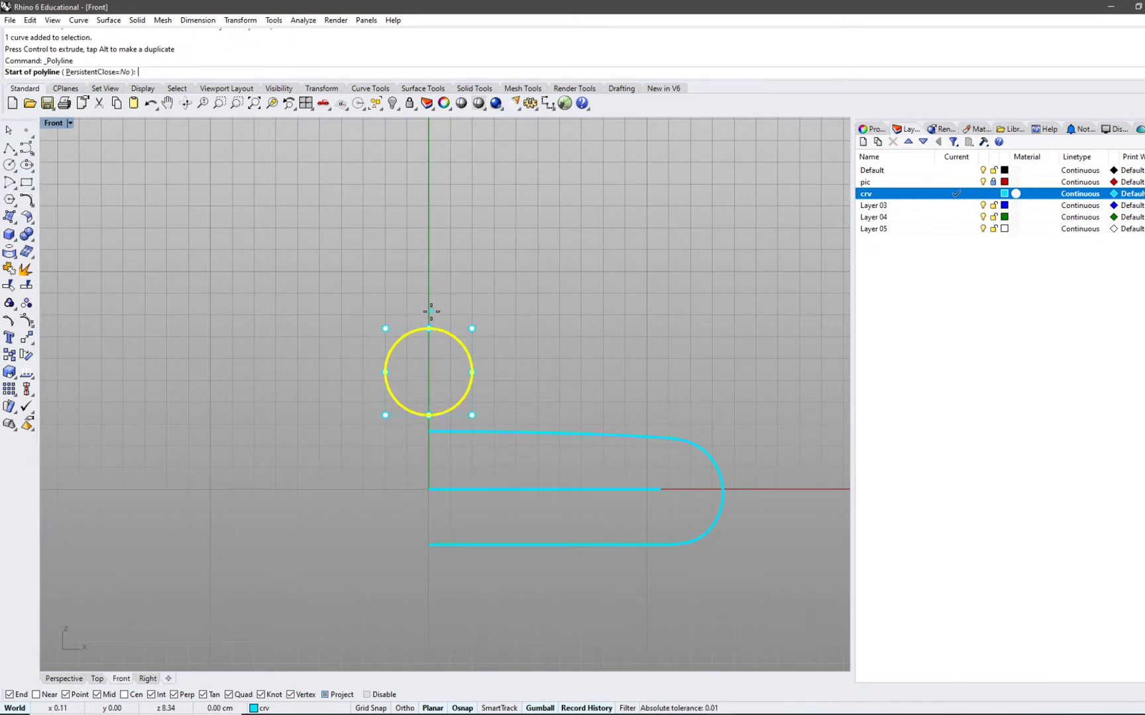
scroll(435, 307, "up", 3)
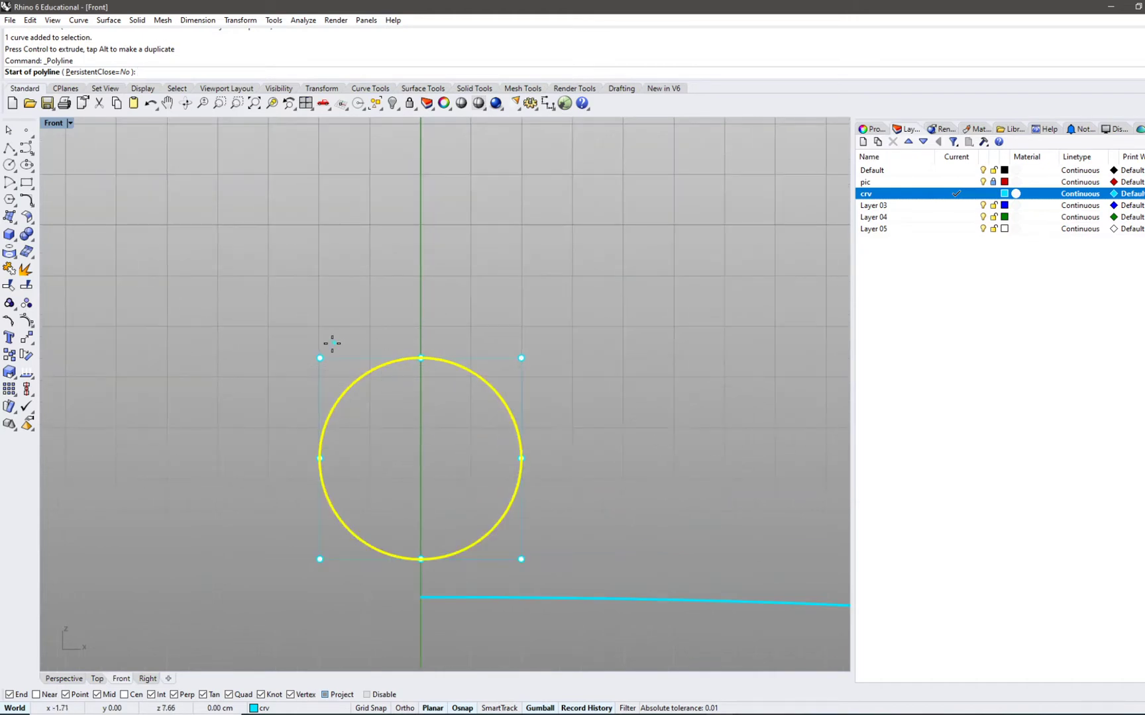
left_click(418, 357)
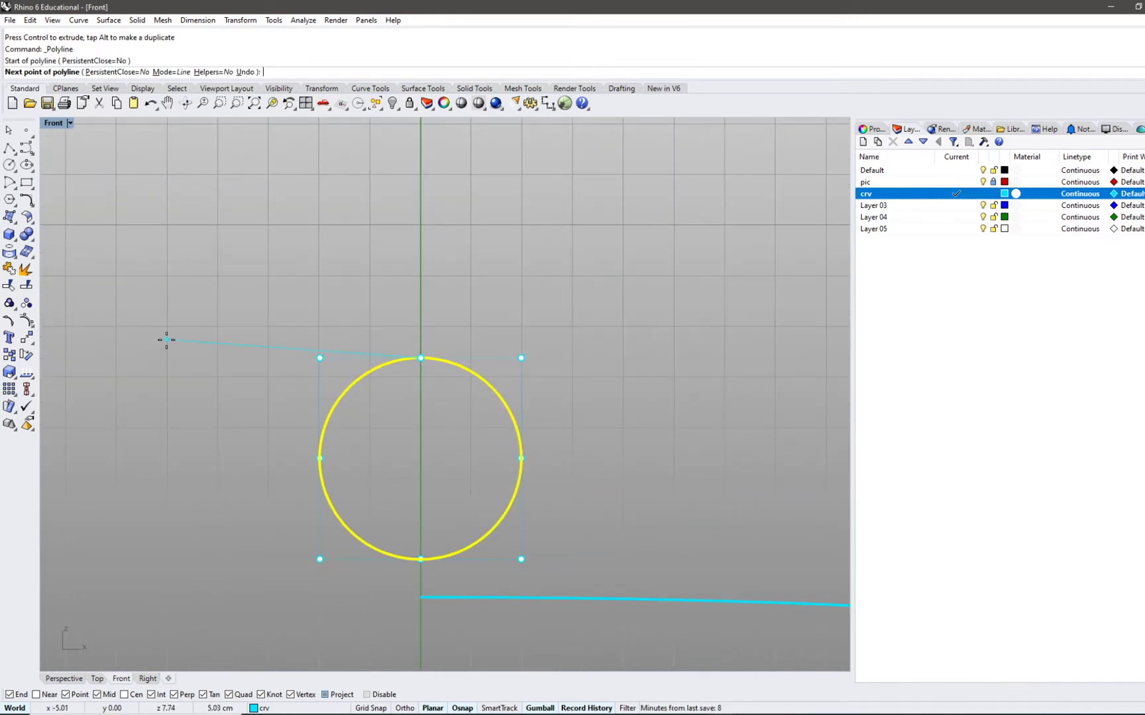
left_click(116, 358)
key("Return")
key("Escape")
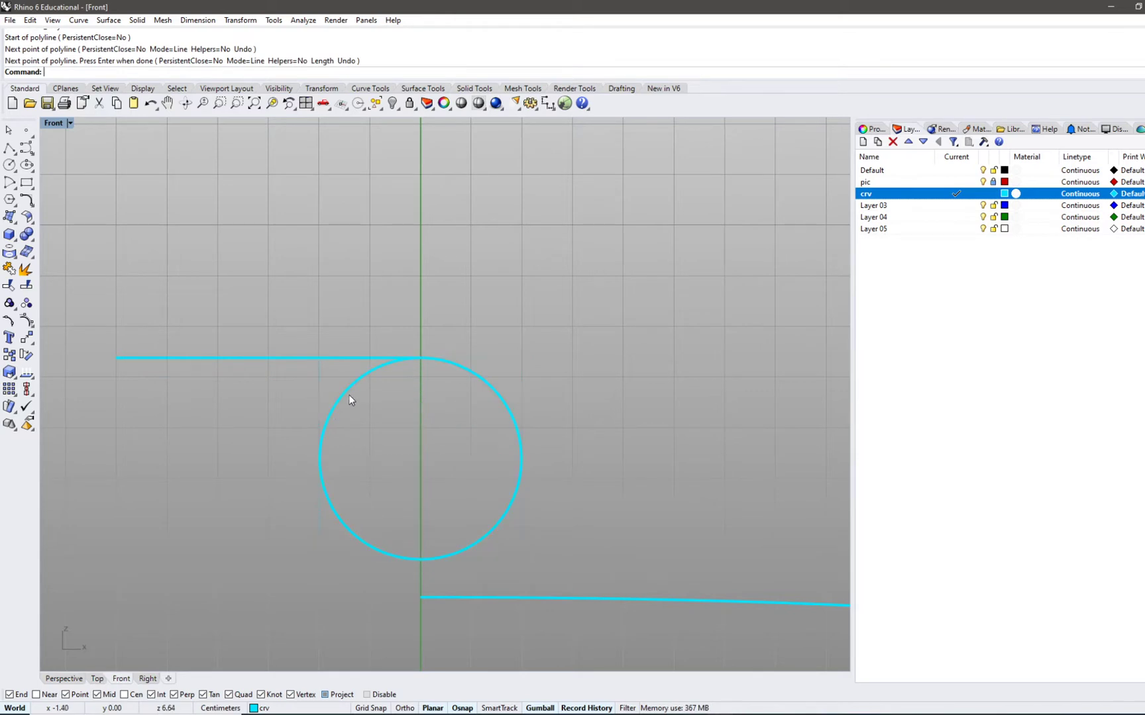
left_click(348, 395)
key("Delete")
- Rebuild the horizontal line with a point count of 3 and degree 2
right_click_drag(485, 418, 420, 361)
scroll(468, 358, "down", 3)
left_click(337, 320)
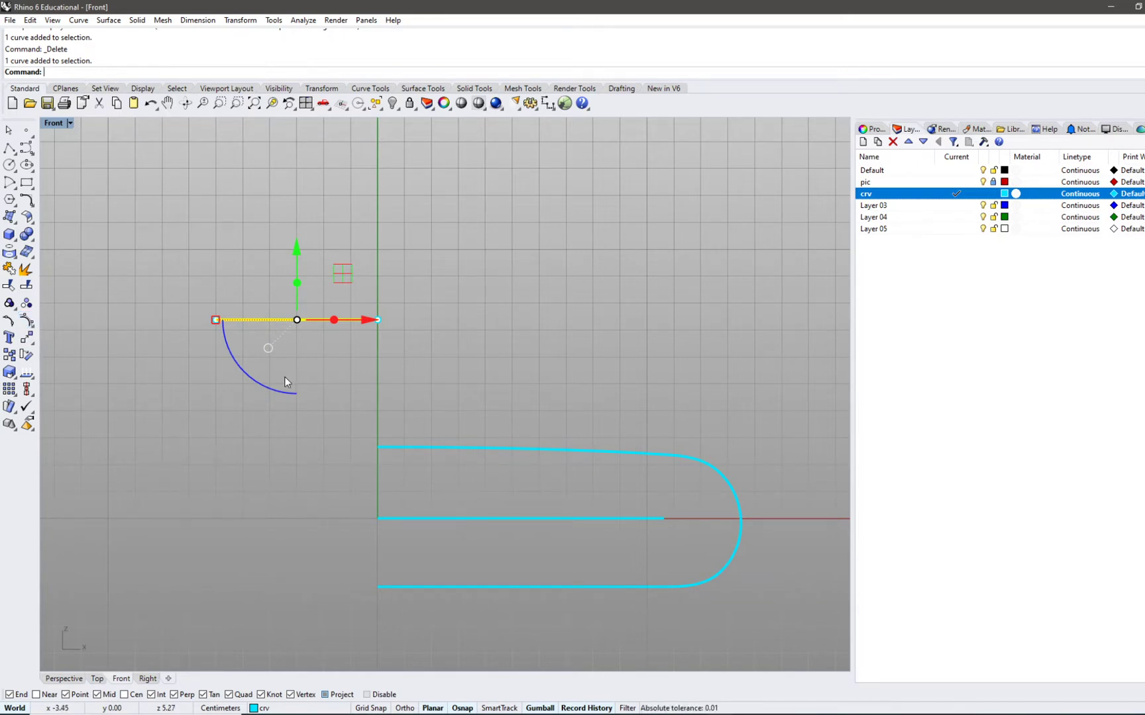
type("rebuild")
key("Return")
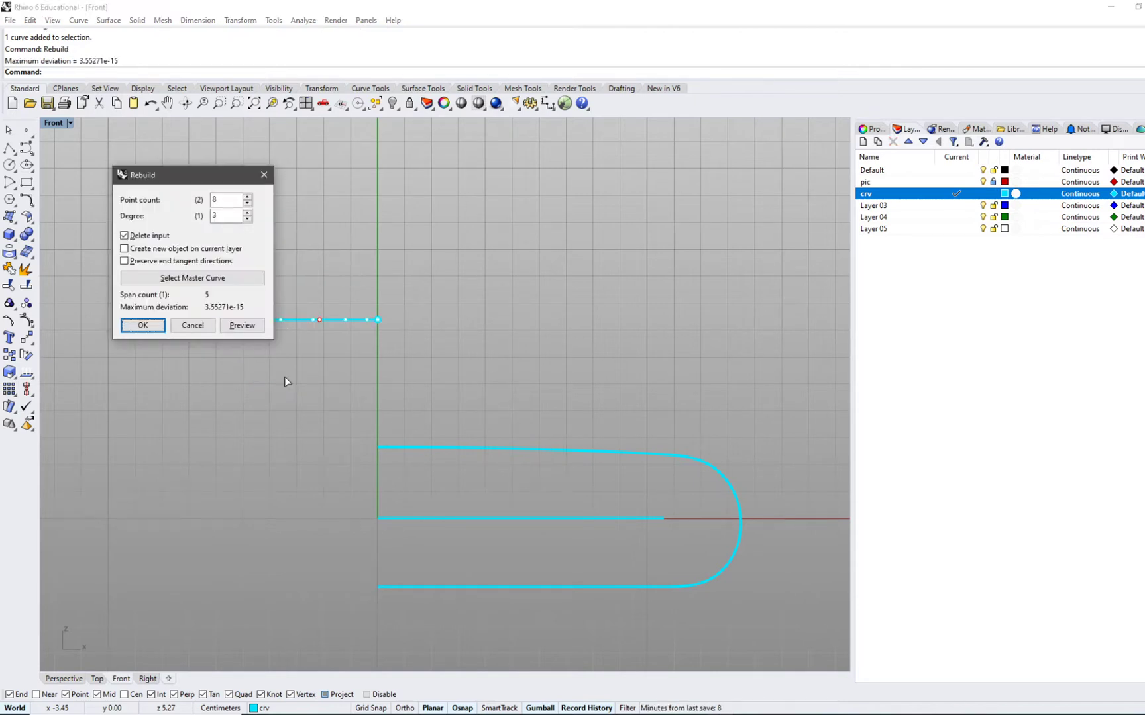
double_click(224, 200)
type("3")
double_click(222, 217)
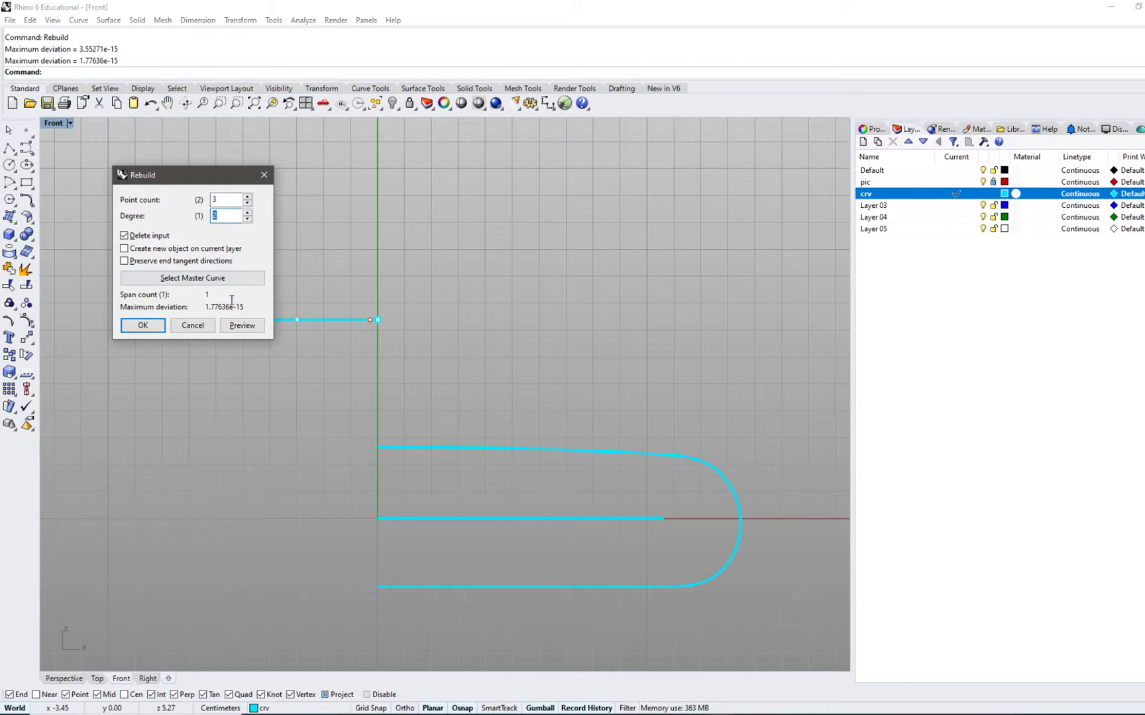
left_click(142, 325)
left_click_drag(199, 302, 301, 333)
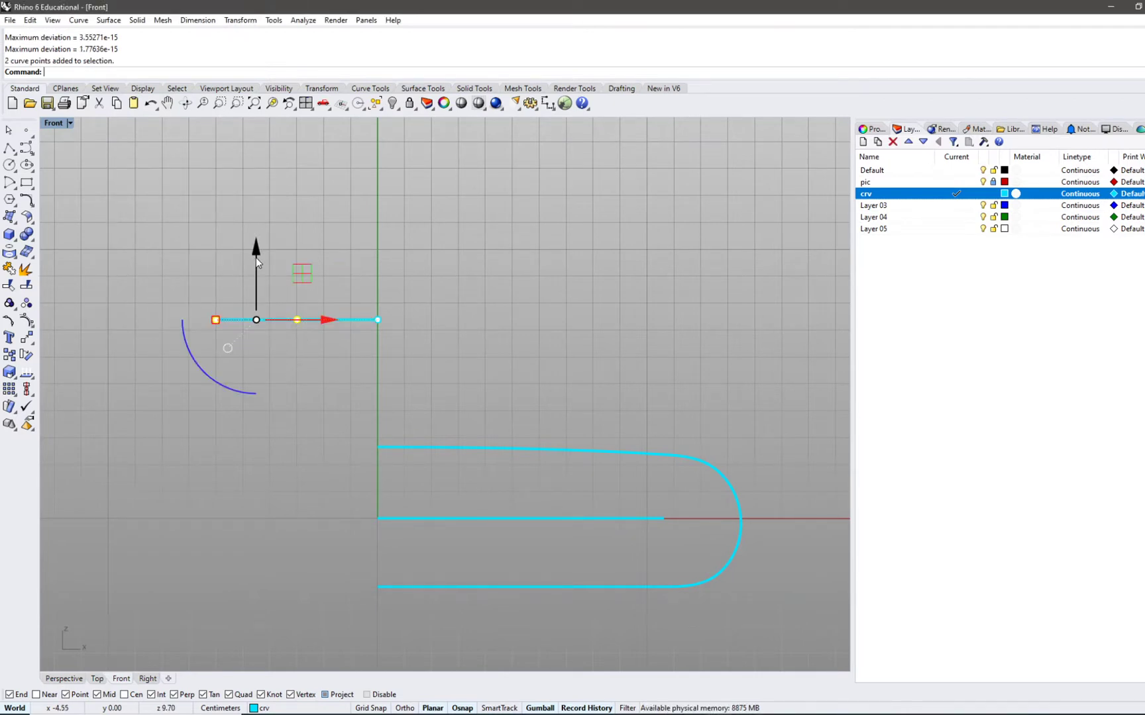
mouse_move(256, 256)
left_mouse_down()
mouse_move(257, 269)
mouse_move(257, 258)
left_mouse_up()
left_click(150, 103)
- Lower the rebuilt line's left end control point by about 1 cm to bend it into a shallow arc
left_click_drag(173, 280, 258, 382)
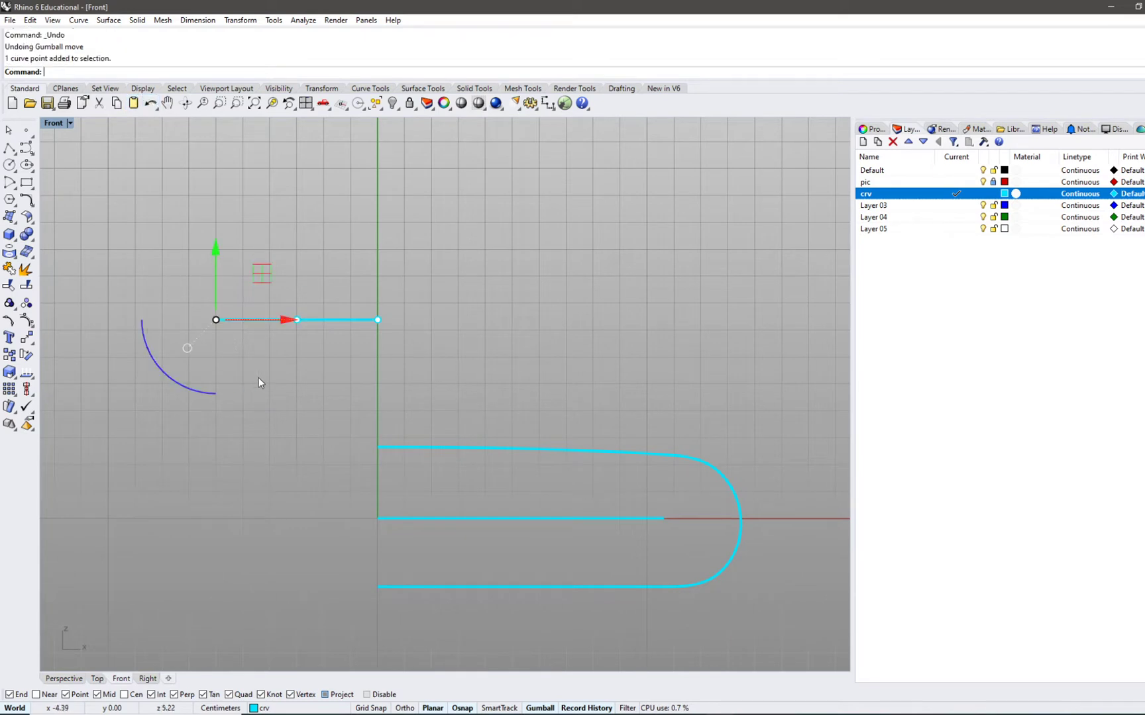
left_click_drag(219, 266, 233, 346)
left_click(324, 323)
left_click_drag(215, 283, 217, 324)
left_click_drag(132, 246, 266, 379)
left_click_drag(217, 304, 218, 287)
left_click(606, 417)
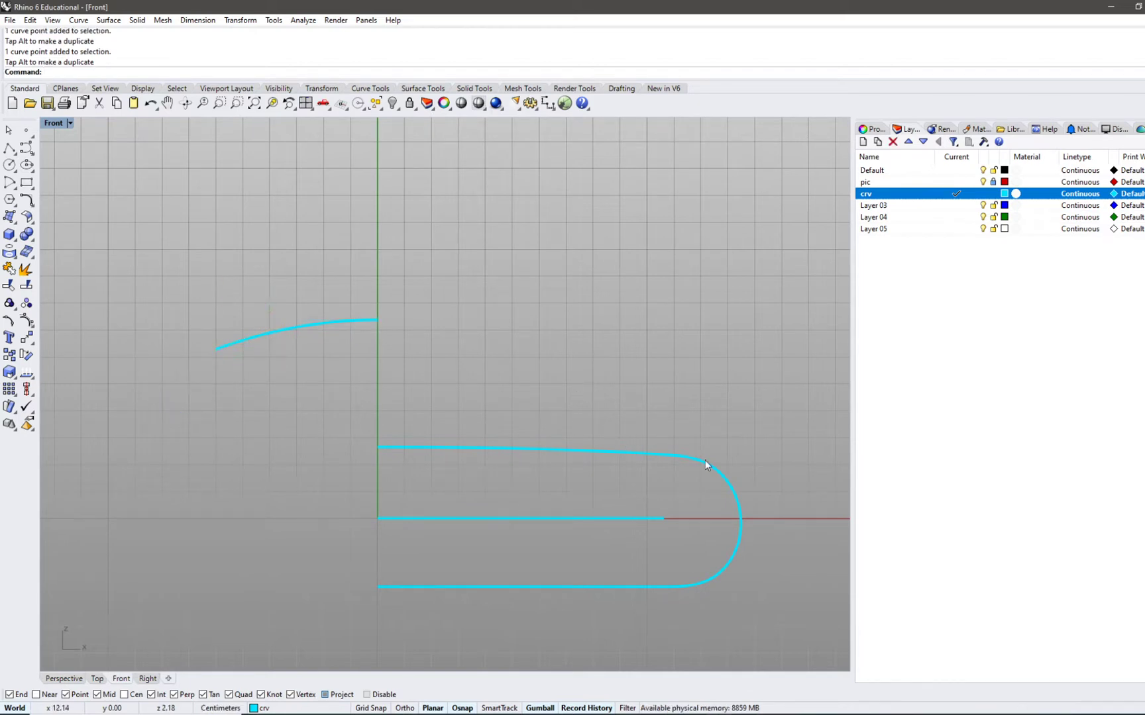
- Try an adjustable blend with curvature continuity between the arc's right end and the upper end of the rounded curve
left_click(30, 203)
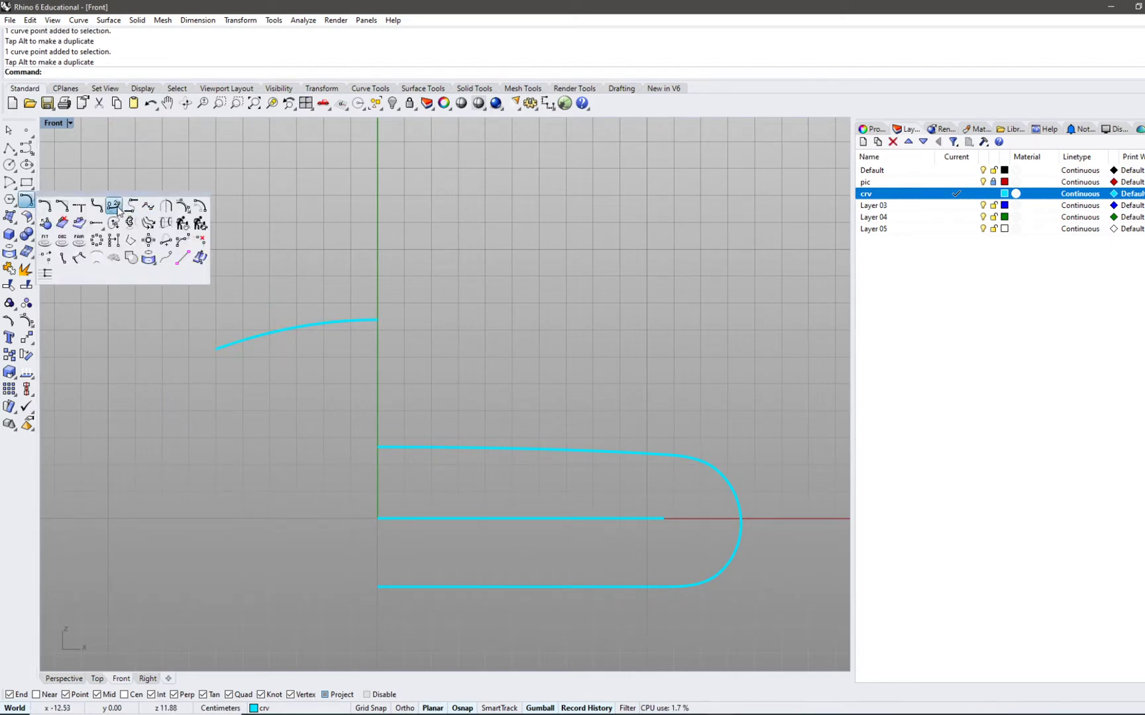
left_click(148, 208)
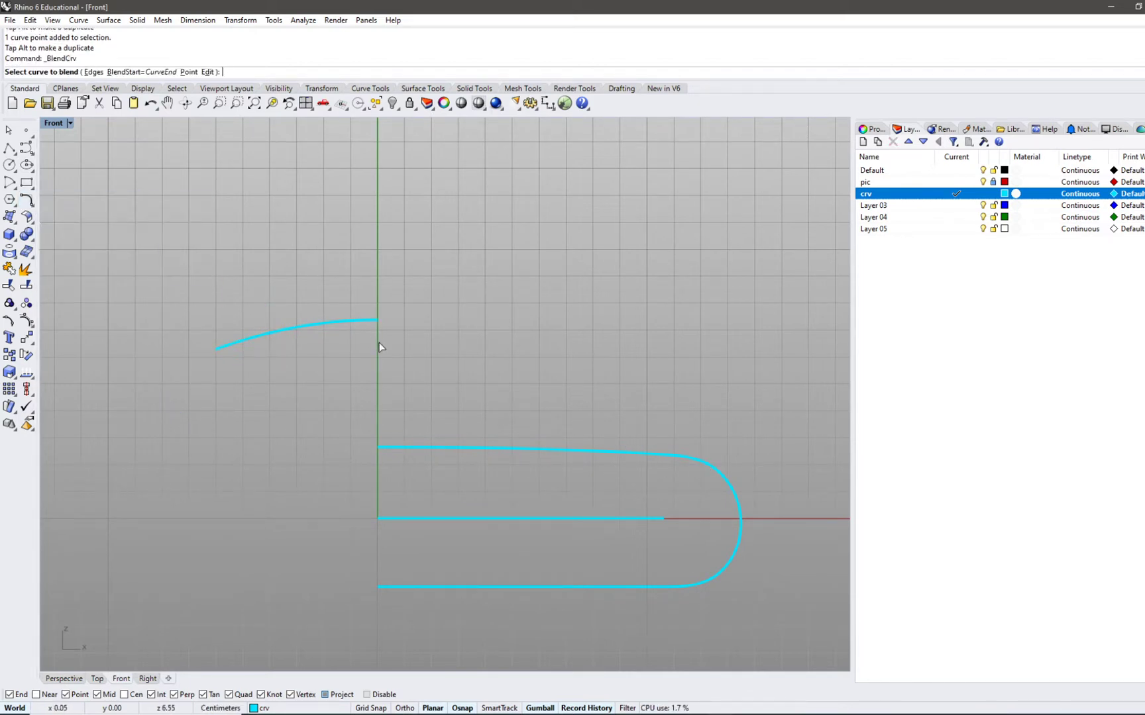
left_click(29, 202)
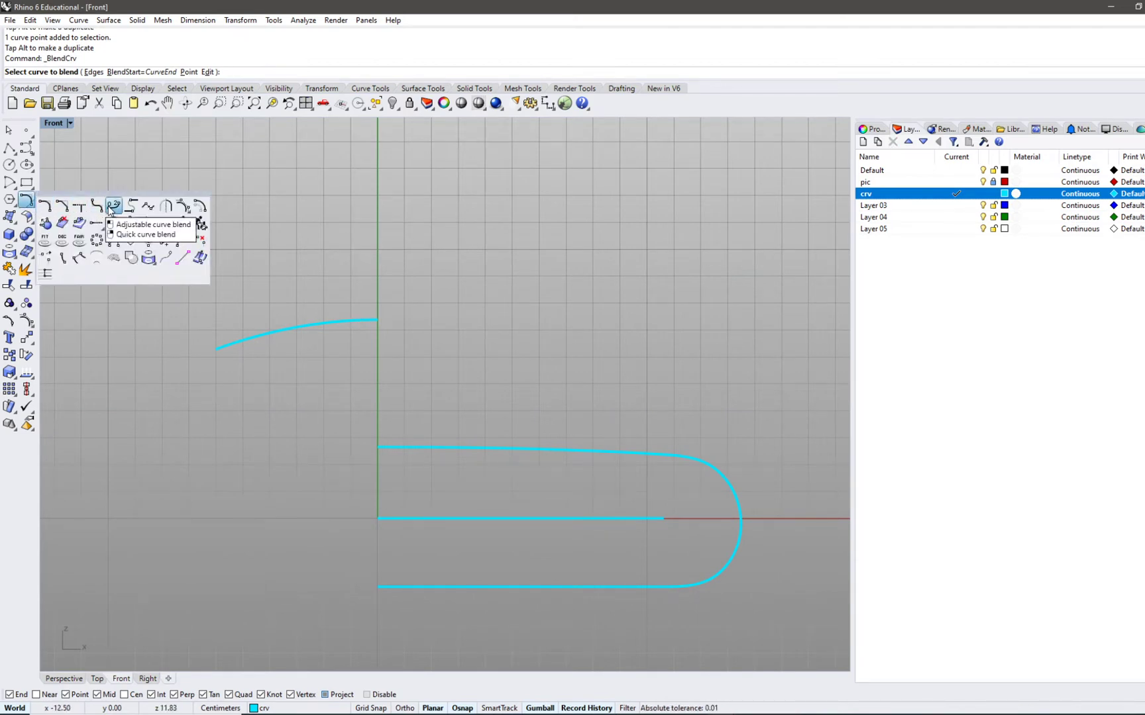
left_click(113, 207)
left_click(366, 325)
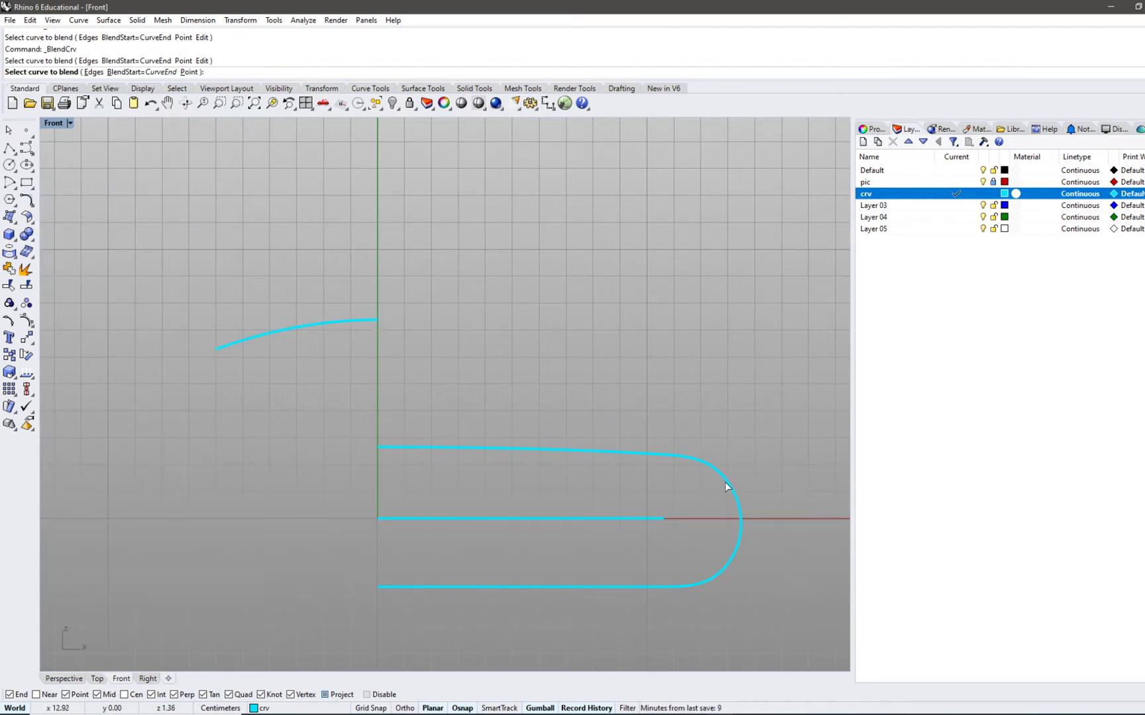
left_click(725, 487)
right_click_drag(670, 508, 597, 495)
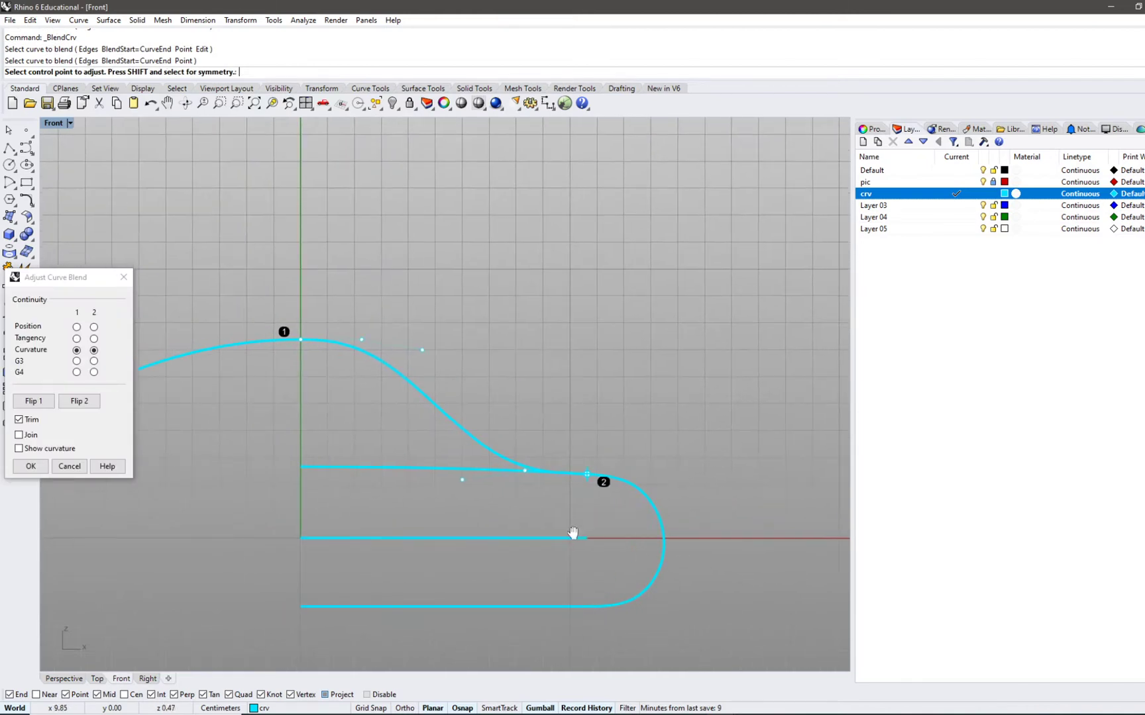
- Slide the blend's second end down the rounded curve and adjust the handles at both ends
left_click(590, 472)
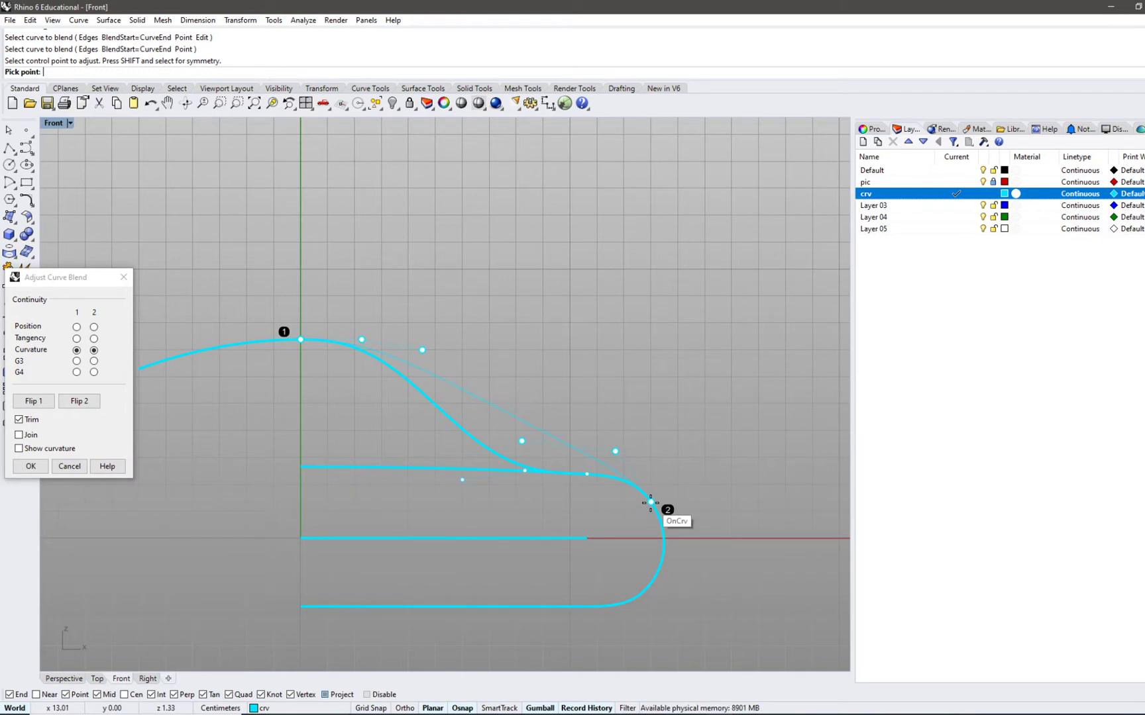
left_click(651, 502)
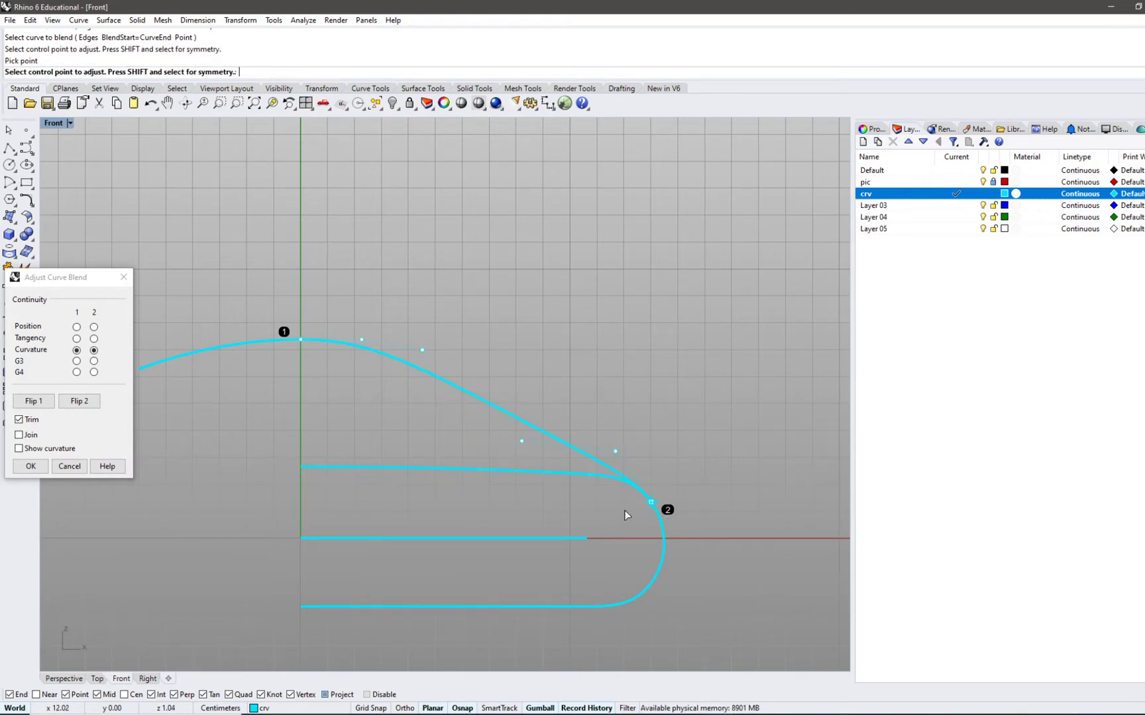
left_click_drag(56, 281, 109, 286)
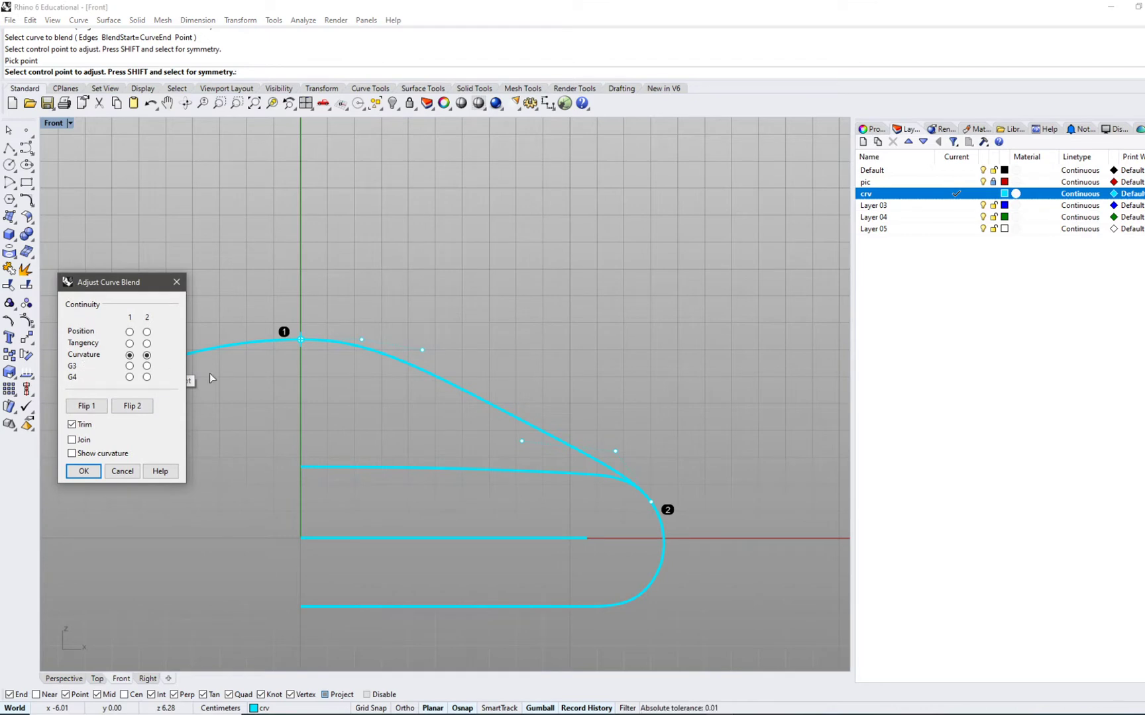
left_click(362, 340)
left_click(387, 339)
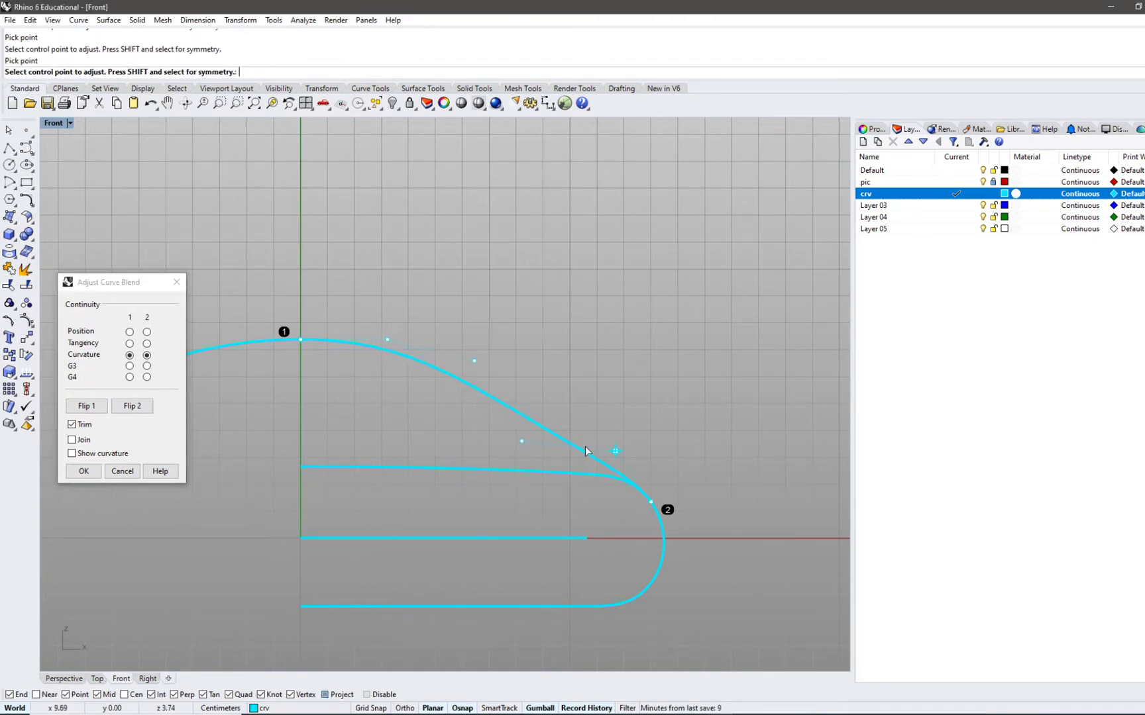
left_click(611, 454)
left_click(626, 460)
- Move the blend's second end further down the rounded curve to the horizontal axis
left_click(662, 512)
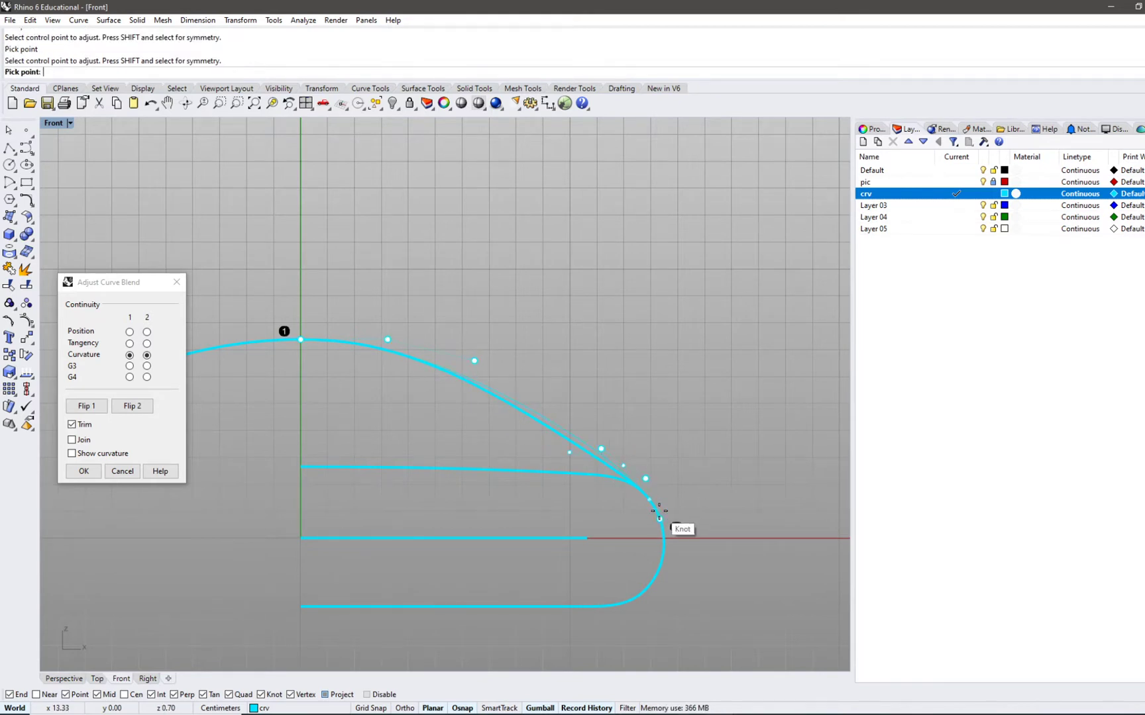
left_click(660, 515)
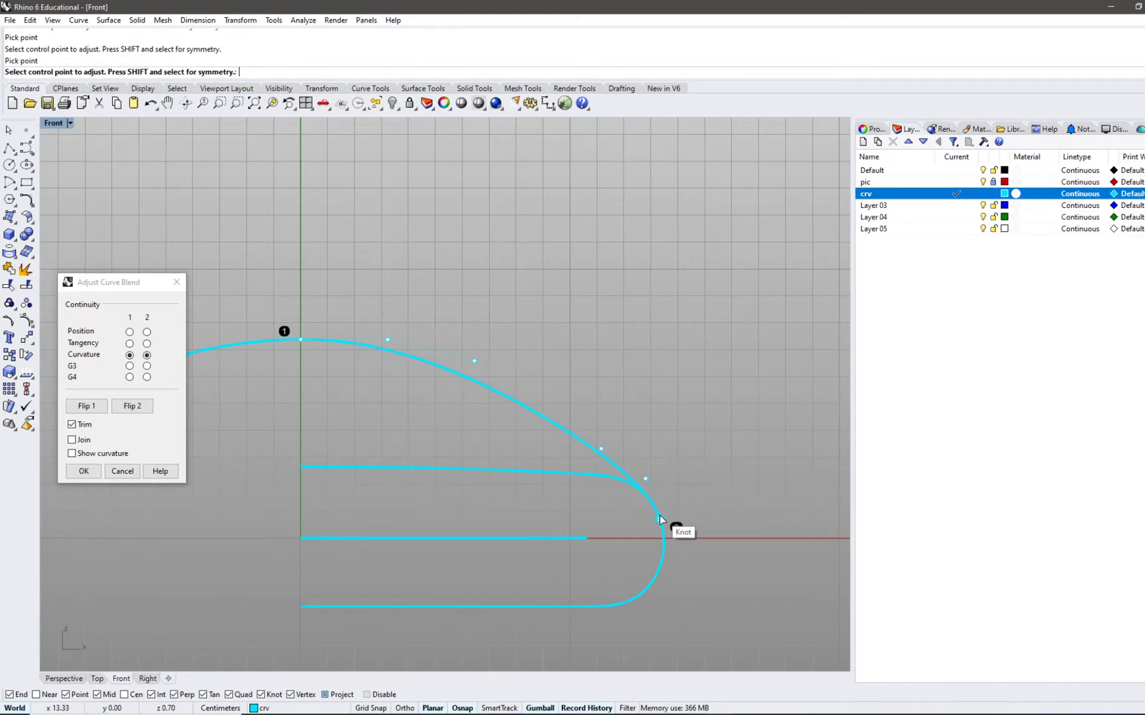
left_click(658, 514)
left_click(664, 526)
left_click(662, 532)
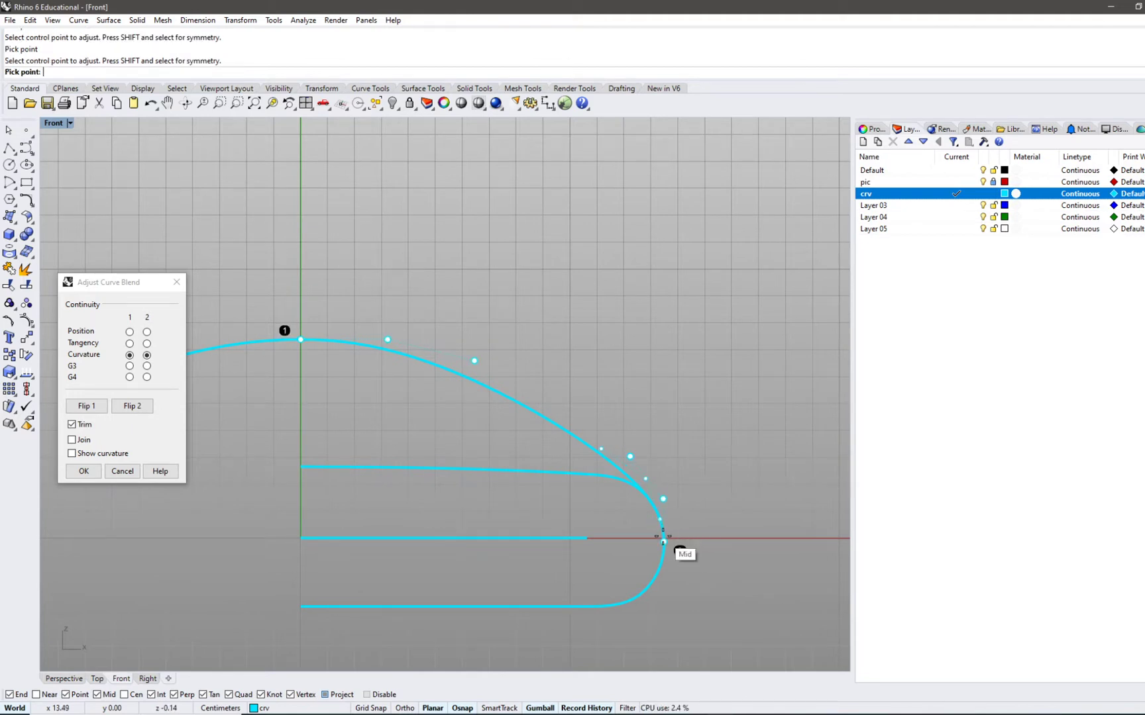
scroll(679, 551, "up", 3)
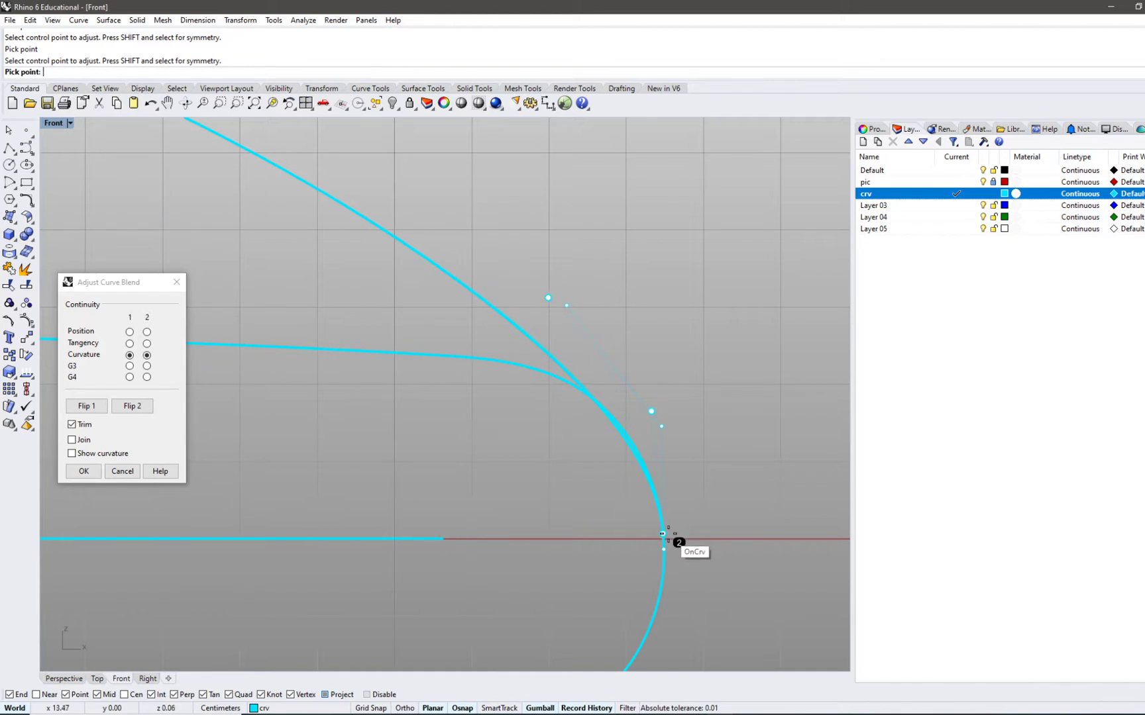
left_click(664, 538)
scroll(539, 504, "up", 4)
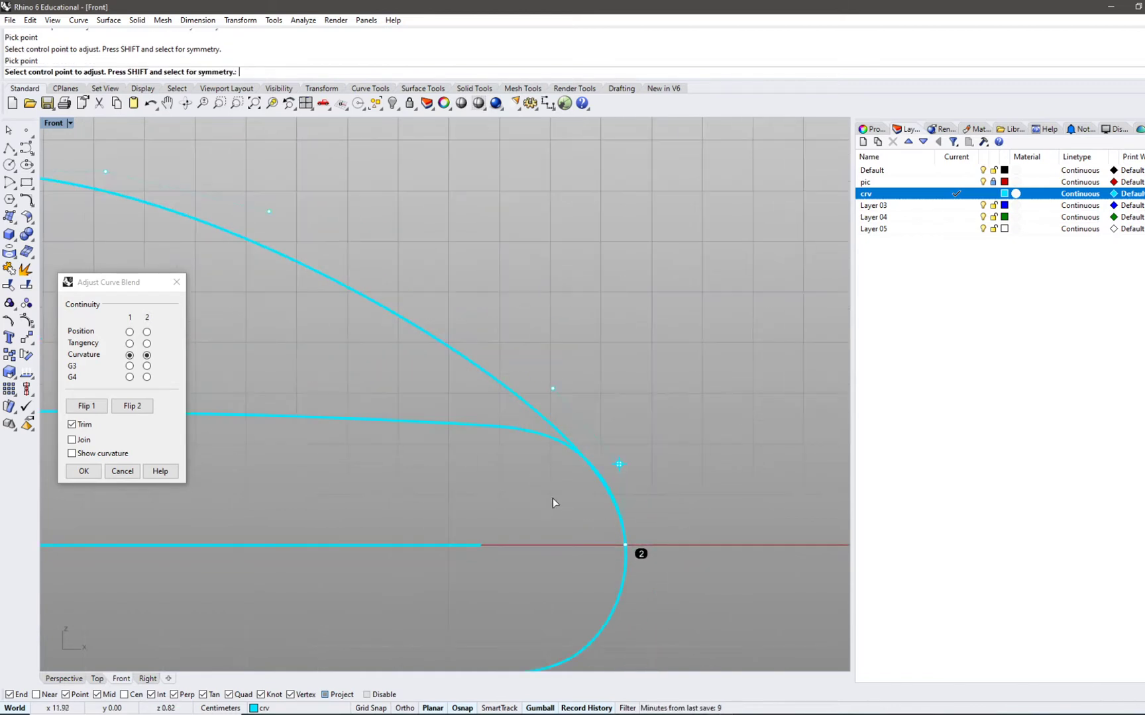
scroll(593, 484, "down", 5)
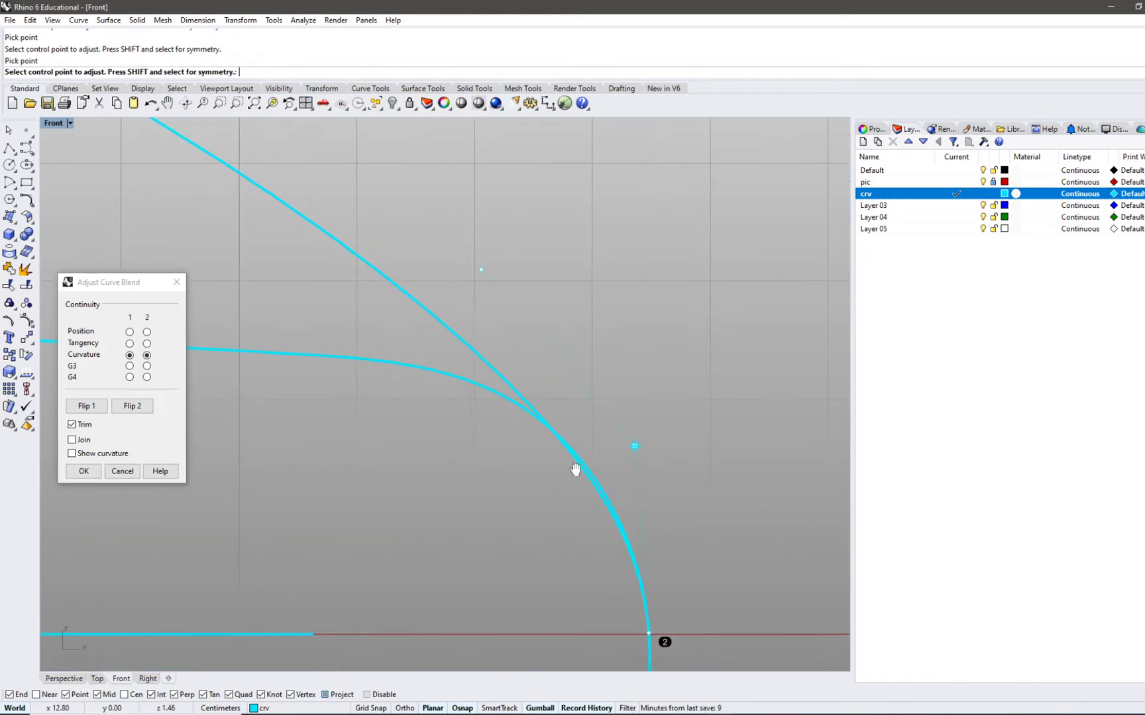
right_click_drag(612, 471, 831, 470)
scroll(697, 407, "down", 4)
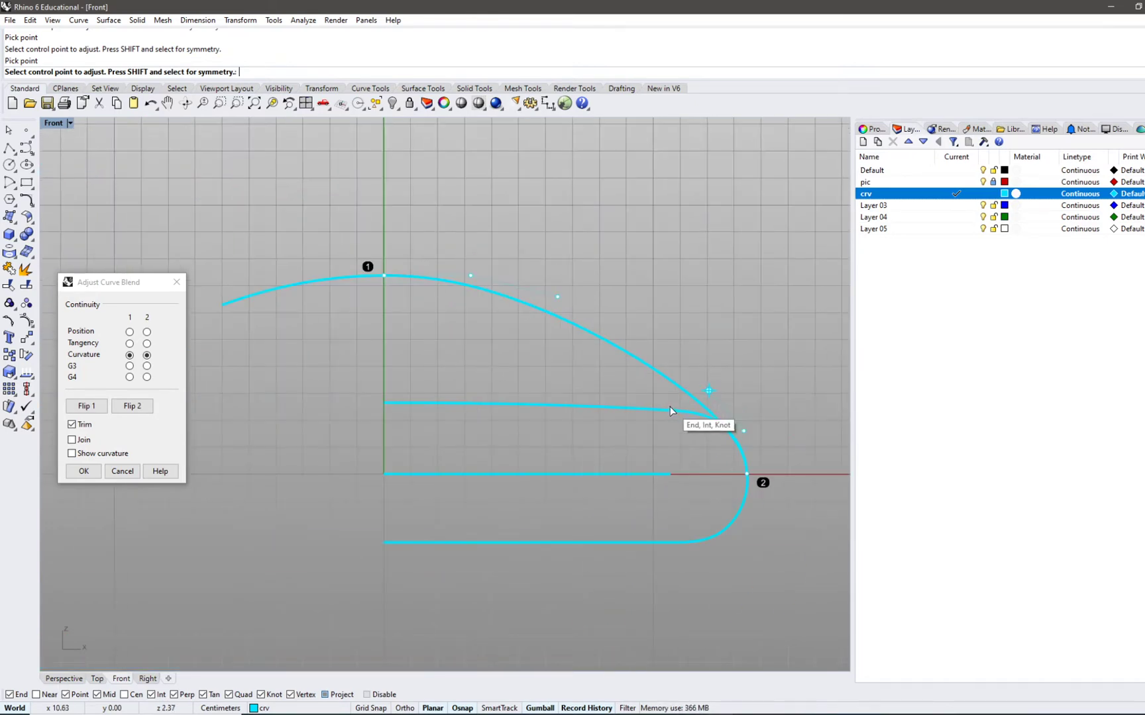
- Create the trimmed blend with a shorter handle at the arc's end, and undo it after checking its control points
left_click_drag(468, 276, 436, 277)
left_click(83, 471)
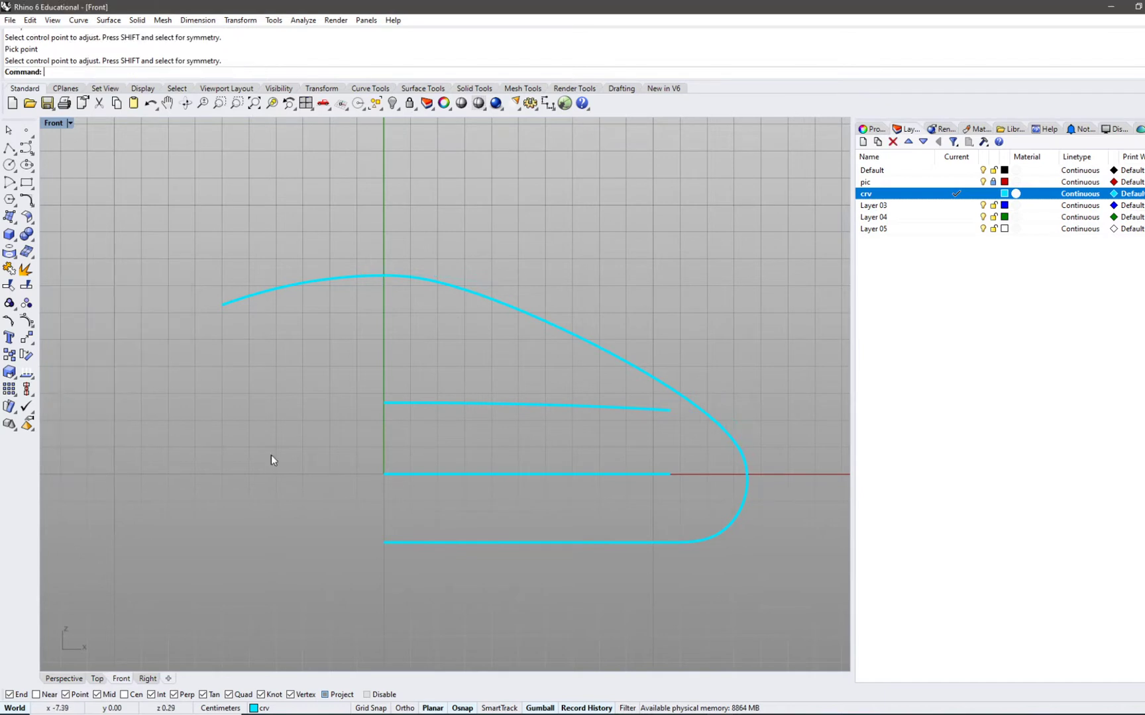
left_click(623, 353)
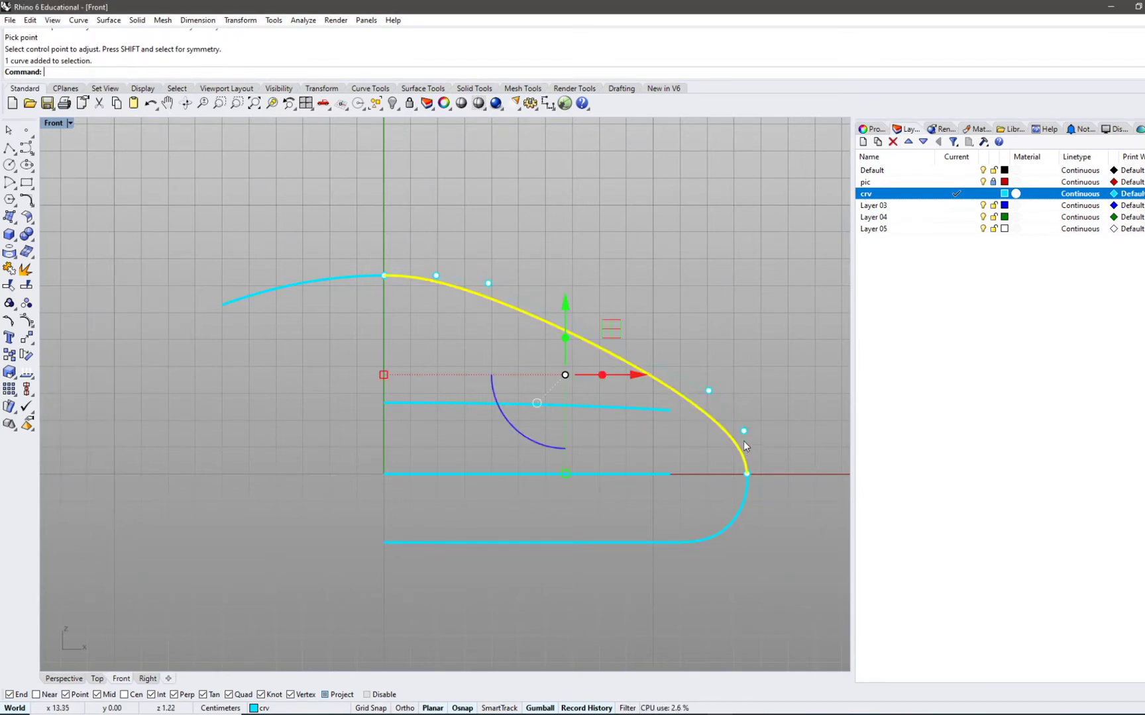
left_click(689, 457)
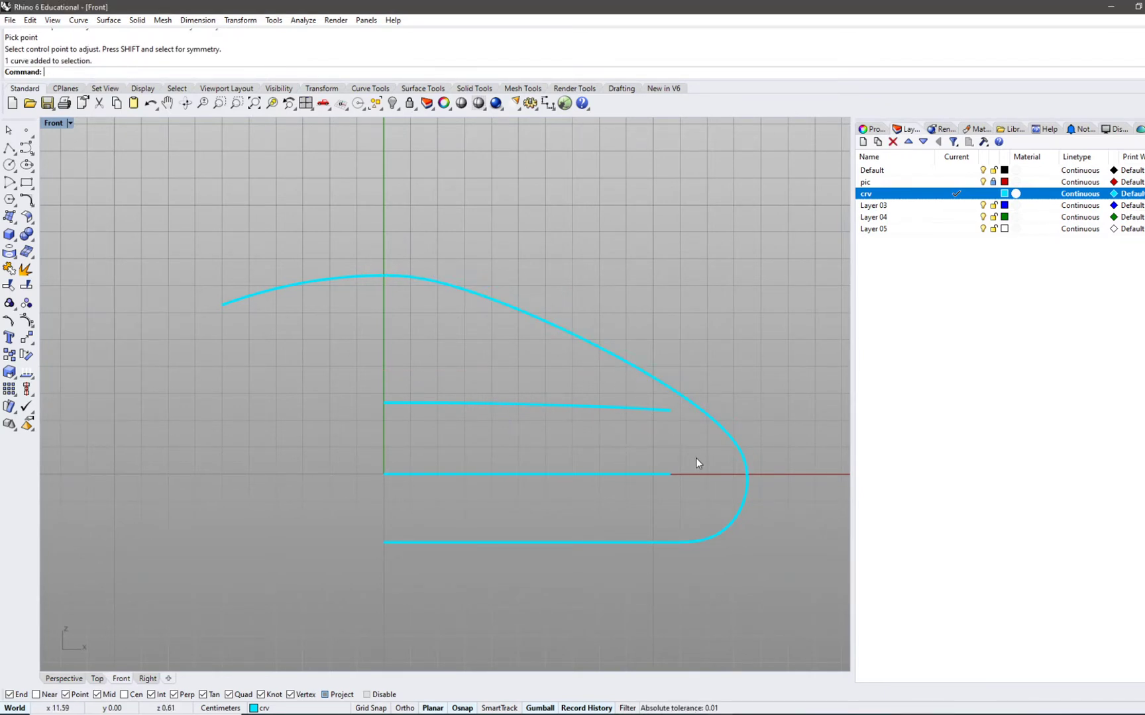
right_click_drag(696, 458, 645, 472)
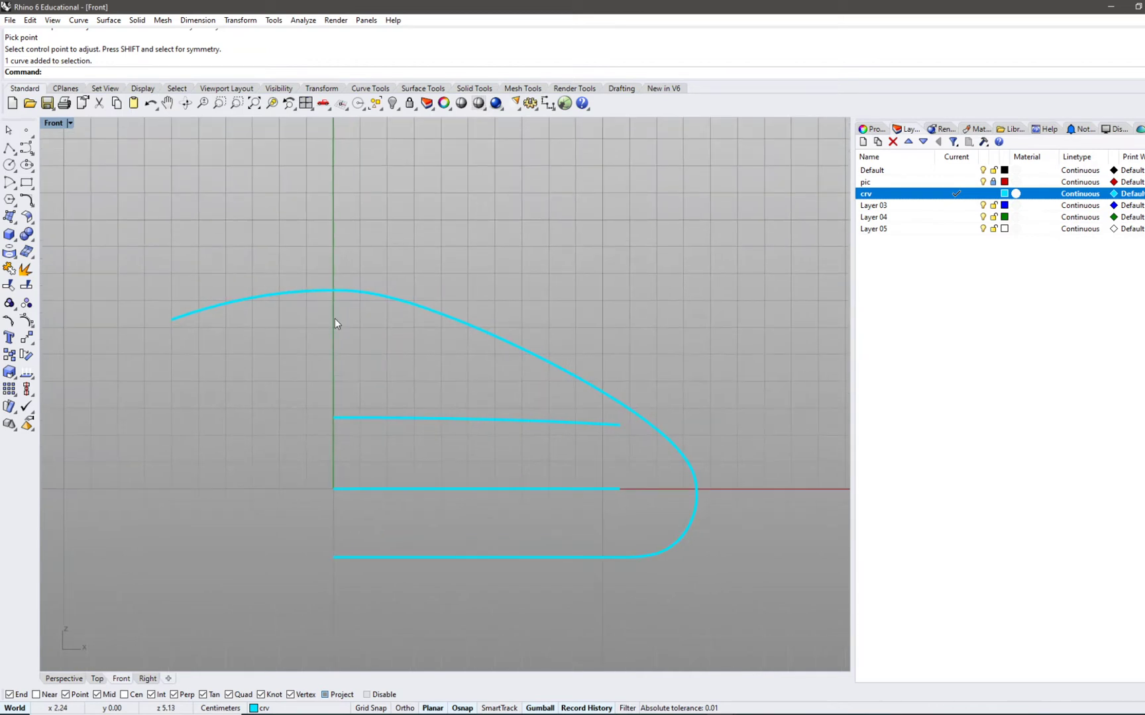
left_click(150, 103)
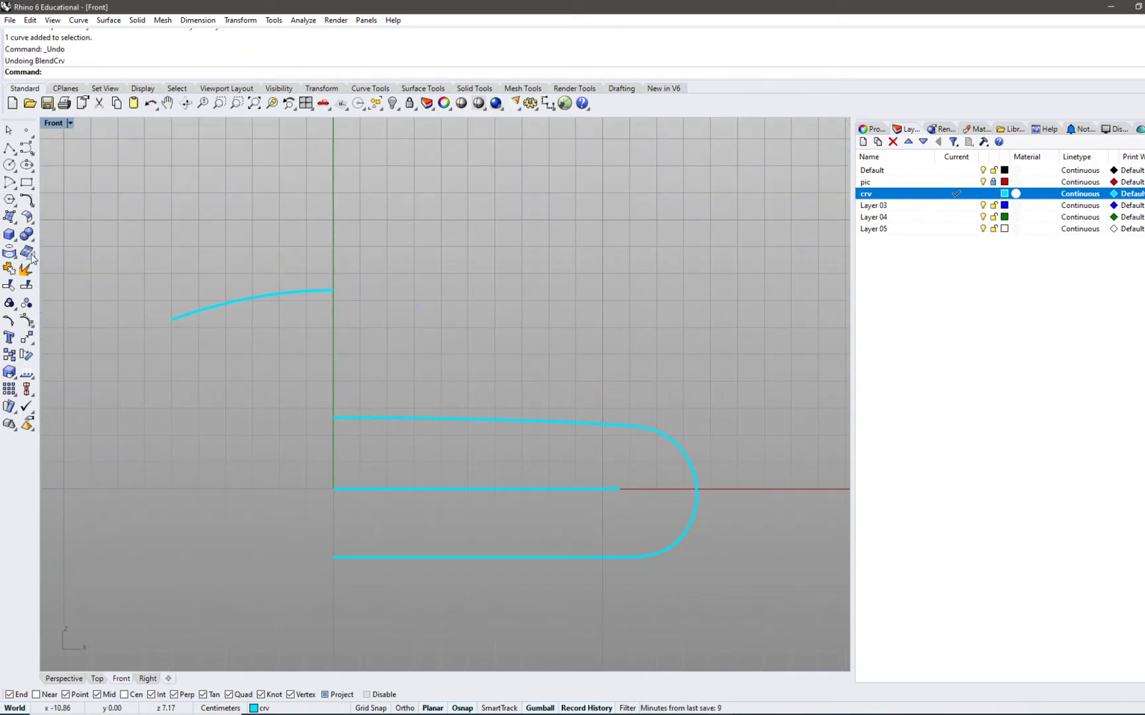
- Try a trimmed curvature blend from the arc's right end to the upper part of the rounded curve, and undo it
left_click(31, 204)
left_click(113, 207)
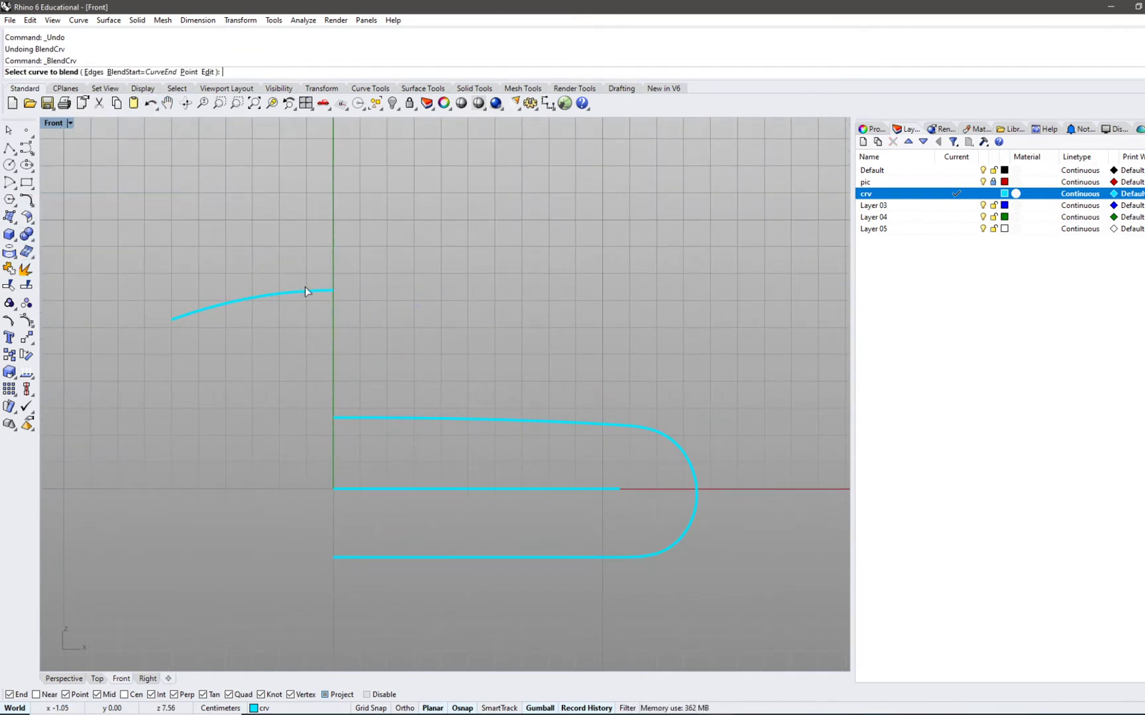
left_click(305, 289)
left_click(689, 467)
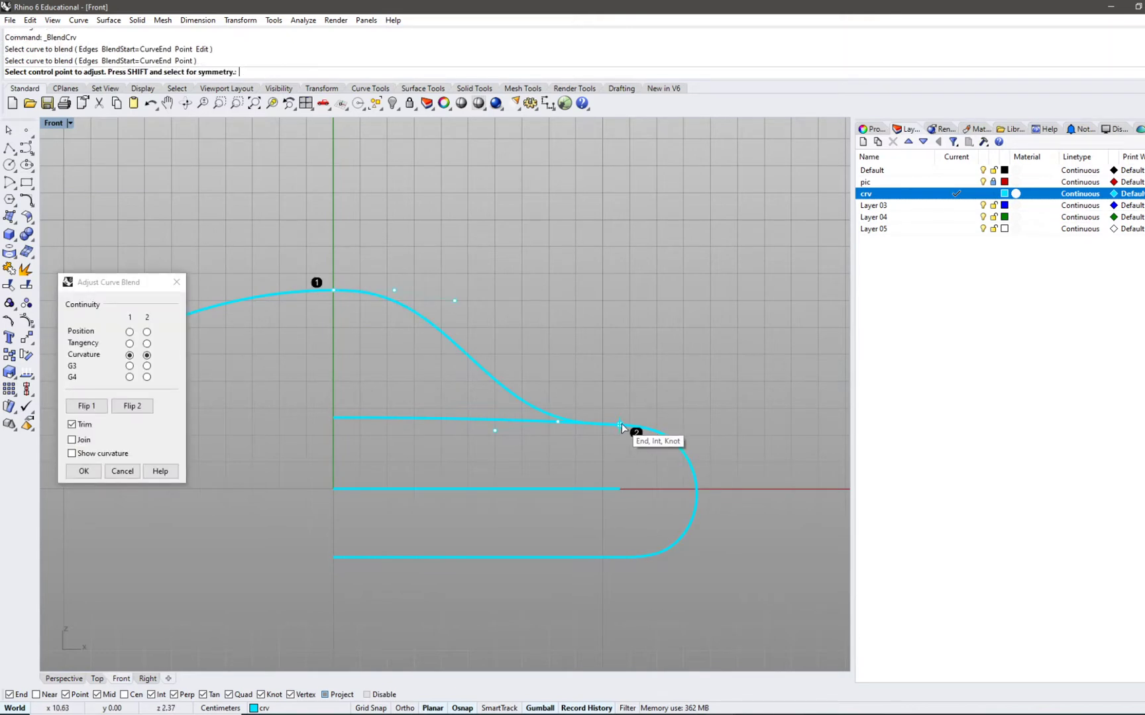
left_click(622, 423)
left_click(685, 454)
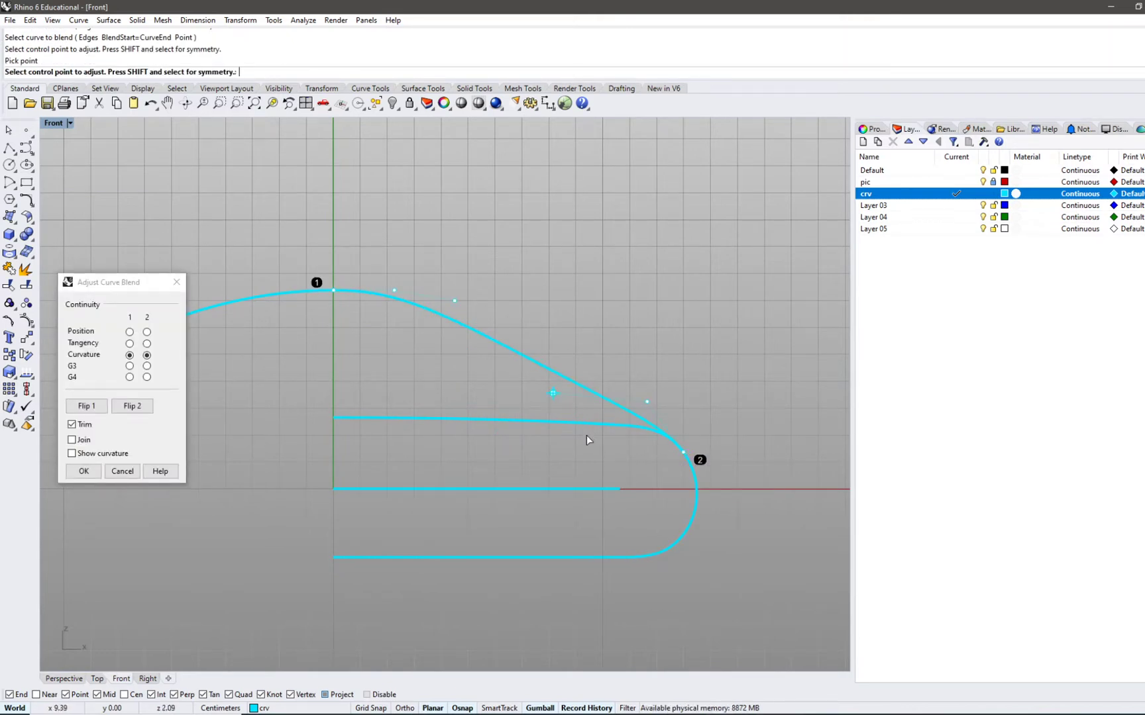
left_click(92, 469)
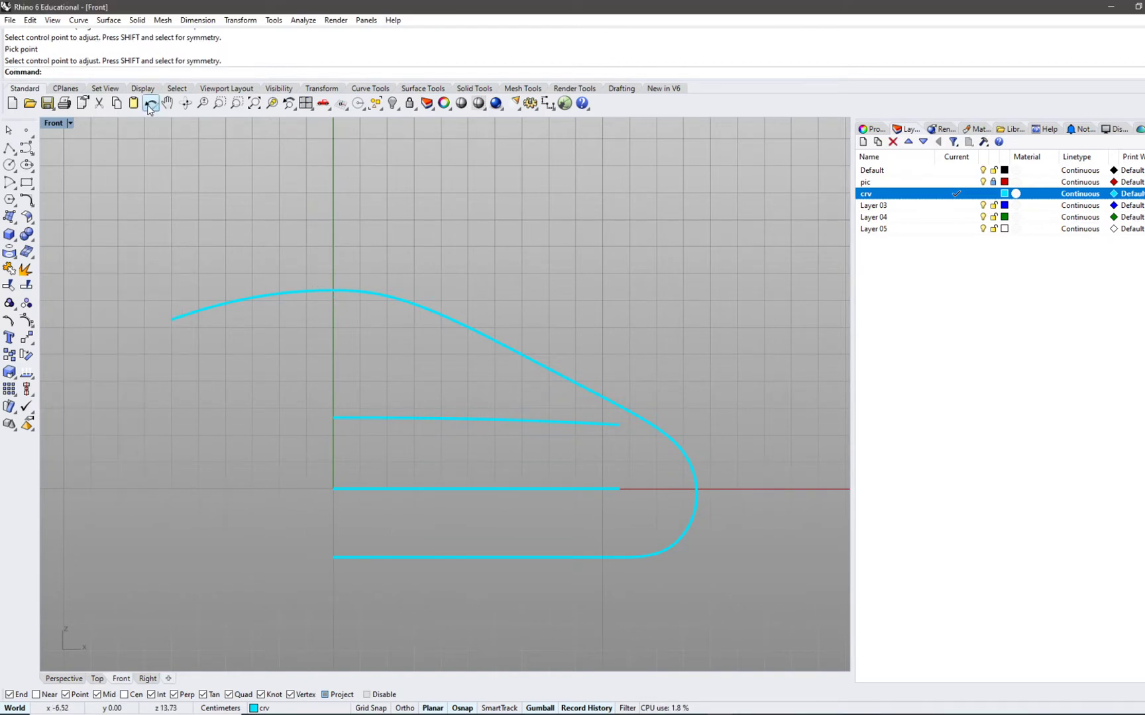
key("ctrl+z")
key("Return")
key("Escape")
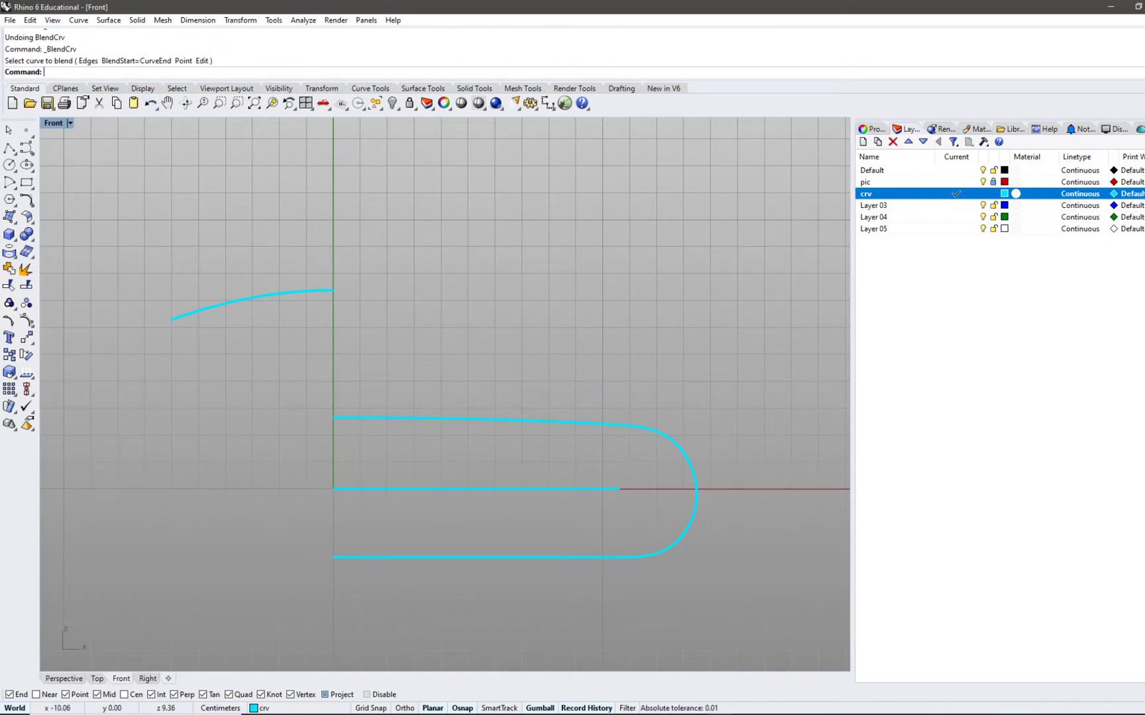
- Blend the arc's right end into the upper part of the rounded curve with curvature continuity and trimming turned off
left_click(31, 205)
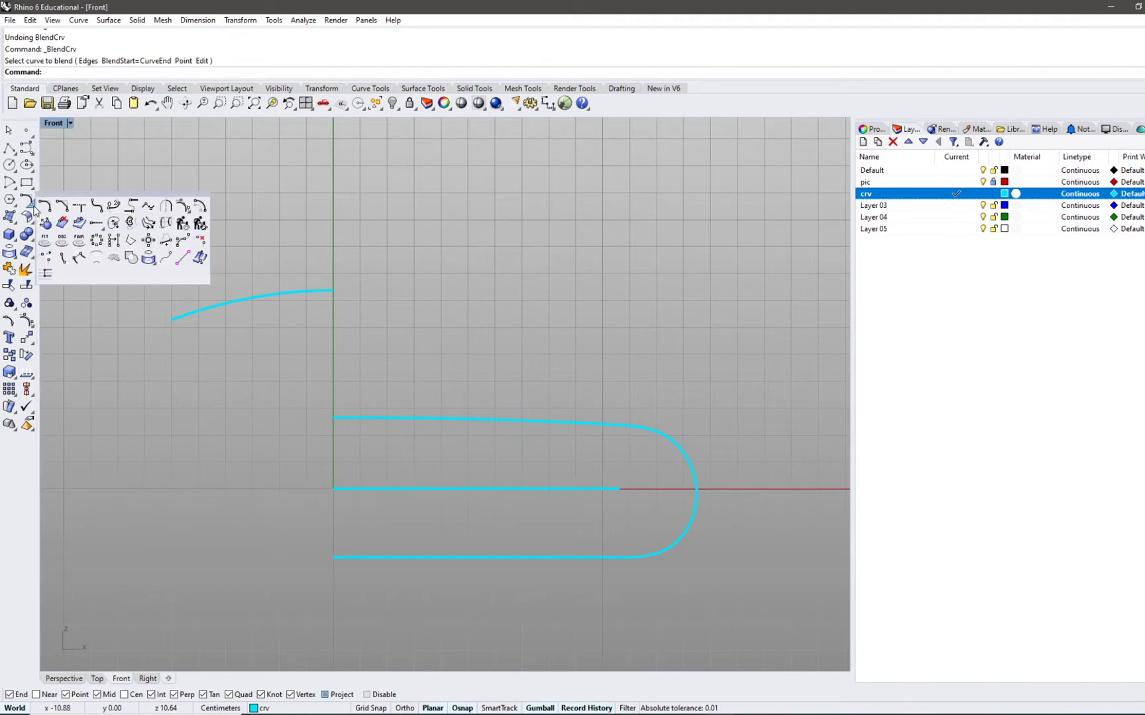
left_click(133, 207)
left_click(312, 296)
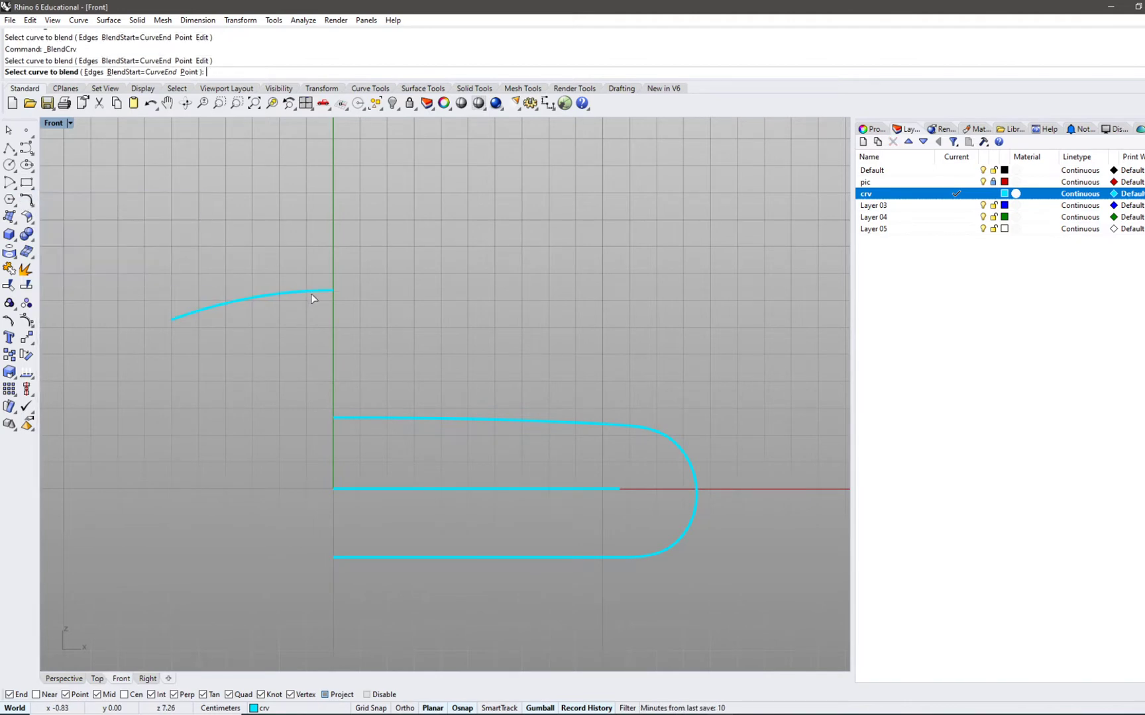
left_click(692, 469)
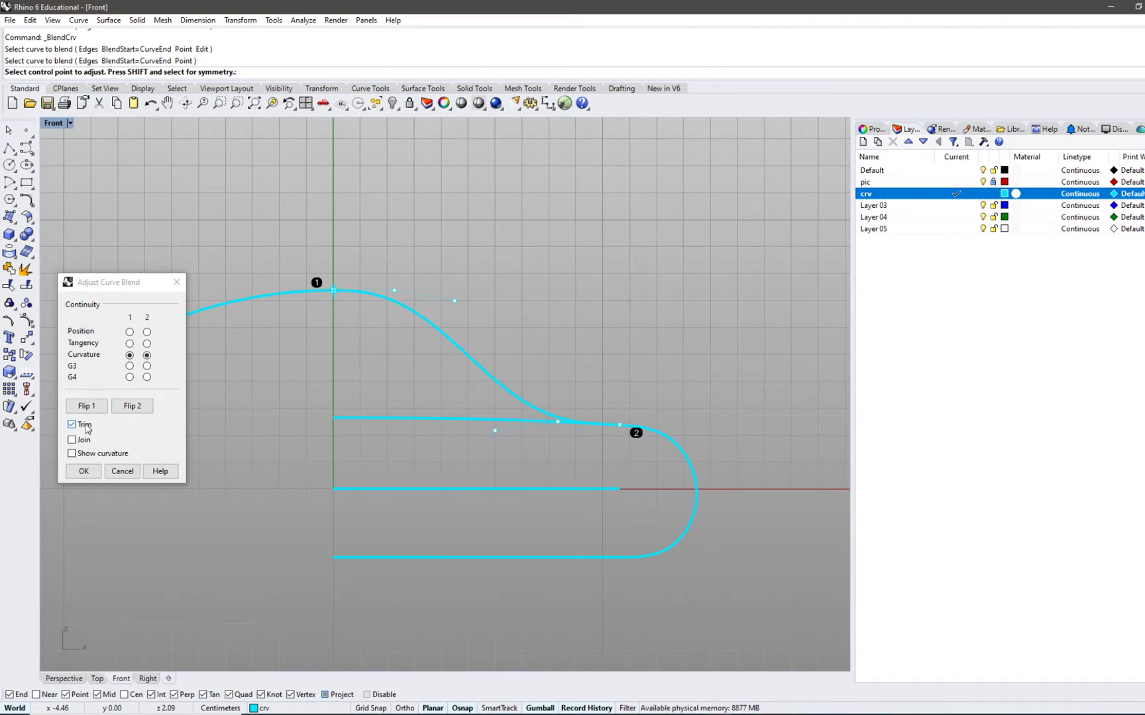
left_click(85, 426)
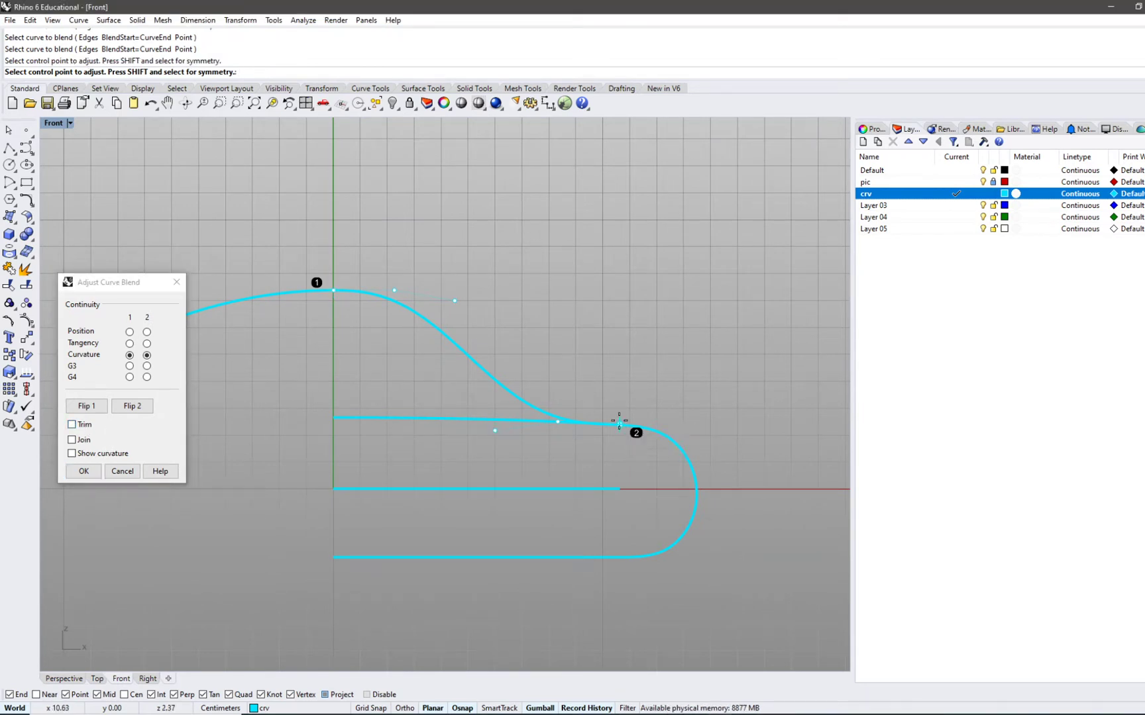
left_click_drag(619, 424, 703, 452)
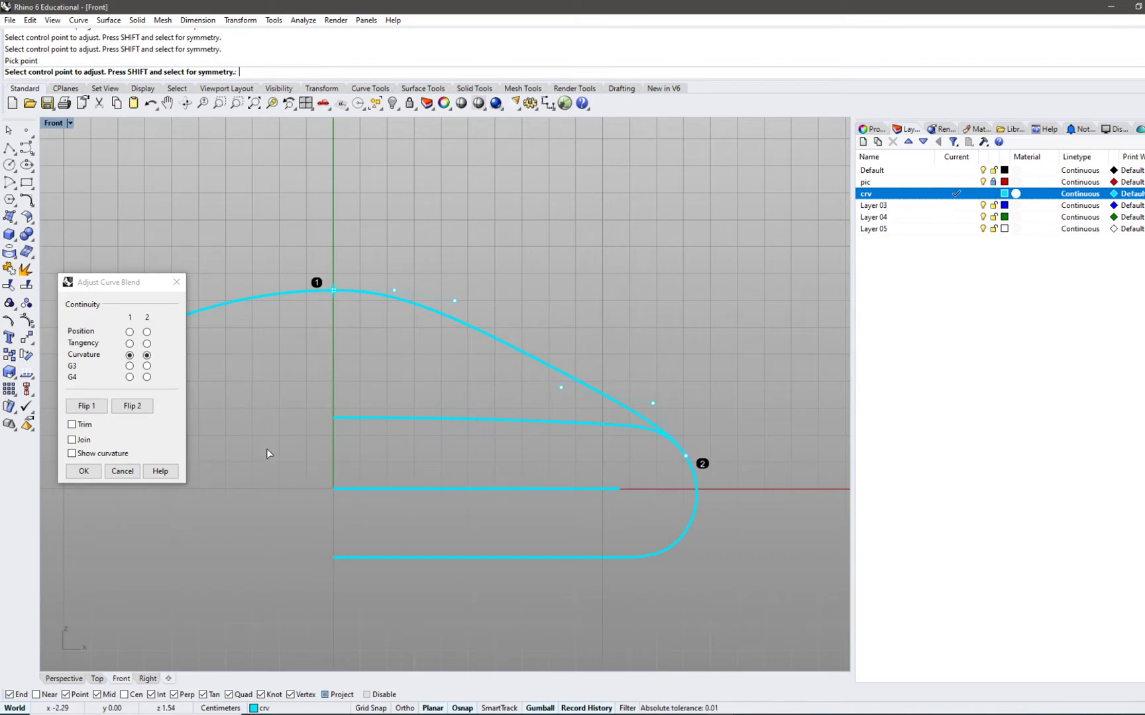
left_click(85, 471)
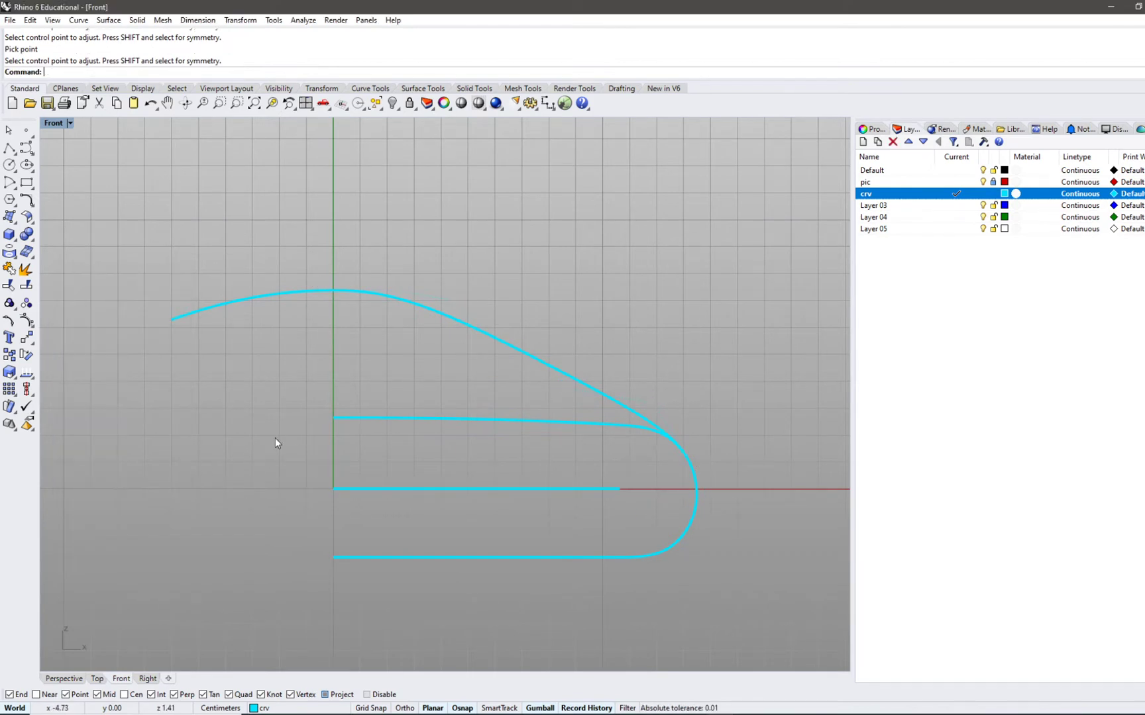
- Examine the blend curve's control points and how closely it meets the rounded curve near its second end
left_click(508, 370)
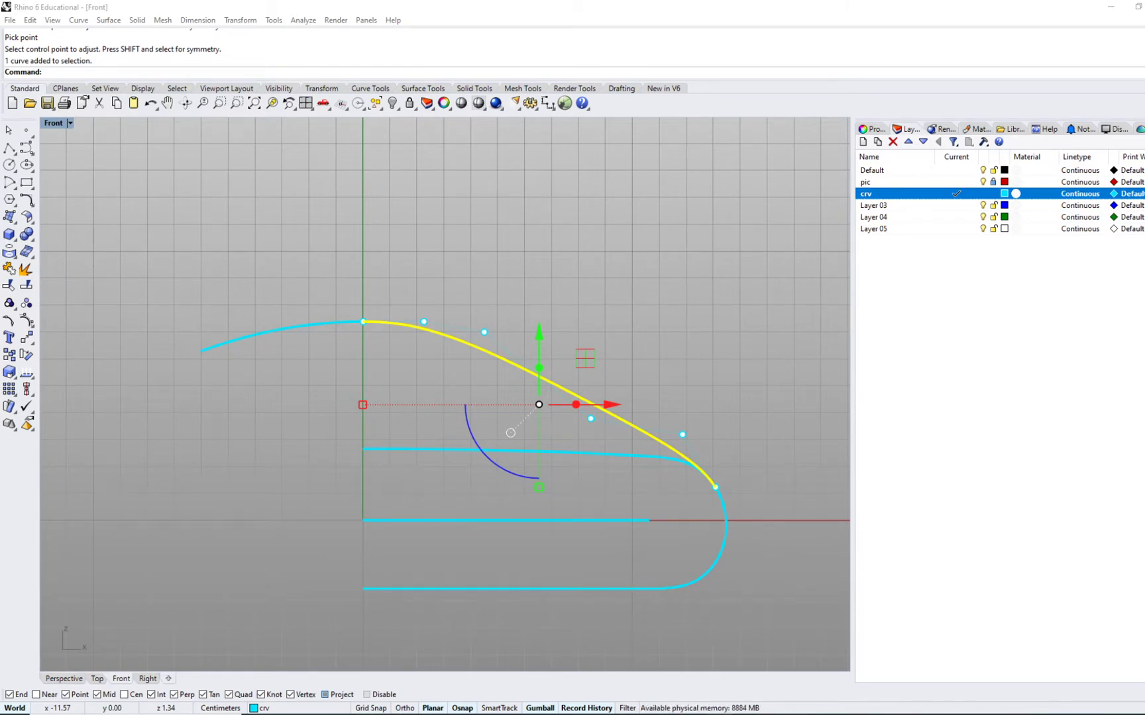
key("super")
key("super")
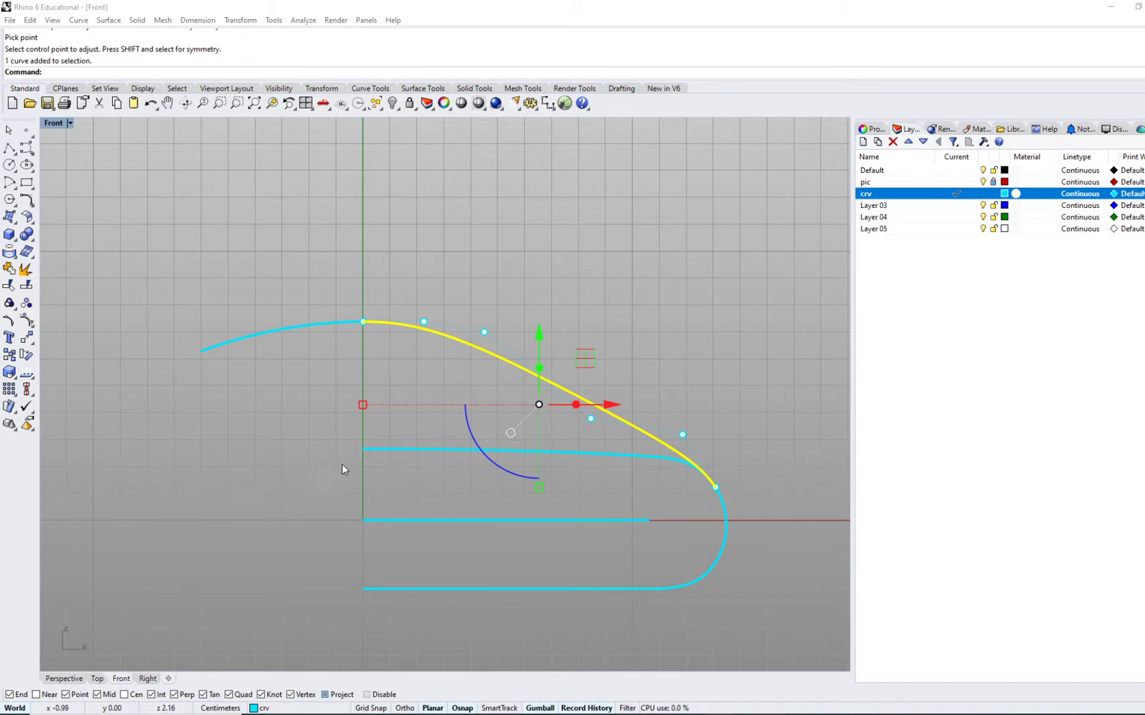
right_click_drag(375, 449, 348, 406)
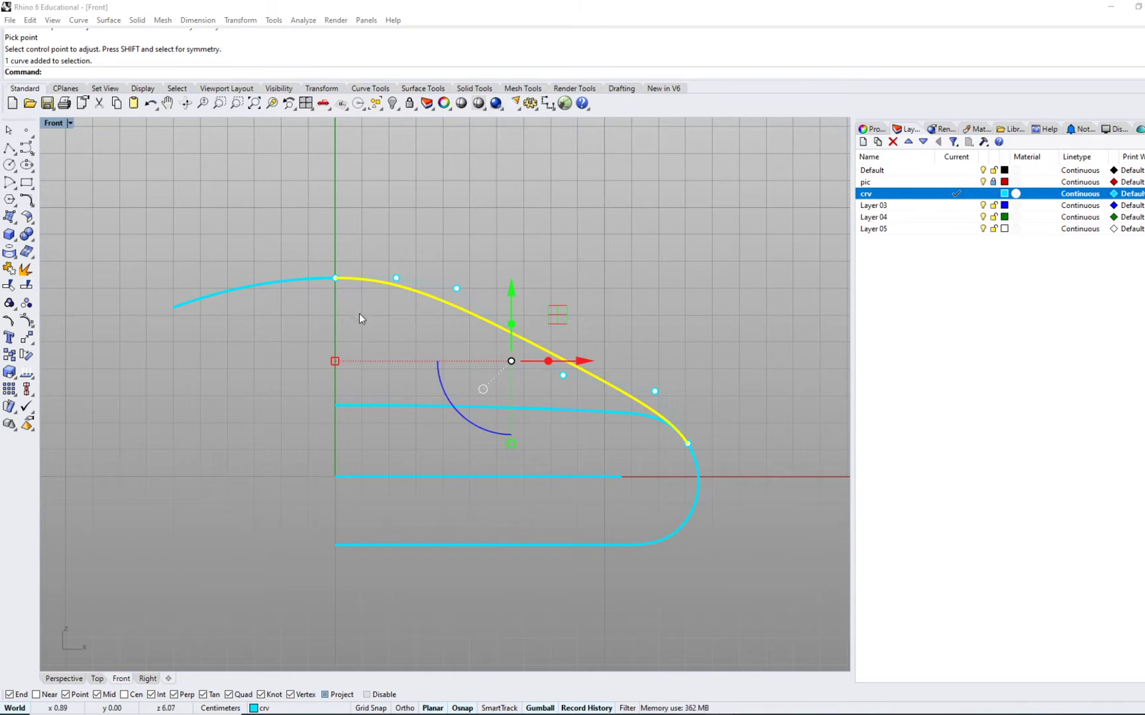
right_click_drag(361, 314, 364, 334)
scroll(364, 334, "up", 3)
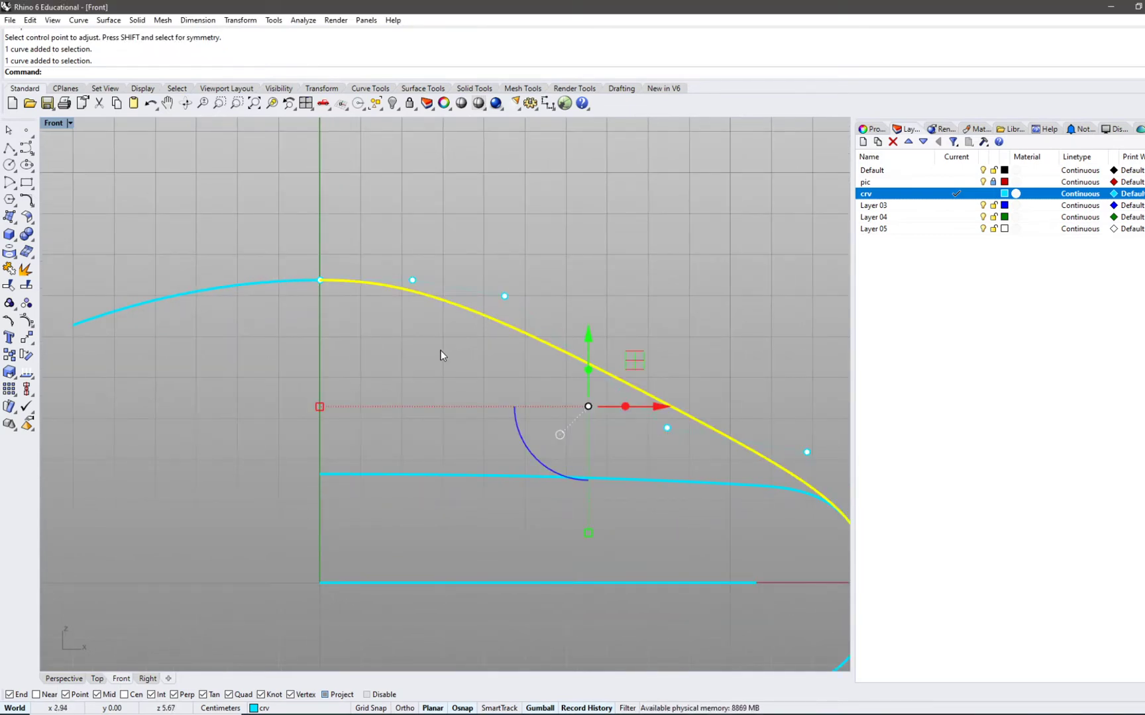
right_click_drag(441, 350, 348, 341)
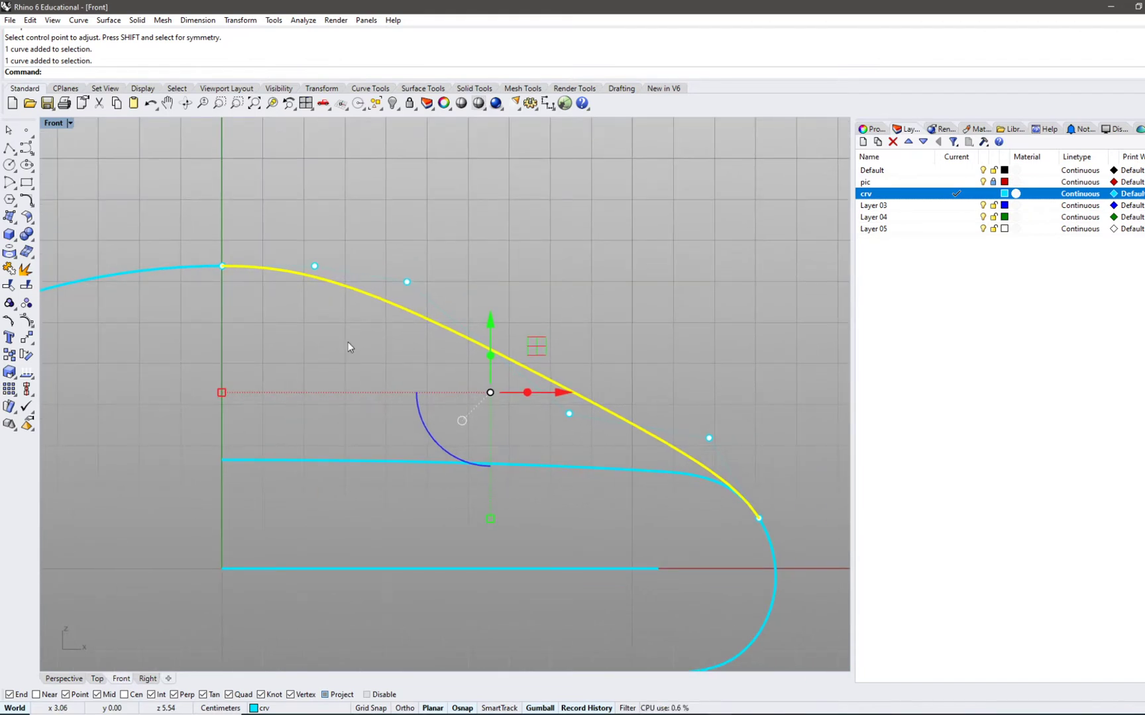
scroll(762, 524, "up", 6)
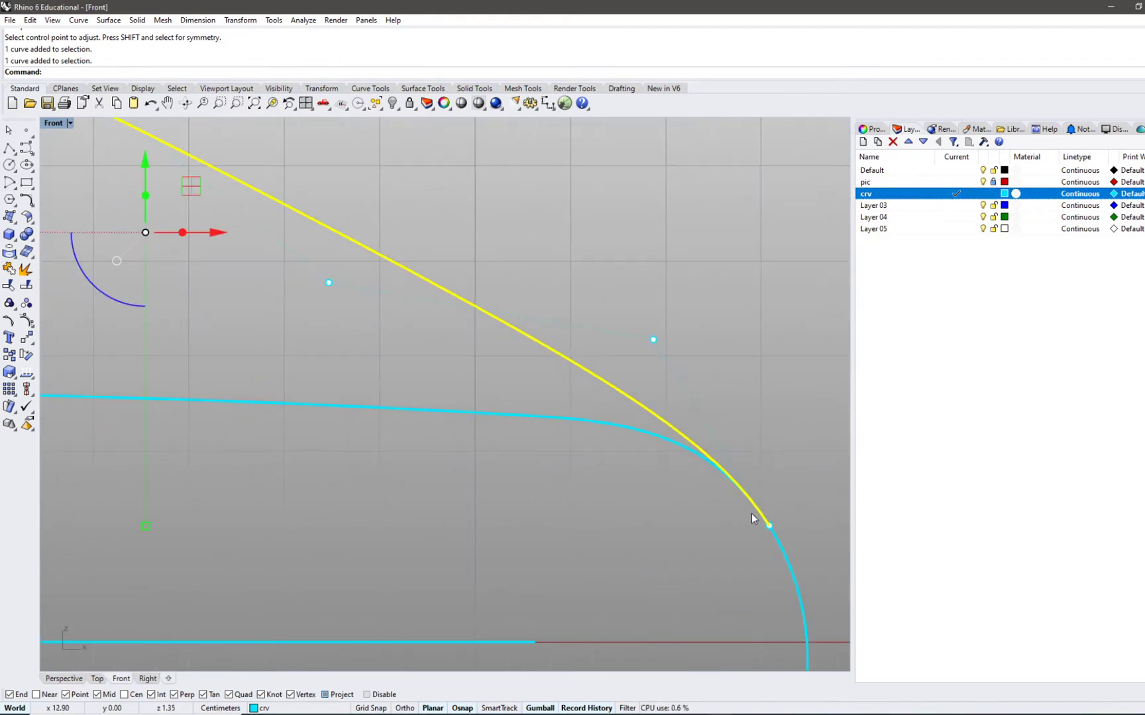
scroll(757, 505, "up", 2)
scroll(759, 505, "down", 5)
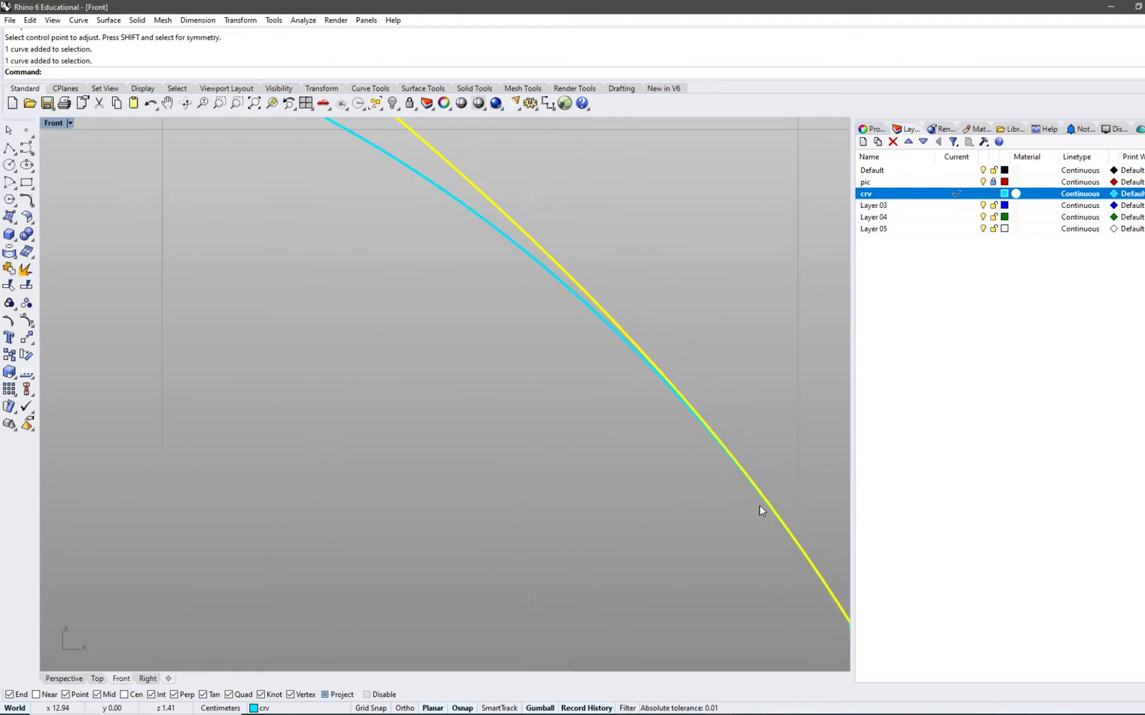
scroll(759, 506, "down", 5)
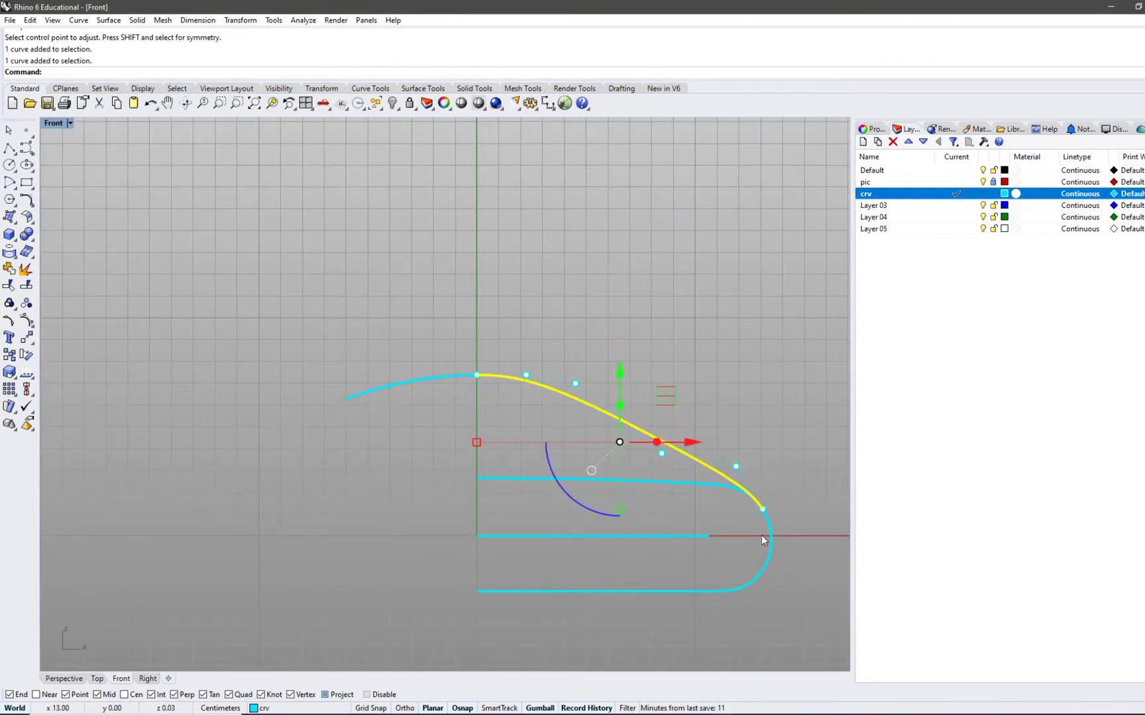
- Delete the raised arc beyond the vertical axis, accepting the break in history
key("Escape")
left_click(440, 378)
key("Delete")
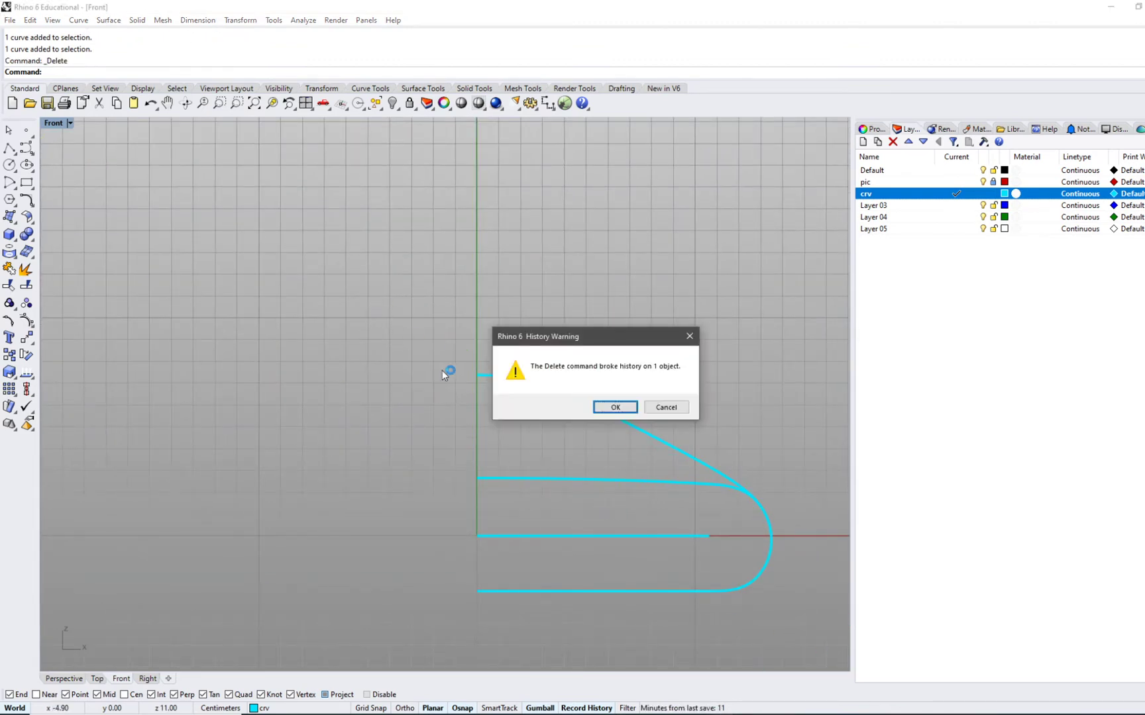
left_click(611, 408)
- Create a sublayer named crv_mainpart under the crv layer and make it current
right_click_drag(610, 410, 524, 376)
left_click(527, 375)
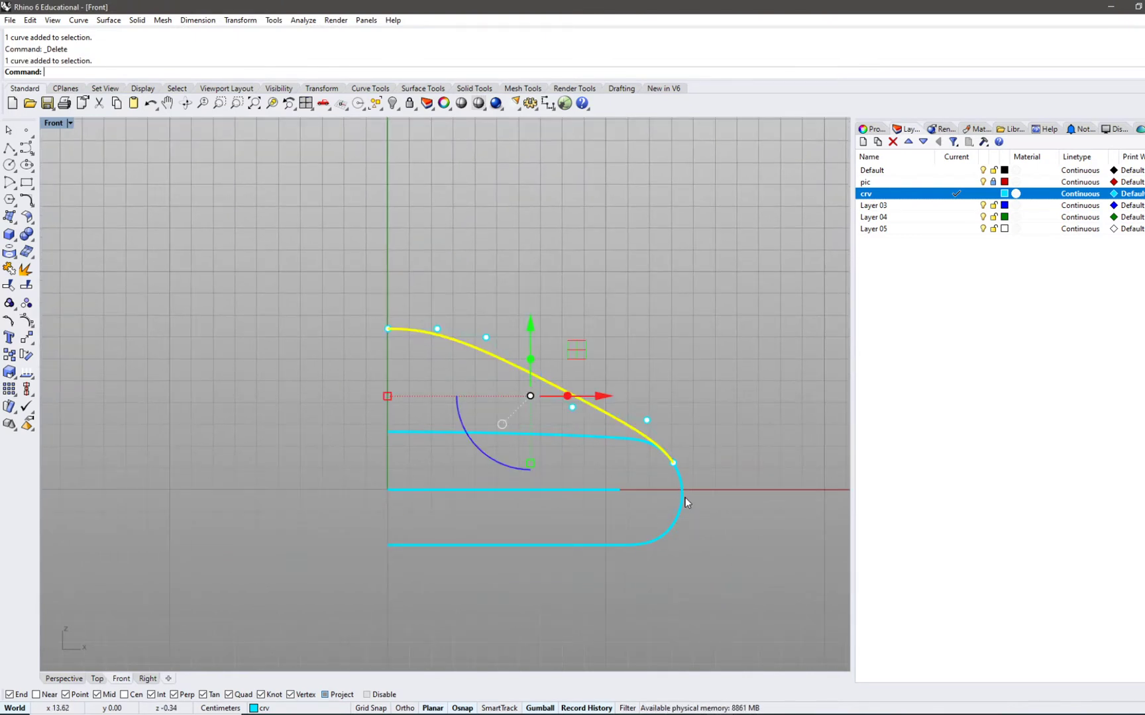
right_click_drag(686, 500, 654, 493)
left_click(654, 493)
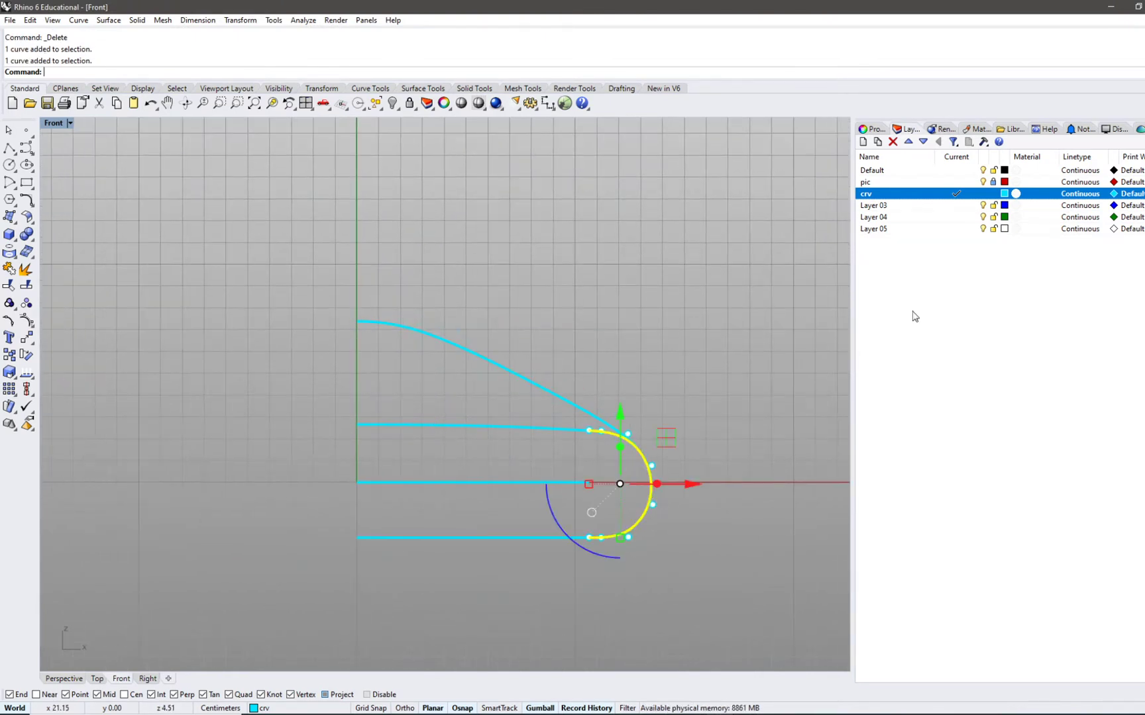
left_click(877, 142)
type("crv")
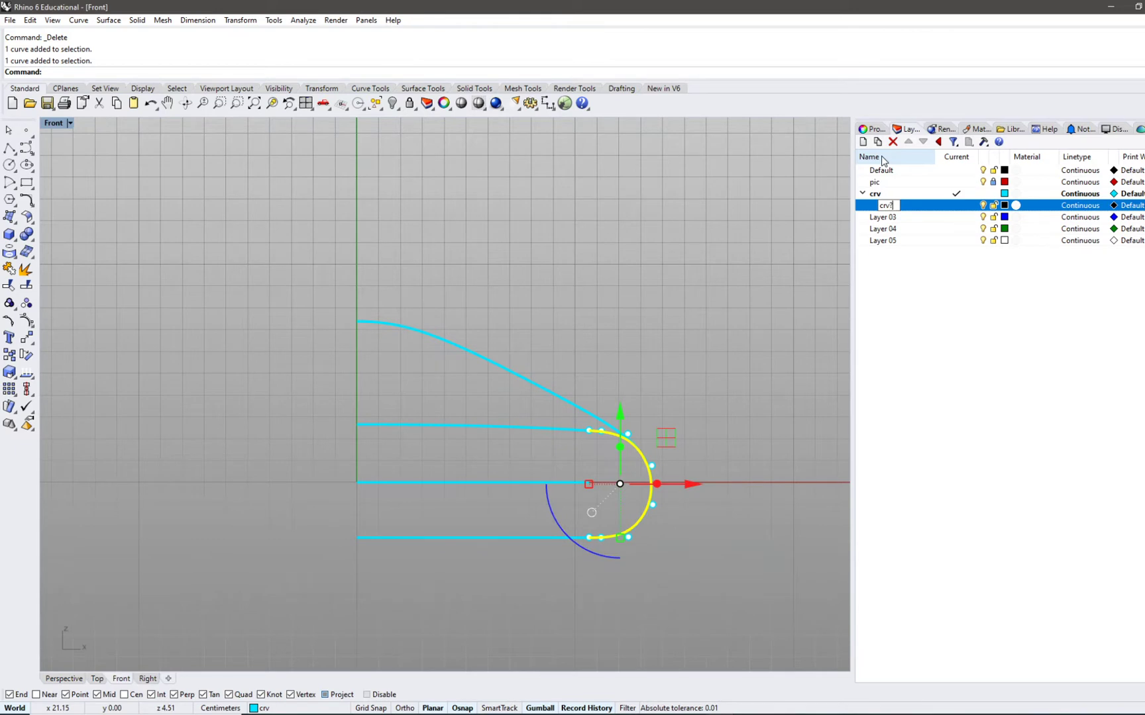
type("_mainbodz")
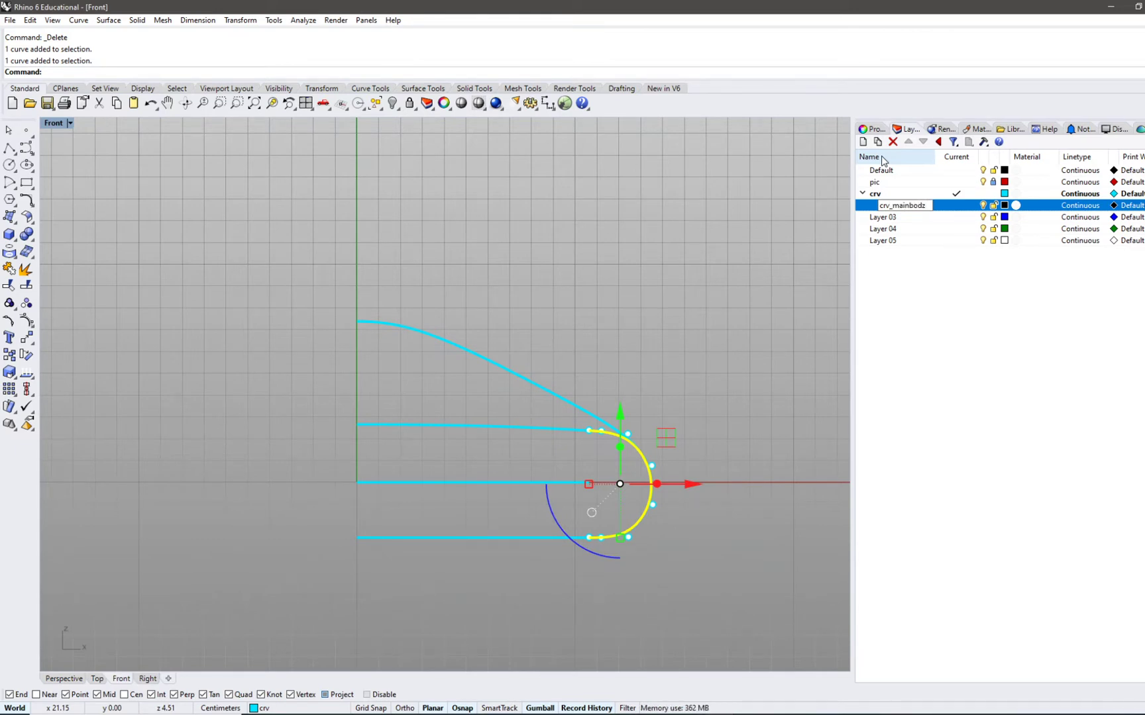
key("BackSpace")
key("BackSpace")
key("BackSpace")
type("part")
key("Return")
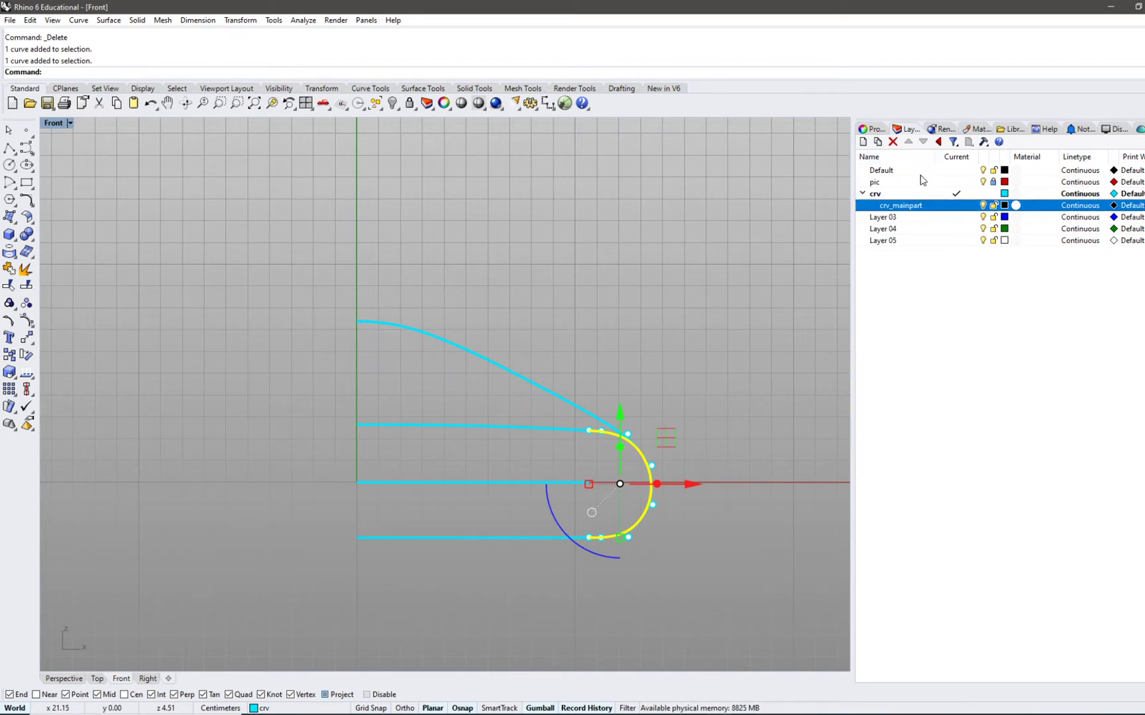
left_click(954, 206)
- Move only the sloping blend curve to the crv_mainpart layer
left_click(526, 382, "shift")
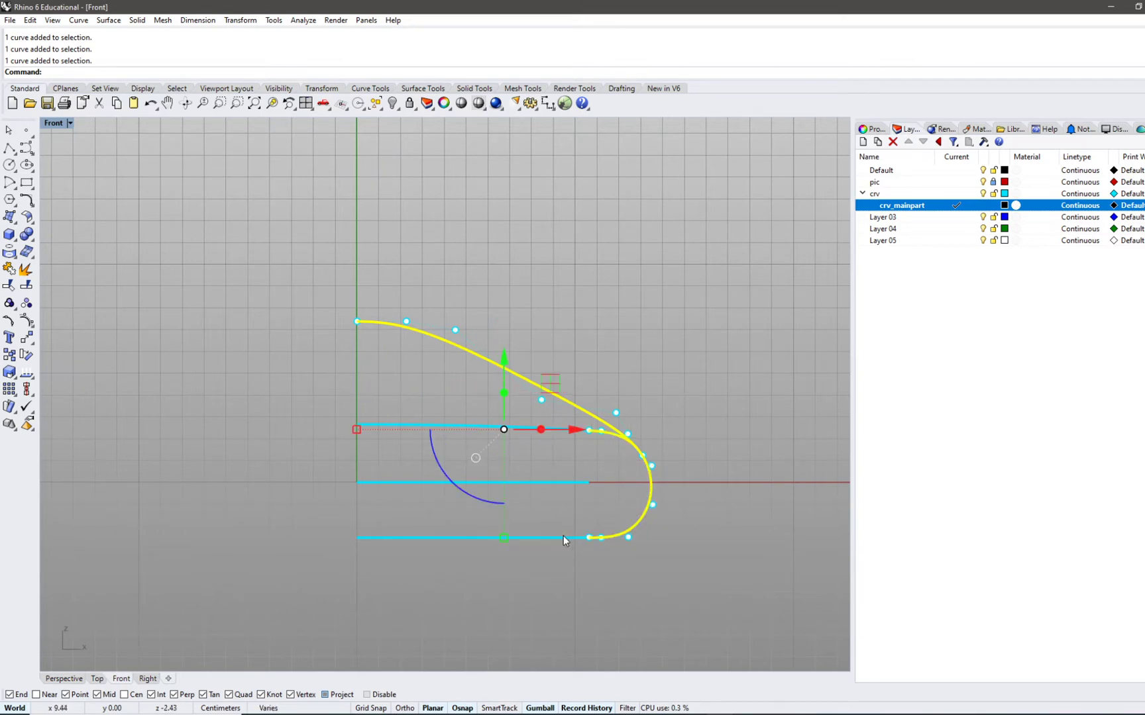
left_click(596, 397)
left_click(519, 381)
right_click(899, 206)
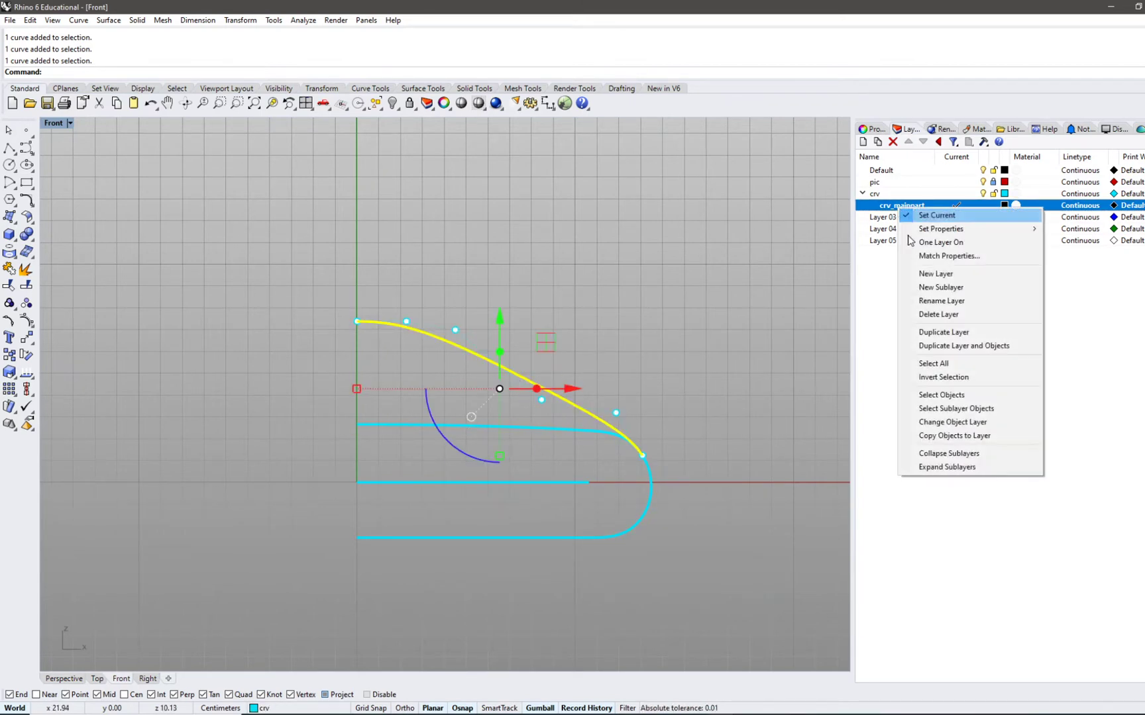
left_click(964, 429)
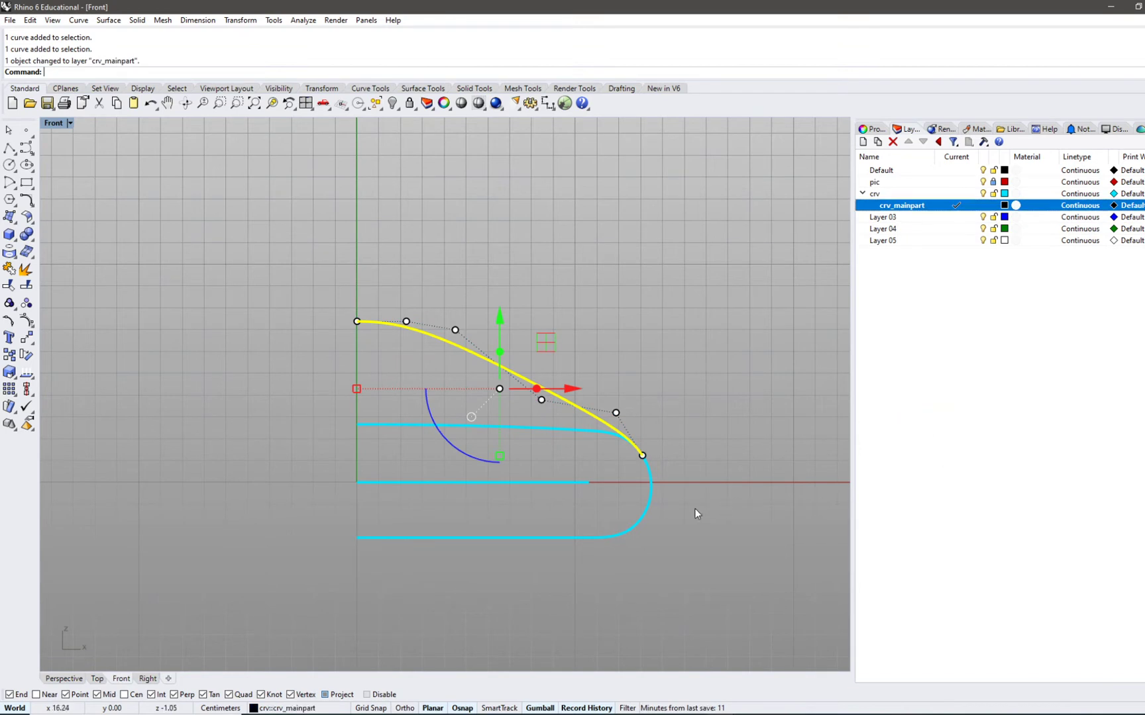
- Copy the rounded end curve and the lower straight line to the crv_mainpart layer
left_click(649, 498)
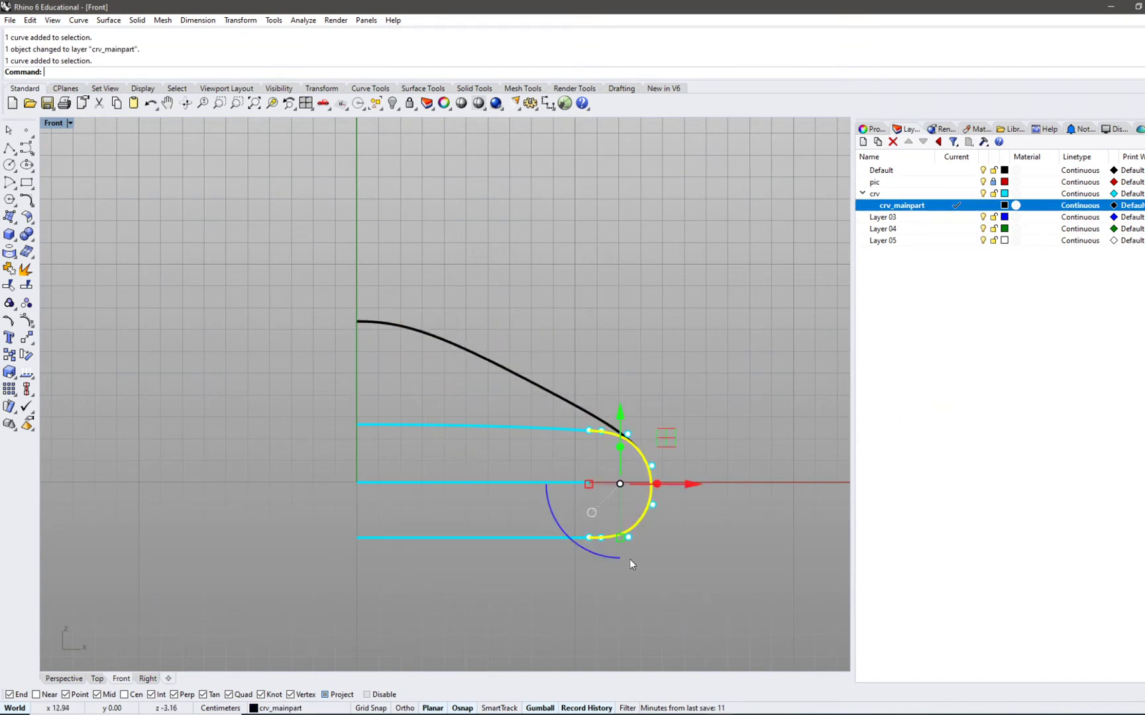
left_click(520, 537, "shift")
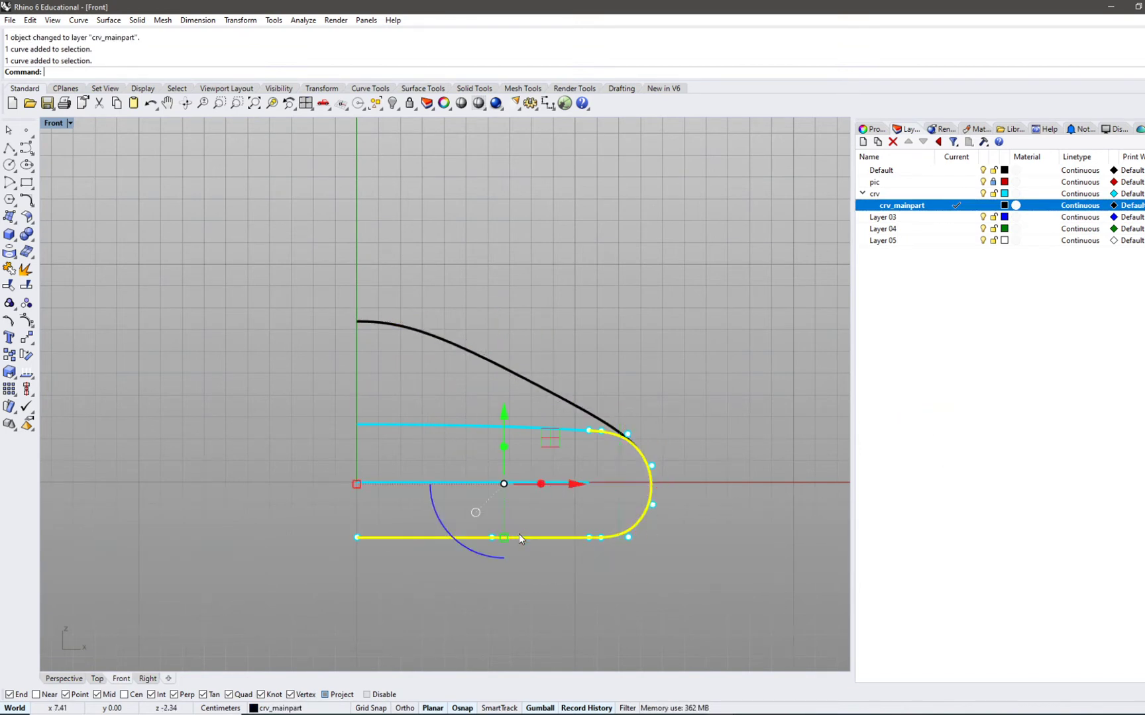
right_click(922, 206)
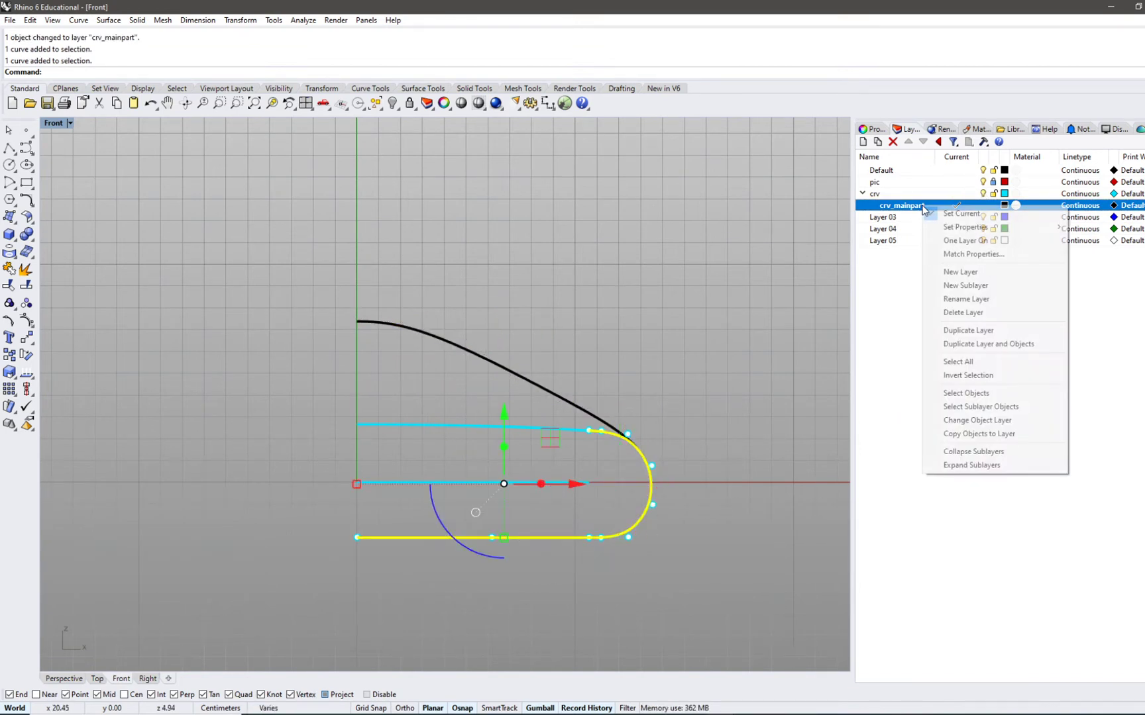
left_click(979, 434)
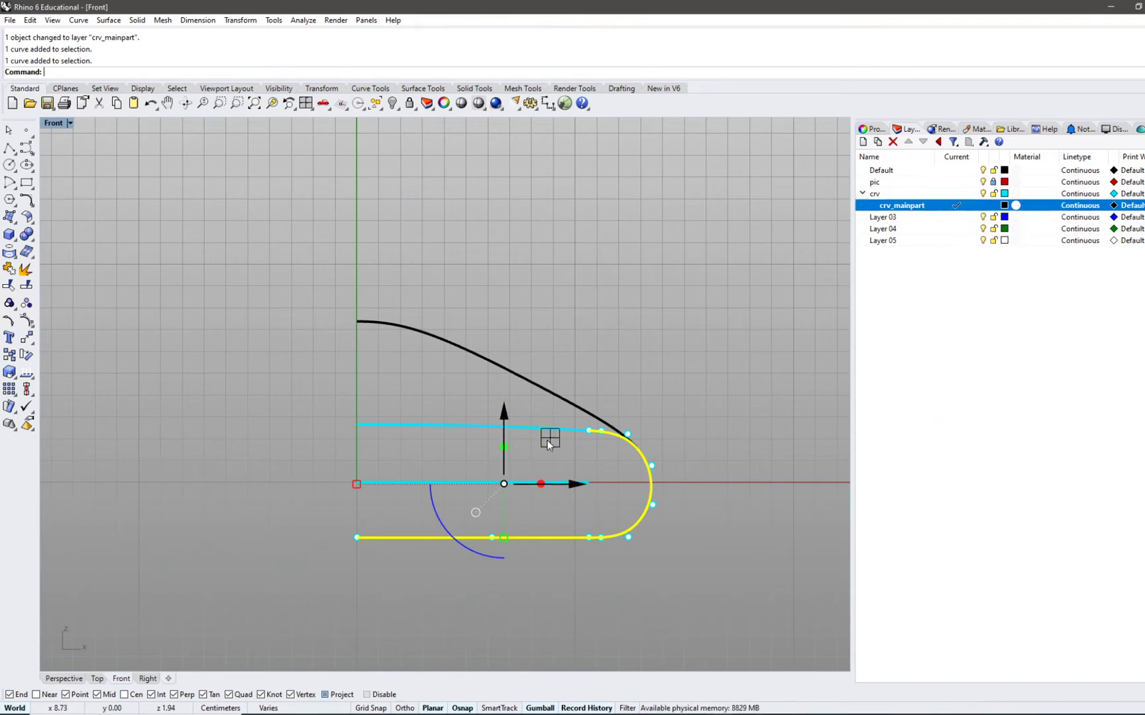
key("Escape")
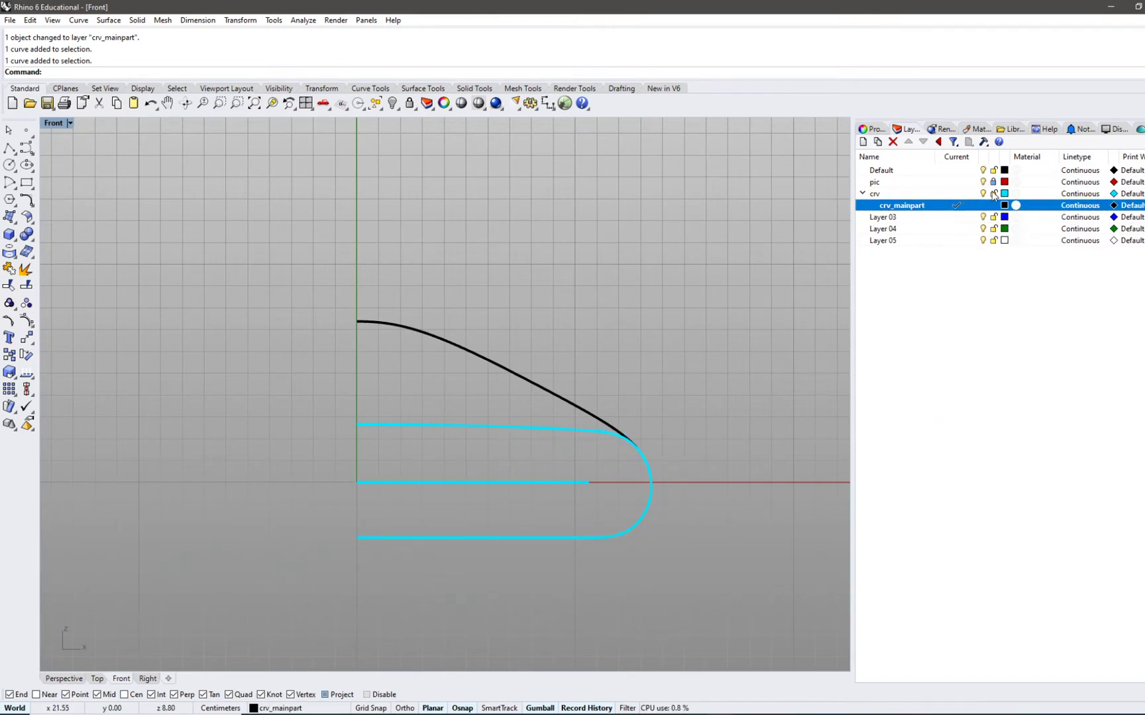
- Add another sublayer named crv_front under the crv layer
left_click(861, 145)
type("crv_")
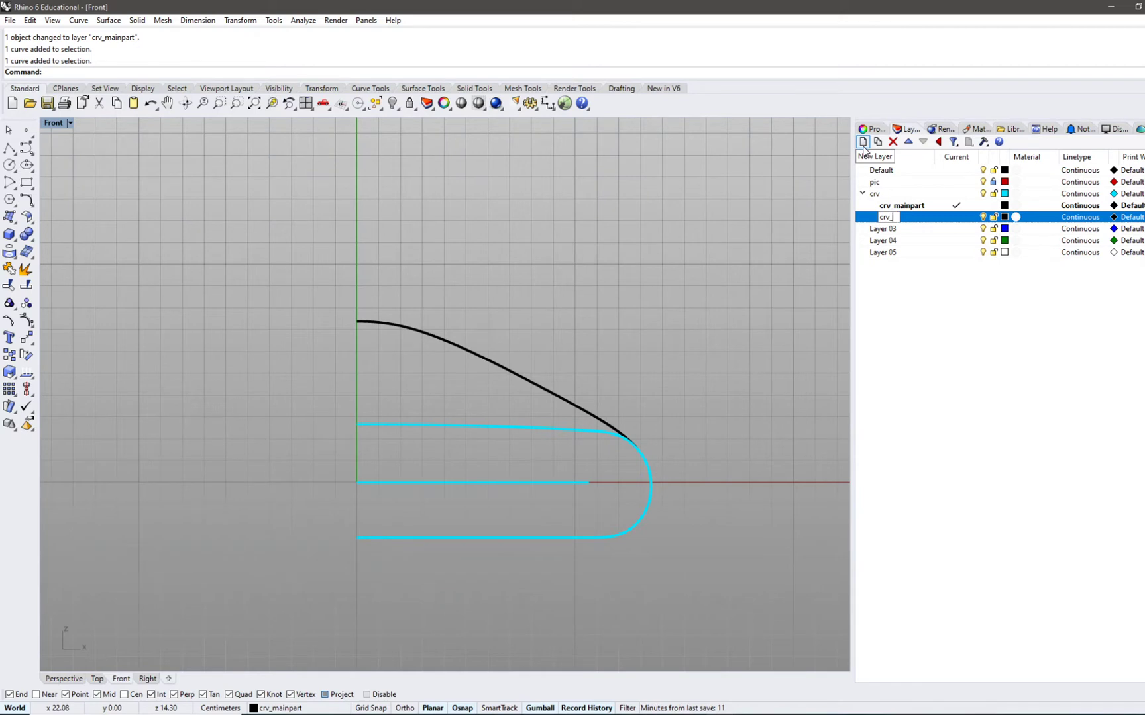
type("front")
key("Return")
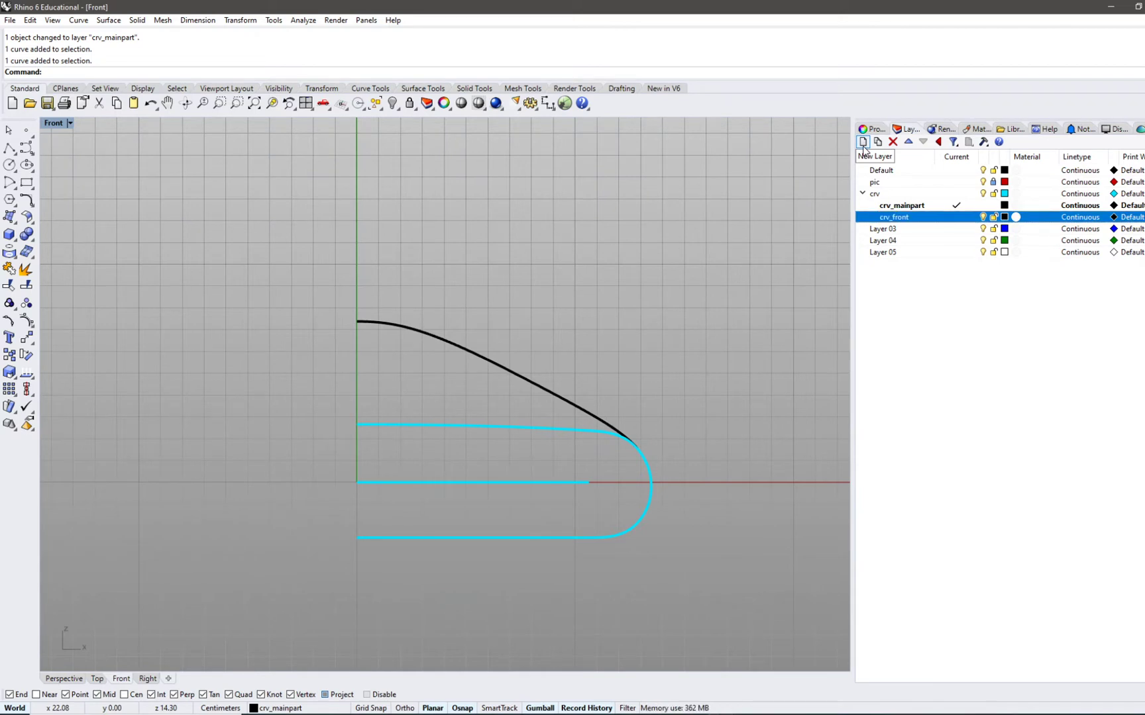
- Make crv the current layer, temporarily hide crv_mainpart, and move the four remaining front profile curves to the crv_front layer
left_click_drag(433, 553, 348, 416)
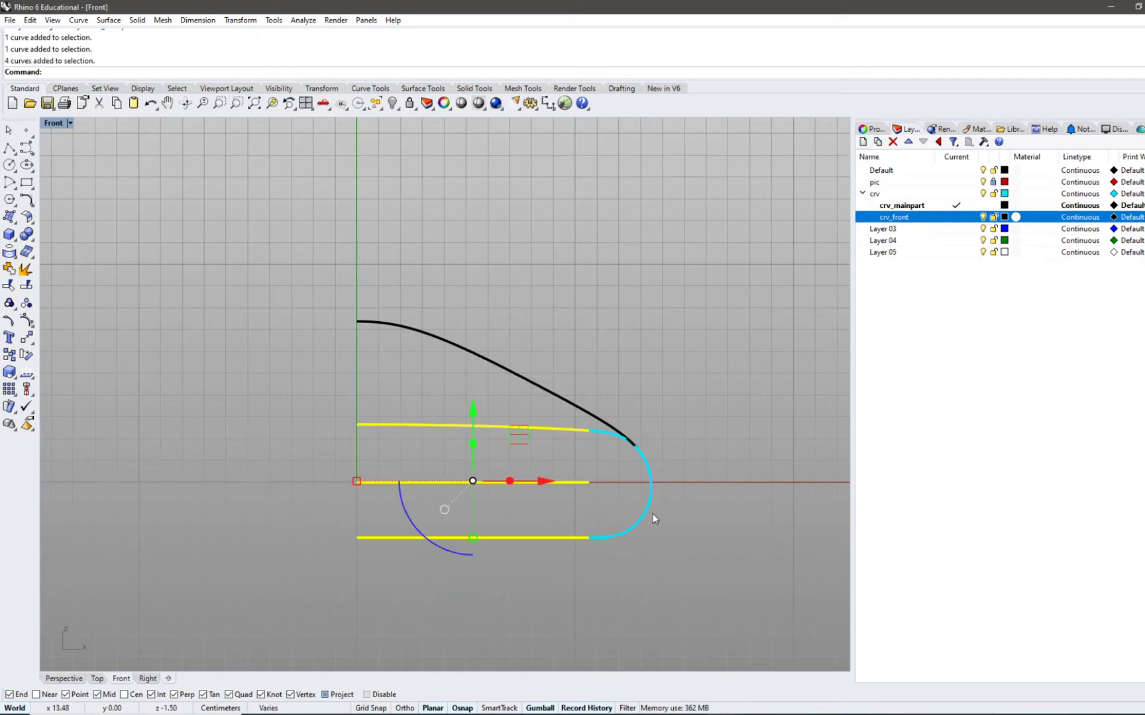
key("Escape")
left_click(560, 480)
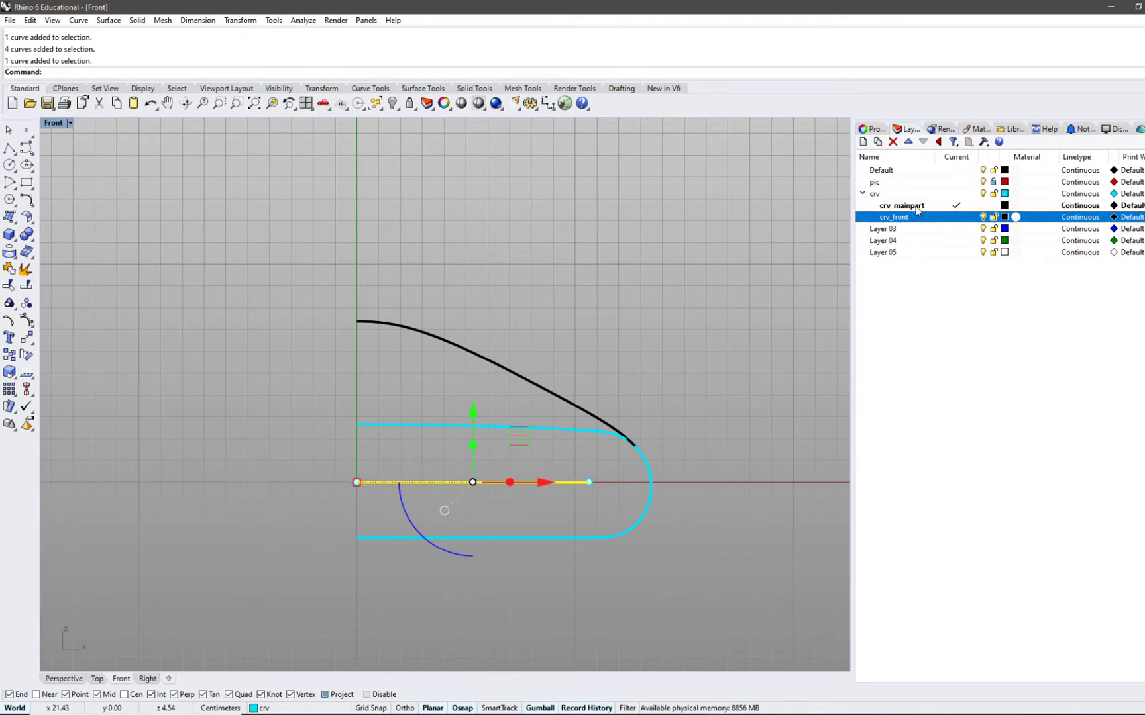
left_click(956, 194)
left_click(984, 205)
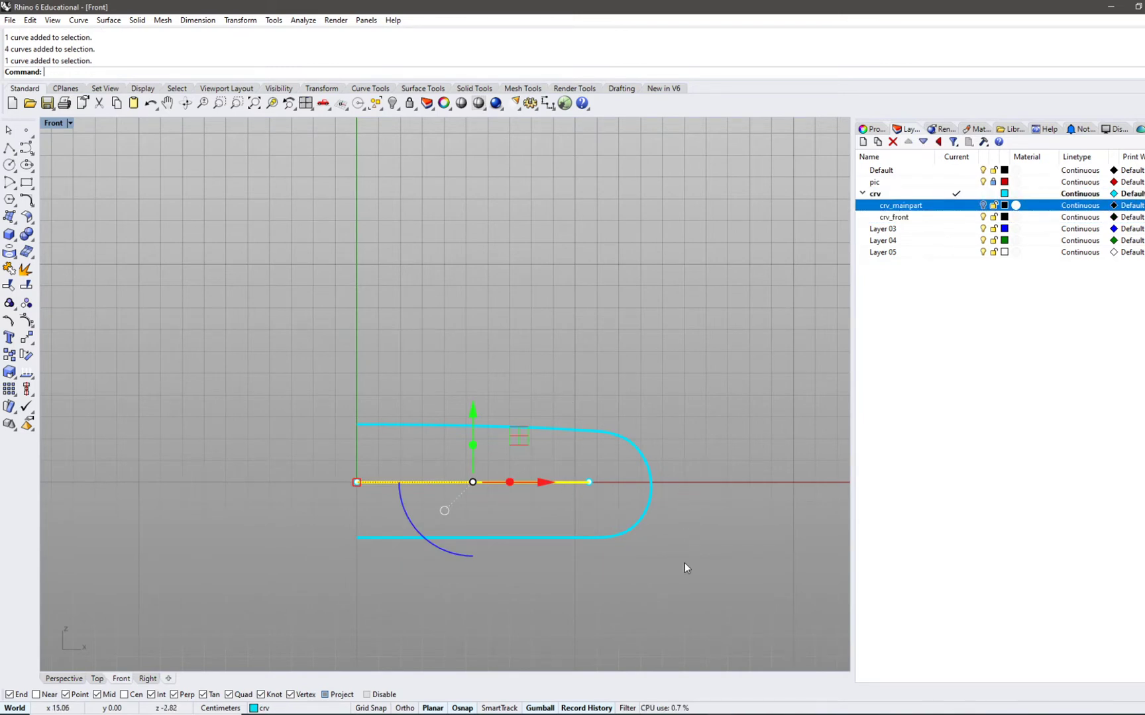
left_click_drag(682, 563, 334, 315)
right_click(906, 222)
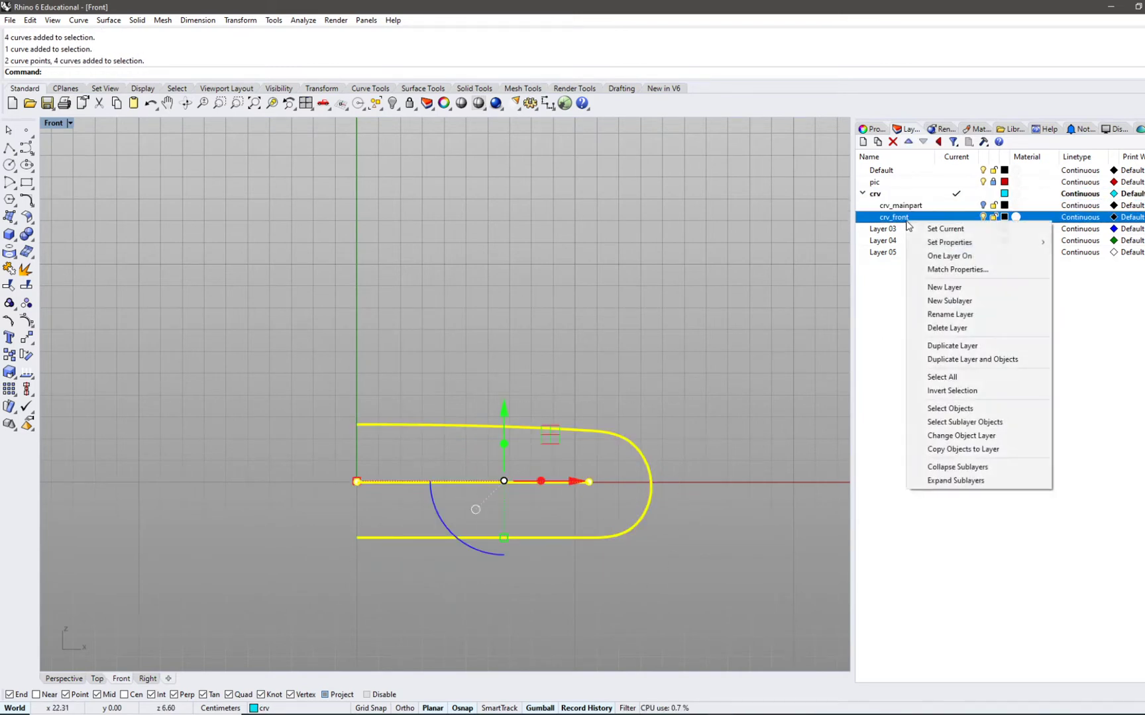
left_click(956, 436)
left_click(982, 205)
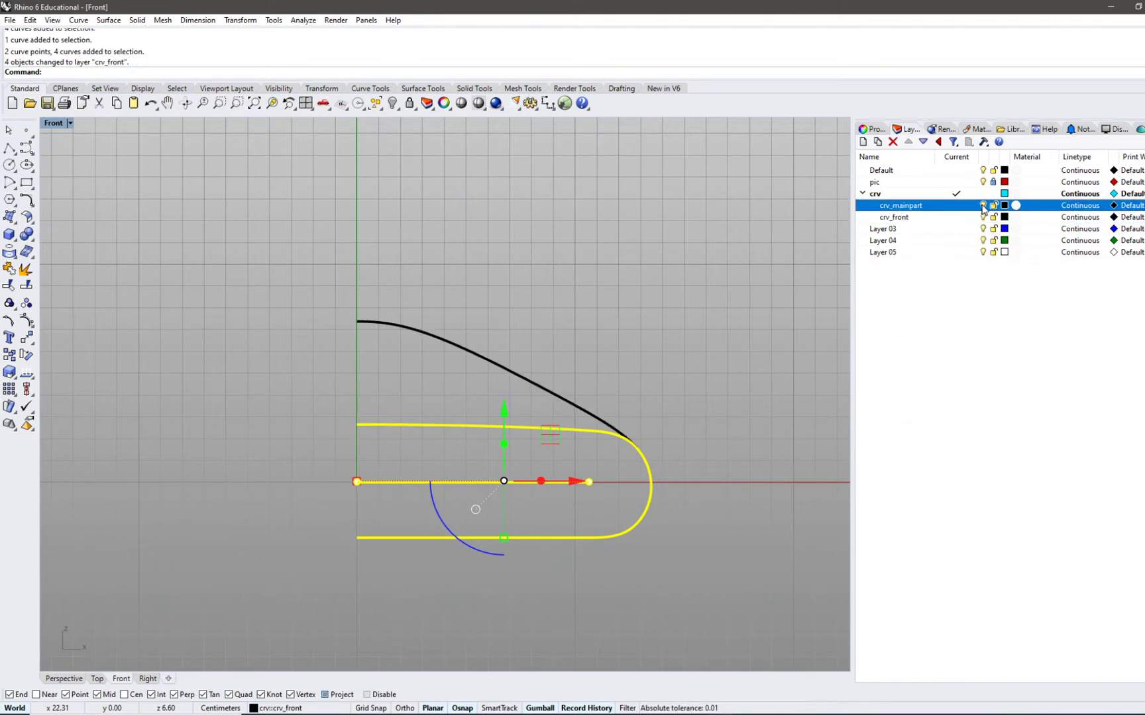
- Toggle the two sublayers' visibility to check their curves, leaving crv_front hidden and crv_mainpart visible
left_click(918, 195)
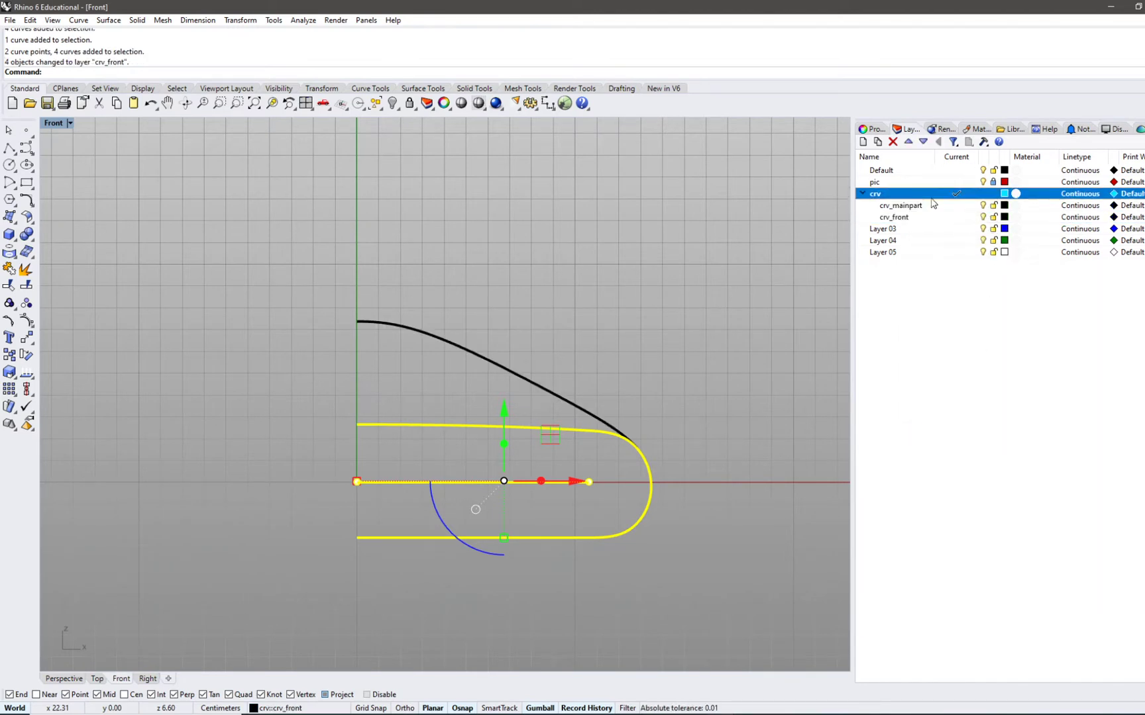
left_click(900, 326)
left_click(741, 327)
left_click(983, 206)
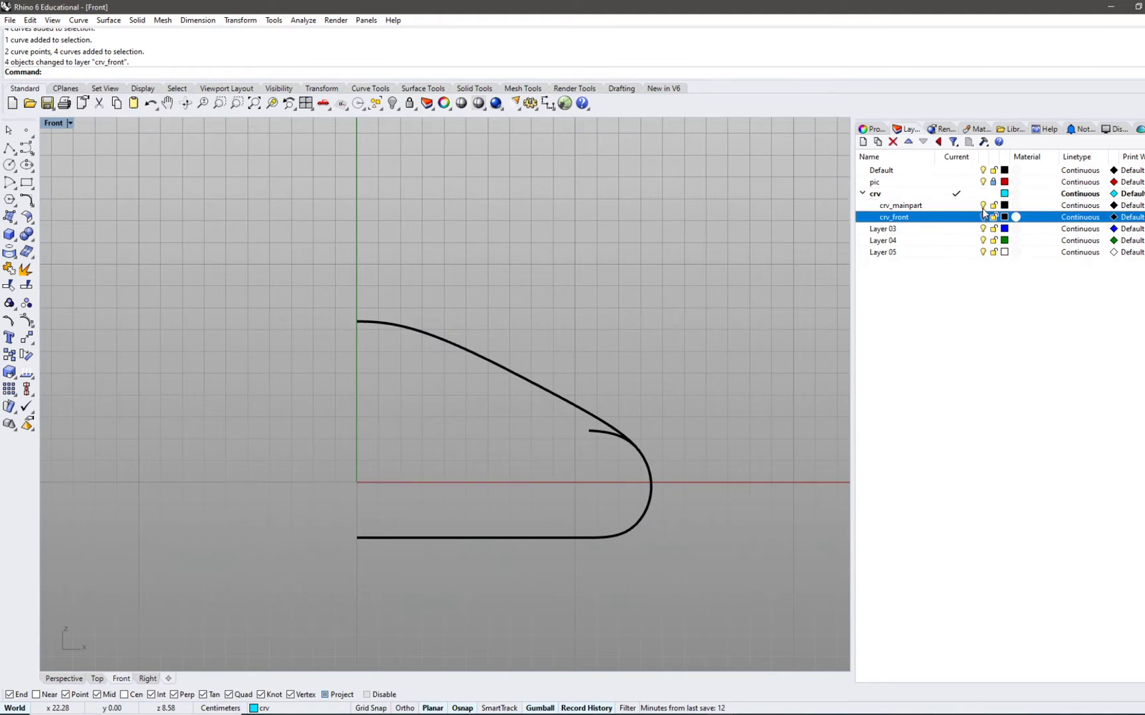
left_click(982, 206)
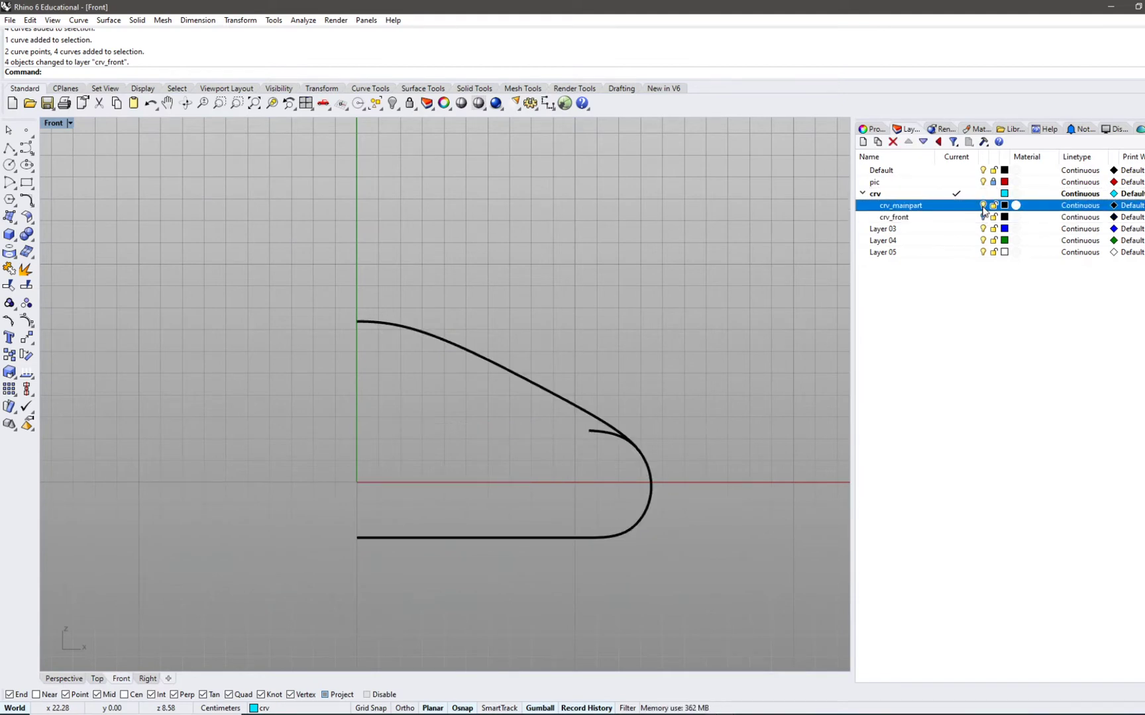
left_click(982, 206)
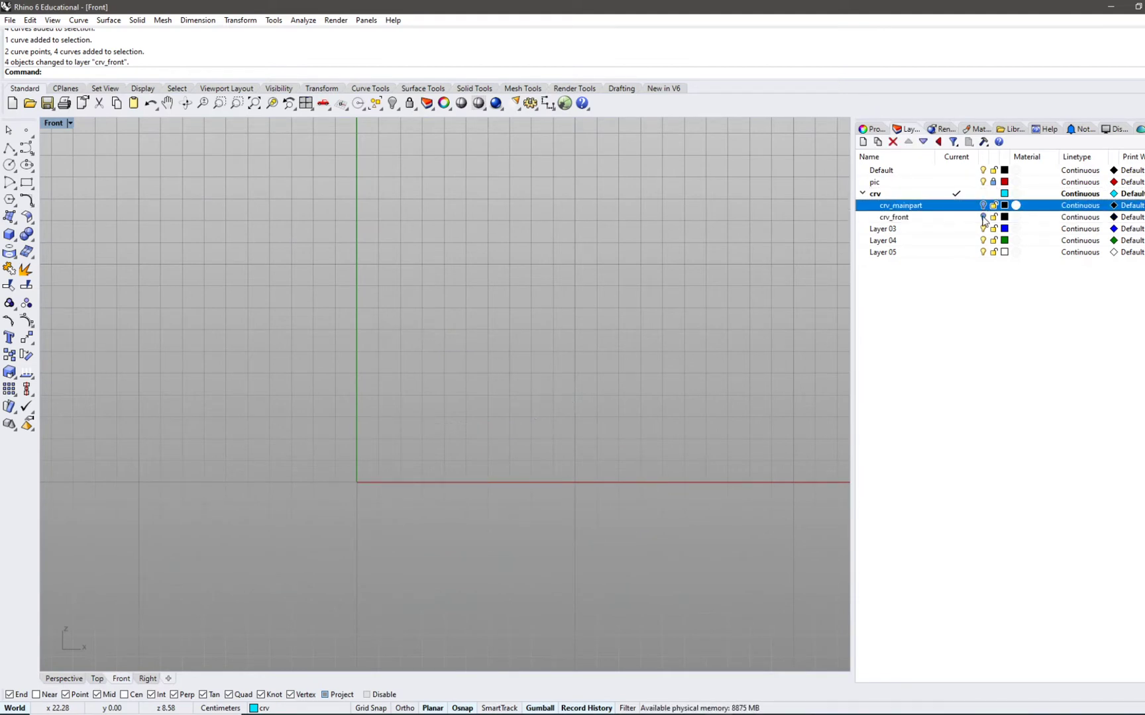
left_click(982, 217)
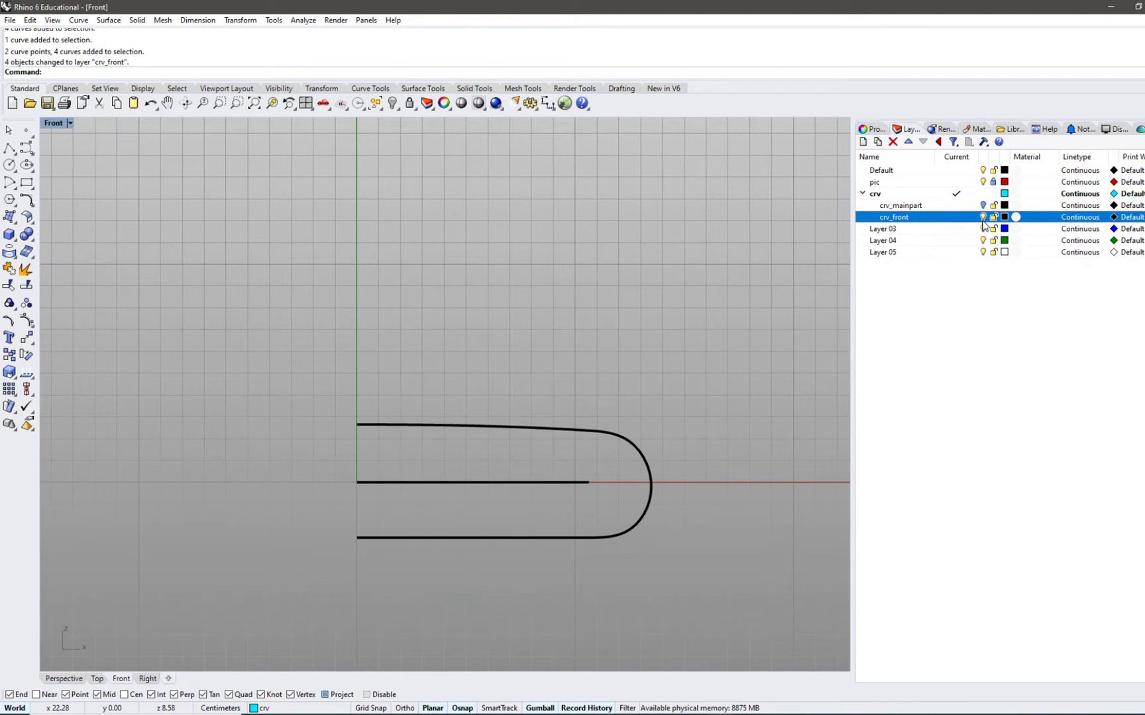
left_click(982, 219)
left_click(983, 206)
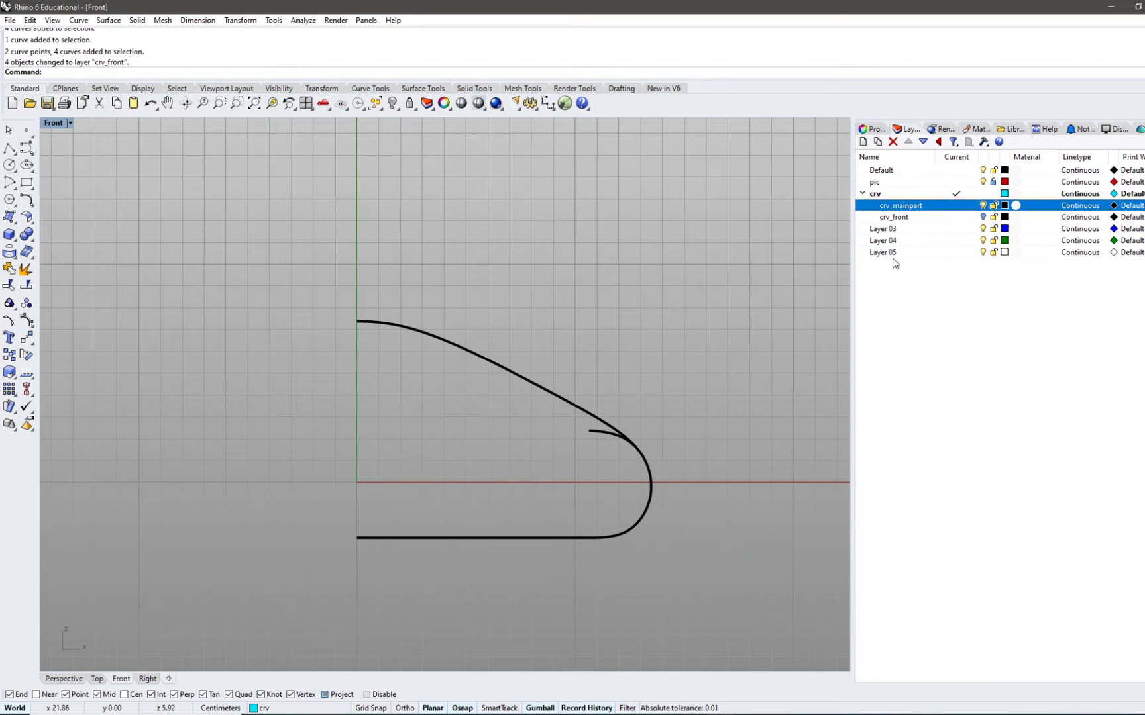
- Try to split the sloping blend curve using the rounded end curve as the cutting object
scroll(631, 441, "up", 4)
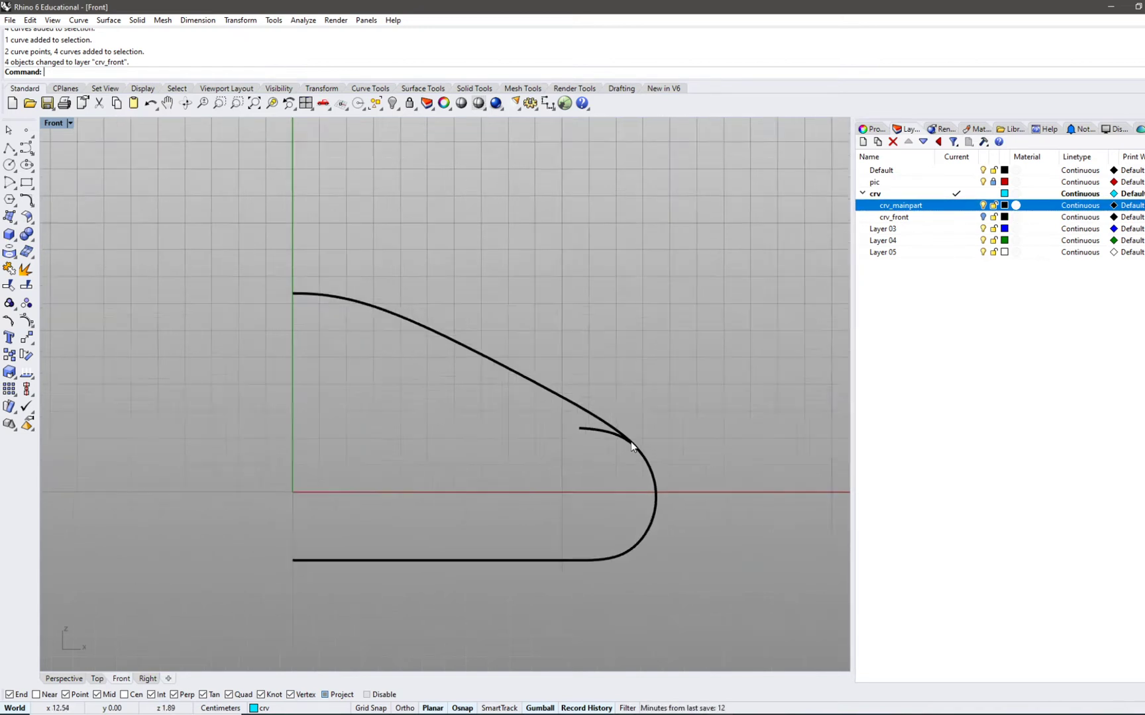
left_click(587, 421)
left_click(611, 506)
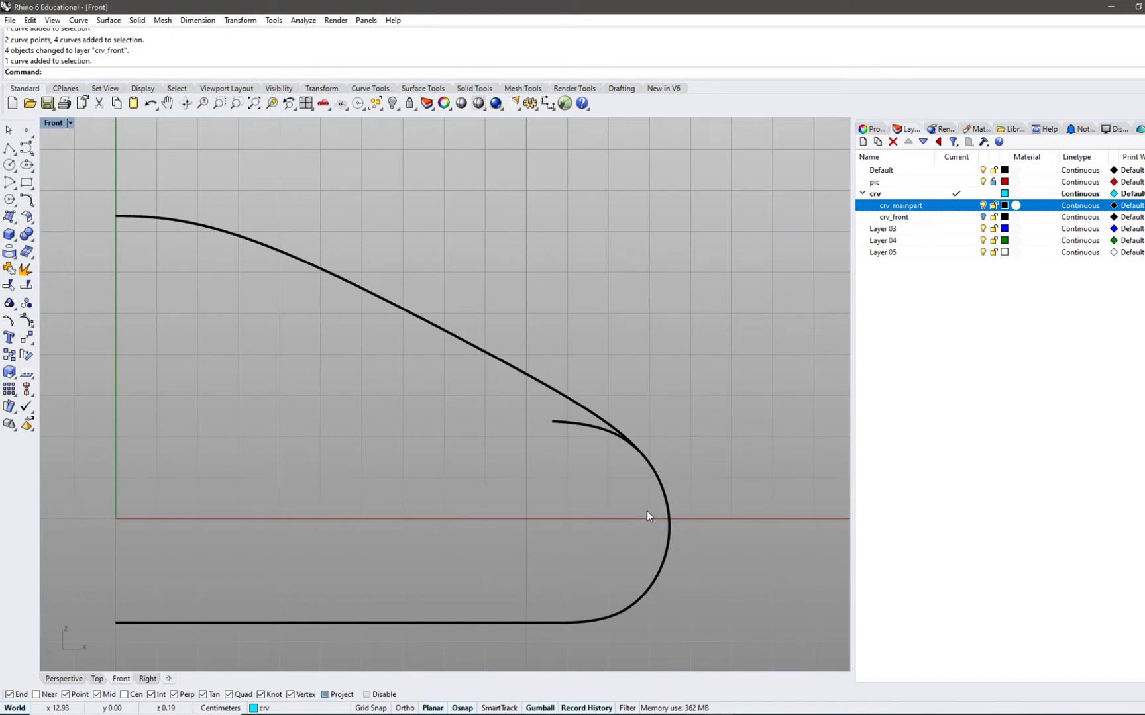
left_click(665, 493)
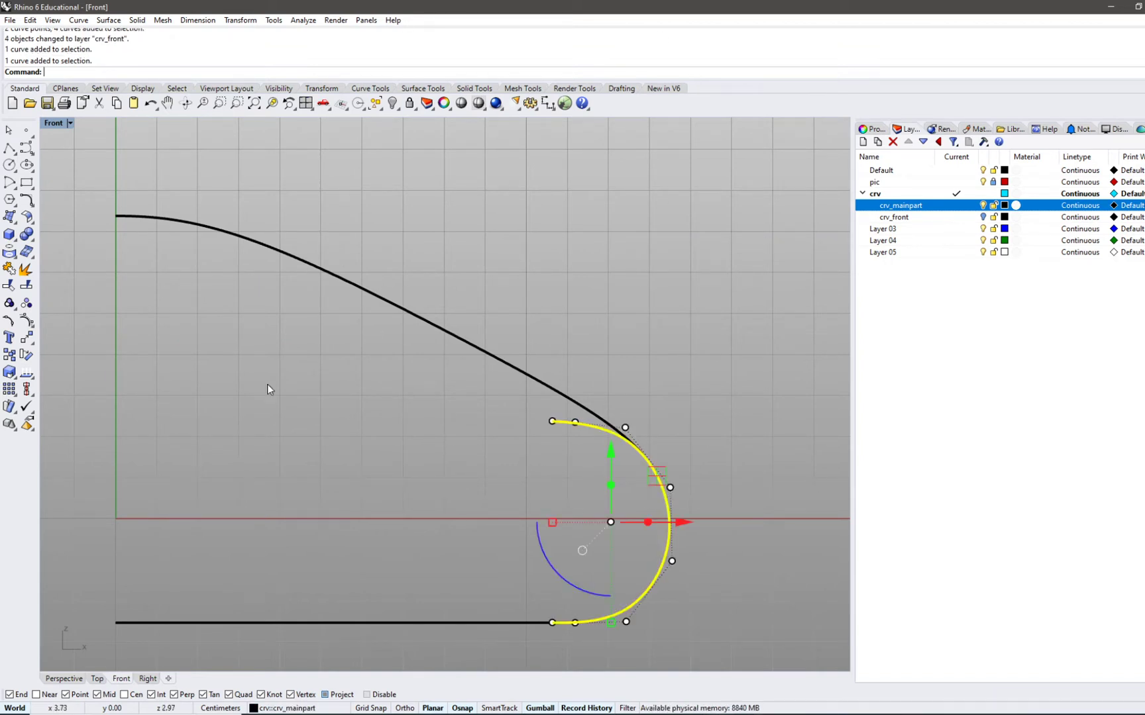
left_click(25, 291)
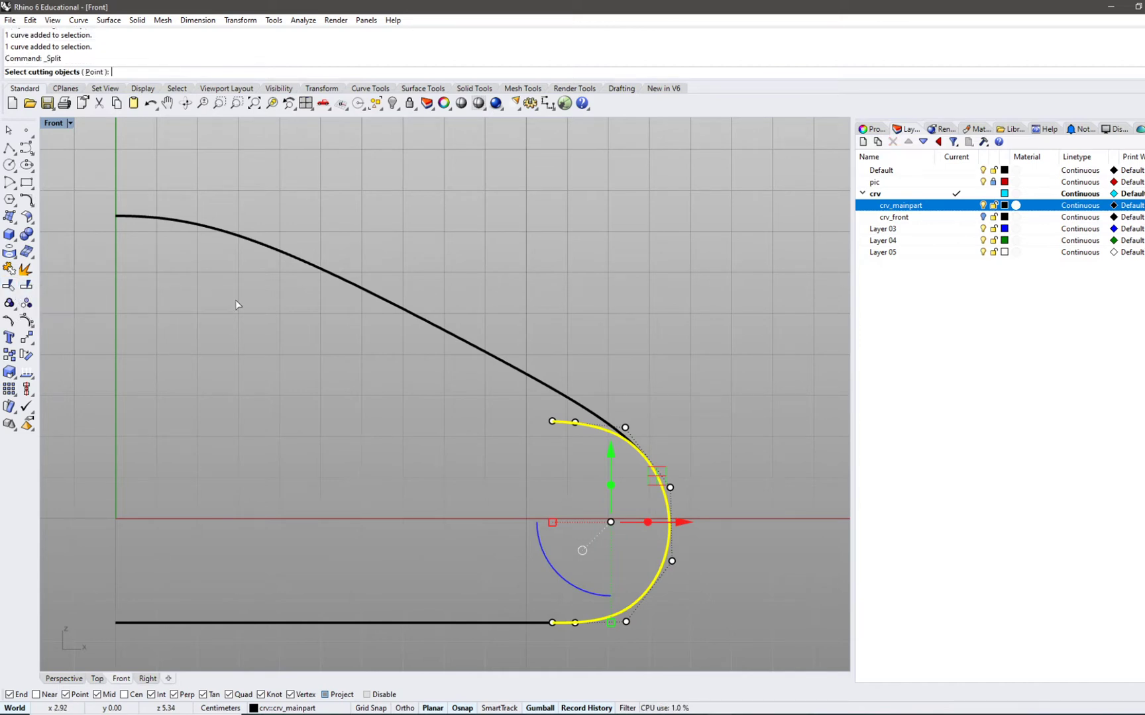
left_click(516, 375)
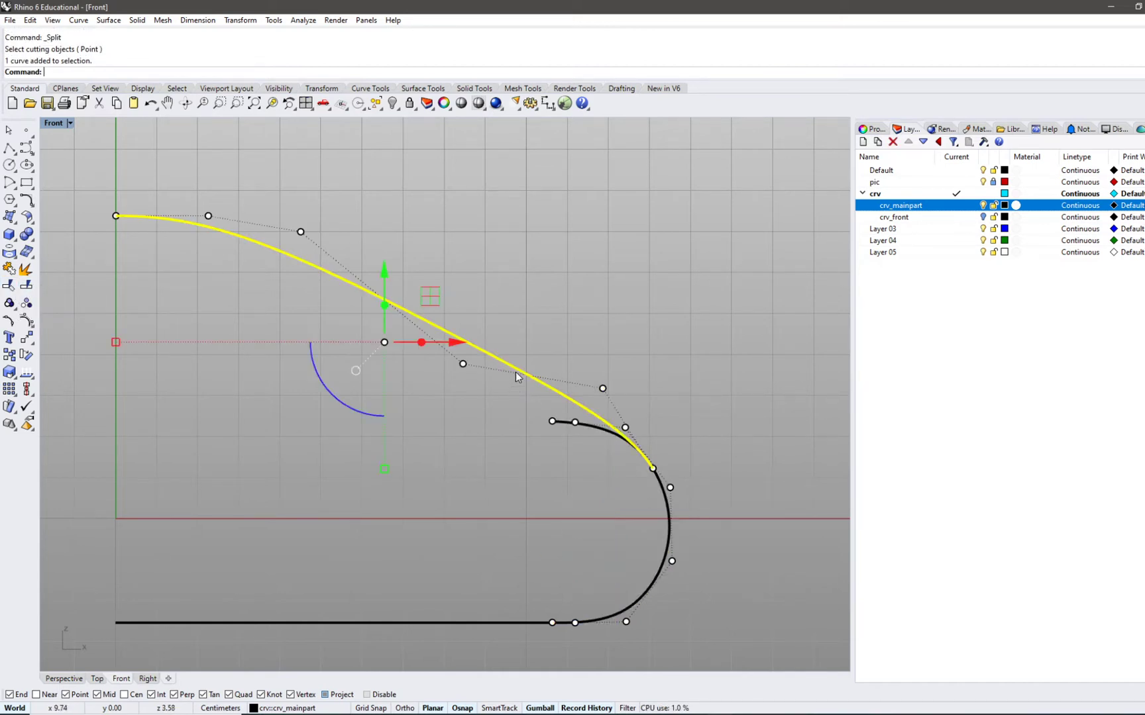
left_click(25, 287)
left_click(568, 428)
key("Return")
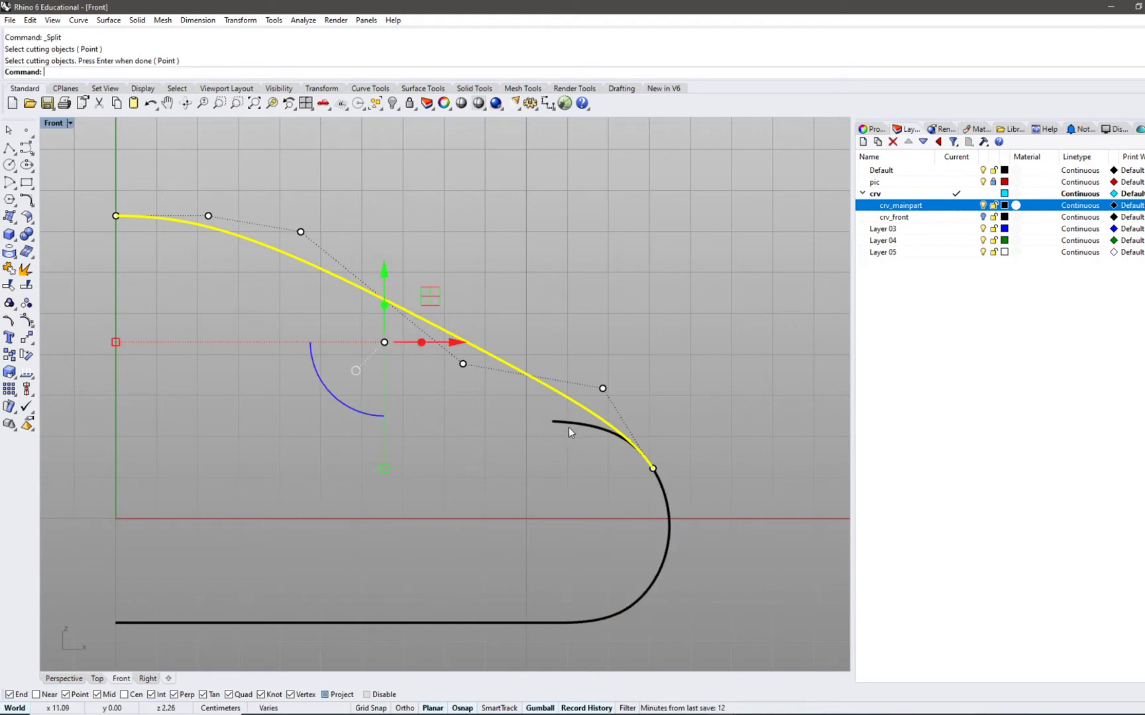
- Split the rounded end curve with the sloping curve and delete its leftover upper piece
left_click(218, 362)
left_click(563, 429)
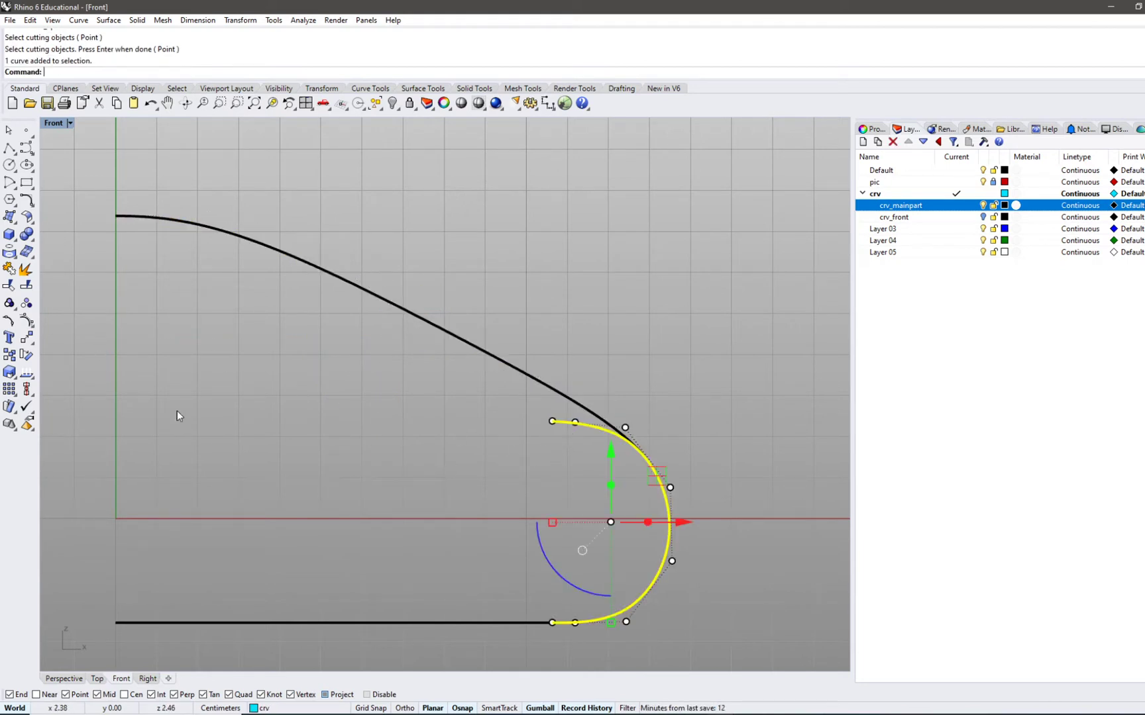
left_click(25, 286)
left_click(431, 322)
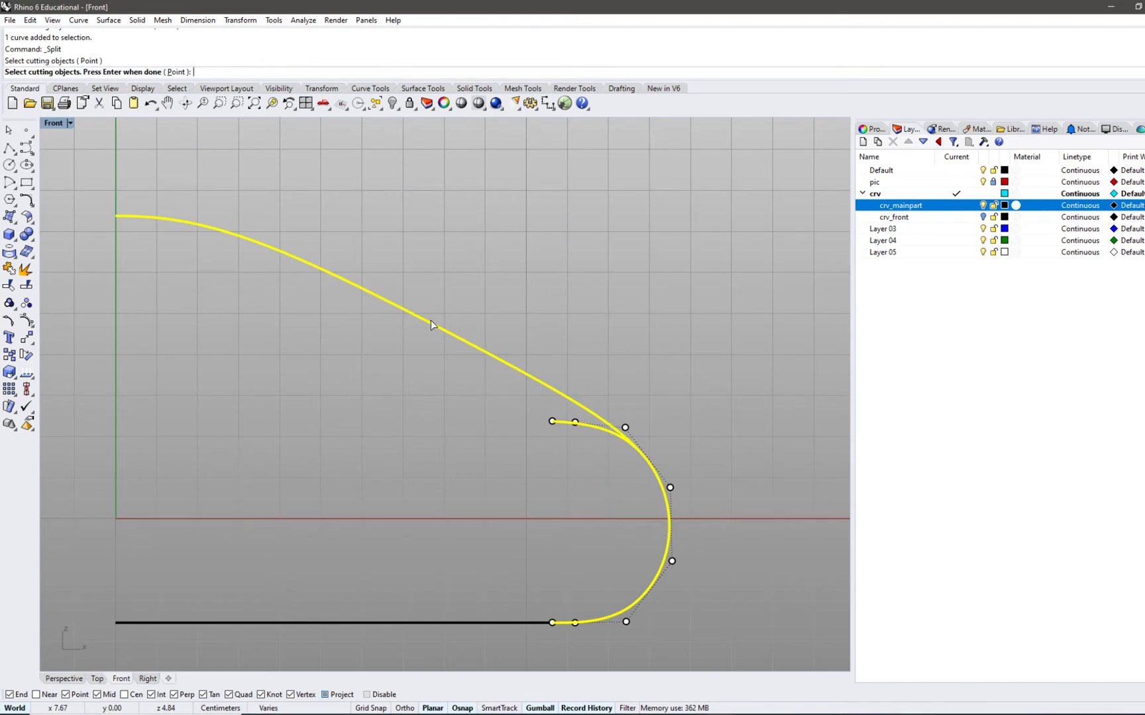
key("Return")
left_click(577, 430)
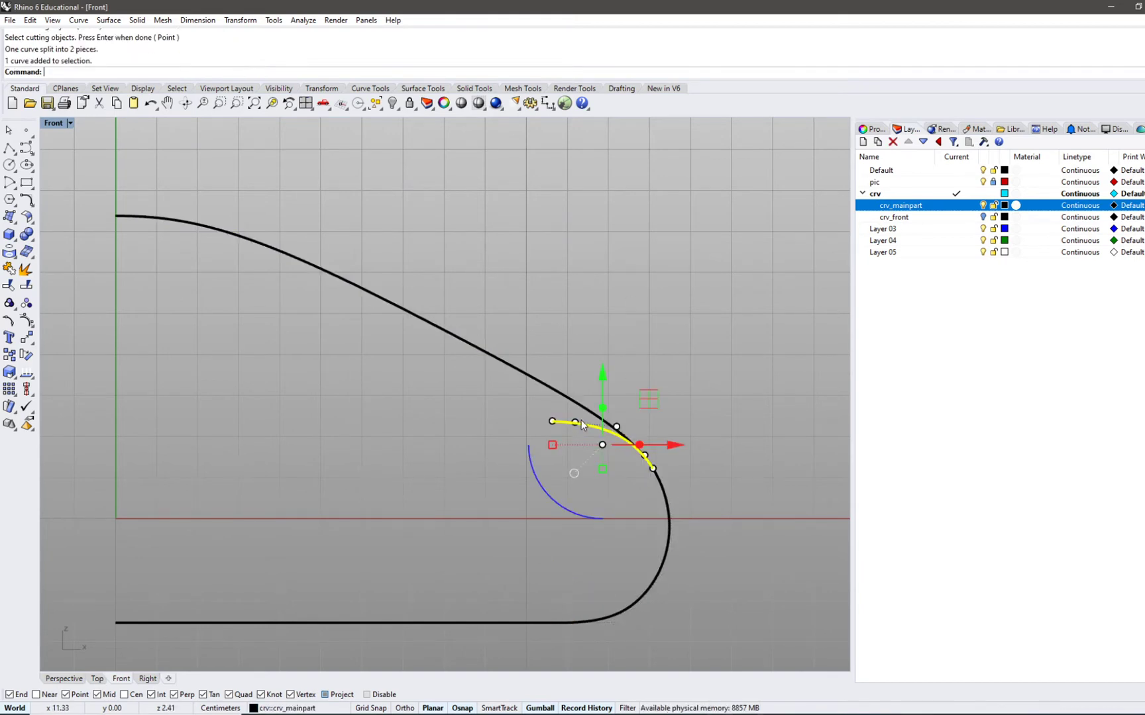
key("Delete")
- Make crv_mainpart the current layer and mirror the three profile curves with a copy across the vertical axis at the upper curve's end
scroll(538, 389, "down", 5)
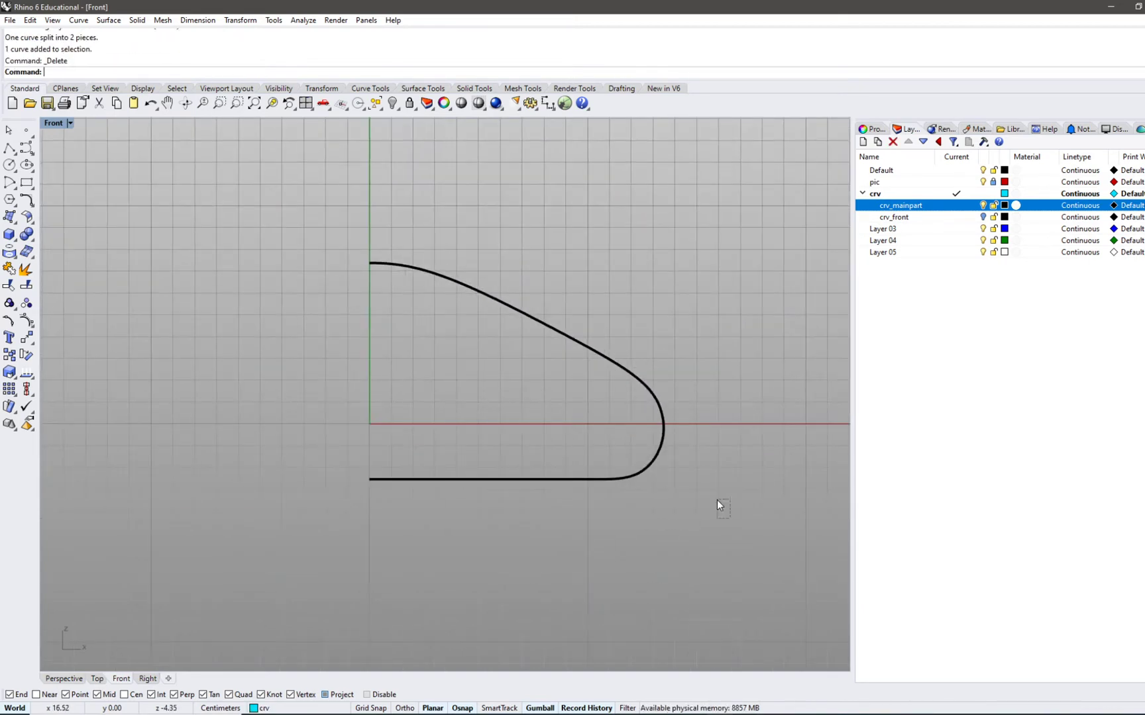
left_click_drag(730, 518, 312, 222)
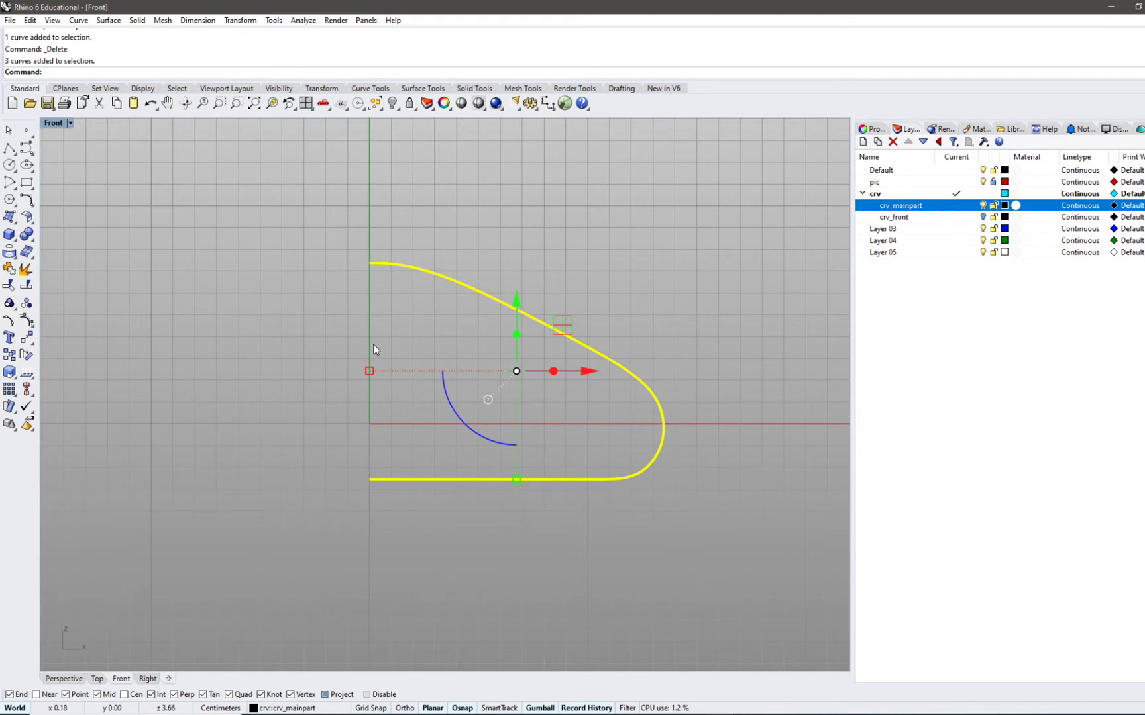
type("mirror")
key("Return")
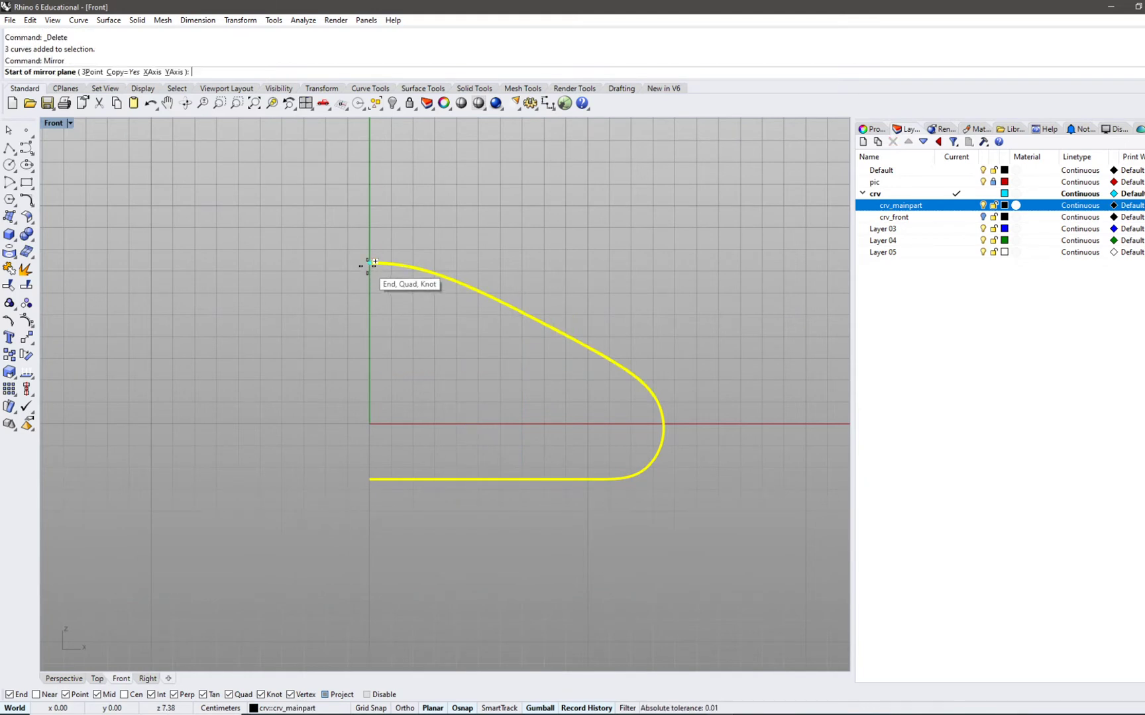
left_click(955, 205)
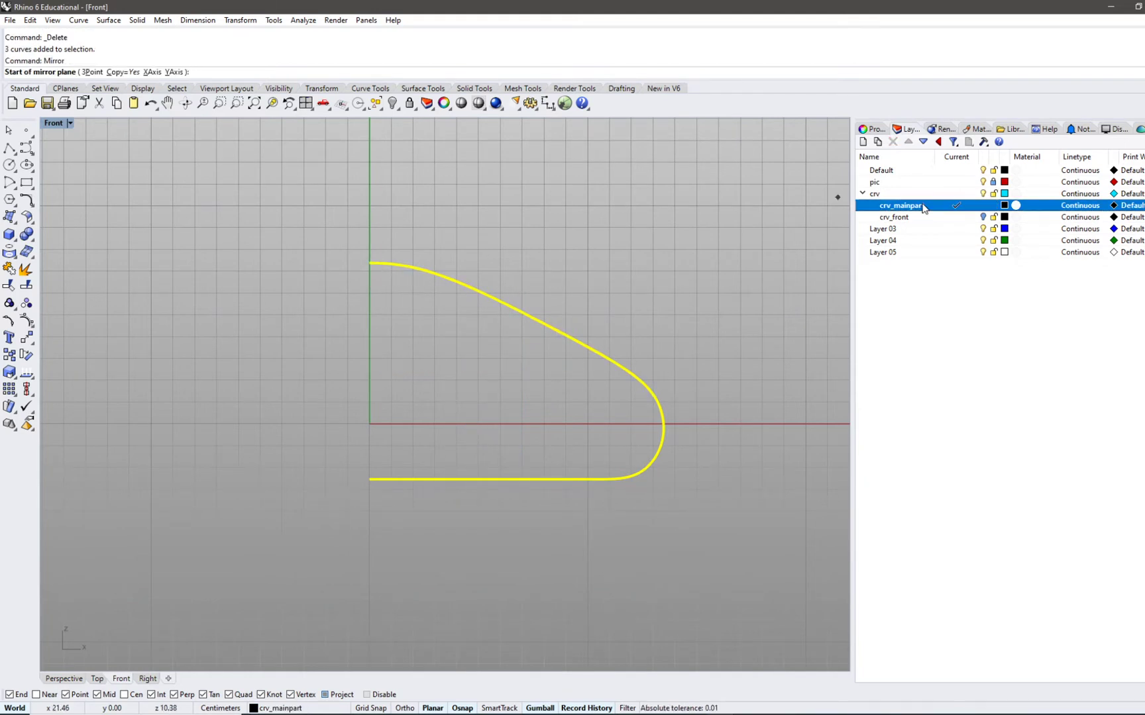
left_click(370, 263)
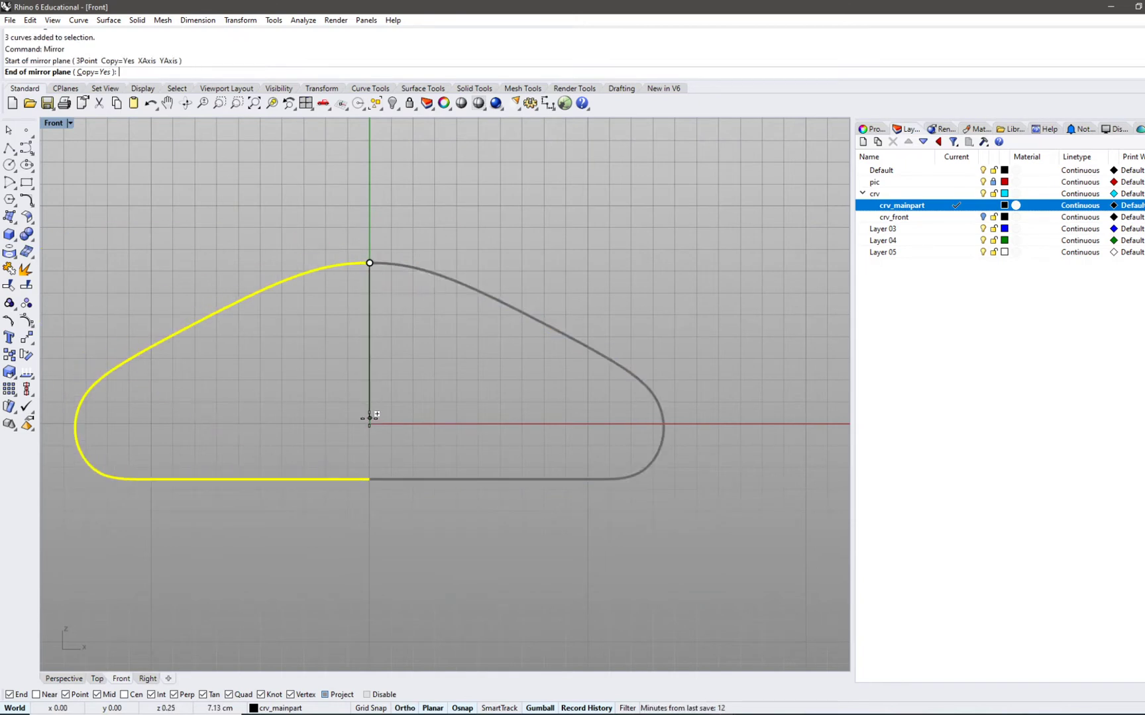
left_click(370, 418)
key("Escape")
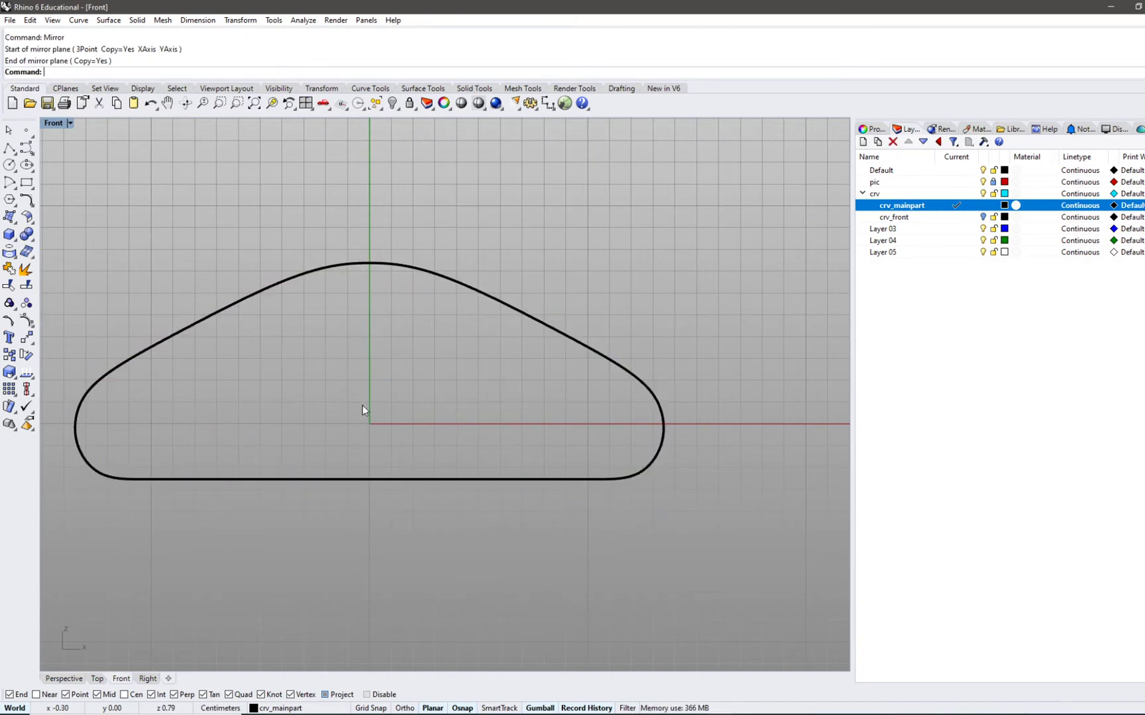
- Join all six curves of the mirrored main-part profile into one closed curve, working in the Perspective view
left_click_drag(697, 553, 73, 212)
double_click(53, 123)
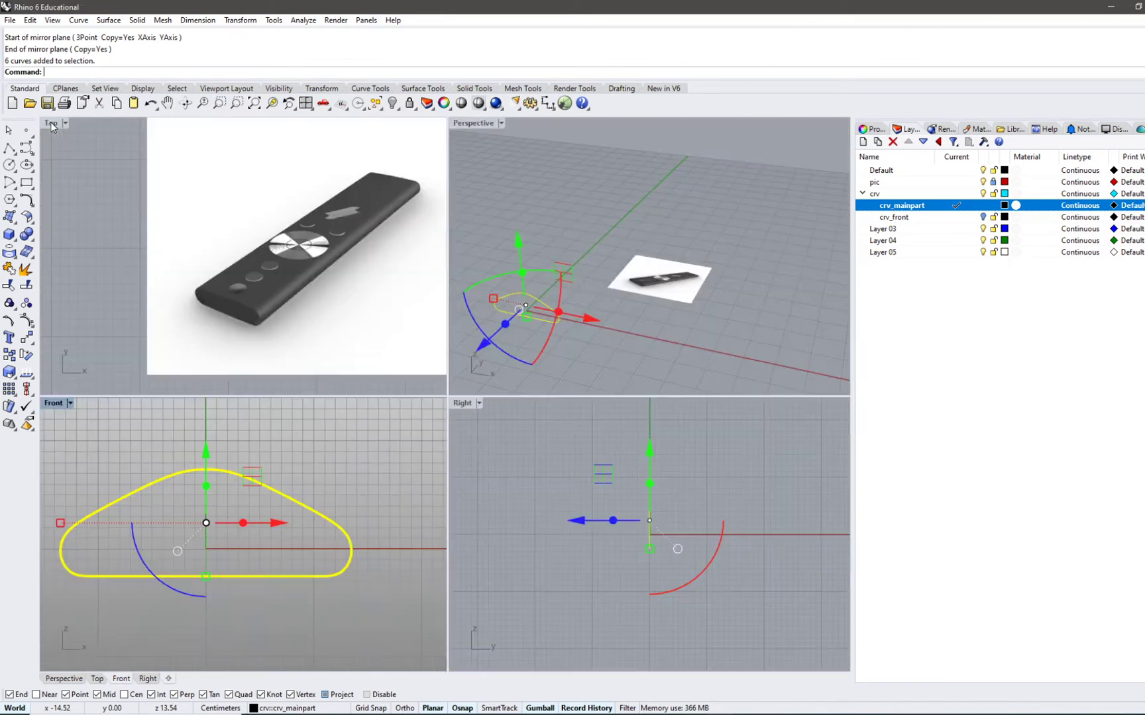
right_click_drag(467, 246, 462, 218)
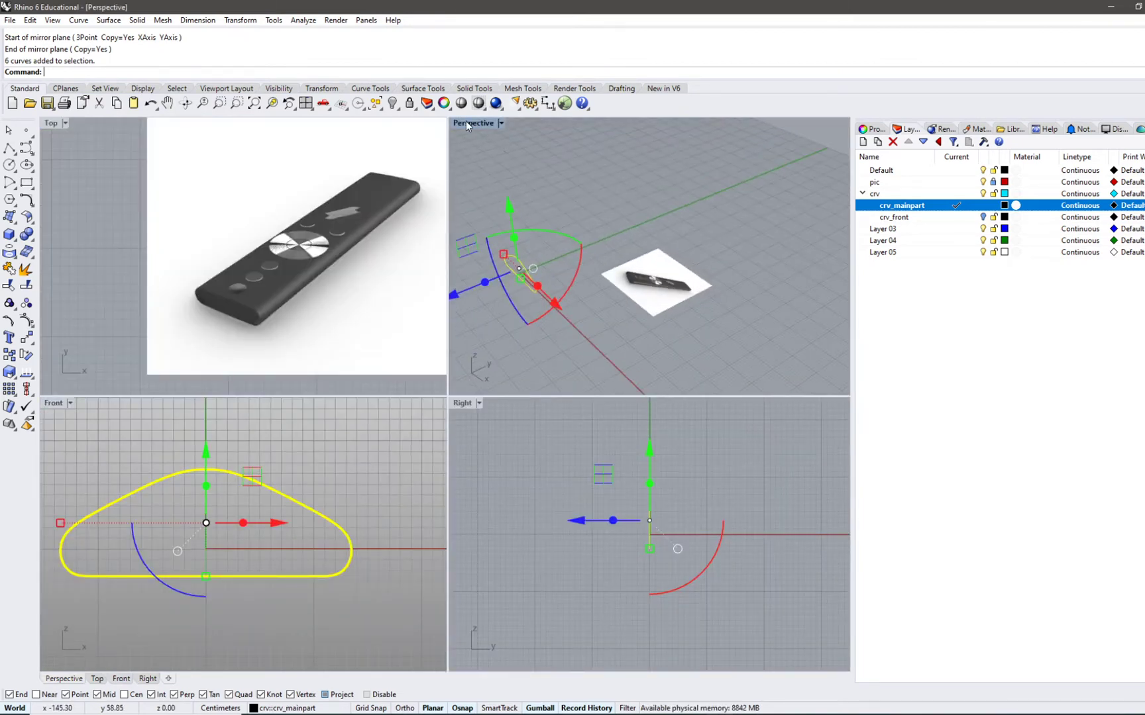
double_click(466, 123)
right_click_drag(424, 270, 421, 298)
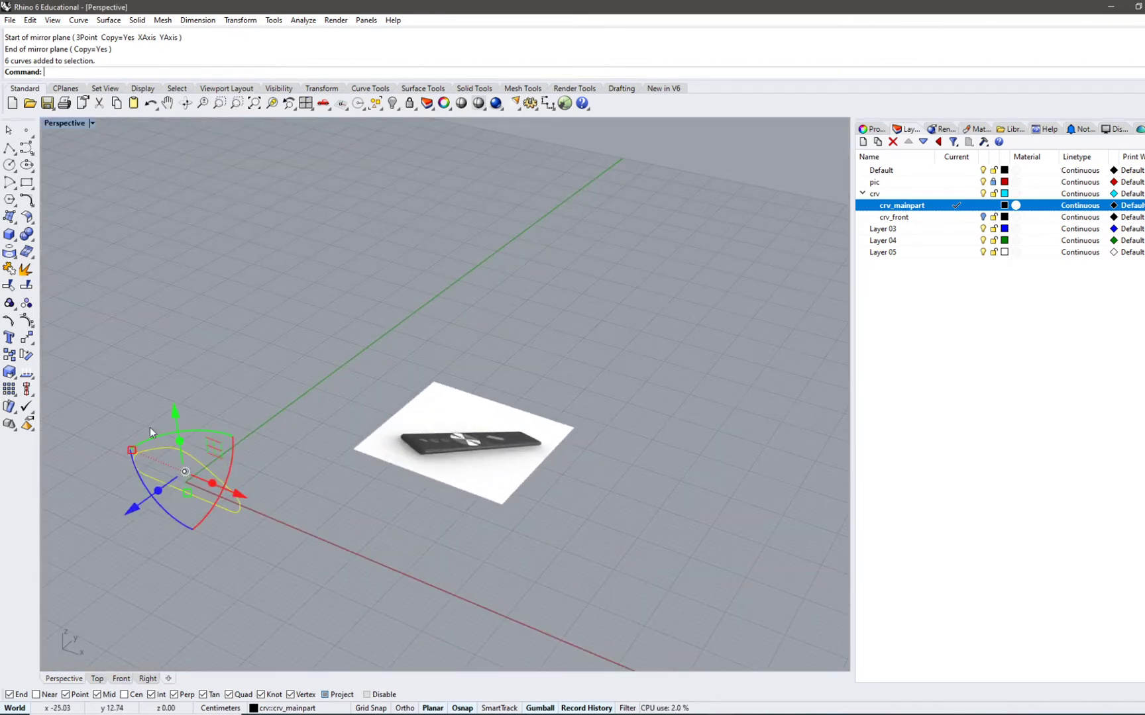
left_click(25, 272)
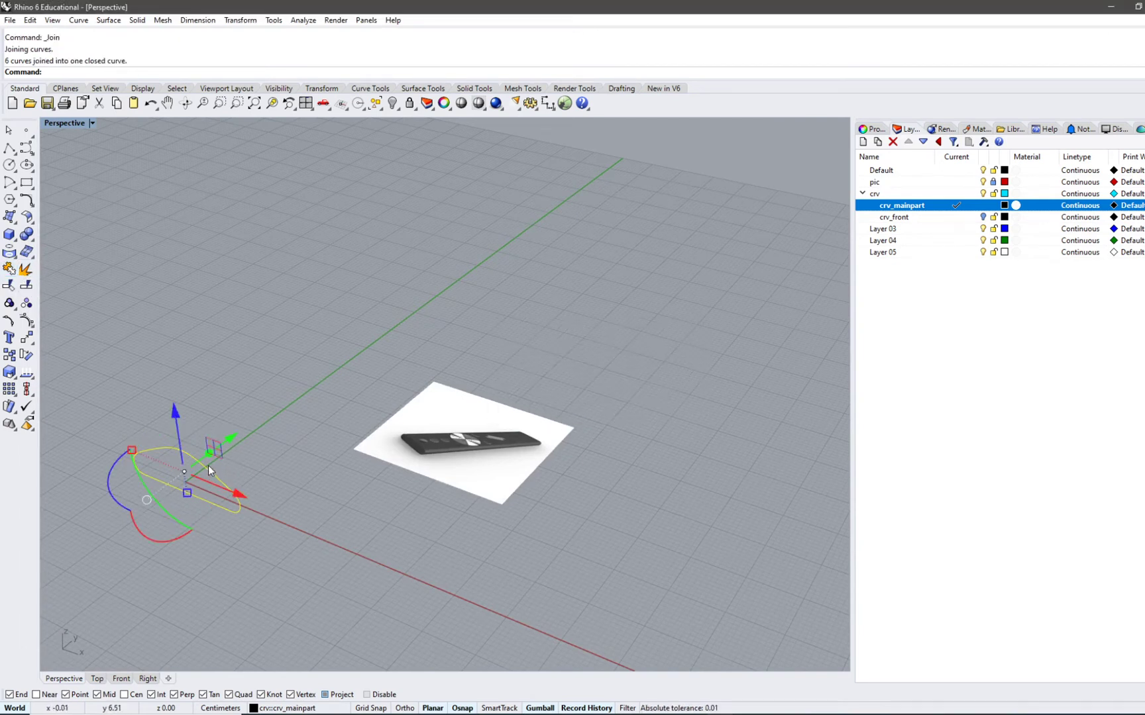
- Extrude the closed main-part profile with the gumball backwards along the green Y axis into a long hollow body
scroll(209, 457, "up", 5)
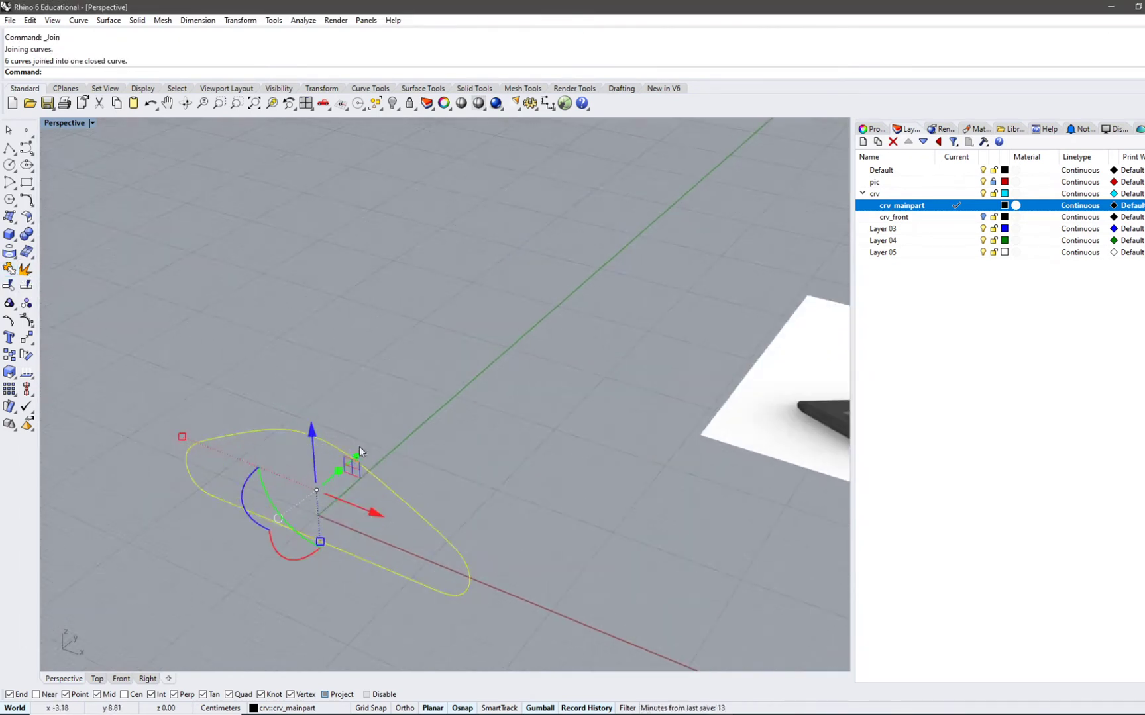
scroll(340, 471, "down", 3)
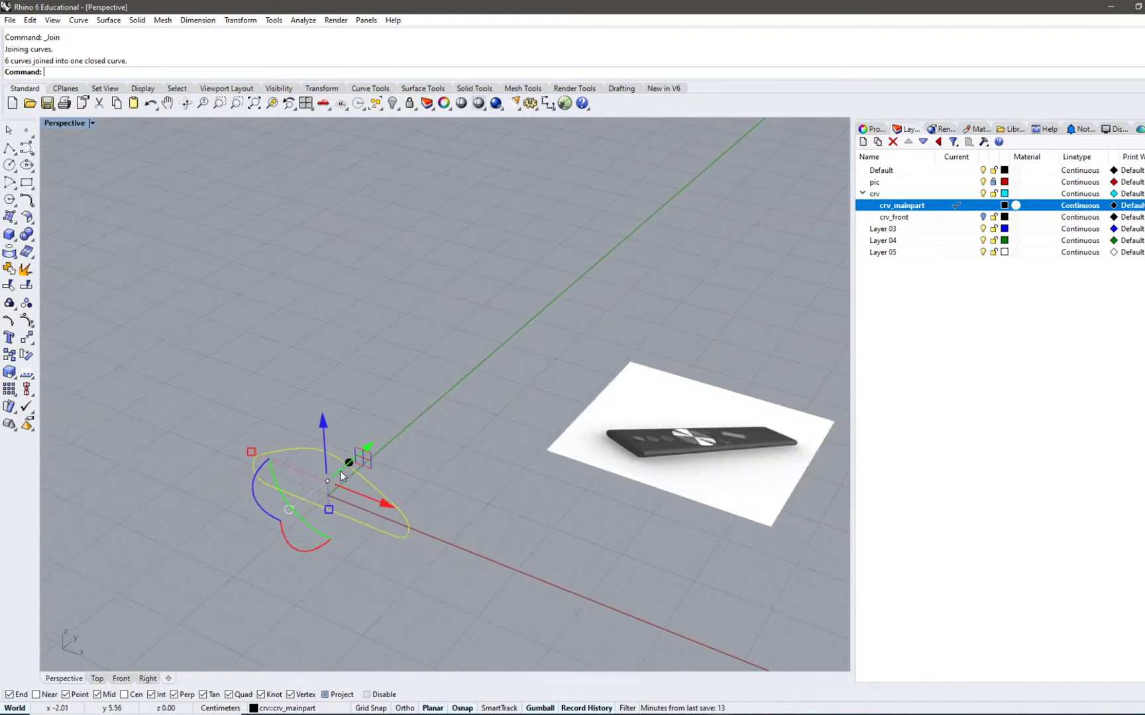
left_click_drag(352, 462, 657, 212)
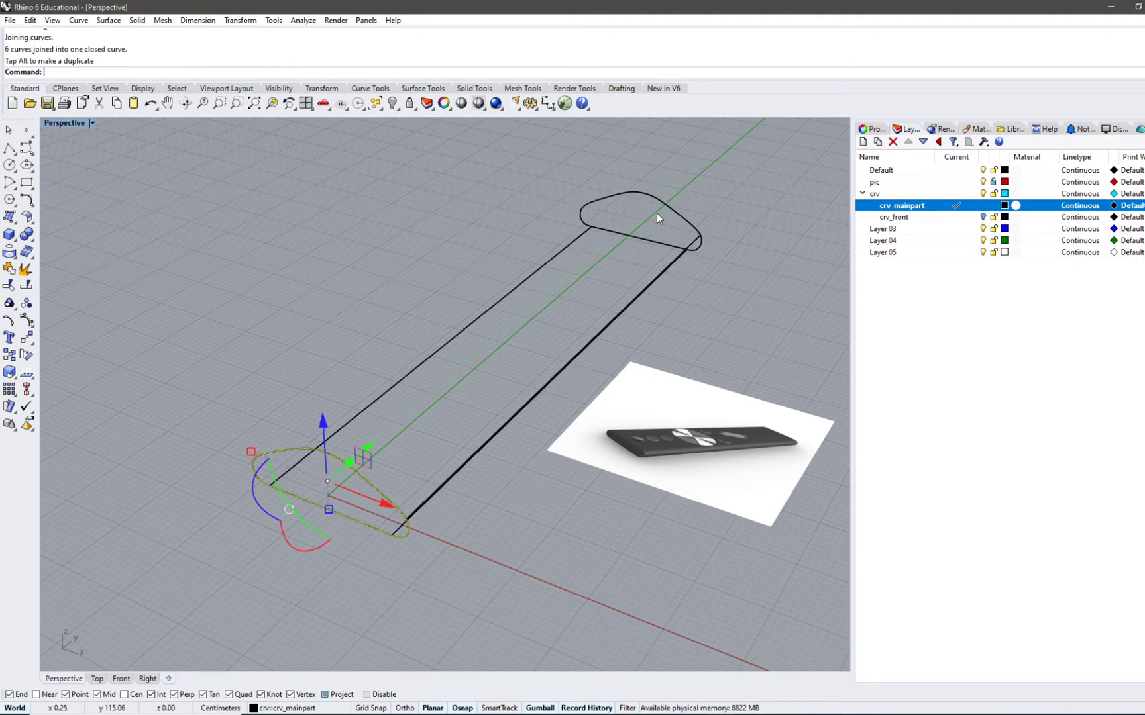
- Set the Perspective view to the Rendered display mode and orbit around the extruded body
left_click(90, 123)
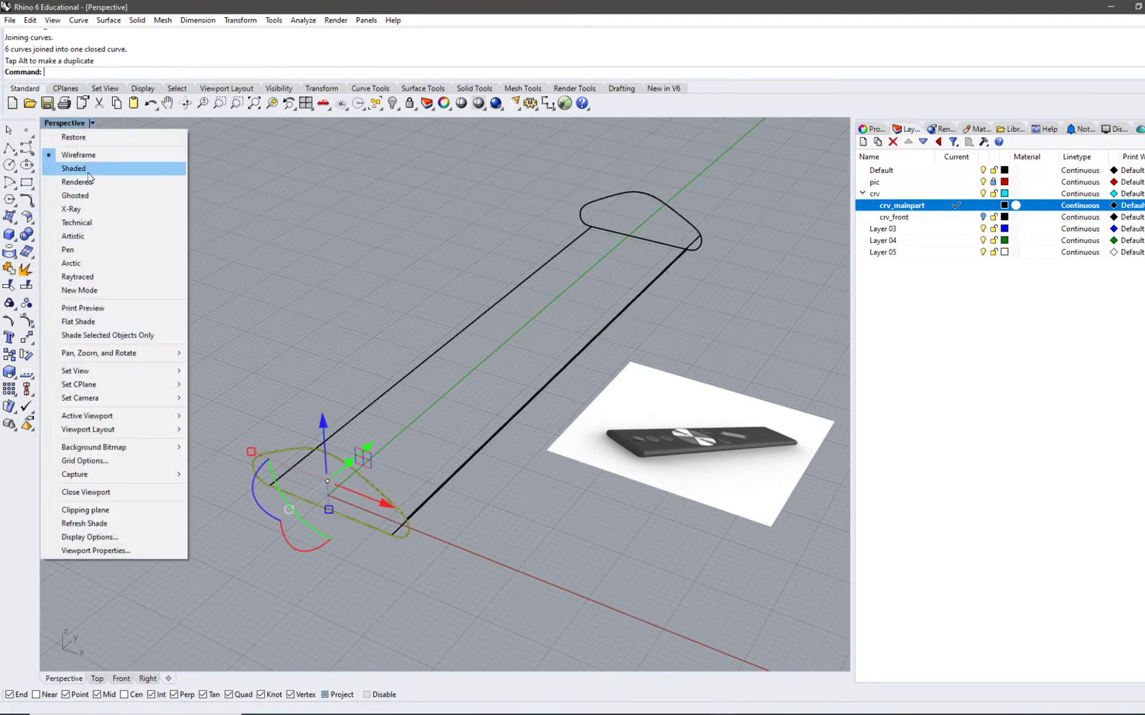
left_click(91, 182)
mouse_move(243, 365)
right_mouse_down()
mouse_move(324, 371)
mouse_move(243, 391)
right_mouse_up()
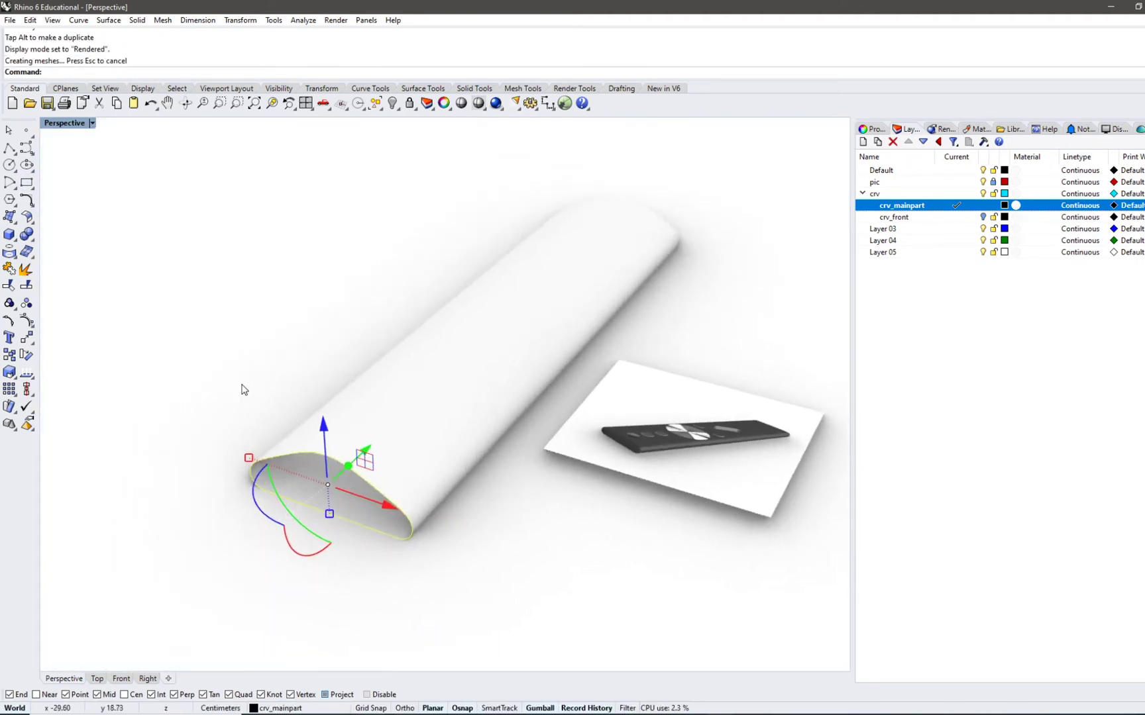
- Set the Perspective view to the Shaded display mode and orbit to the open front end of the extruded body
left_click(92, 123)
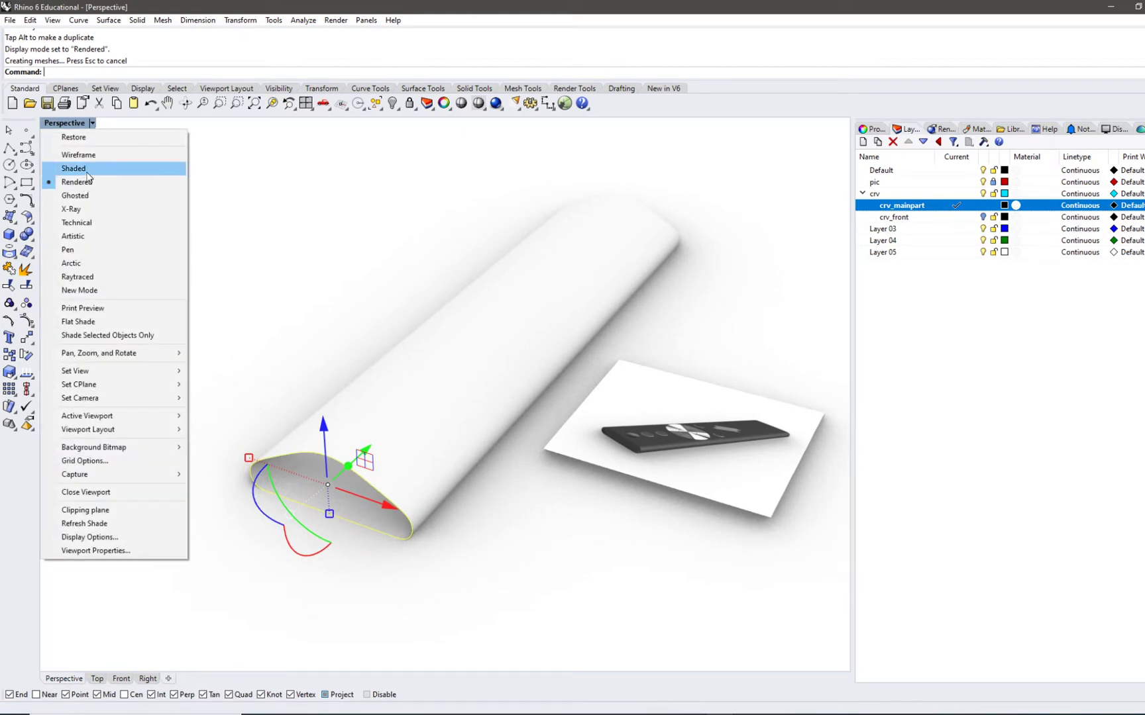
left_click(73, 171)
right_click_drag(393, 418, 549, 449)
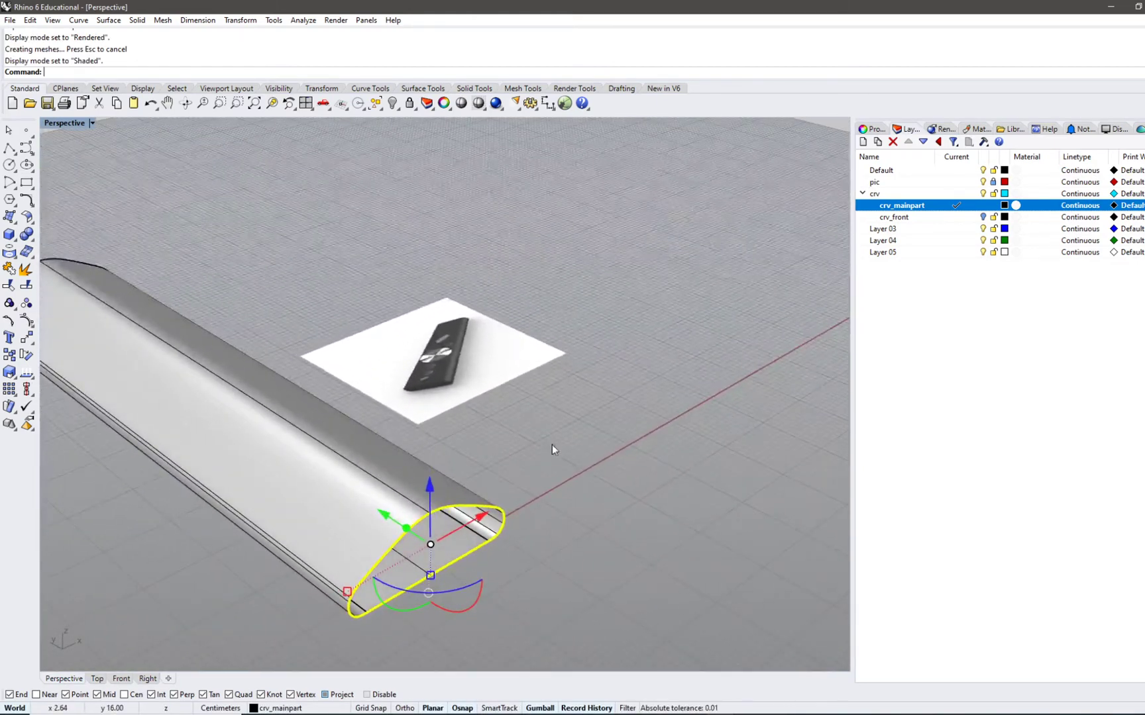
- Make crv_front the current layer, then hide and show the crv_mainpart layer to view the front curves alone
left_click(954, 217)
left_click(982, 206)
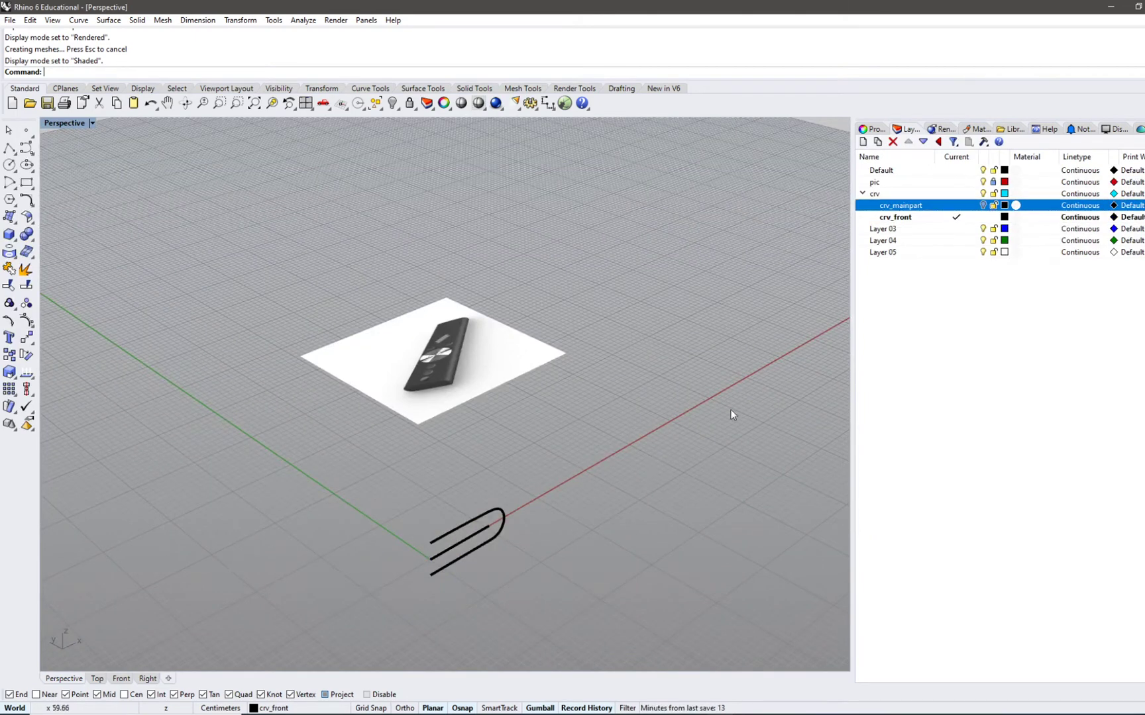
left_click(983, 205)
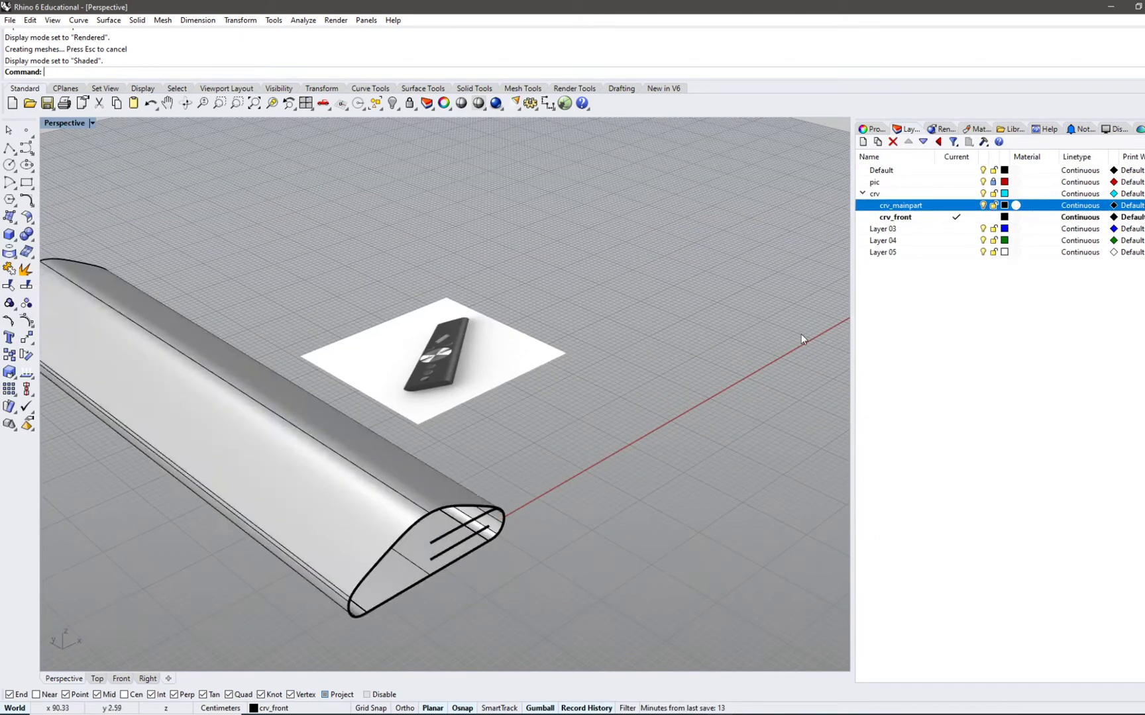
- Make Layer 03 current, rename it srf, and move the extruded body onto it
double_click(888, 228)
left_click(888, 228)
type("srf")
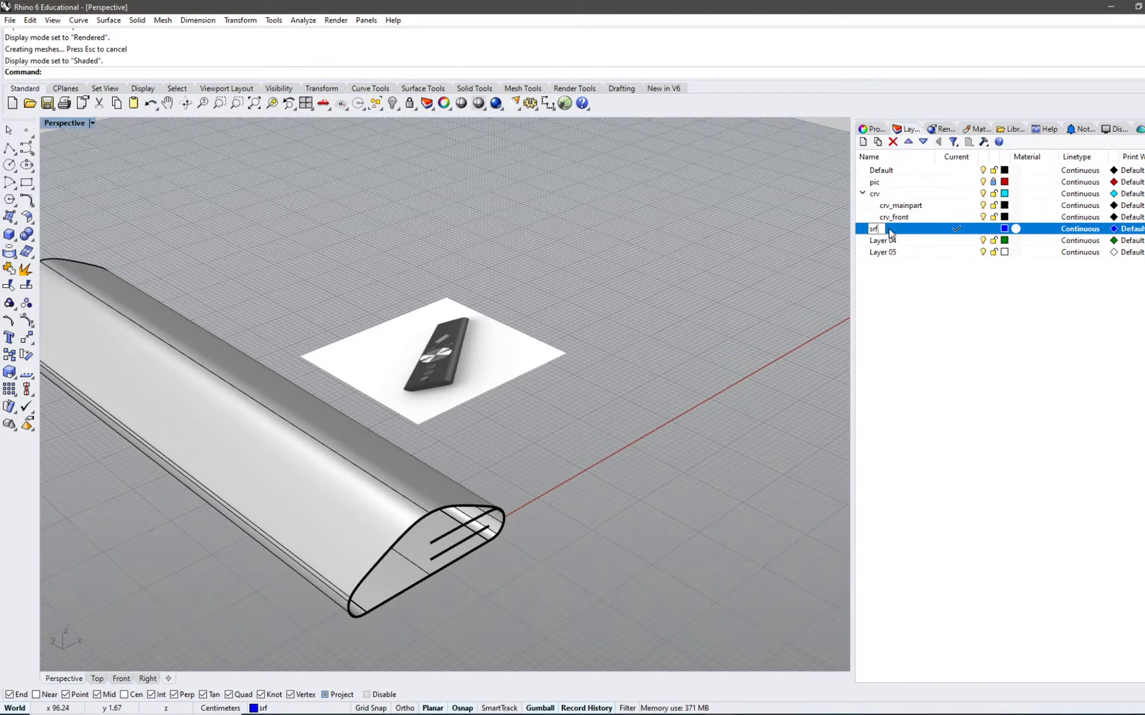
key("Return")
left_click(363, 503)
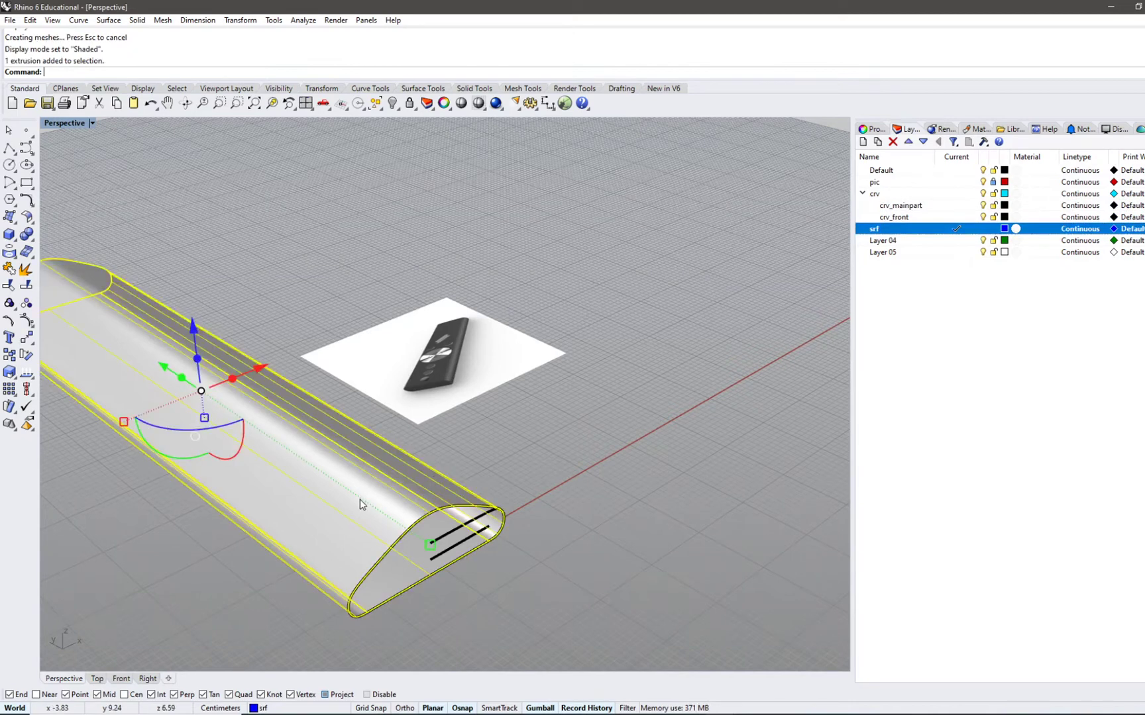
right_click(895, 229)
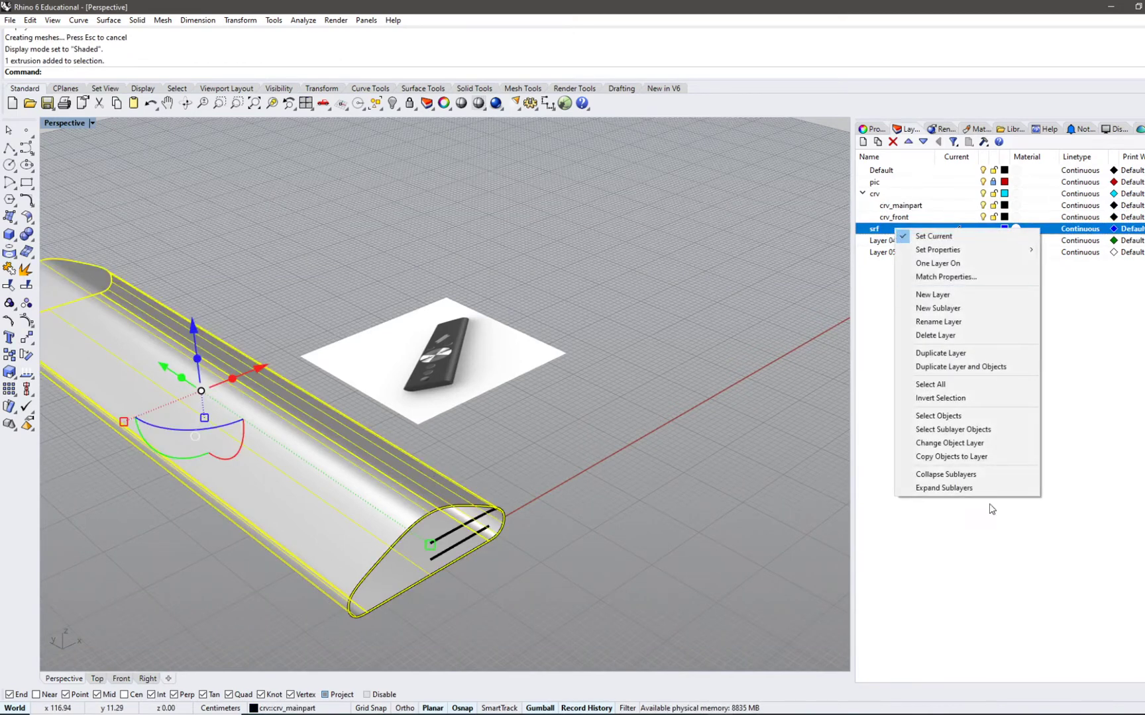
left_click(990, 448)
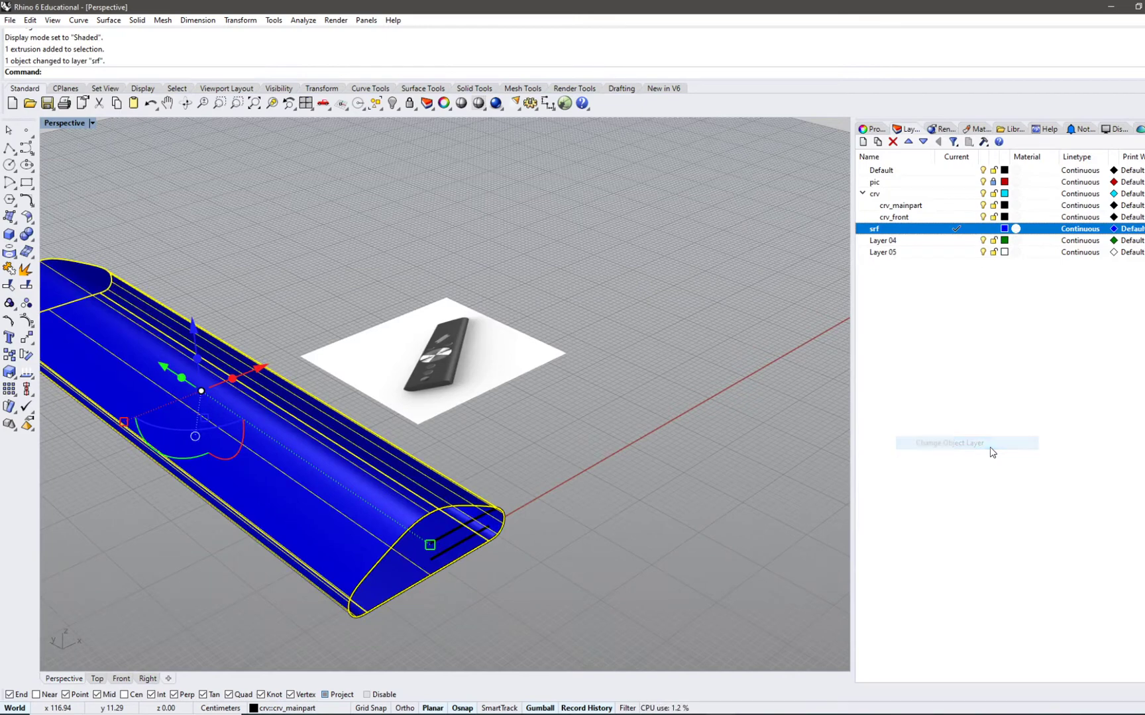
- Set the srf layer's color to turquoise with RGB 0, 255, 231
left_click(1004, 229)
left_click(139, 290)
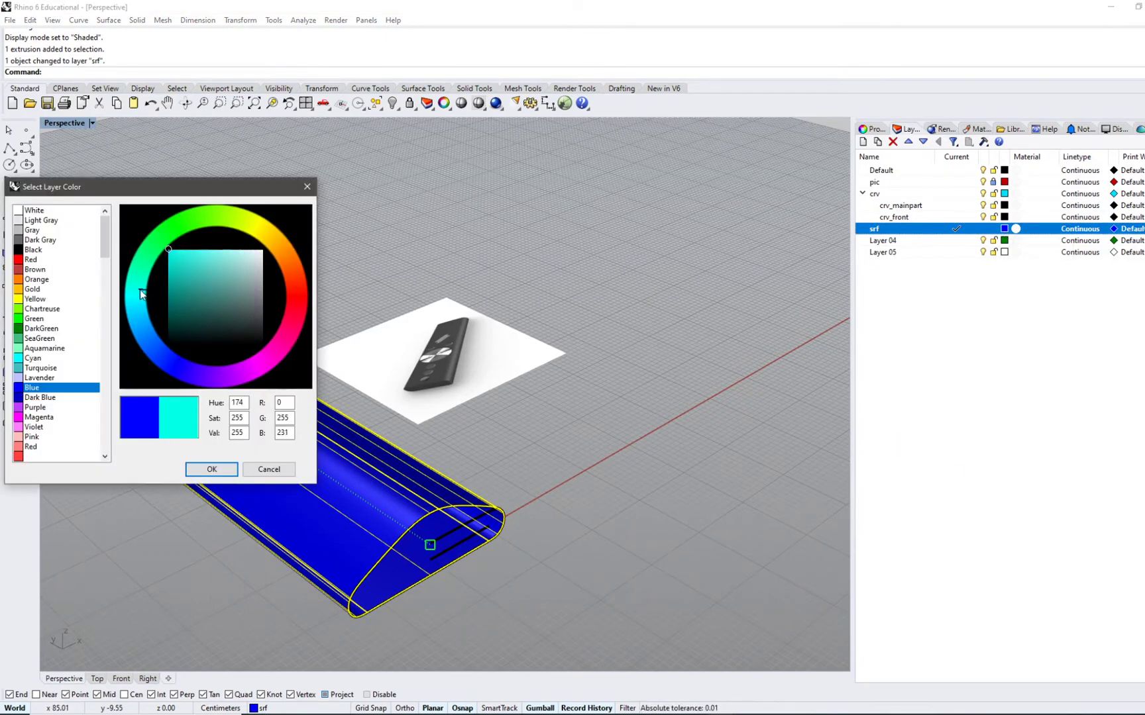
left_click(211, 469)
- Deselect the body and examine its shape, open front end and profile curves from several angles against the reference picture
right_click_drag(481, 552, 488, 524)
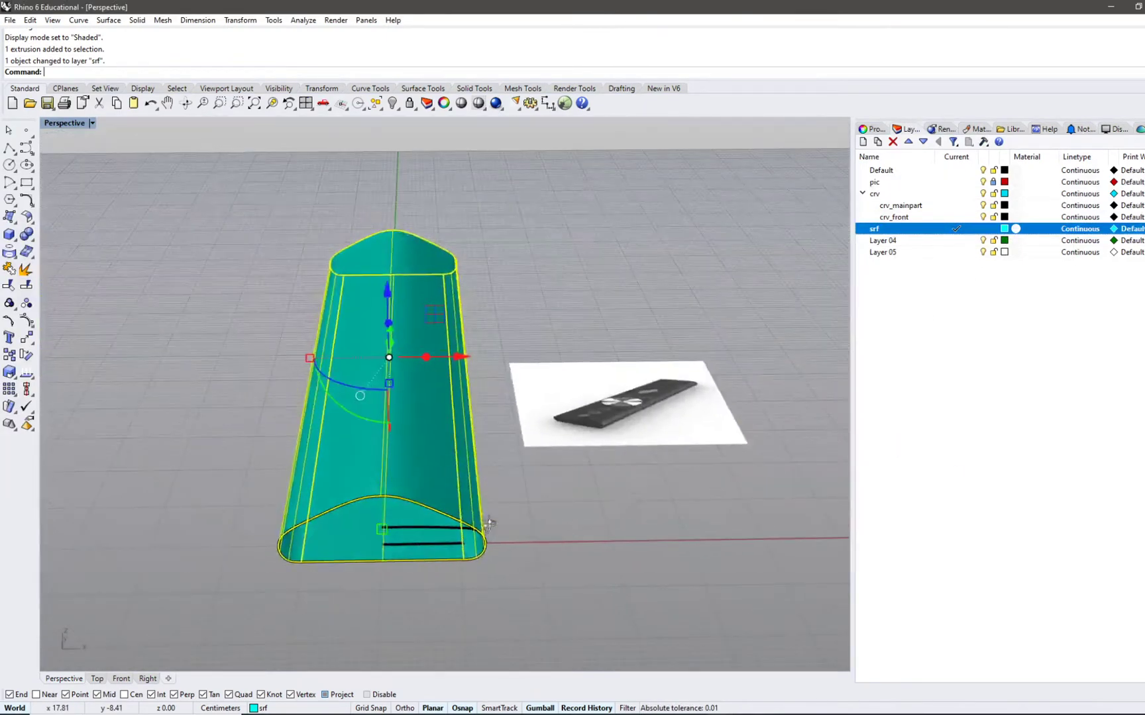
right_click_drag(706, 466, 504, 464)
left_click(479, 555)
right_click_drag(436, 491, 397, 530)
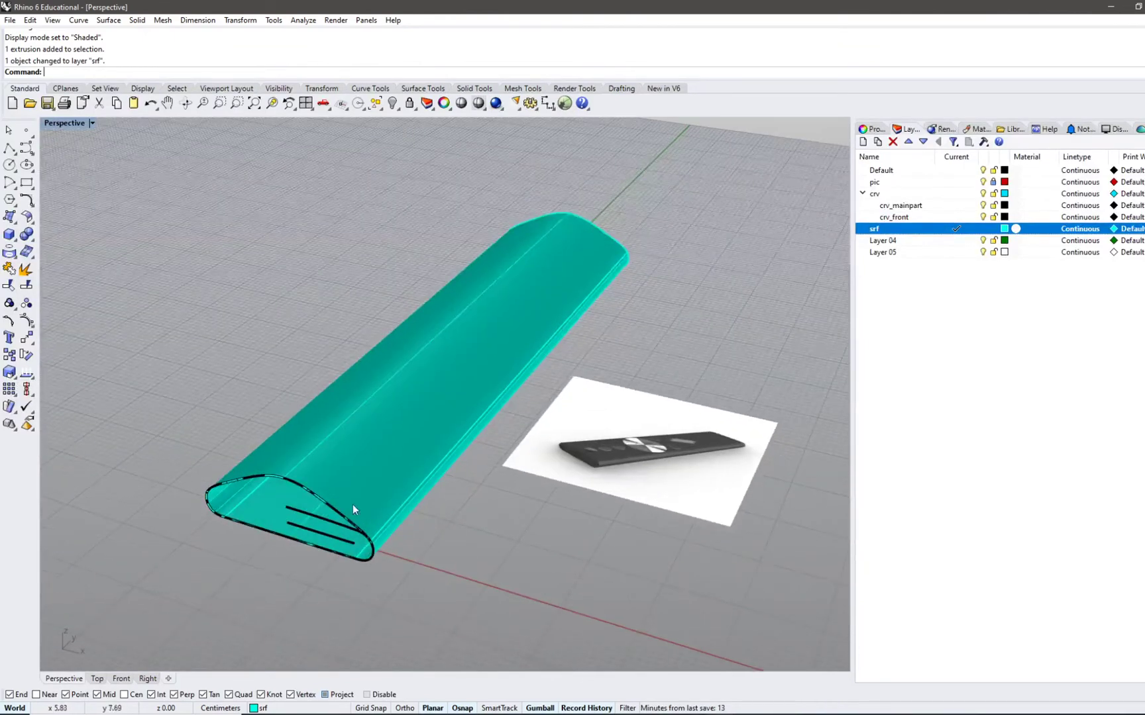
scroll(304, 543, "up", 8)
right_click_drag(304, 543, 347, 525)
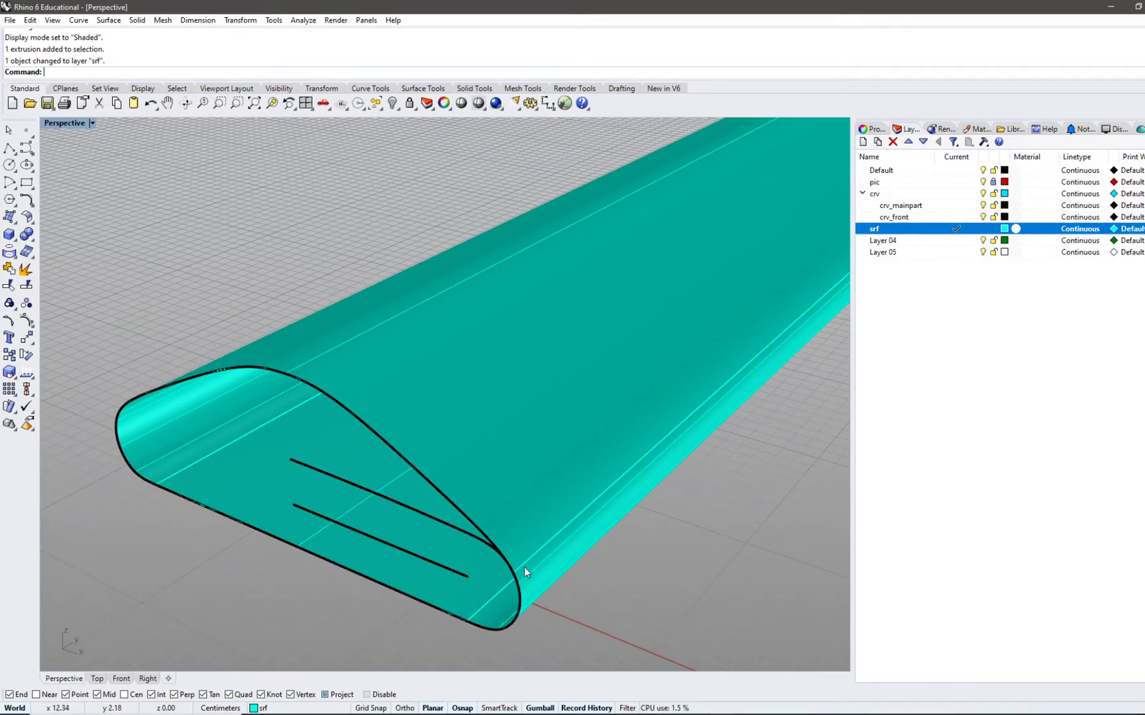
right_click_drag(470, 563, 322, 369)
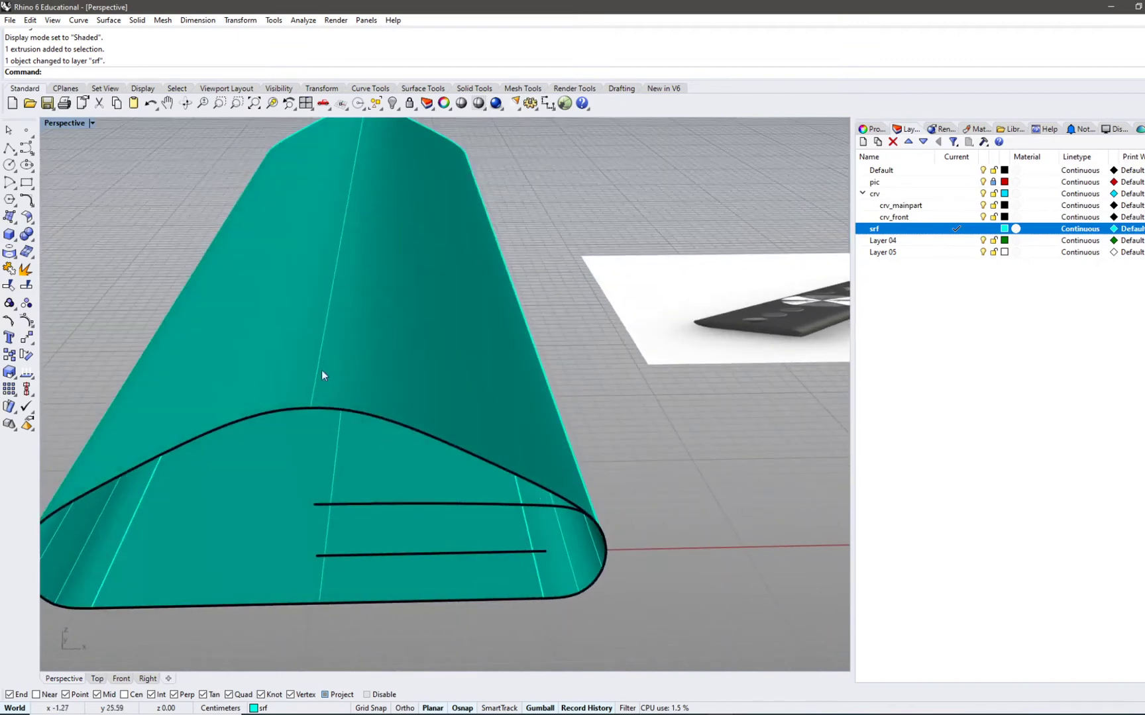
- Switch from the Perspective view to a maximized Top view showing the whole body and the reference picture
double_click(72, 124)
scroll(235, 198, "down", 4)
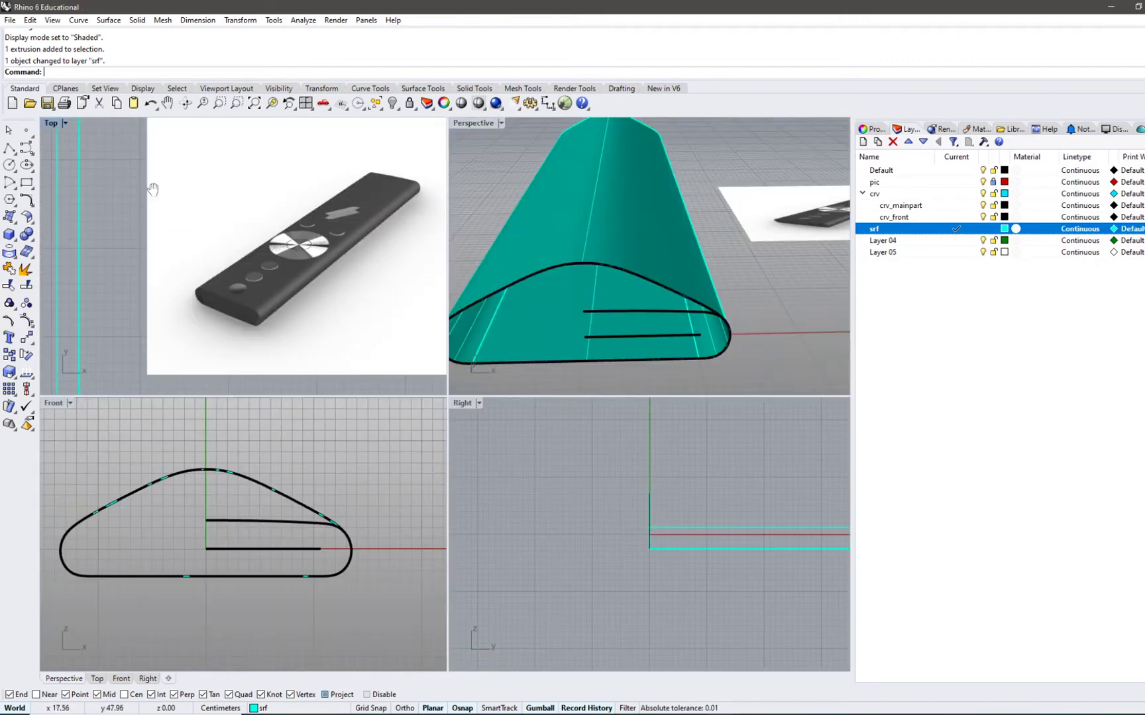
scroll(235, 197, "down", 3)
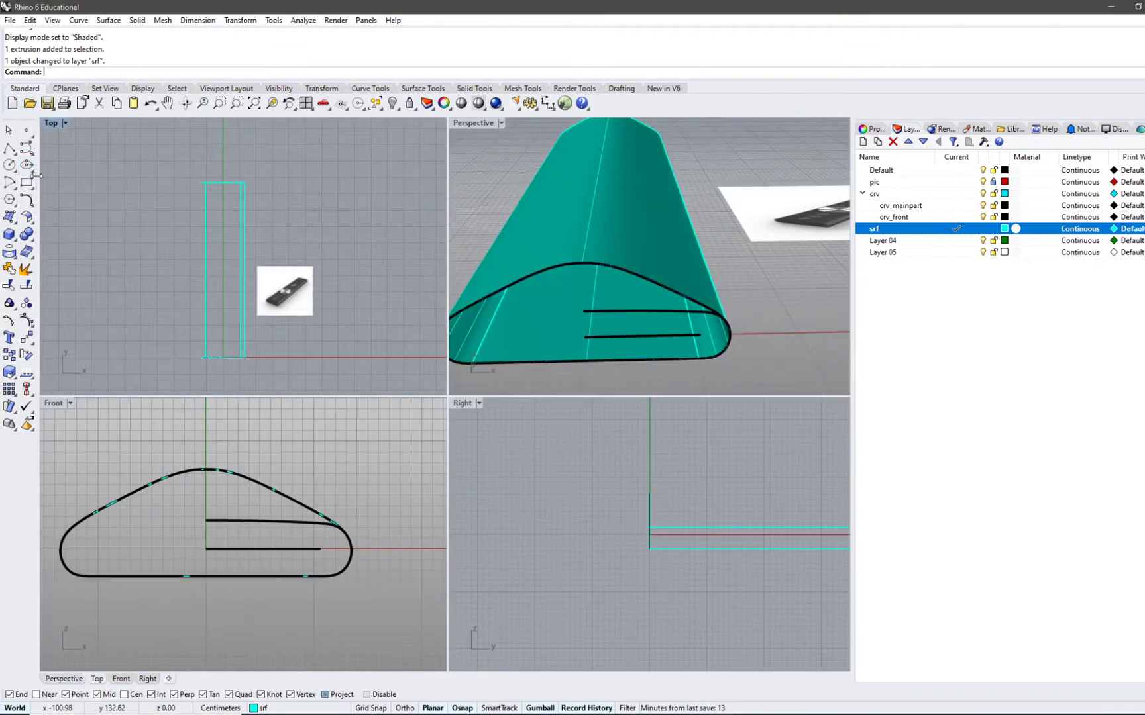
scroll(175, 219, "up", 4)
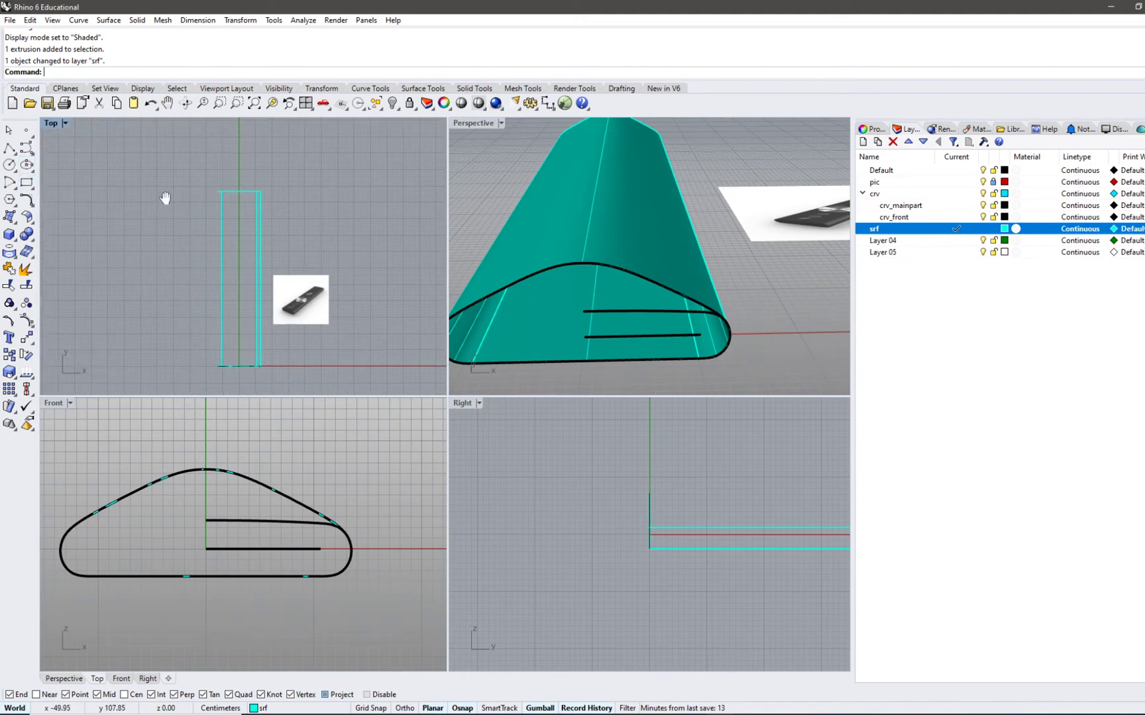
double_click(53, 123)
scroll(325, 274, "down", 3)
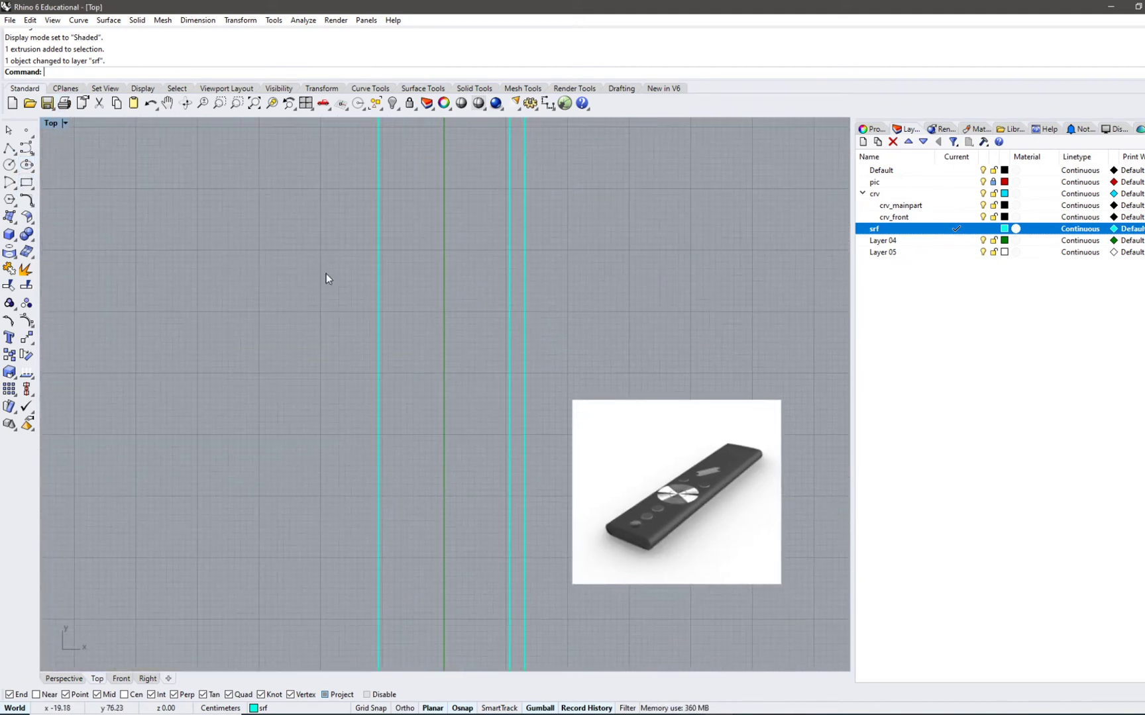
right_click_drag(337, 305, 355, 356)
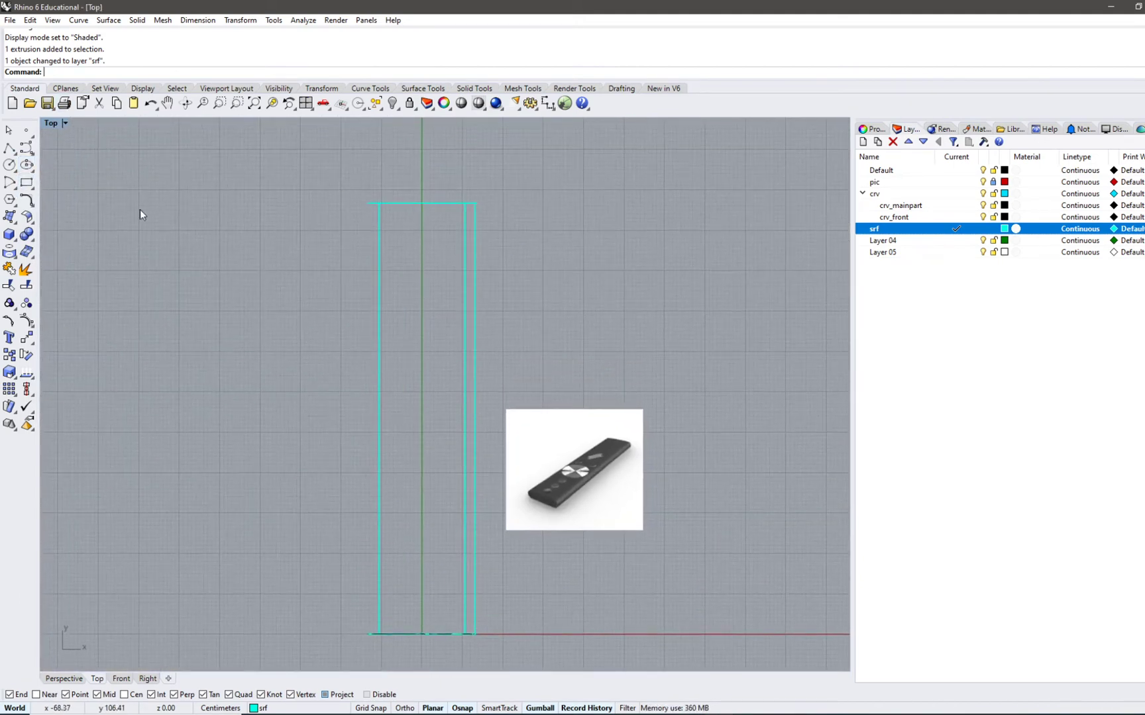
- Draw a rounded rectangle centred on the origin in the Top view, about 10 cm wide and 108 cm long
left_click(26, 183)
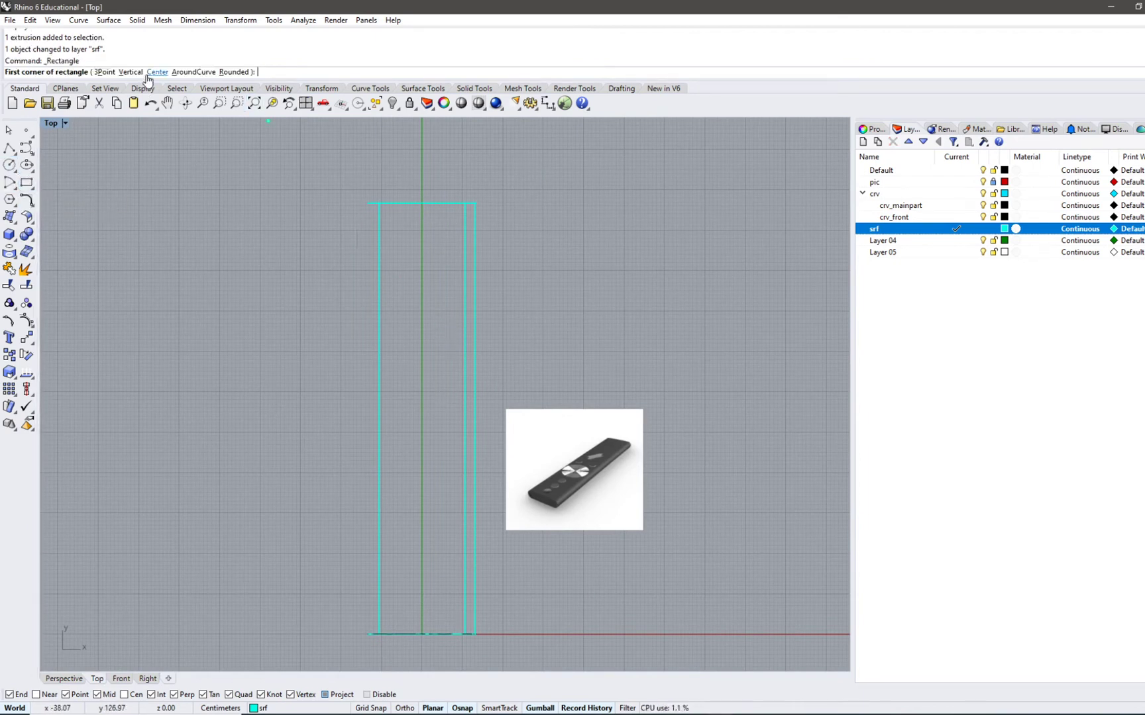
left_click(27, 182)
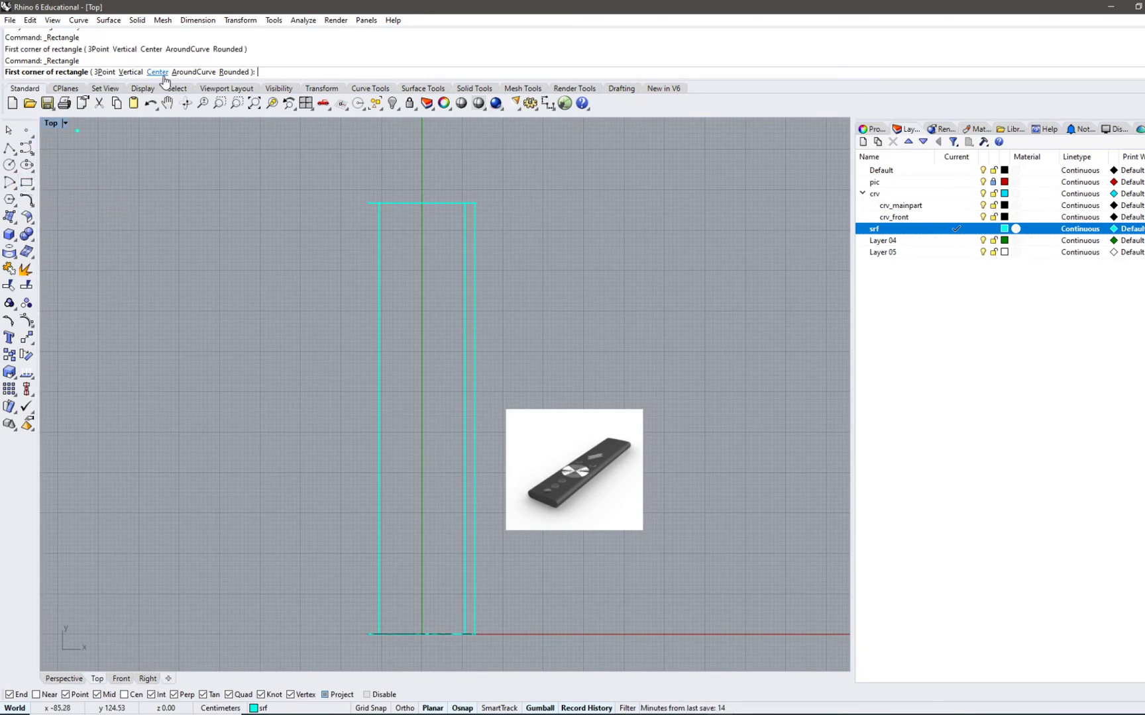
left_click(158, 72)
scroll(322, 365, "down", 5)
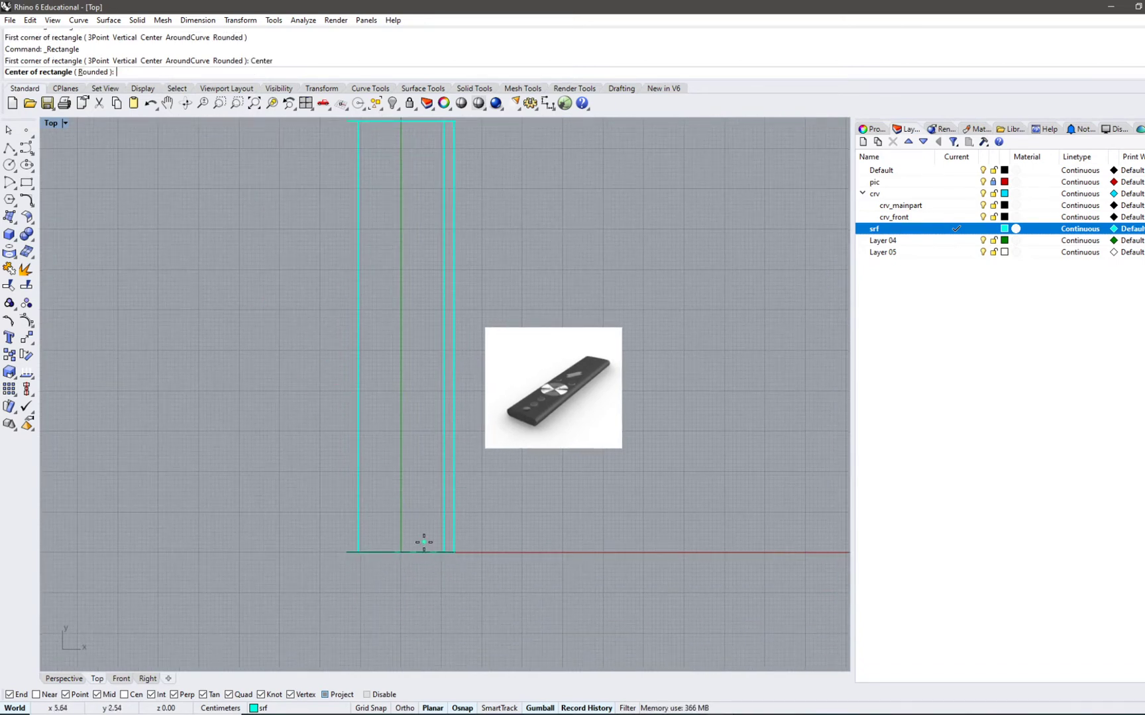
type("0")
key("Return")
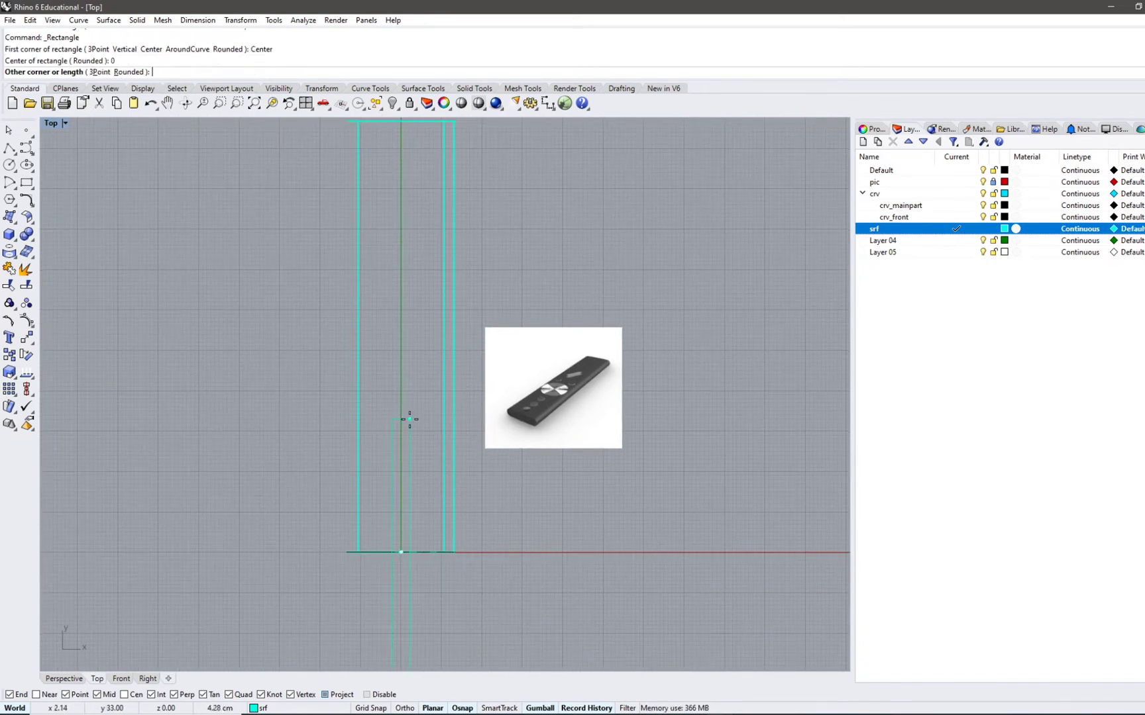
scroll(418, 395, "down", 4)
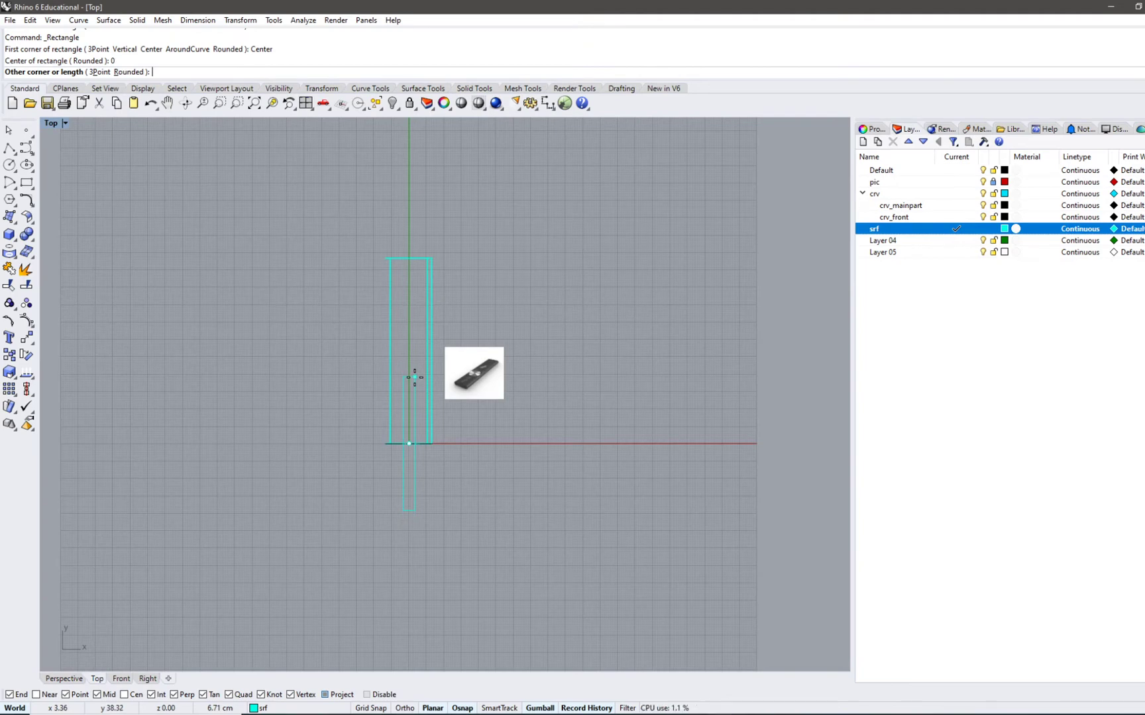
left_click(139, 73)
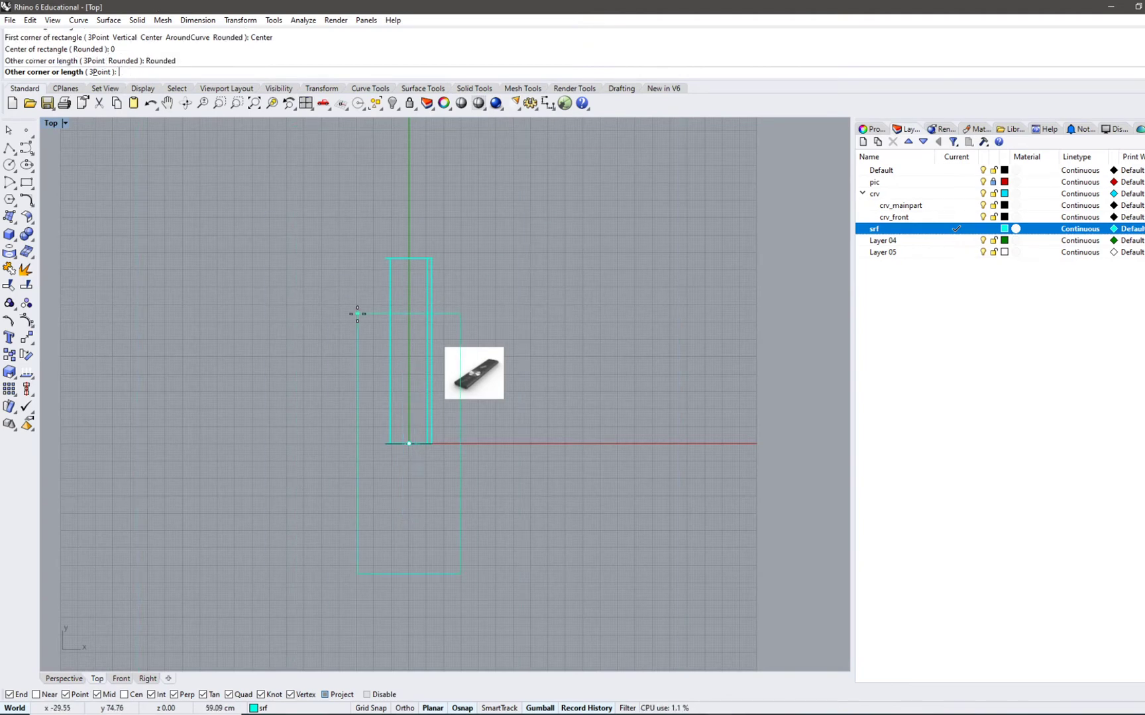
scroll(411, 358, "up", 4)
left_click(424, 331)
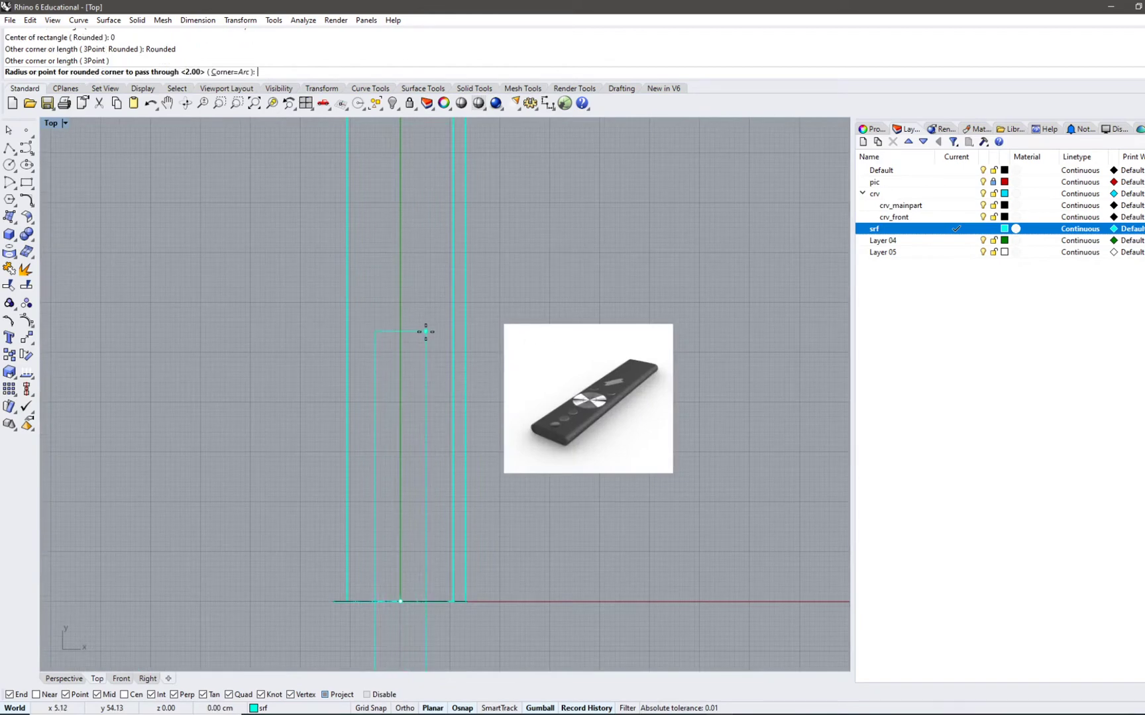
- Finish the centered rectangle with fully rounded ends and move it upward along the Y axis into the remote body outline
left_click(418, 353)
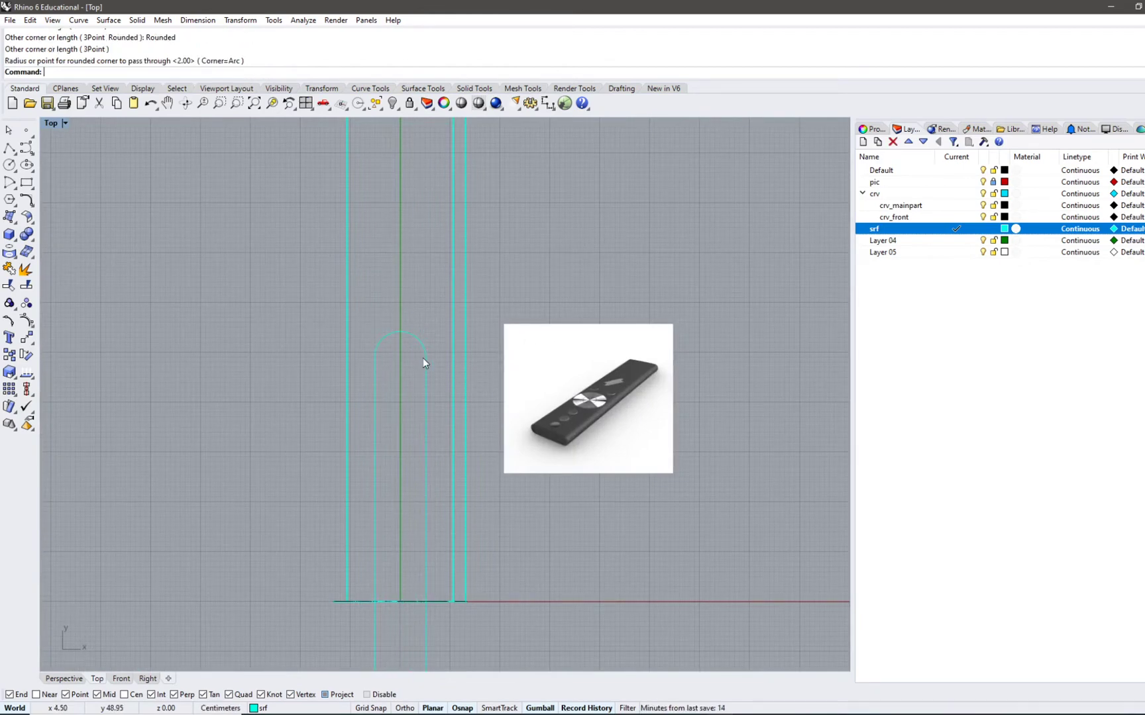
left_click(425, 357)
scroll(425, 358, "down", 3)
left_click_drag(411, 411, 417, 446)
scroll(414, 415, "up", 5)
right_click_drag(363, 333, 324, 395)
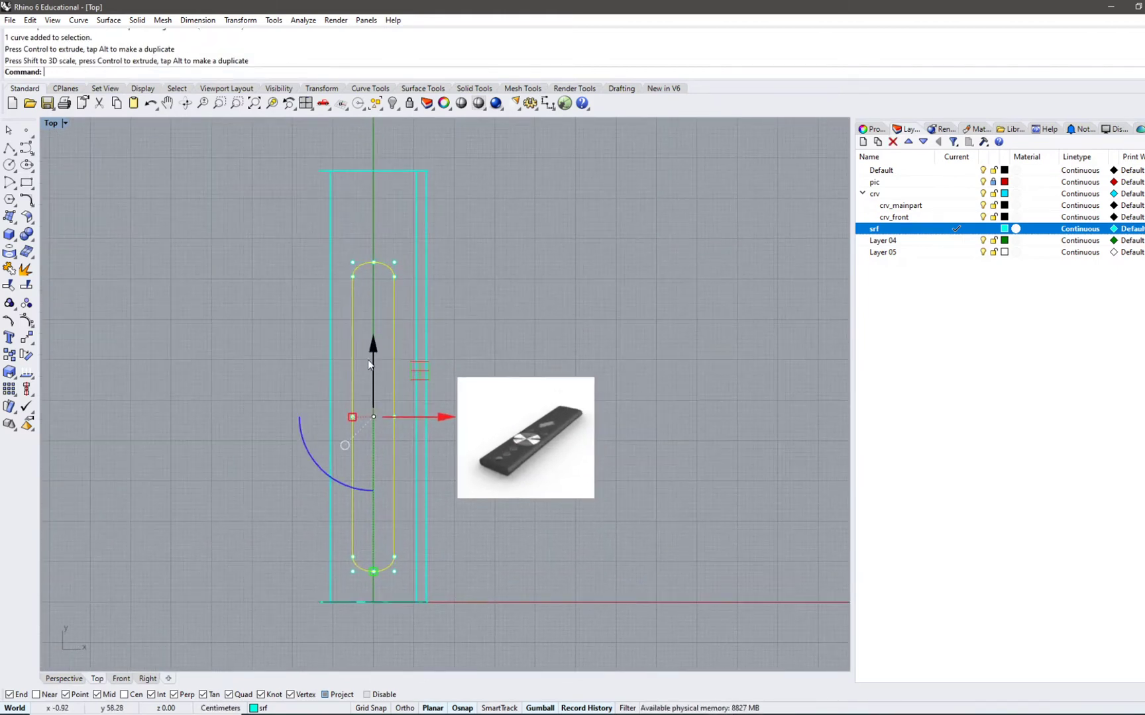
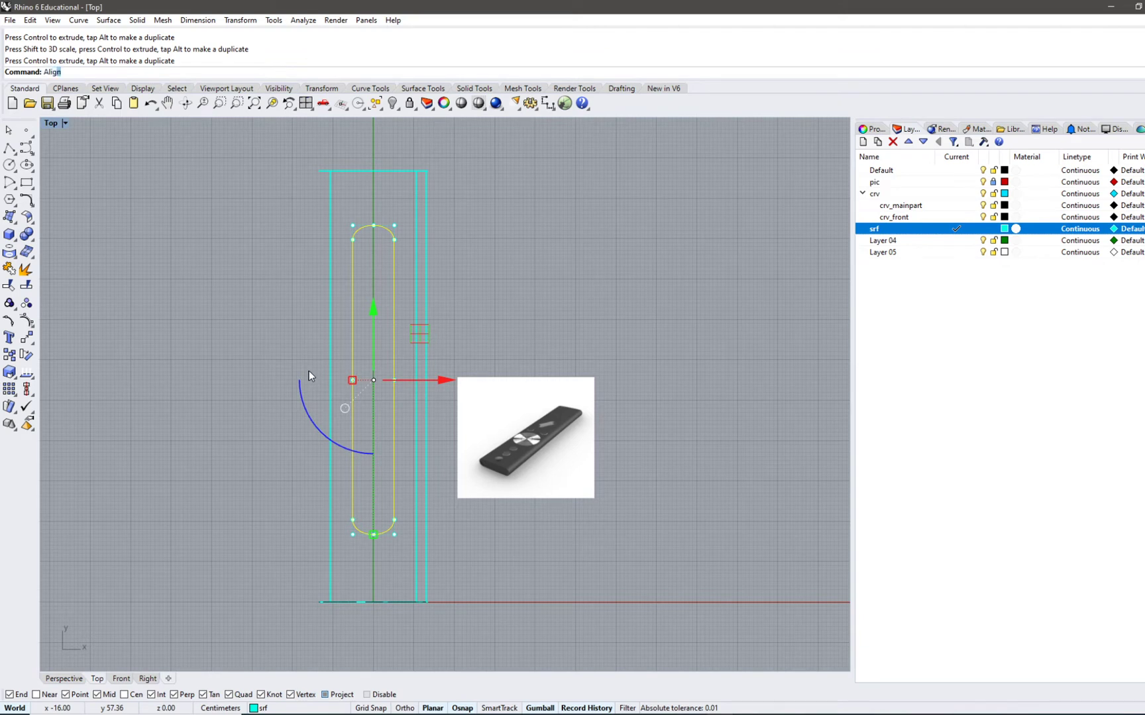
- Align the rounded slot curve with the HorizCenter option so it sits midway along the length of the remote body
key("Return")
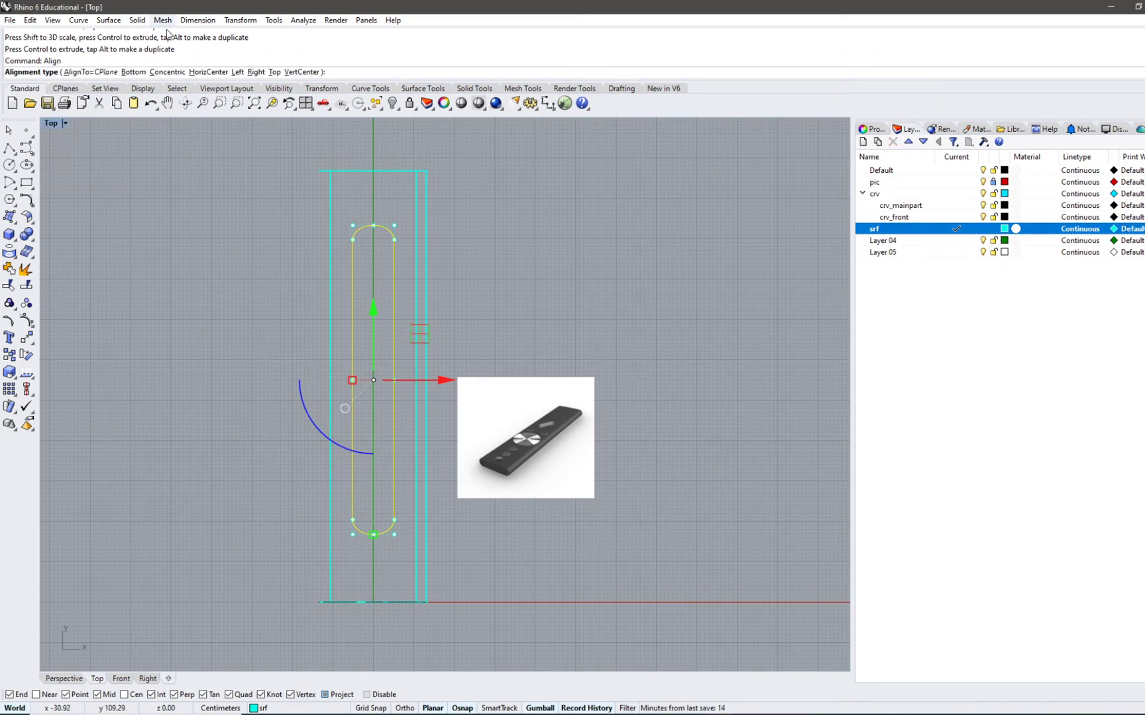
left_click(208, 71)
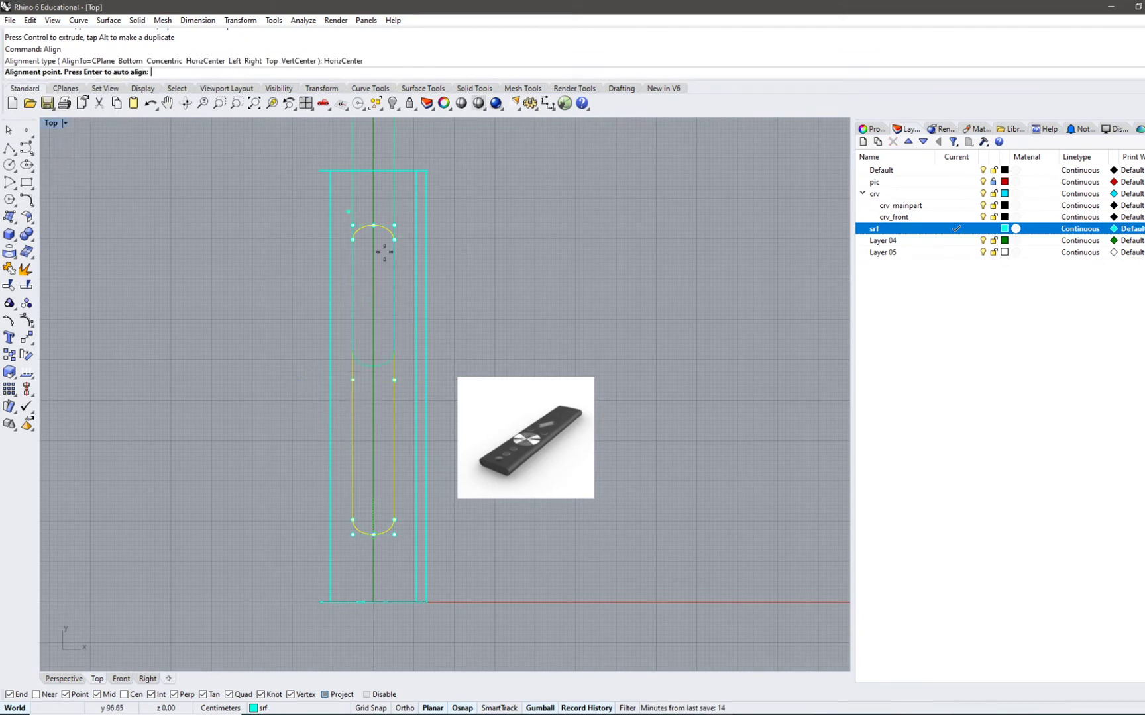
left_click(415, 385)
mouse_move(406, 410)
right_mouse_down()
mouse_move(417, 438)
mouse_move(425, 419)
right_mouse_up()
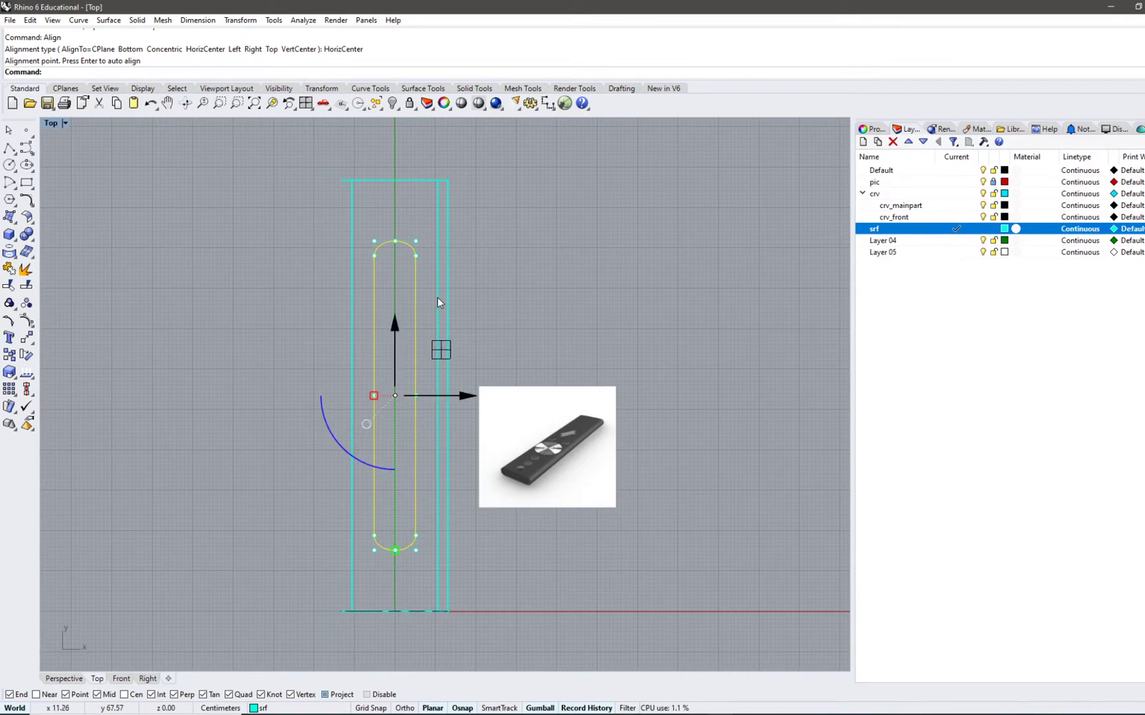
right_click_drag(438, 302, 456, 279)
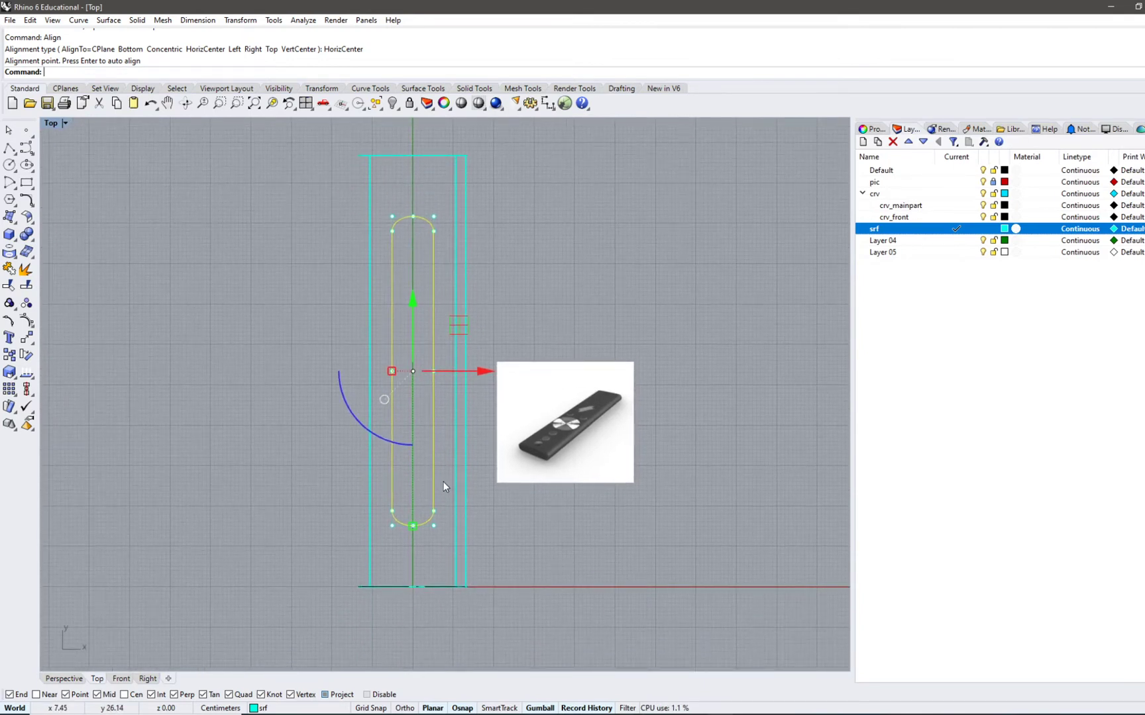
- Scale the control points at both ends of the slot curve outward to lengthen its rounded ends, undoing the accidental body move
left_click_drag(387, 197, 444, 224)
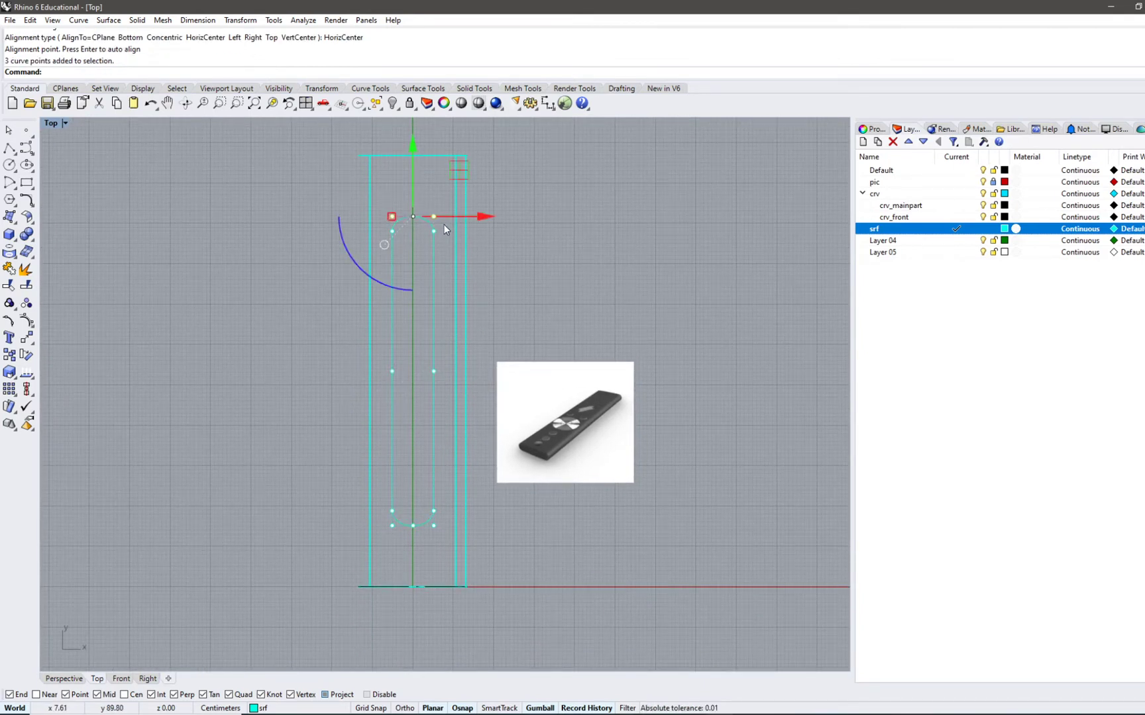
left_click_drag(423, 542, 420, 538)
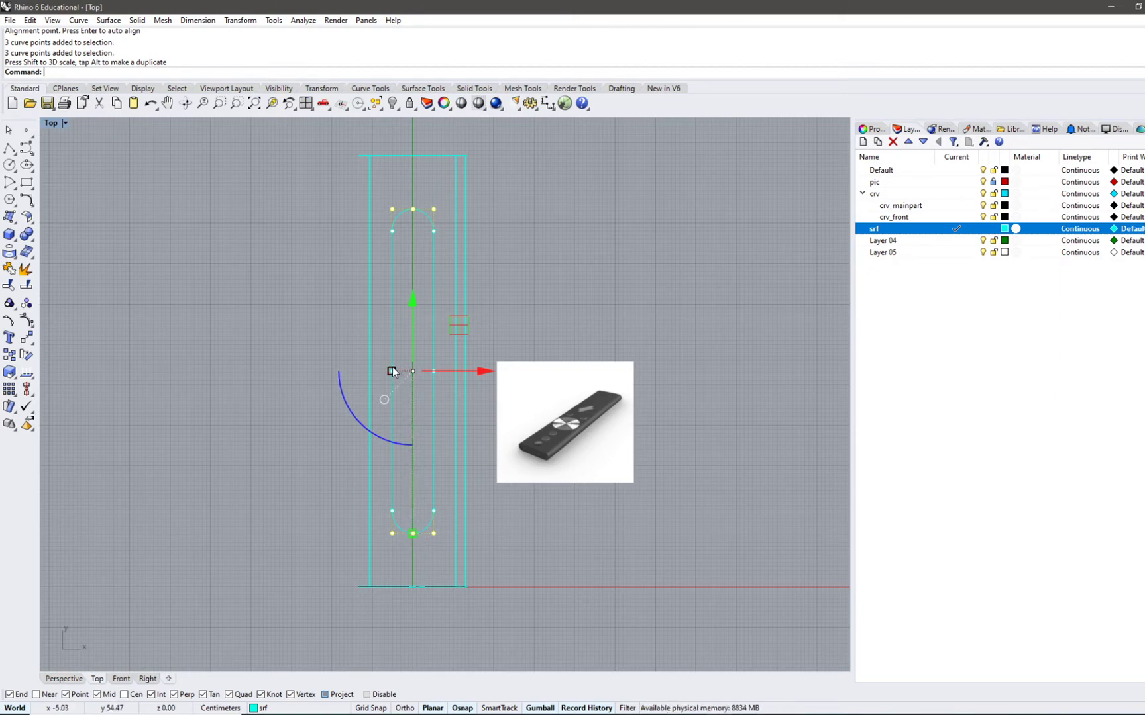
left_click_drag(372, 192, 448, 458)
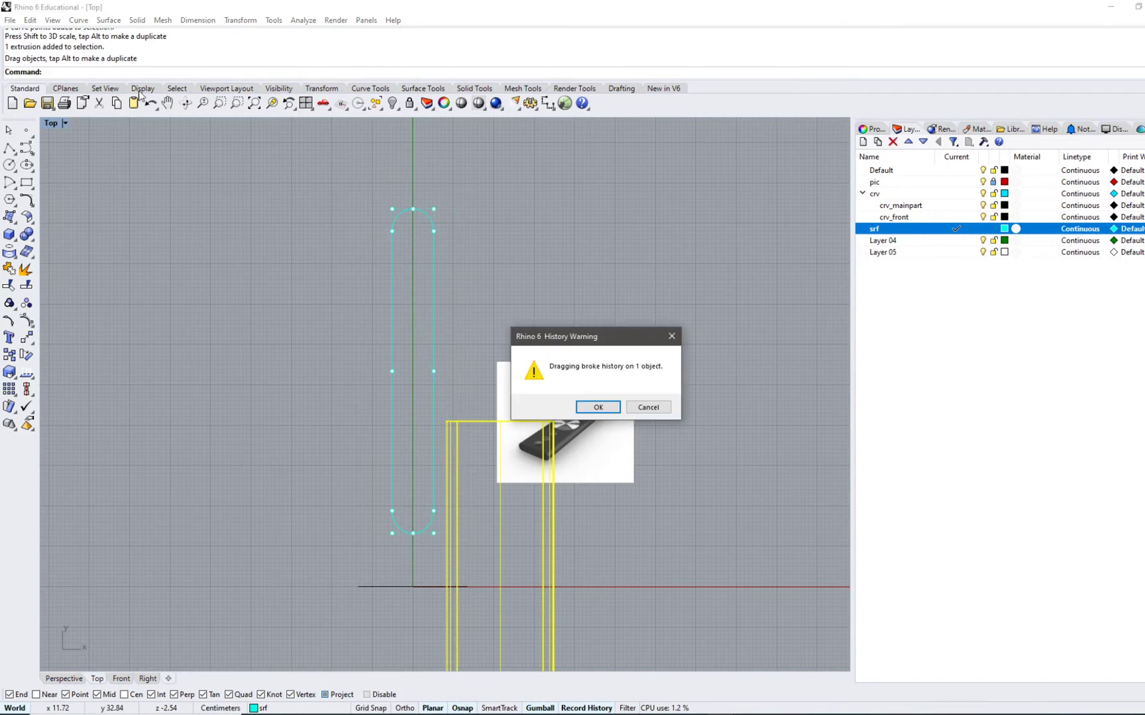
left_click(646, 408)
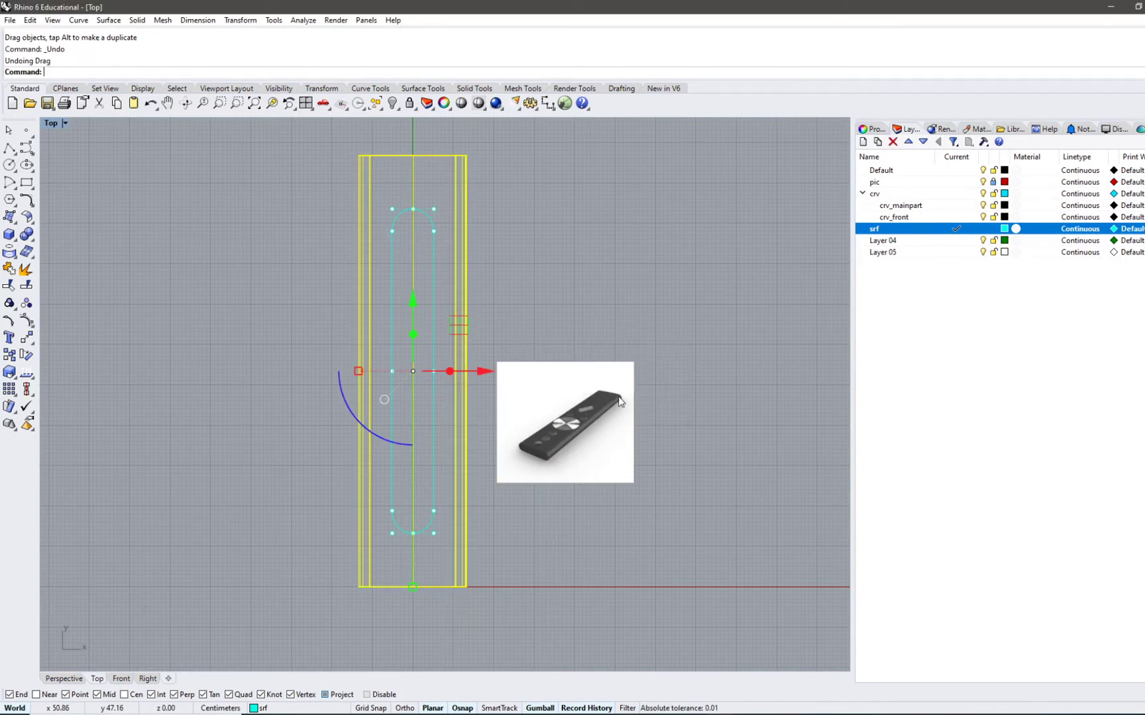
- Create a layer named crv_top, make it current and nest it under the crv layer
left_click(434, 253)
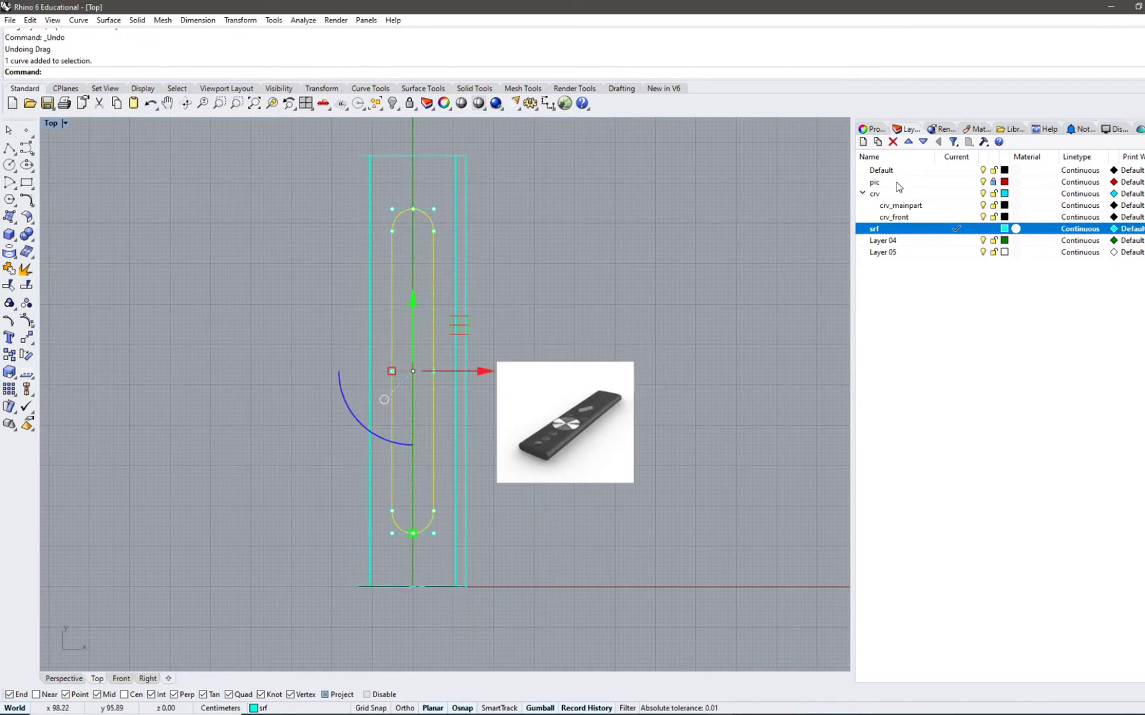
left_click(862, 141)
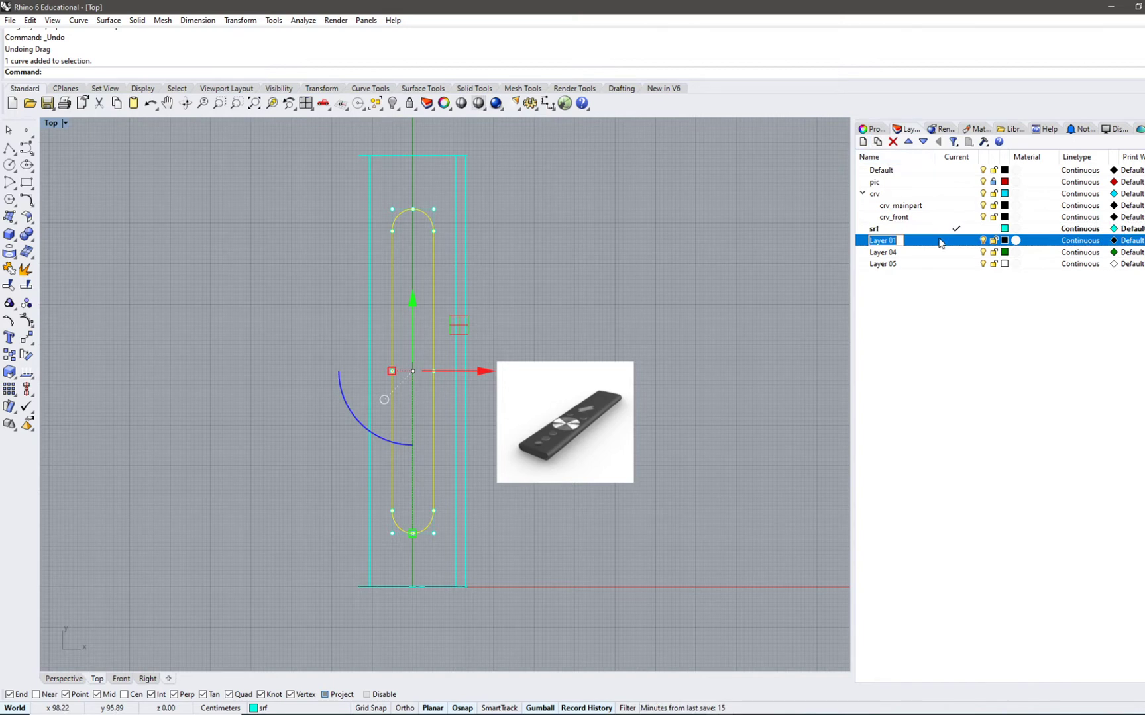
left_click(893, 141)
left_click(884, 196)
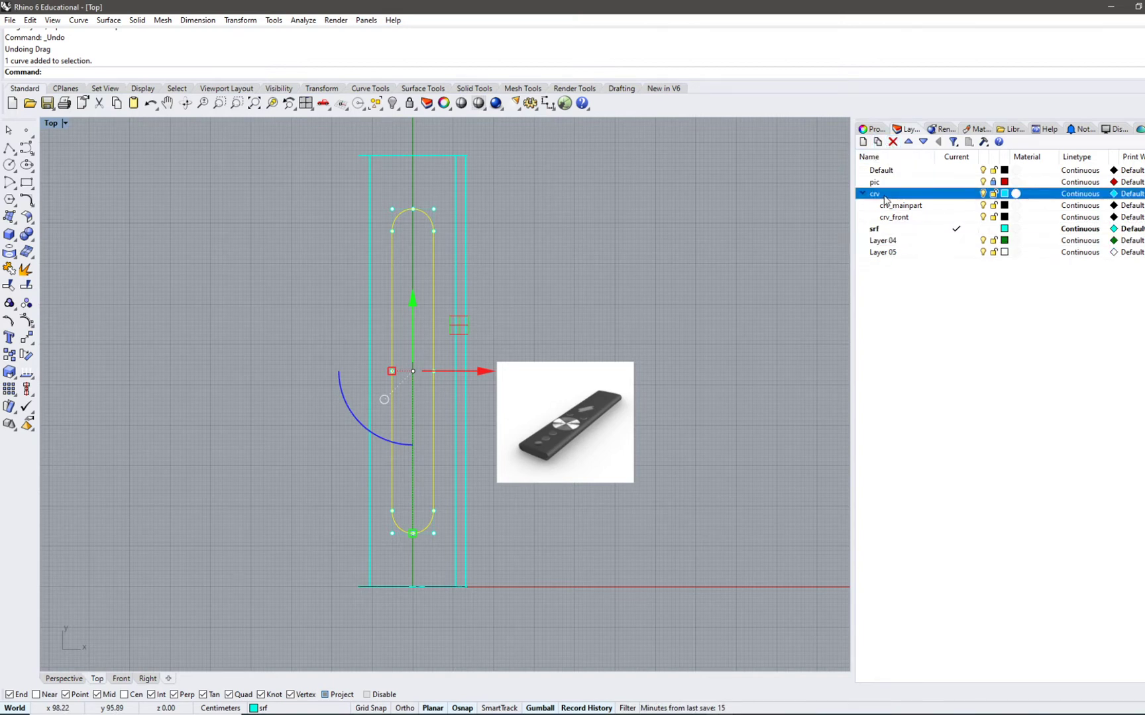
left_click(863, 142)
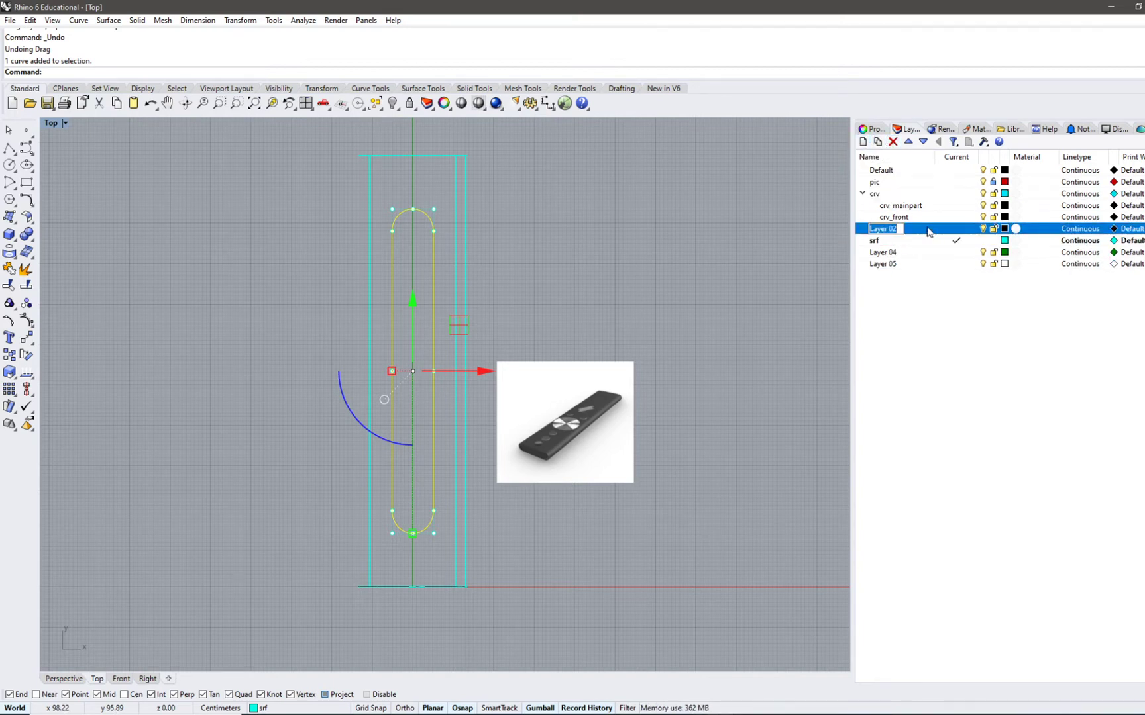
key("Return")
double_click(899, 230)
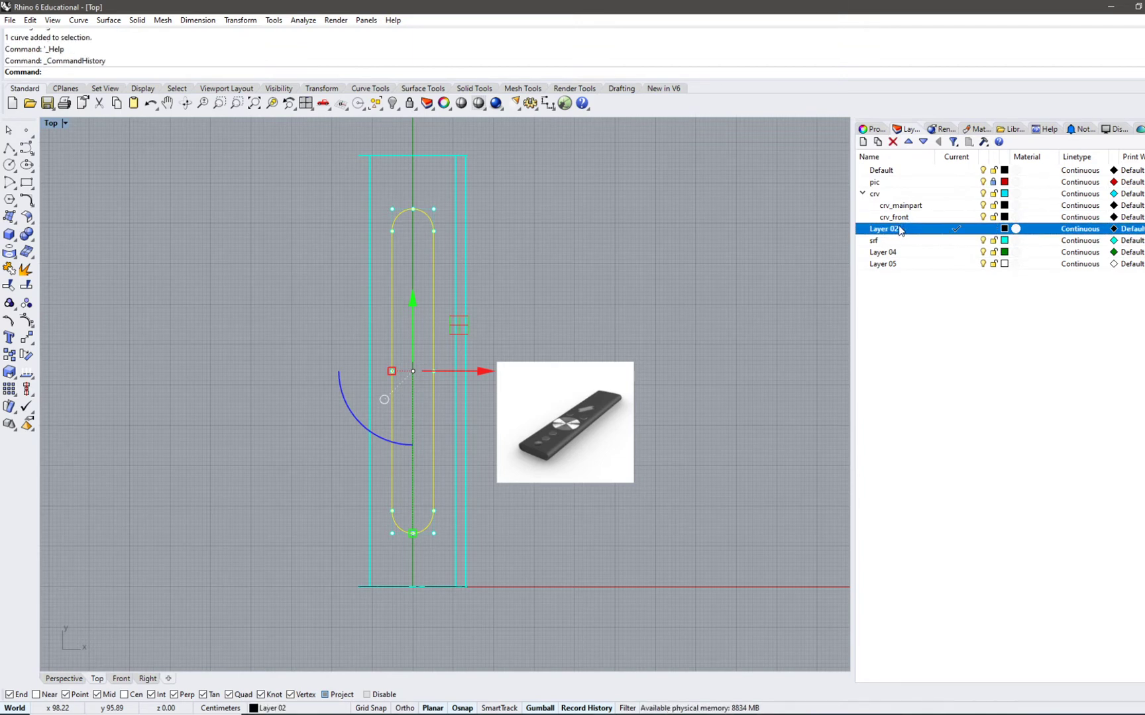
left_click(899, 229)
type("crv_top")
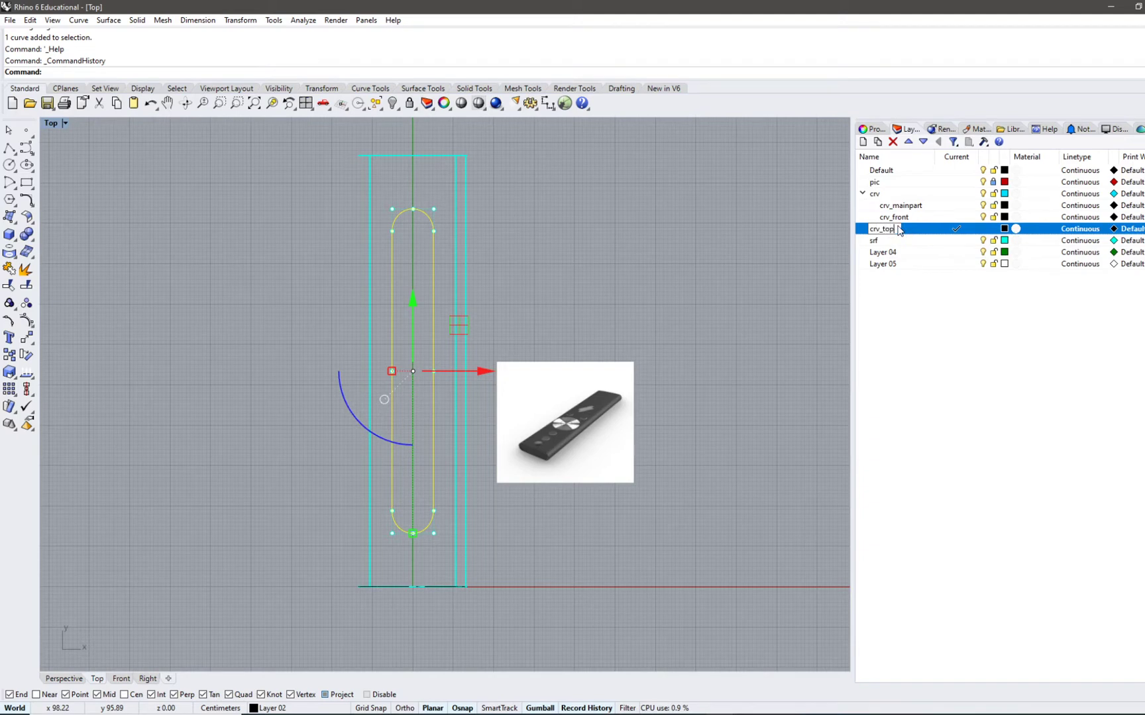
key("Return")
left_click_drag(899, 230, 899, 198)
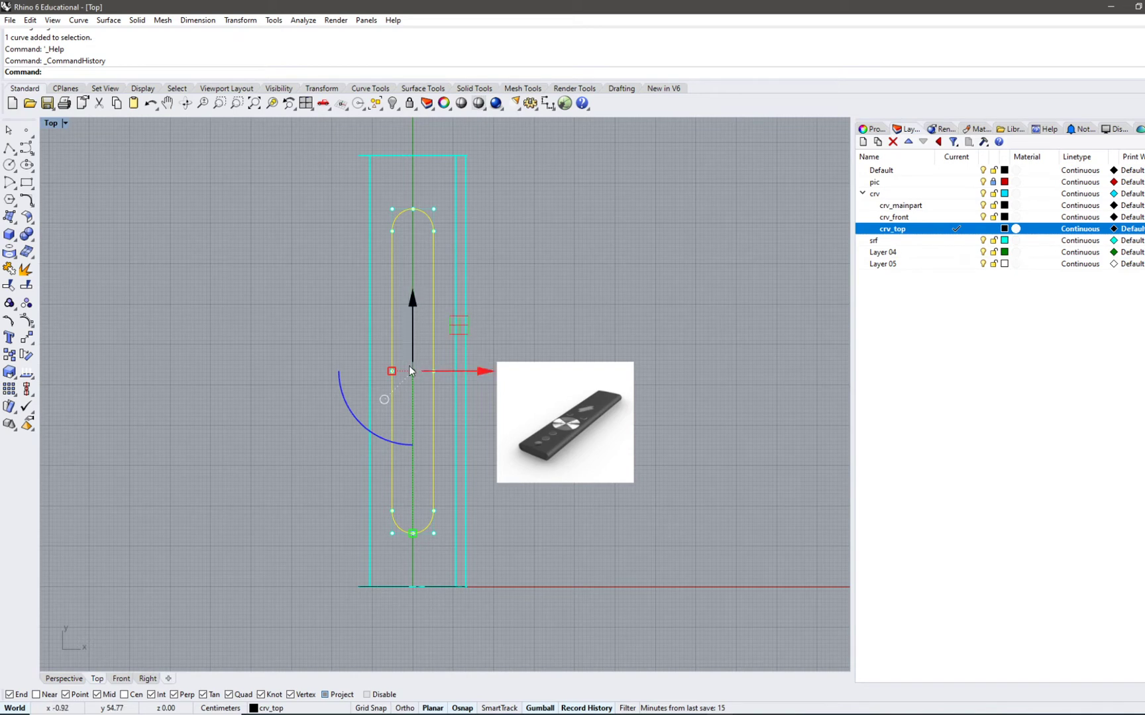
- Scale the slot curve narrower about its center line, keeping its length
left_click_drag(391, 371, 398, 371)
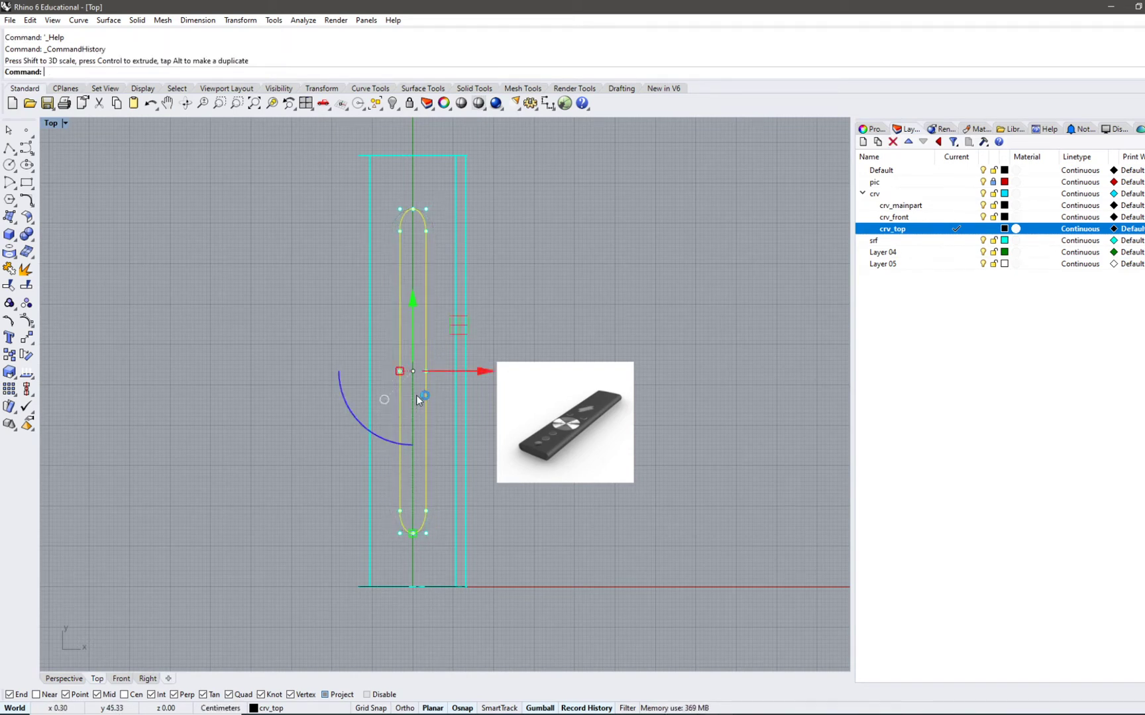
left_click(397, 196)
left_click(411, 221)
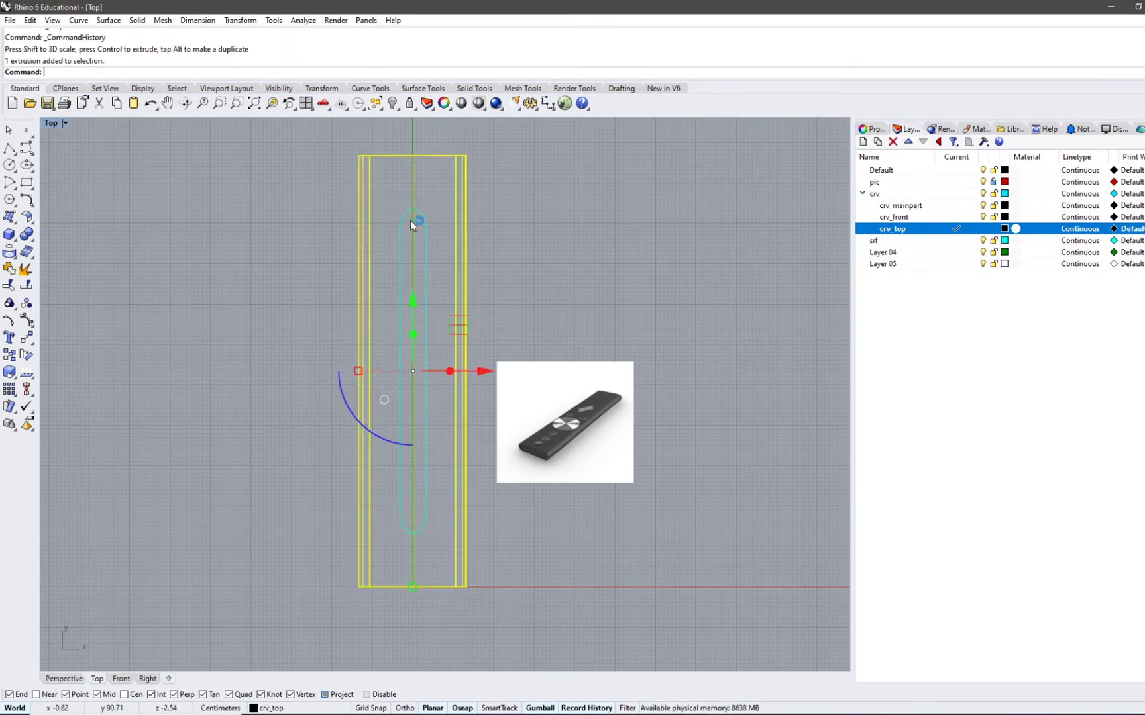
- Turn on the slot curve's control points and scale the outermost end points inward to flatten both rounded ends
left_click(404, 216)
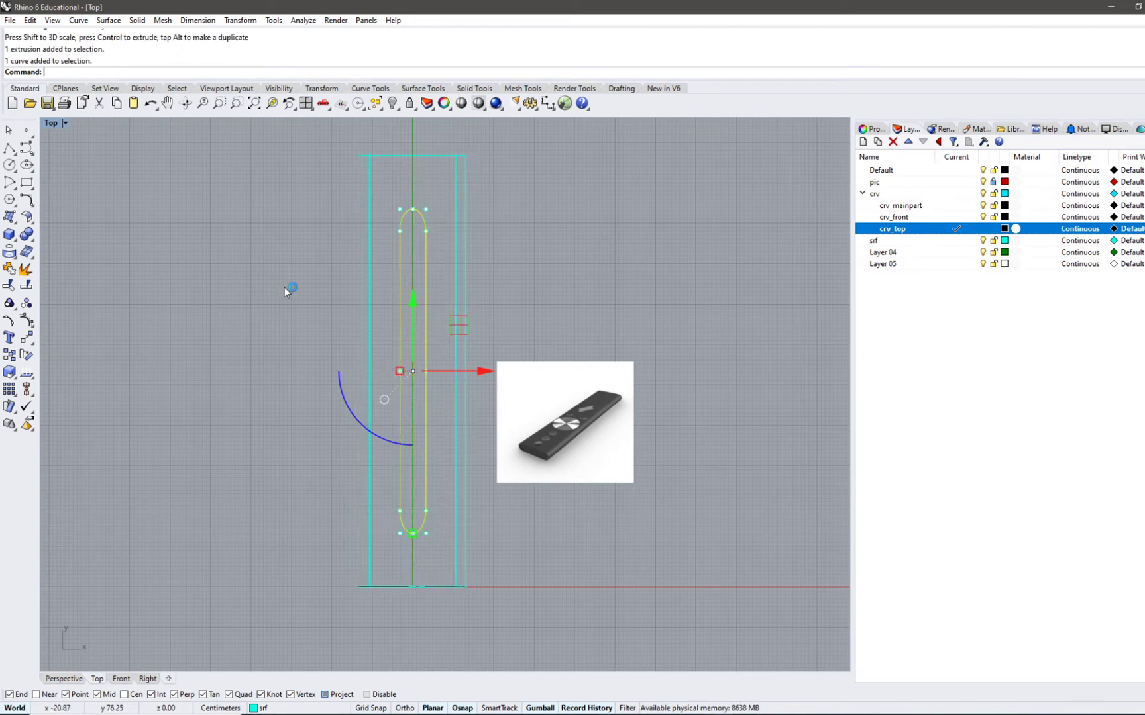
left_click(26, 320)
left_click_drag(432, 214, 432, 214)
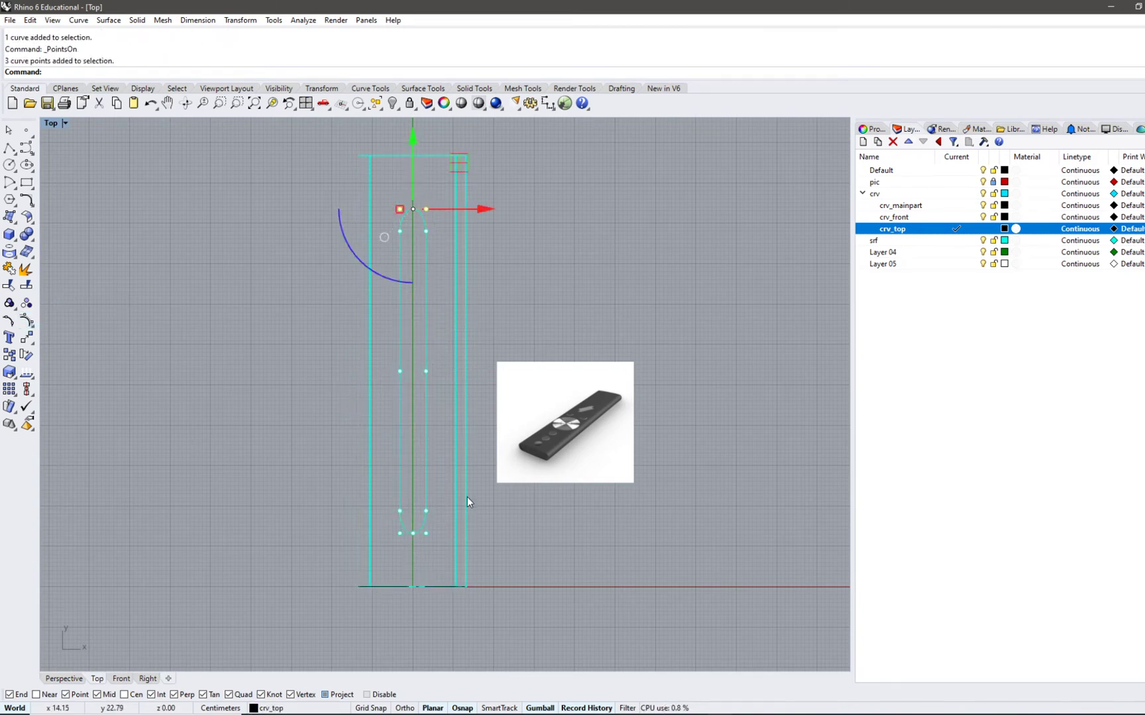
mouse_move(411, 534)
left_mouse_down("shift")
mouse_move(433, 541)
mouse_move(414, 523)
left_mouse_up("shift")
left_click(431, 484)
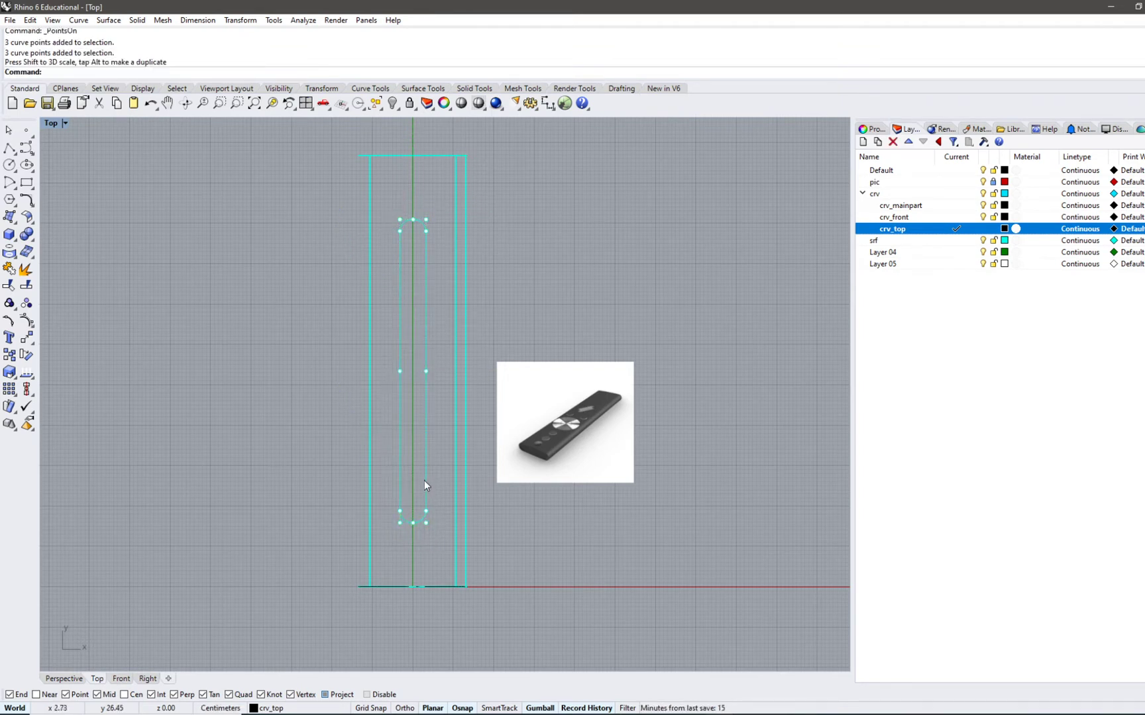
- Assign the slot curve to the crv_top layer
left_click(426, 488)
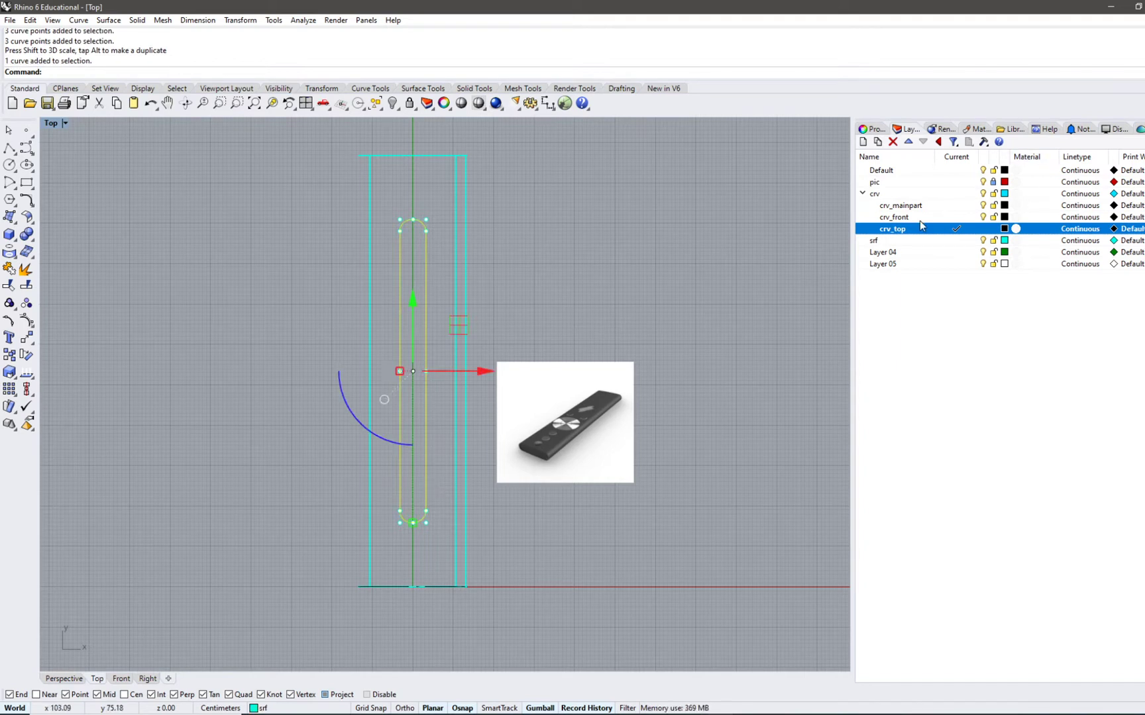
right_click(905, 232)
left_click(959, 445)
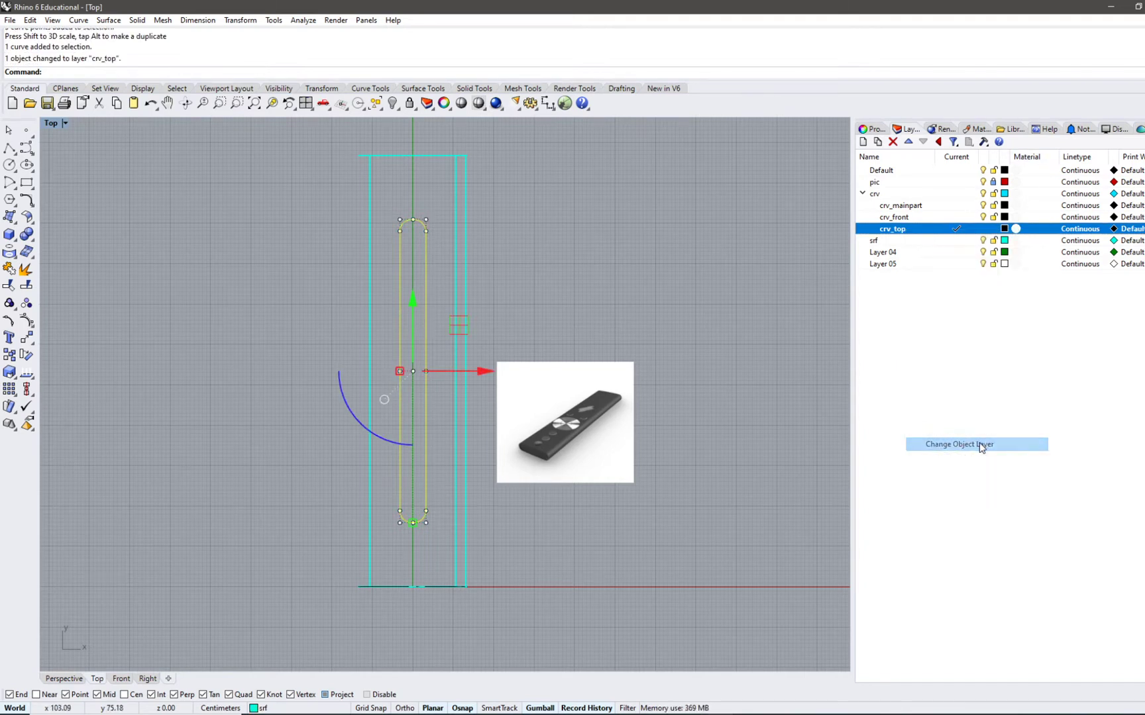
left_click(592, 255)
- Set the Top viewport's display mode to Shaded
right_click_drag(459, 382, 457, 298)
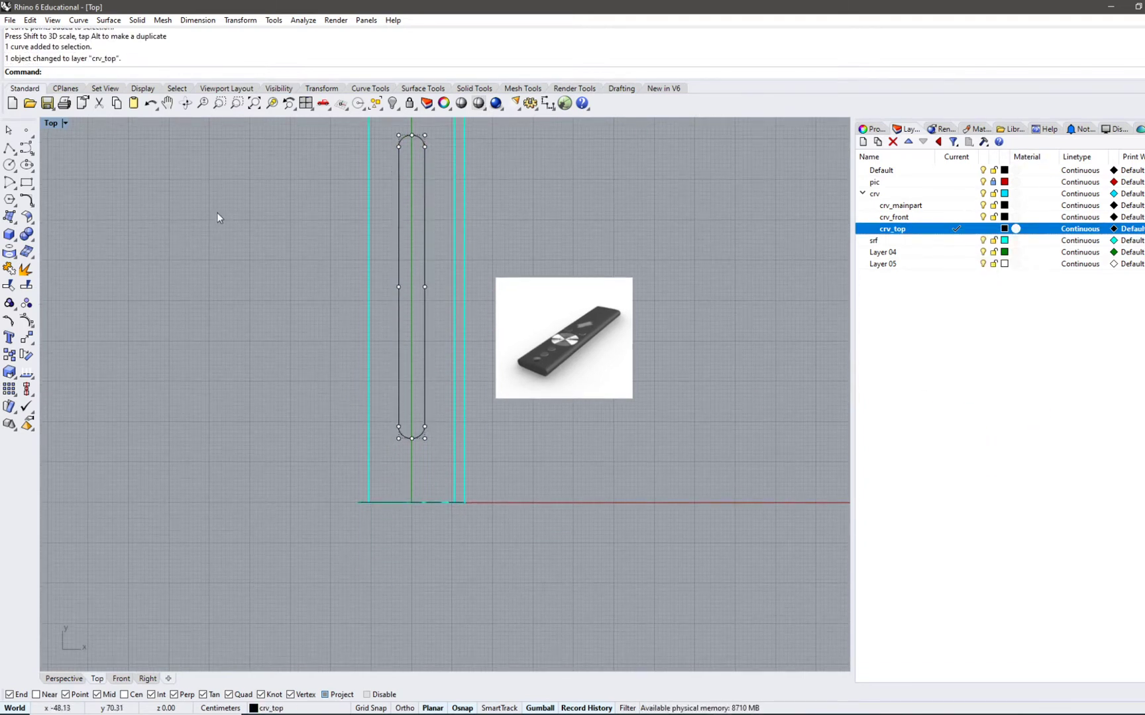
left_click(65, 123)
left_click(69, 156)
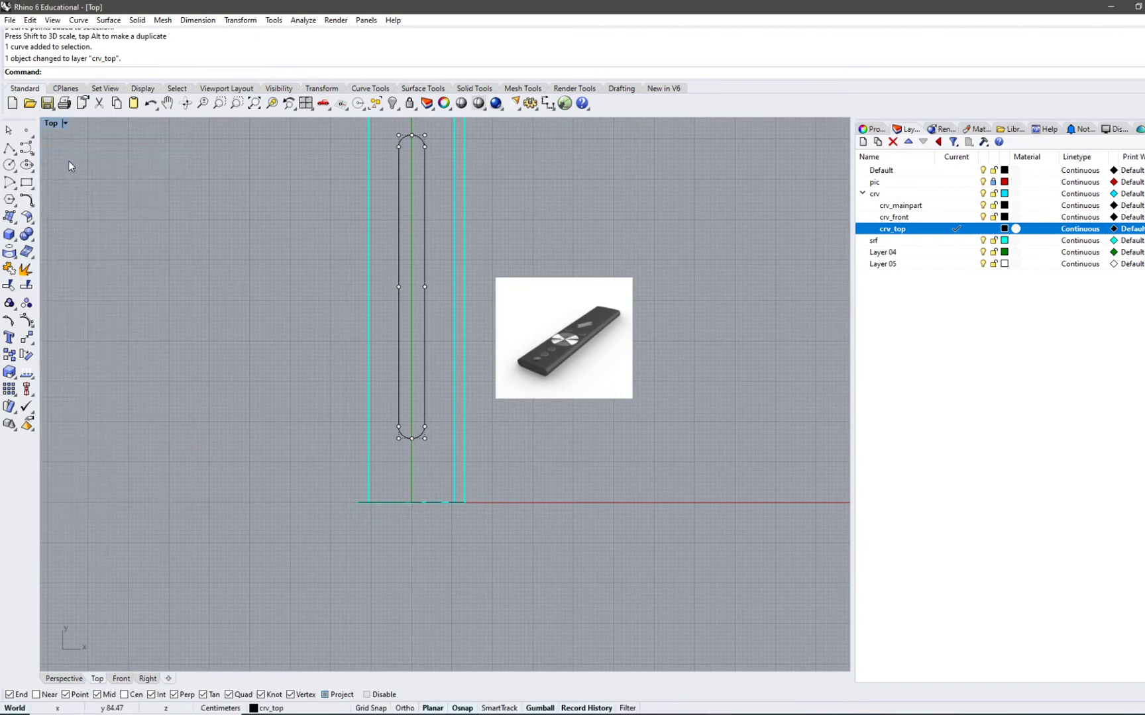
left_click(65, 123)
left_click(69, 167)
right_click_drag(318, 247, 332, 340)
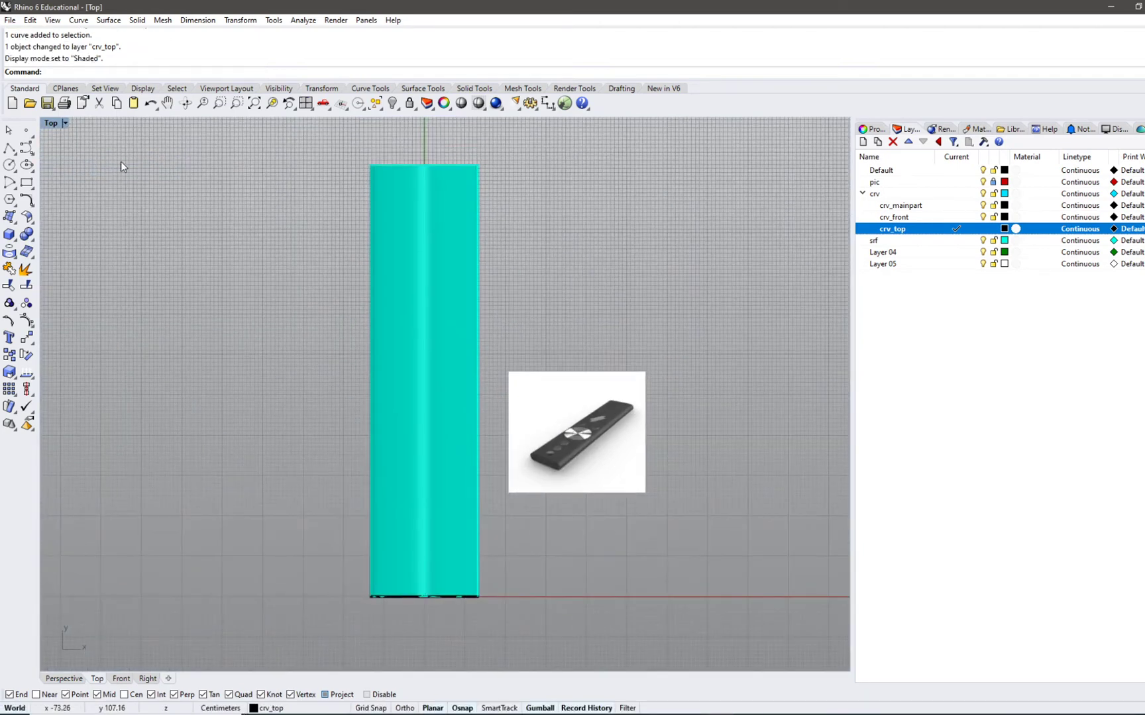
- Raise the slot curve vertically in the Perspective view until it floats clear above the remote body
double_click(51, 123)
left_click(594, 274)
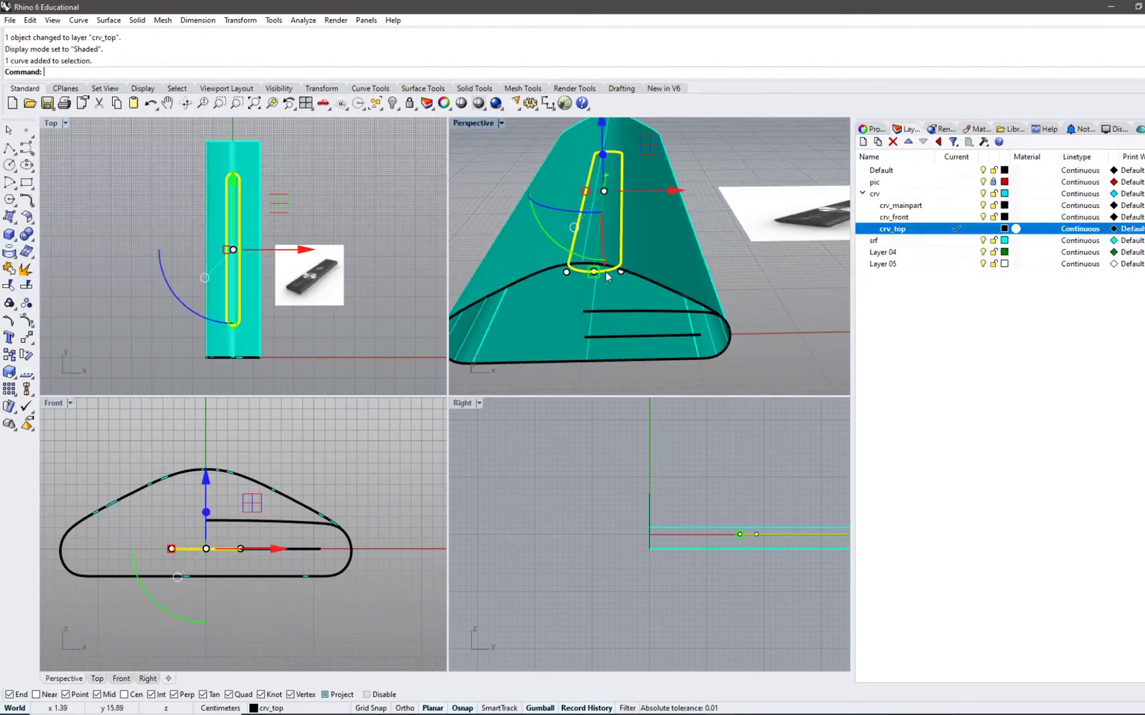
scroll(613, 254, "down", 5)
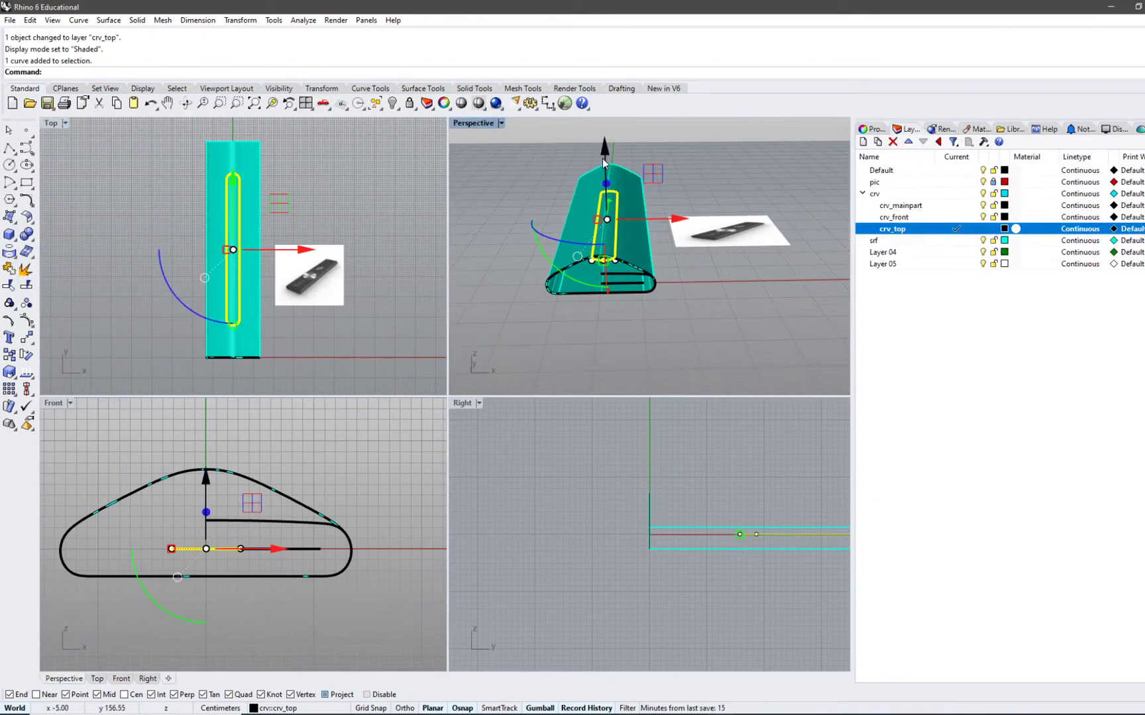
left_click_drag(602, 159, 611, 190)
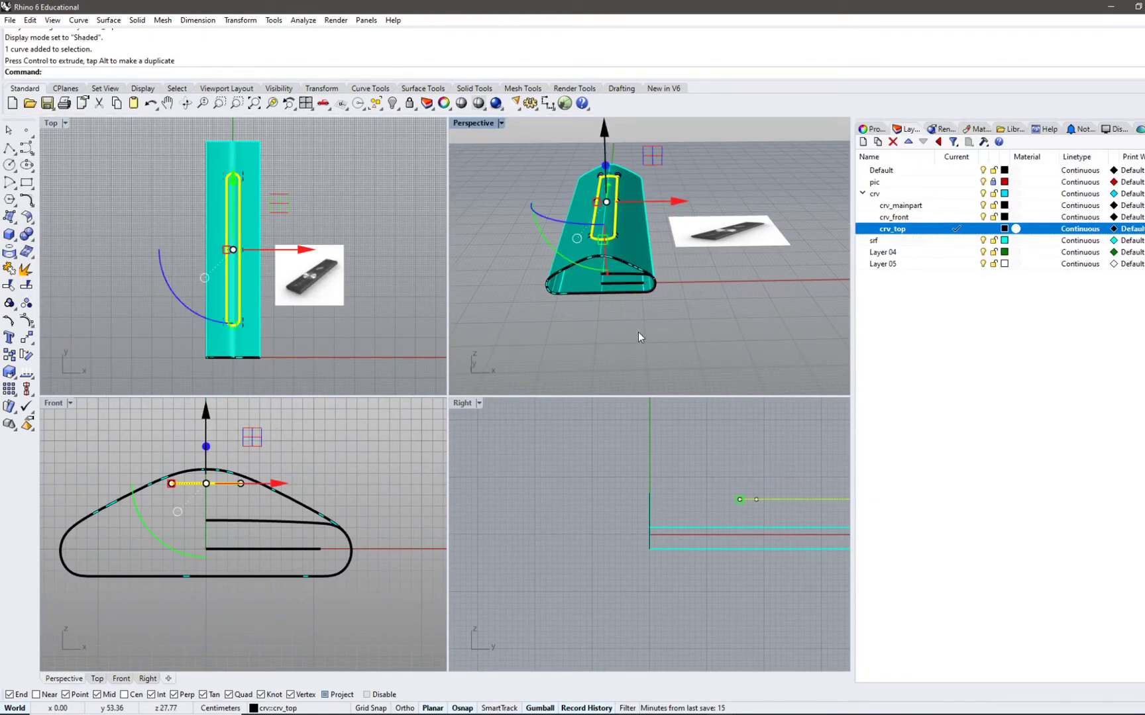
double_click(481, 123)
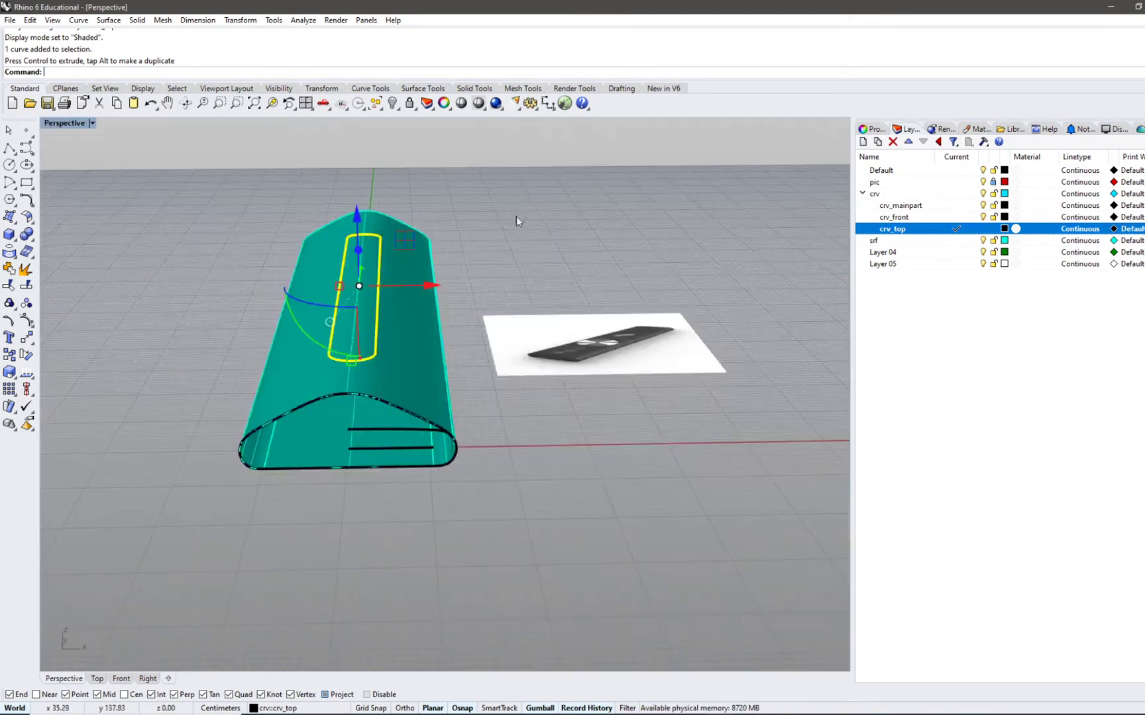
right_click_drag(516, 215, 370, 251)
left_click_drag(426, 241, 413, 165)
right_click_drag(414, 165, 391, 344)
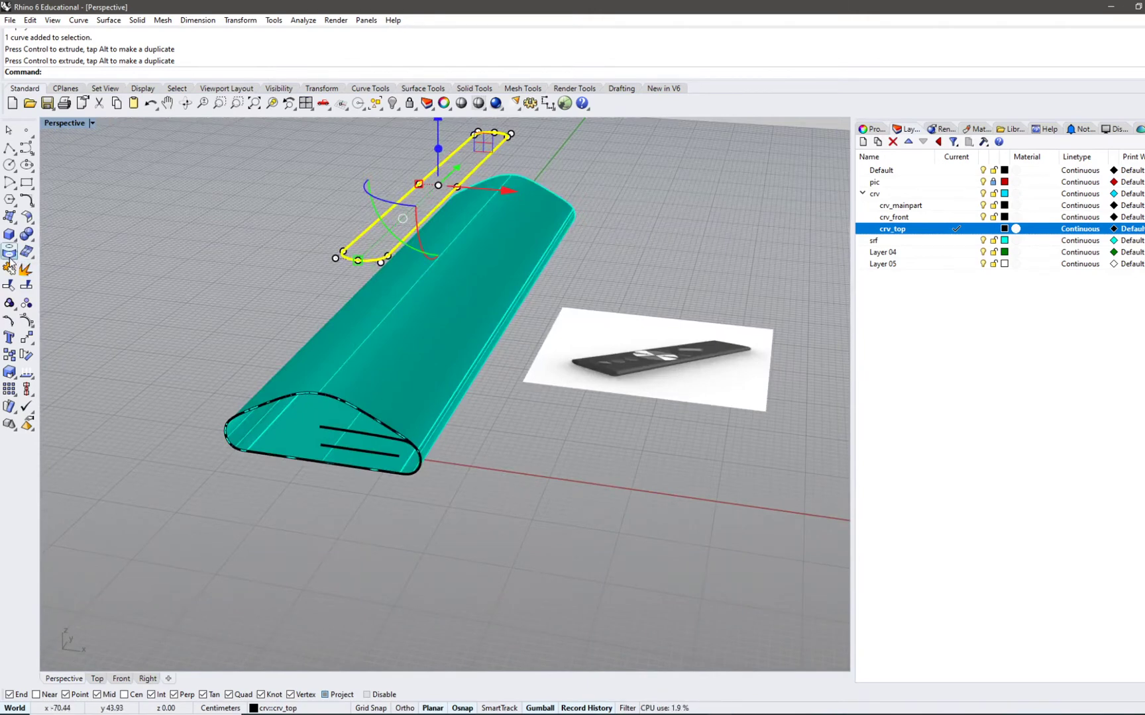
- Project the raised slot curve onto the remote body along the Top view's construction plane direction
right_click_drag(199, 245, 288, 341, "shift")
double_click(64, 123)
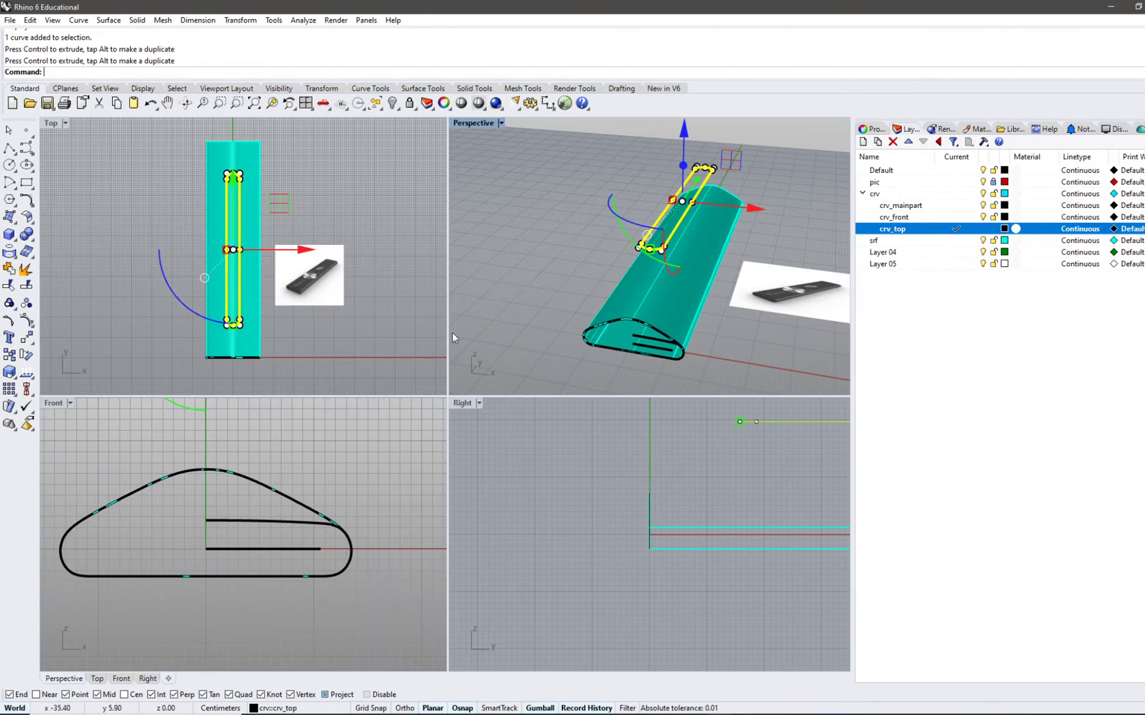
left_click(10, 252)
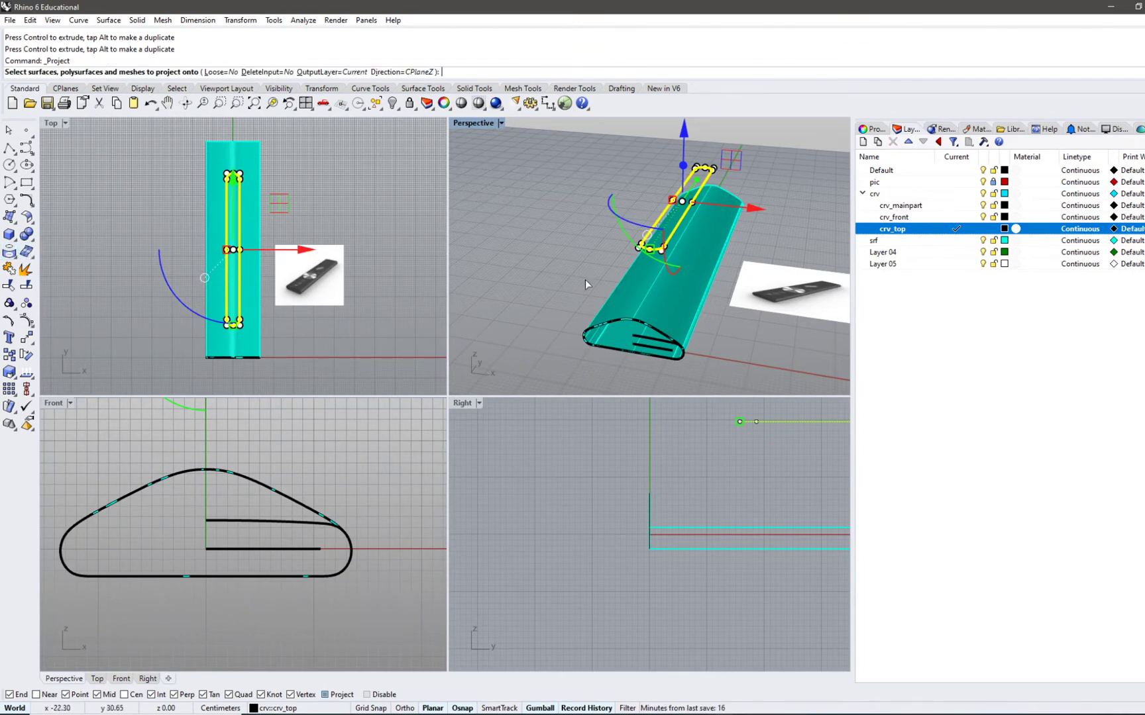
scroll(233, 318, "up", 3)
left_click(255, 361)
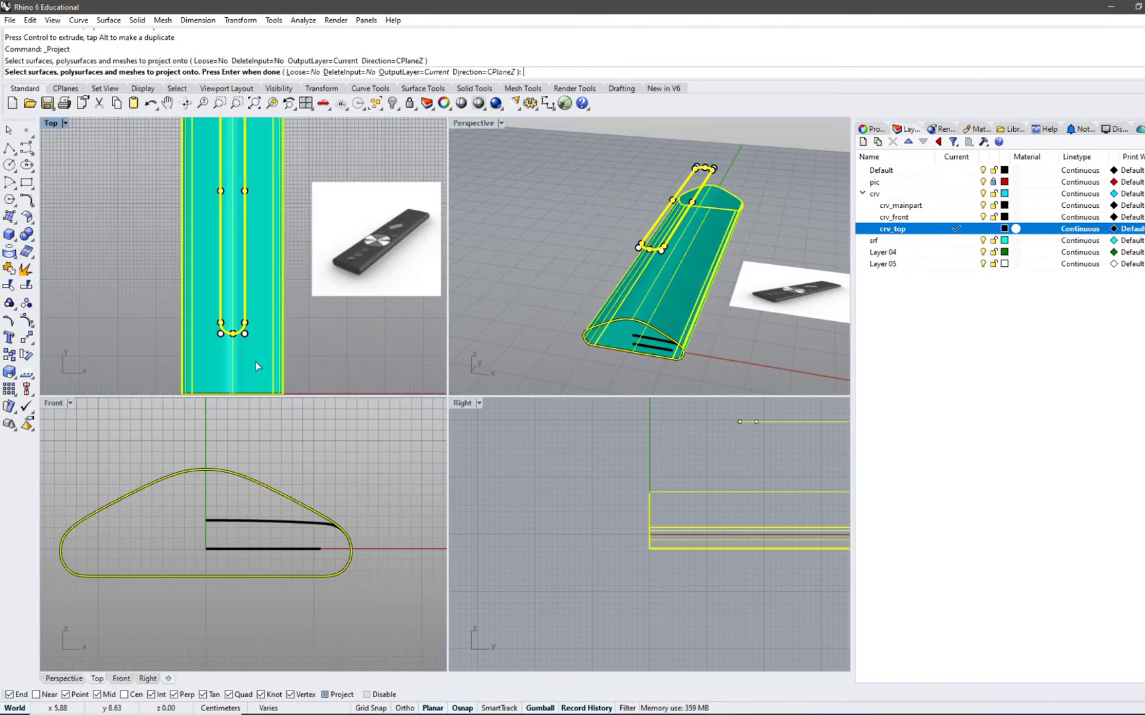
key("Return")
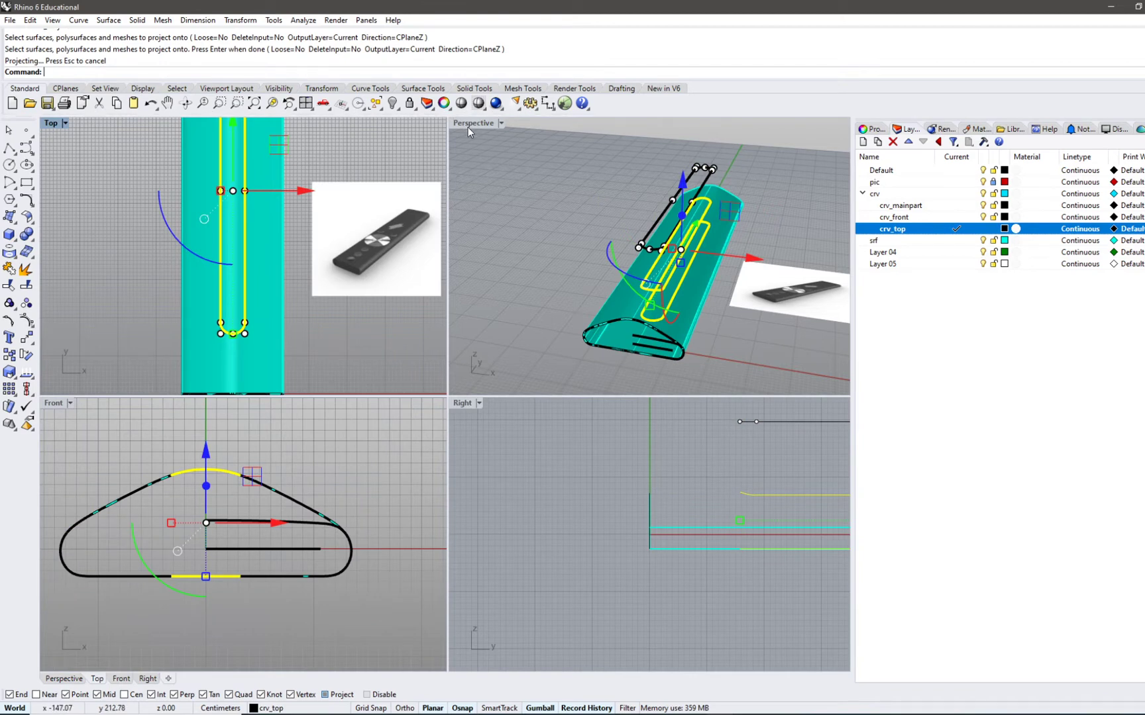
- Delete the projected slot curve on the underside of the body, keeping the one on the top surface
double_click(470, 124)
right_click_drag(472, 128, 489, 327)
left_click(461, 505)
key("Delete")
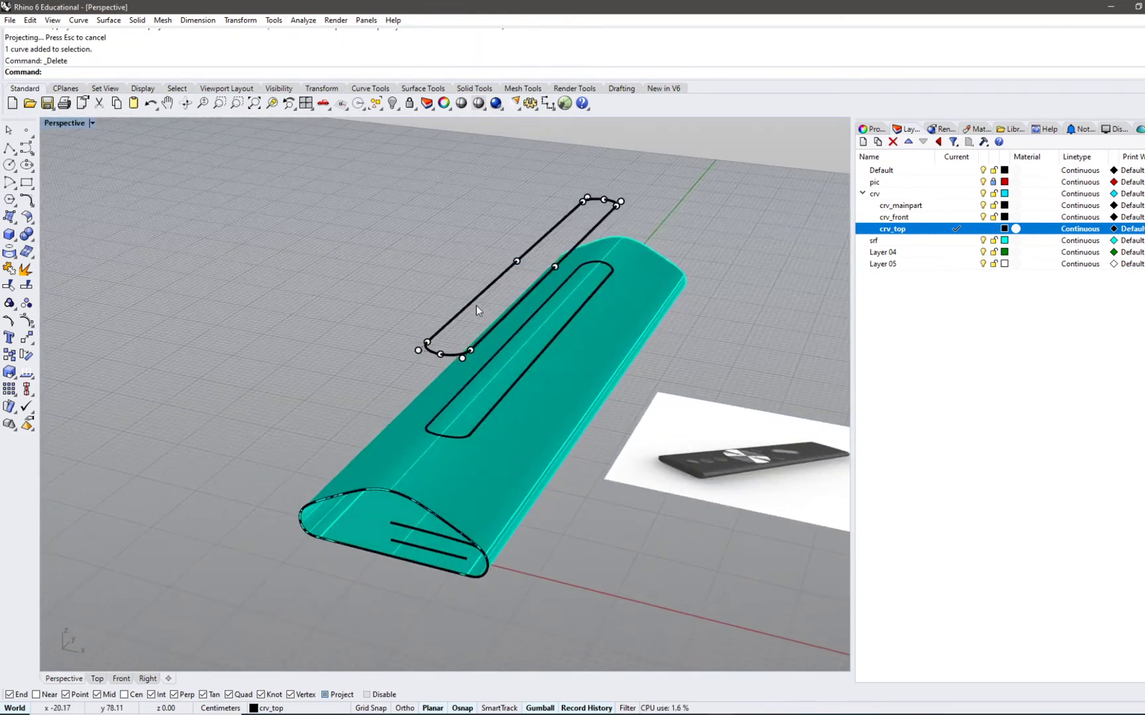
- Split the remote body with the projected slot curve on its top surface and accept the history break
left_click(489, 329)
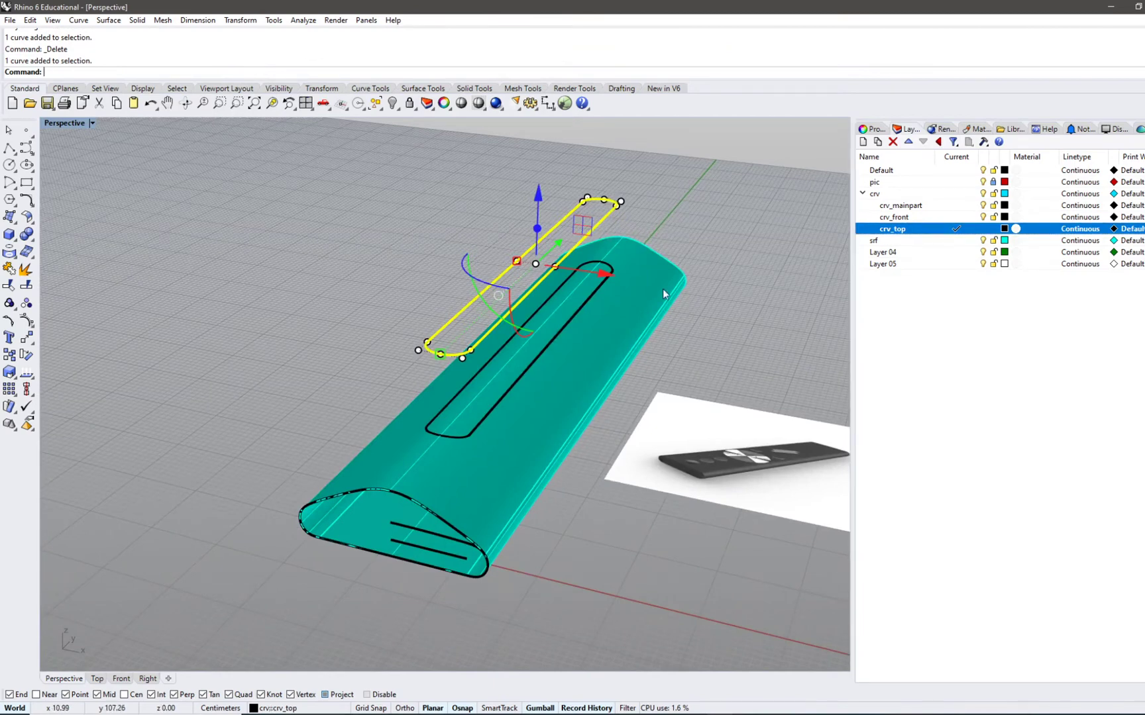
left_click(536, 402)
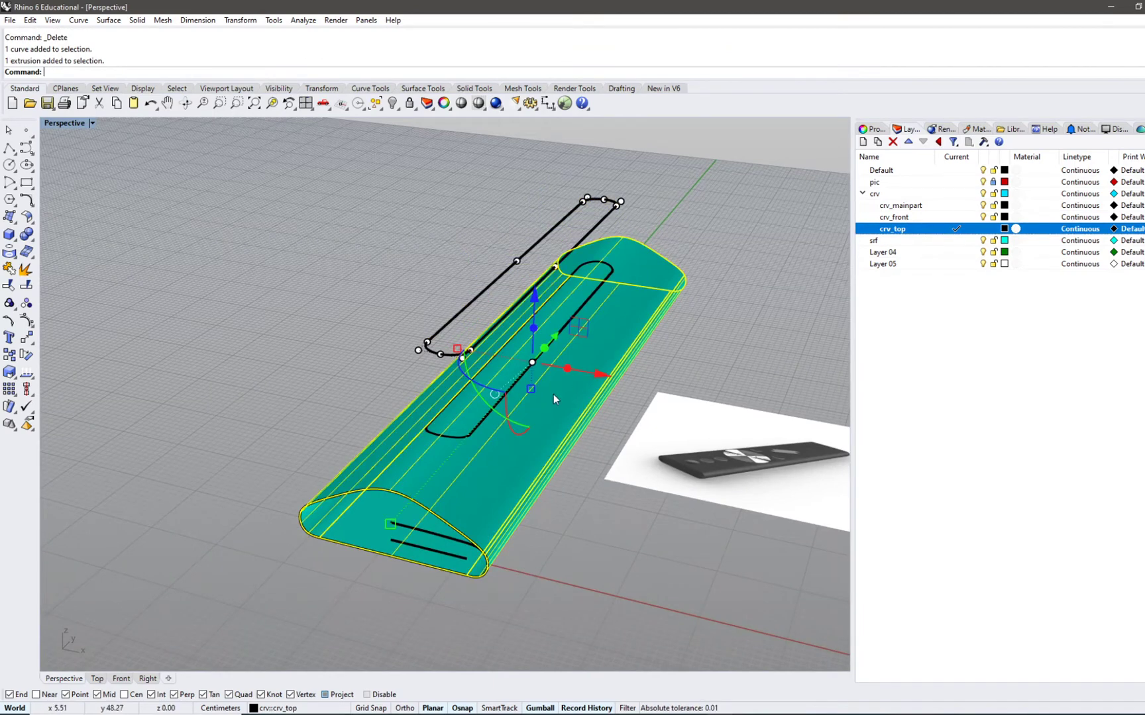
key("Escape")
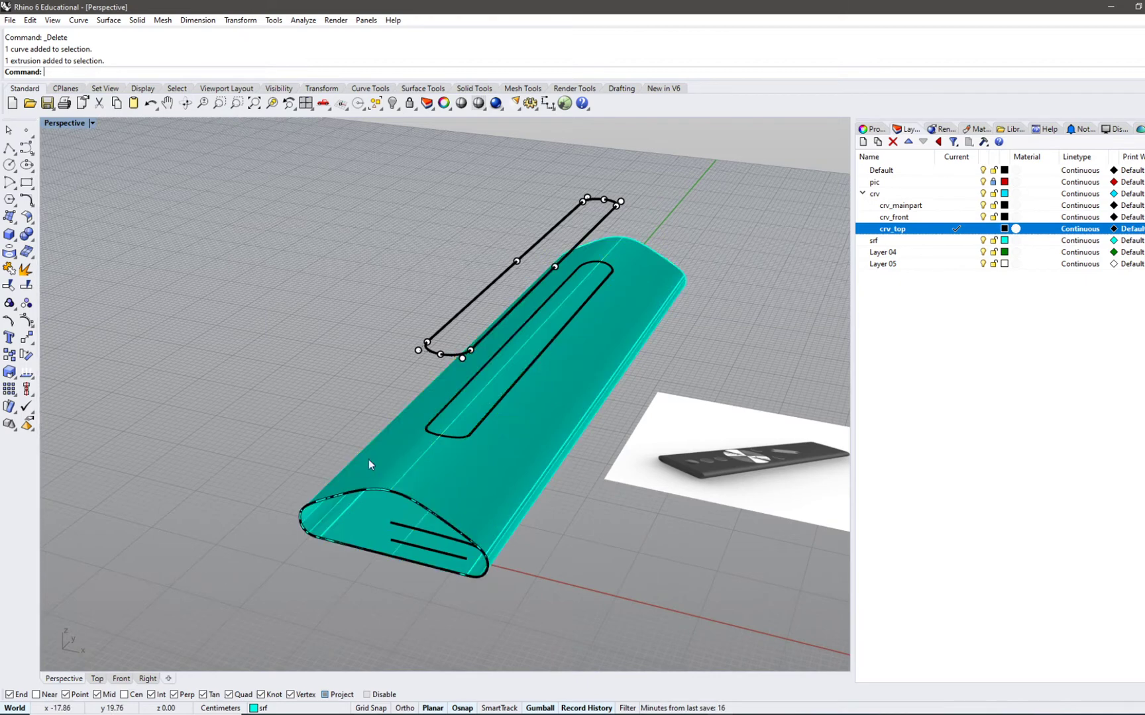
left_click(367, 463)
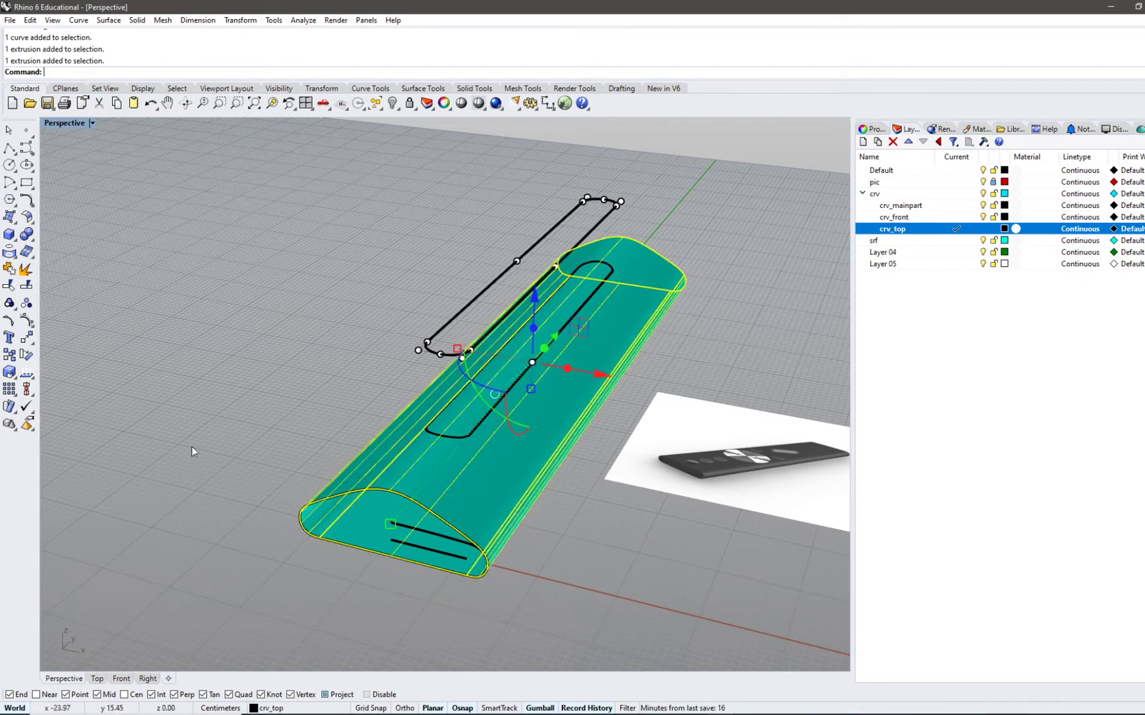
left_click(27, 286)
left_click(436, 434)
key("Return")
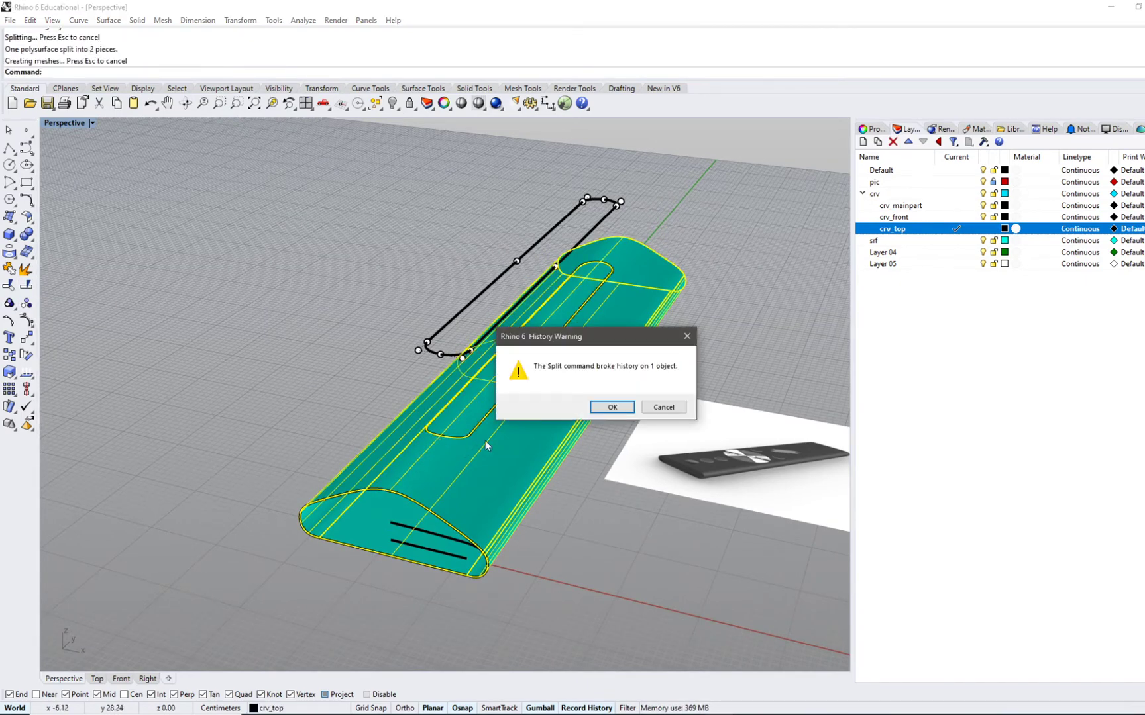
left_click(590, 408)
key("Escape")
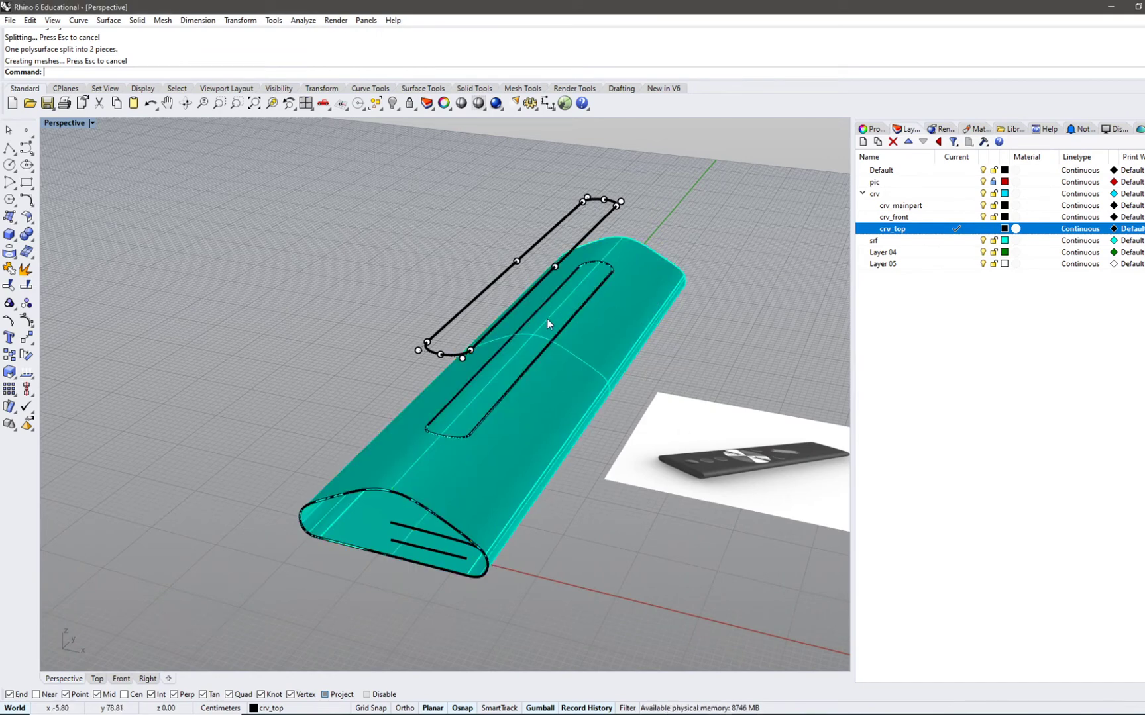
- Delete the slot-shaped surface piece split from the body to leave an opening in the top
left_click(507, 379)
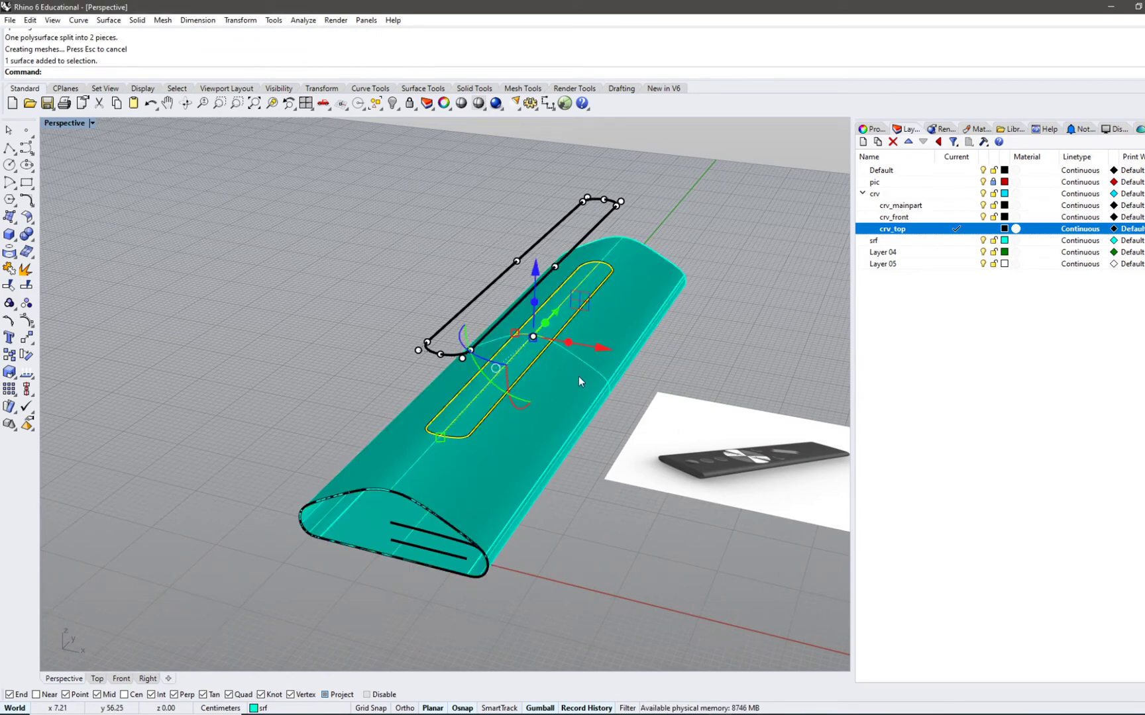
key("Delete")
right_click_drag(578, 377, 533, 307)
- Make the crv layer current and hide the crv_top layer
left_click(954, 194)
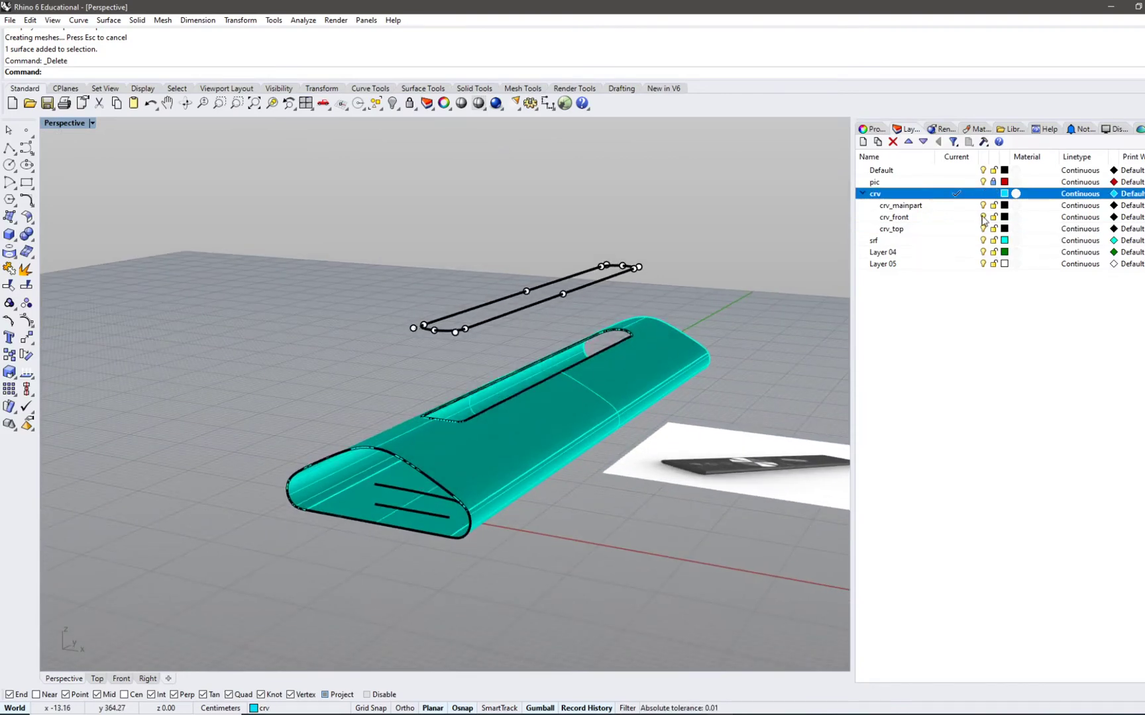
left_click(983, 229)
right_click_drag(424, 463, 449, 509)
scroll(393, 474, "up", 4)
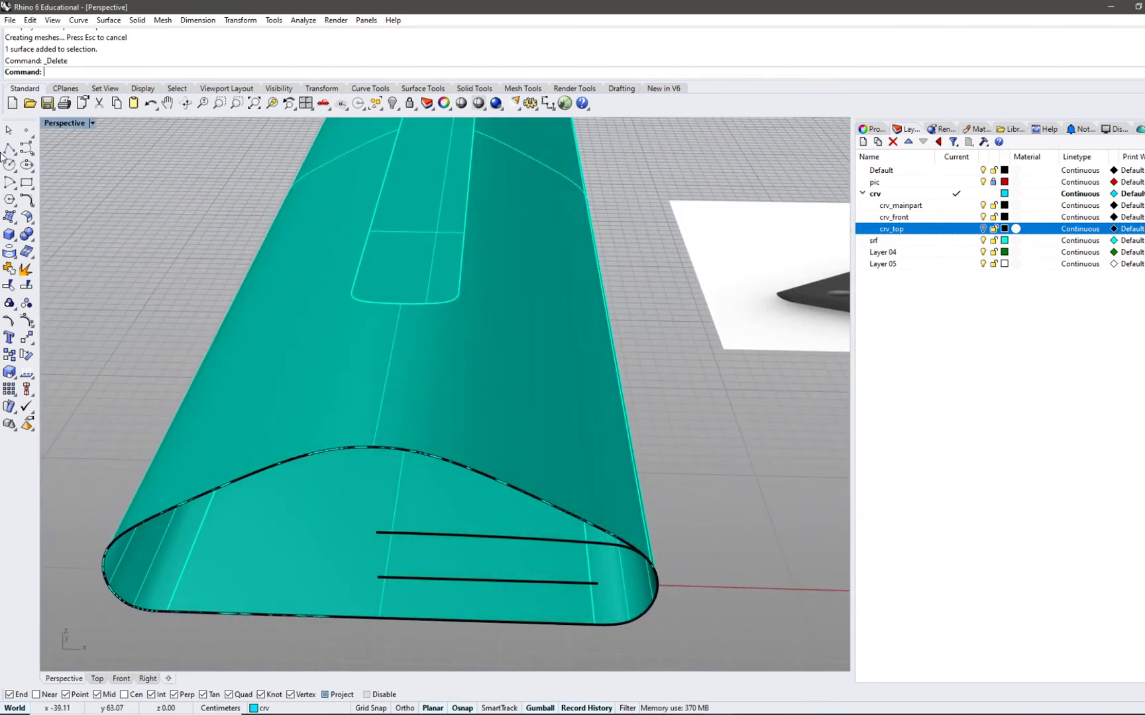
- Add a new sublayer under crv, make it current and name it crv_cut_line
left_click(8, 148)
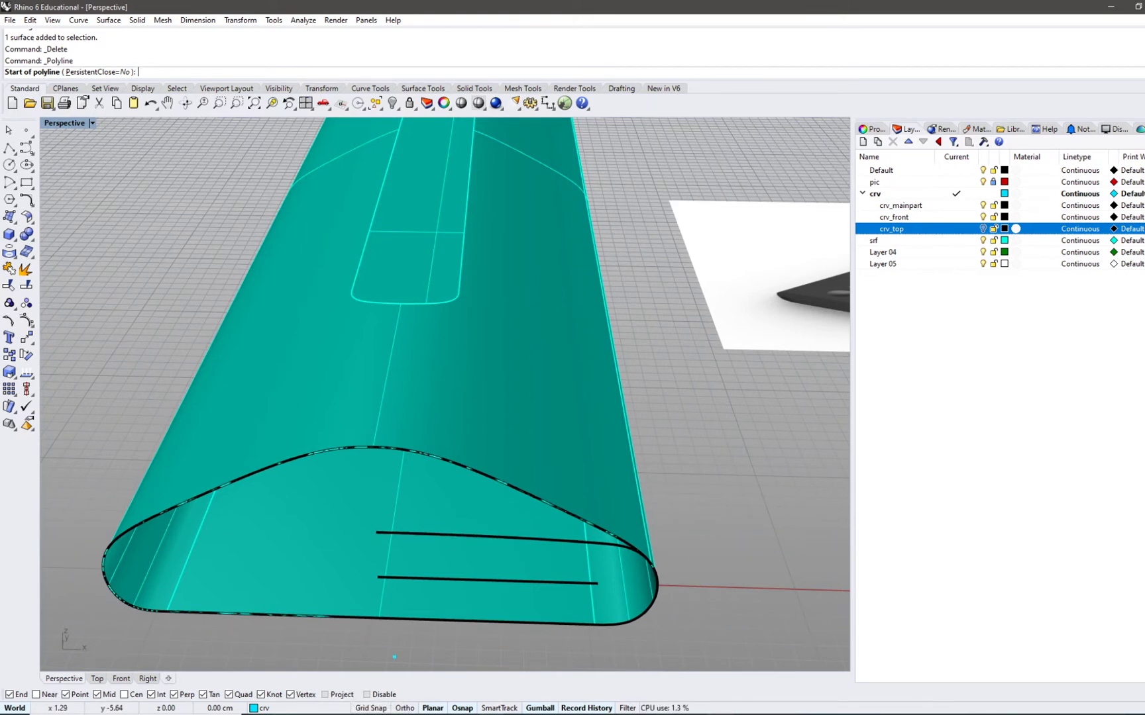
right_click_drag(398, 556, 503, 503)
left_click(917, 218)
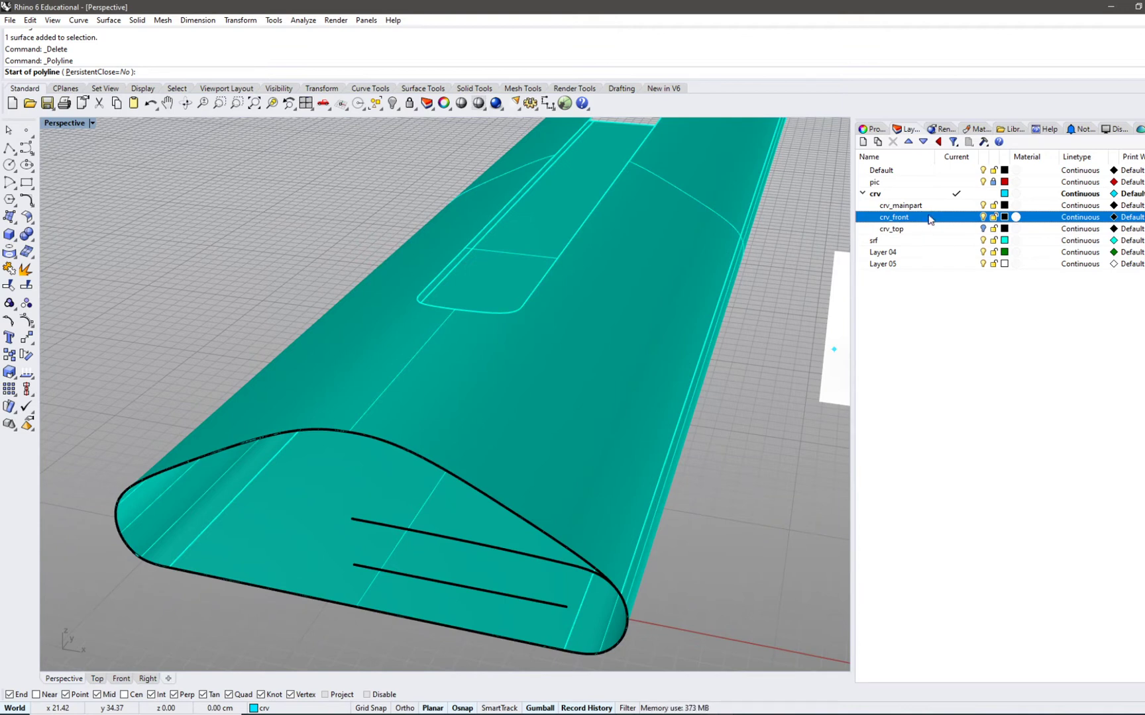
left_click(863, 141)
left_click(881, 233)
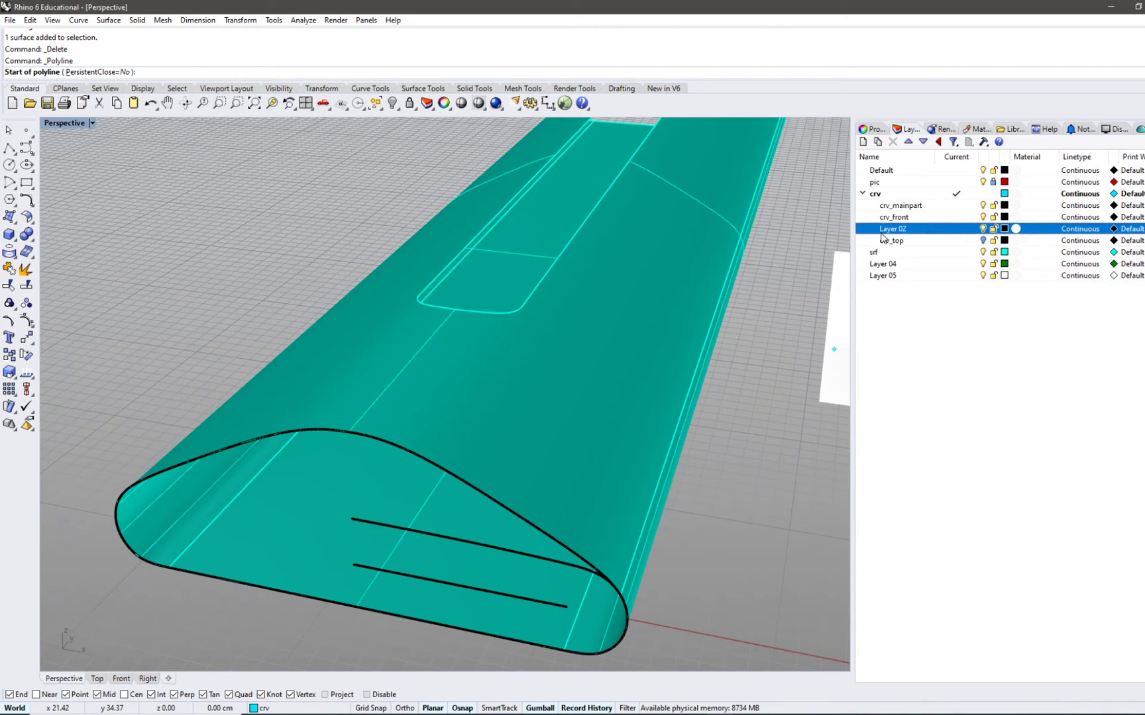
double_click(894, 234)
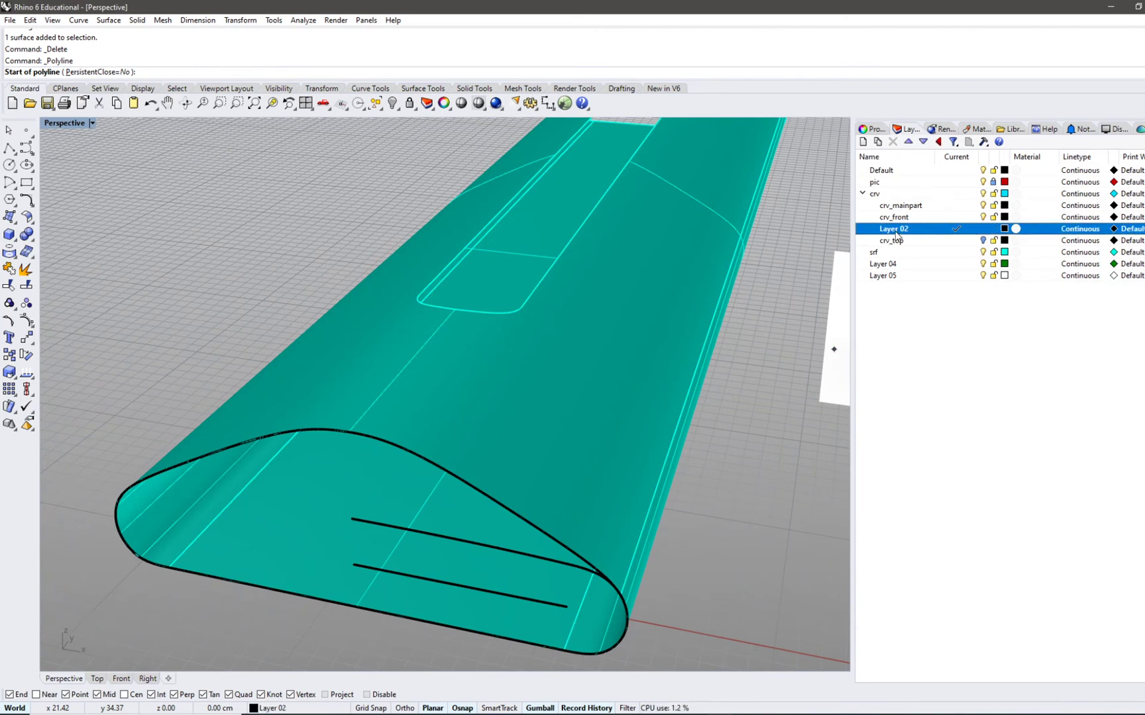
left_click(895, 228)
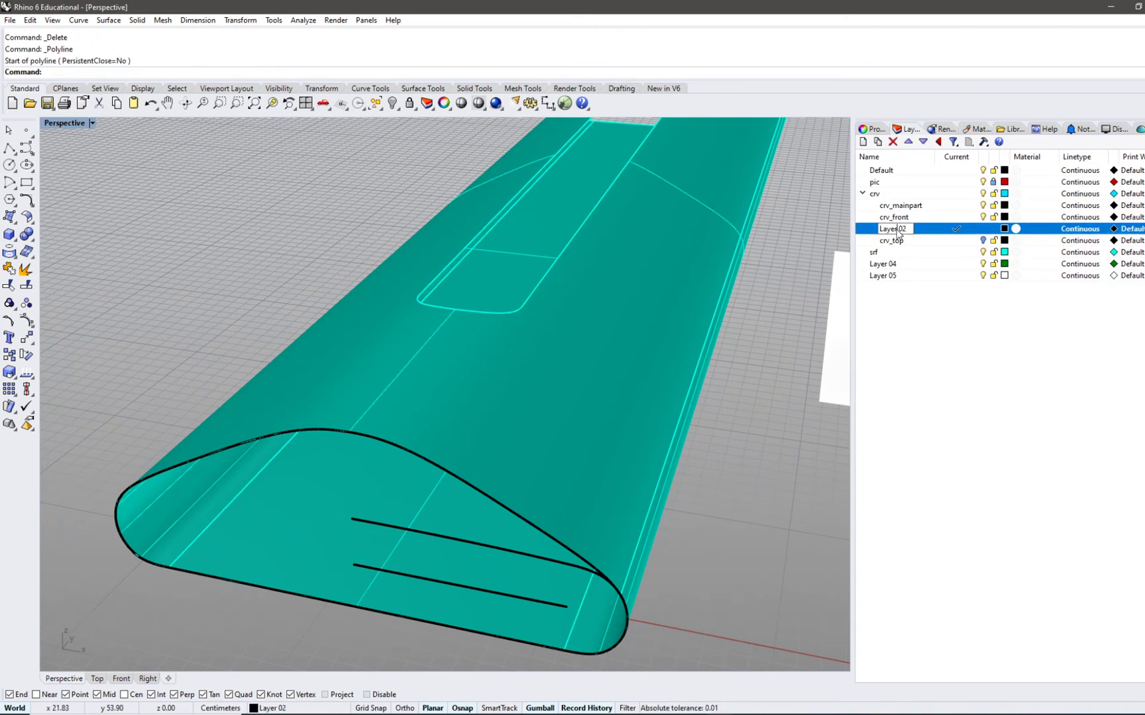
key("BackSpace")
type("crv_cu")
key("BackSpace")
key("Return")
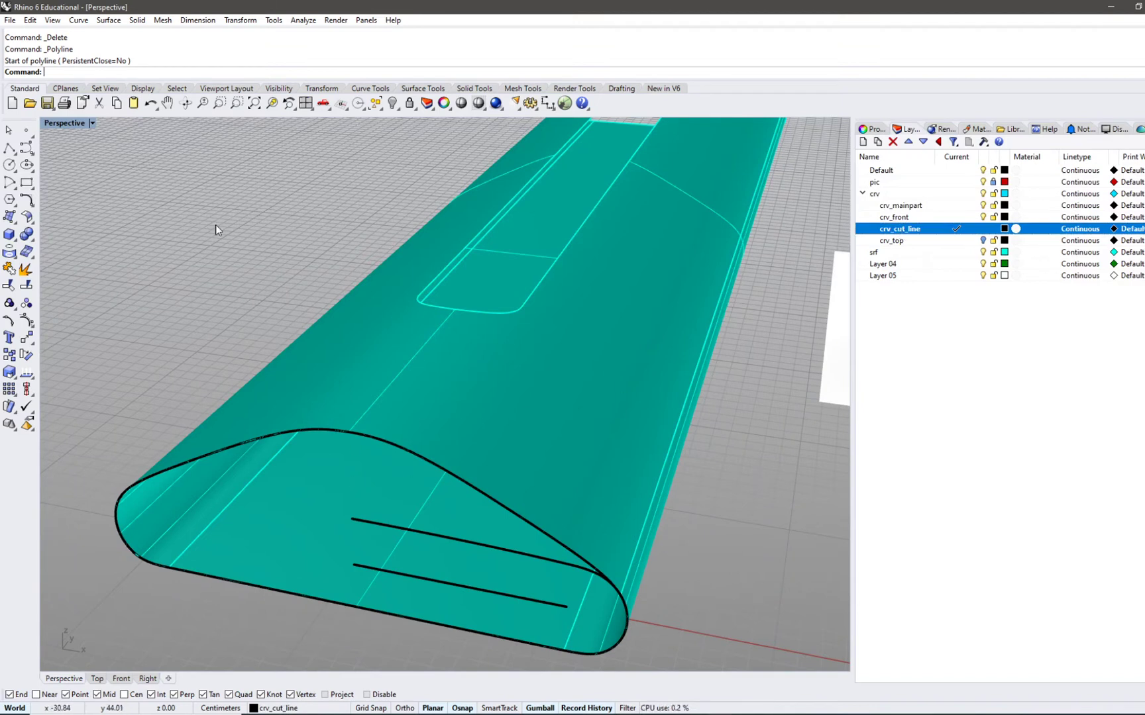
left_click(25, 167)
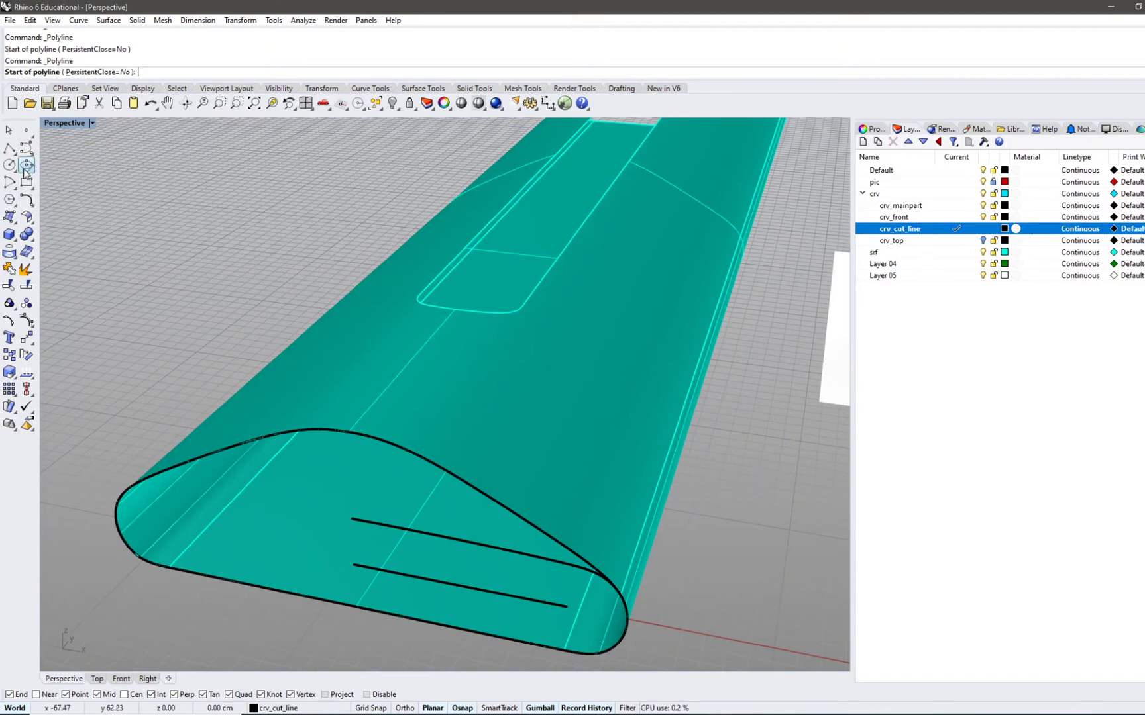
left_click(353, 519)
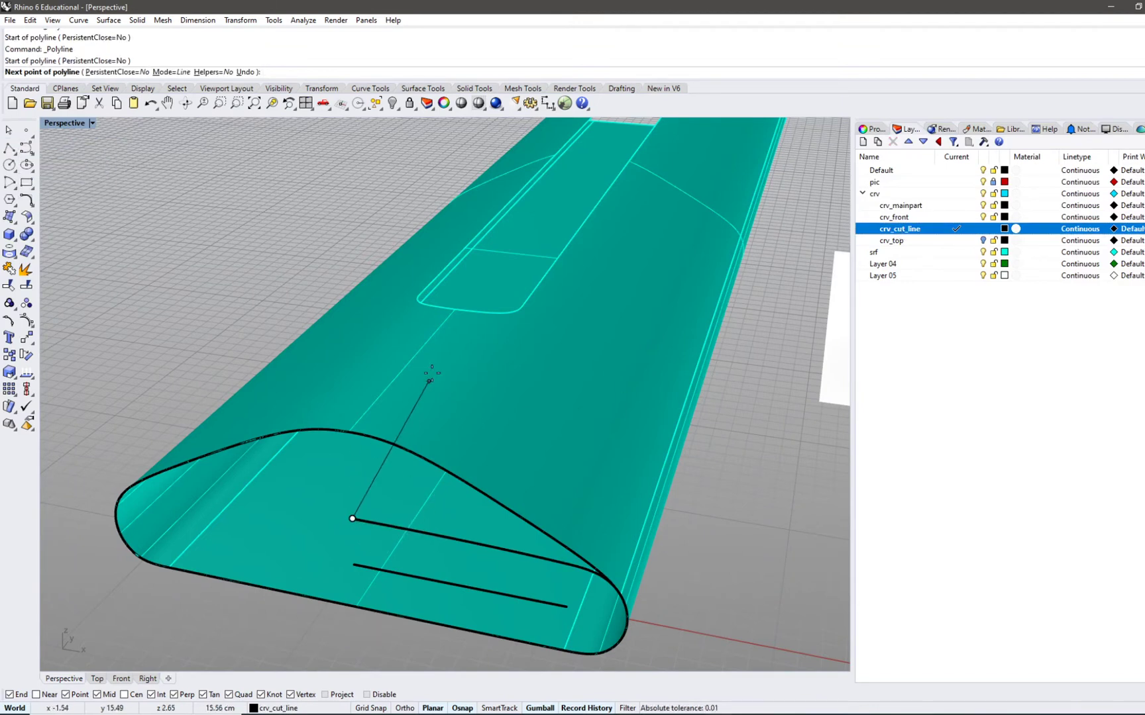
key("Escape")
left_click(469, 318)
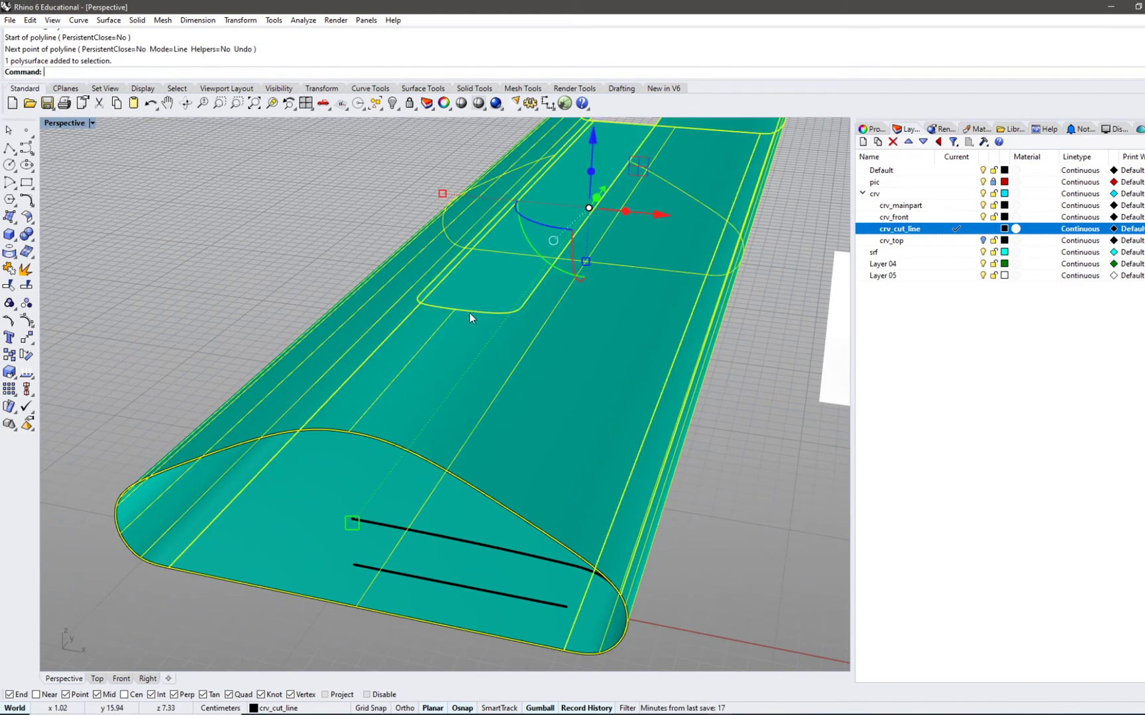
- Show the crv_top layer and turn on the control points of the curve around the slot opening
right_click_drag(142, 362, 457, 414)
left_click(984, 243)
left_click(507, 353)
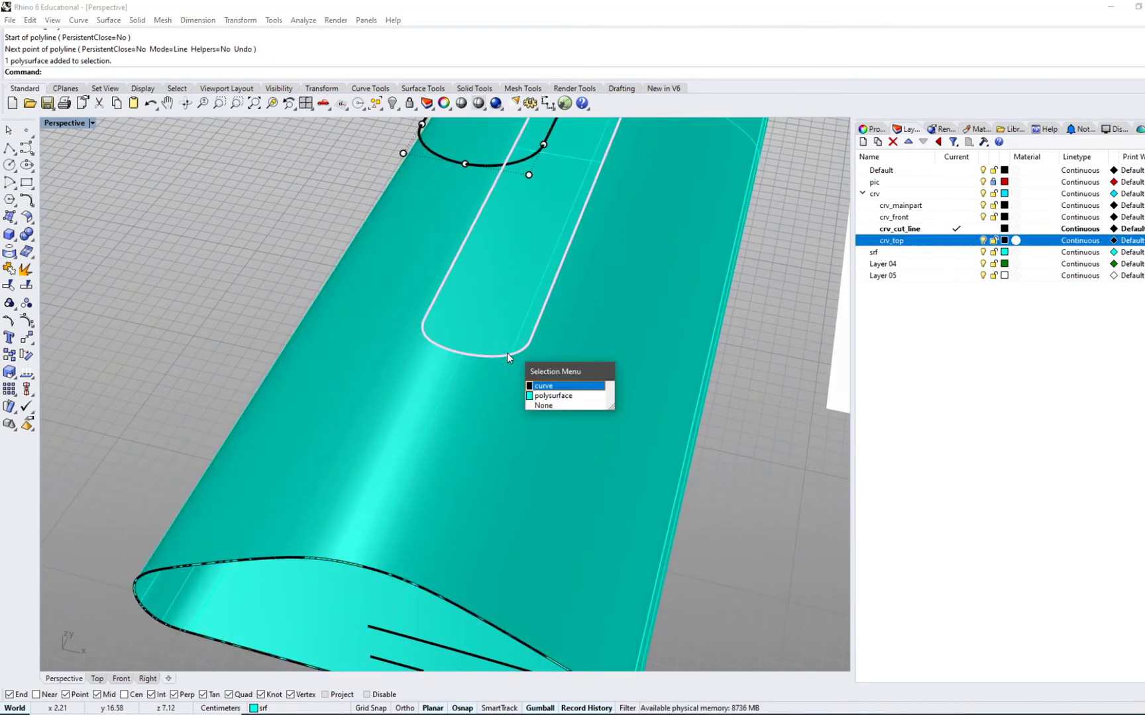
left_click(542, 386)
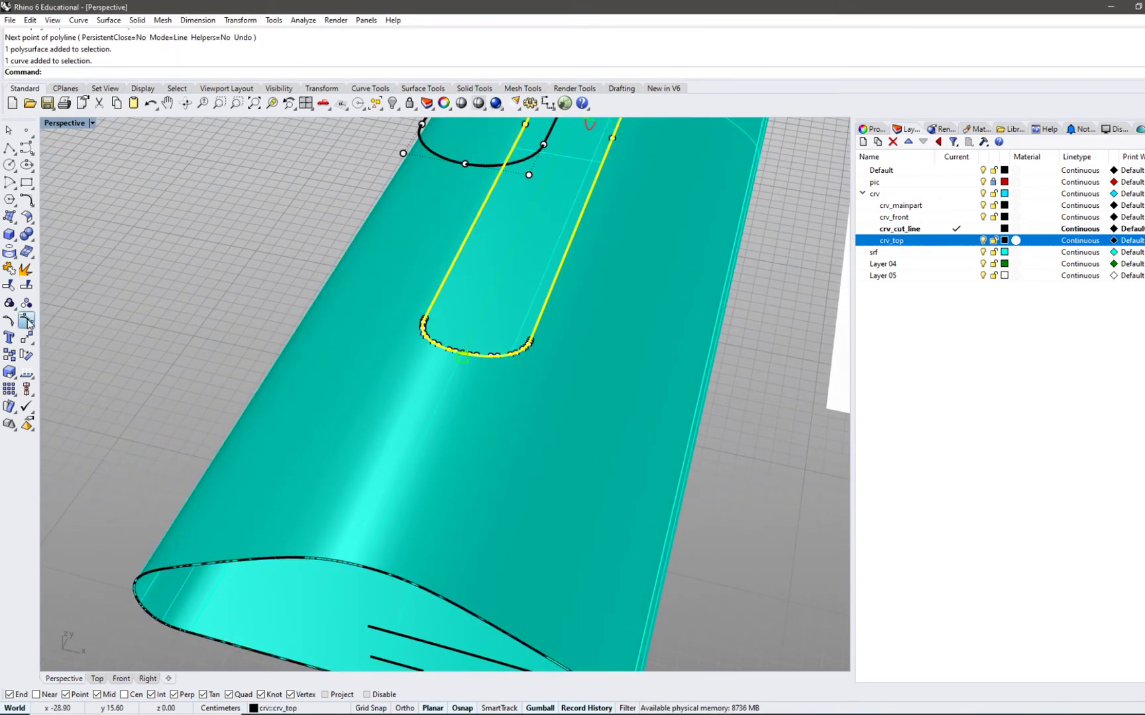
key("F10")
right_click_drag(434, 388, 483, 382)
scroll(461, 345, "up", 5)
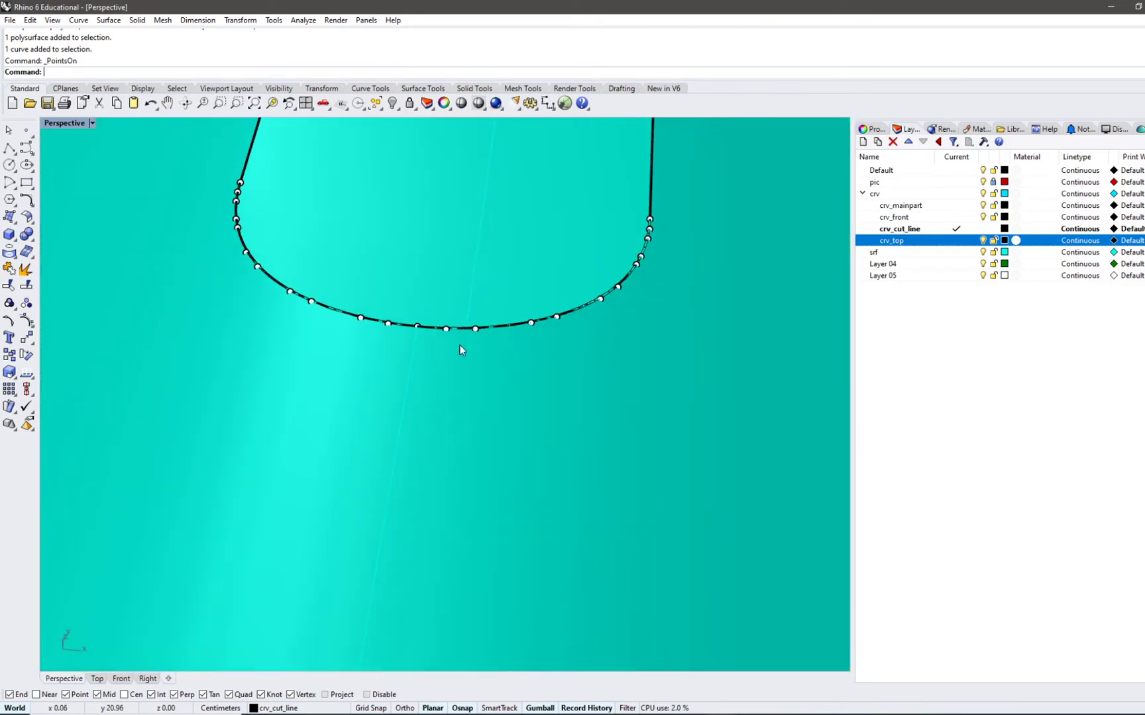
scroll(459, 346, "down", 3)
scroll(516, 422, "up", 2)
scroll(511, 425, "down", 5)
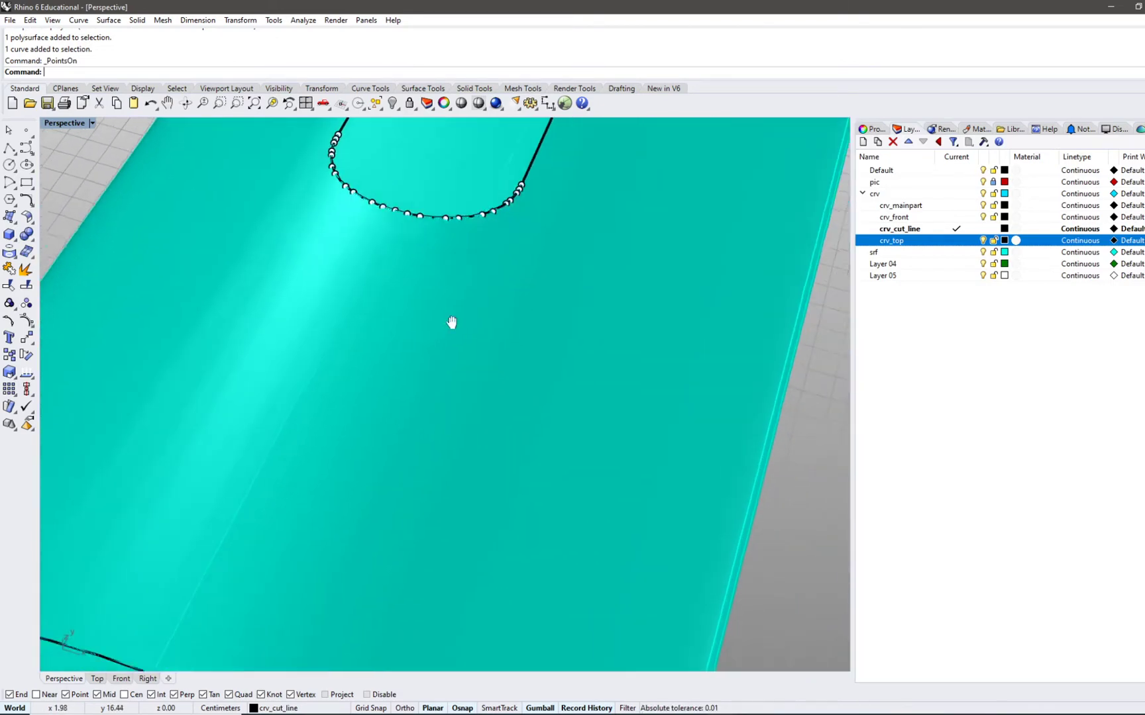
scroll(437, 245, "up", 5)
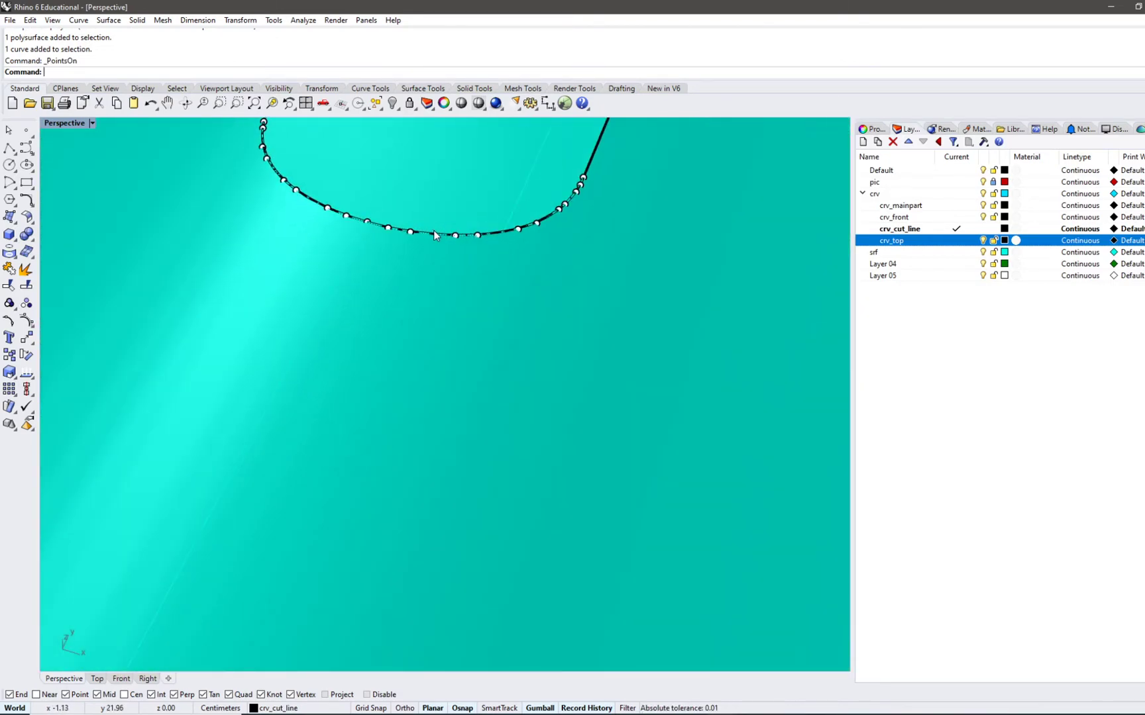
- Remove the multiple knots from the projected slot curve to simplify its control points
left_click(434, 235)
left_click(459, 266)
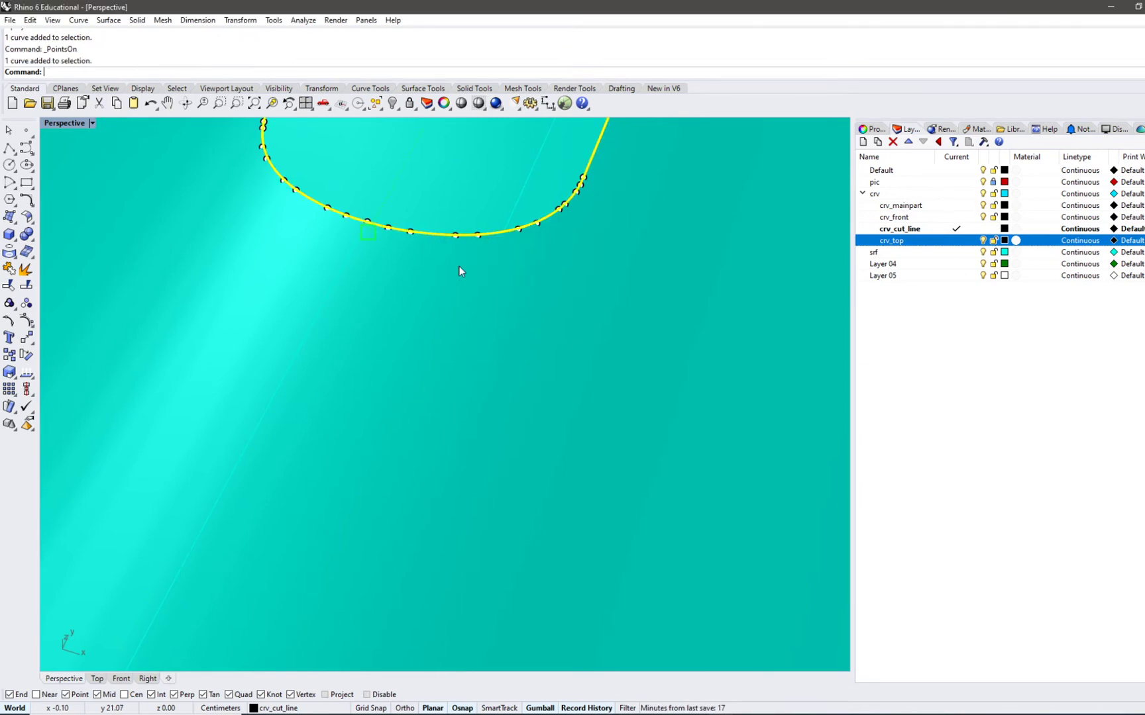
scroll(465, 294, "down", 1)
scroll(466, 299, "down", 2)
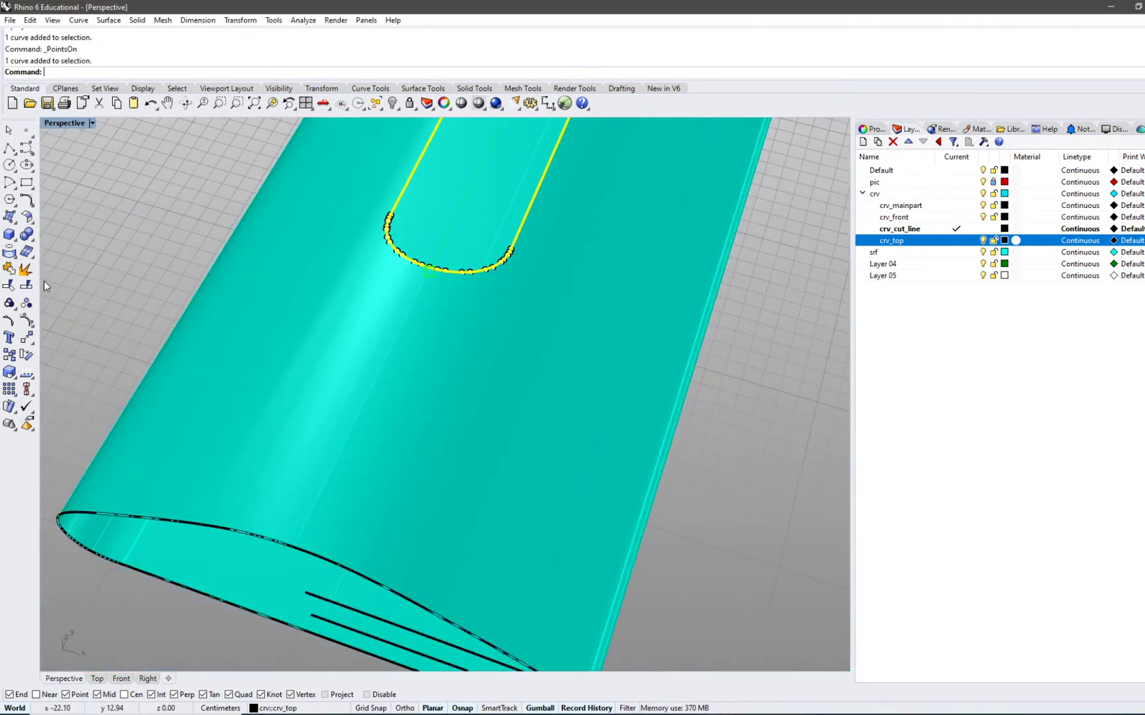
left_click(26, 321)
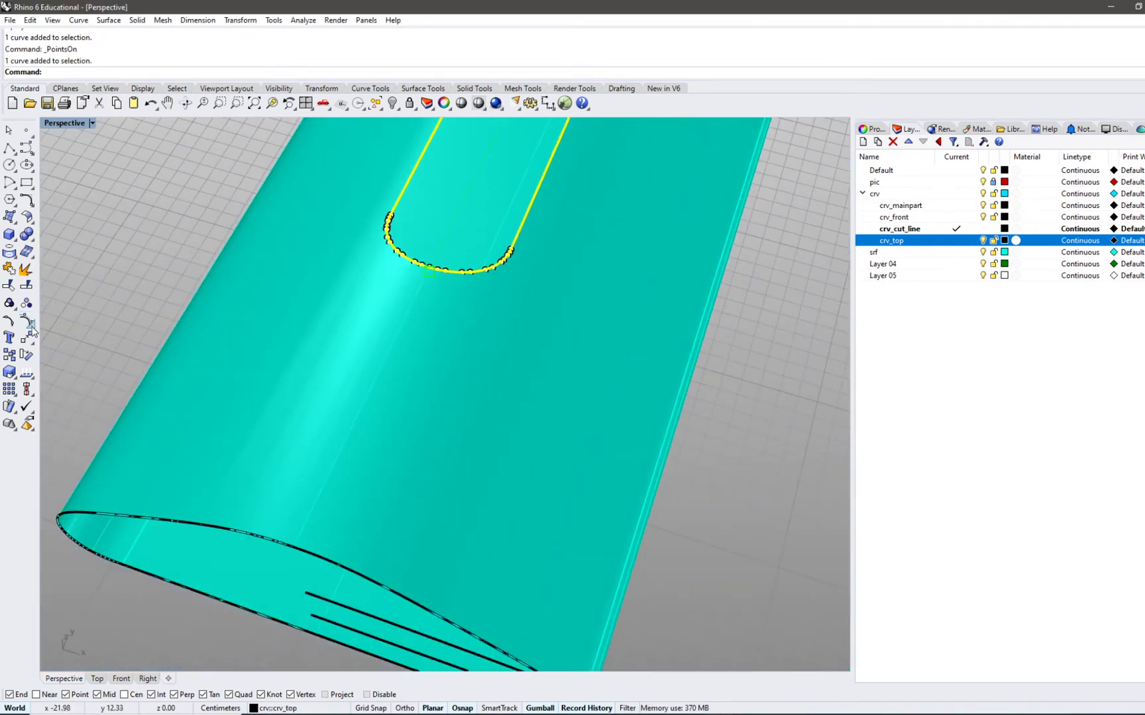
left_click(28, 374)
left_click(32, 377)
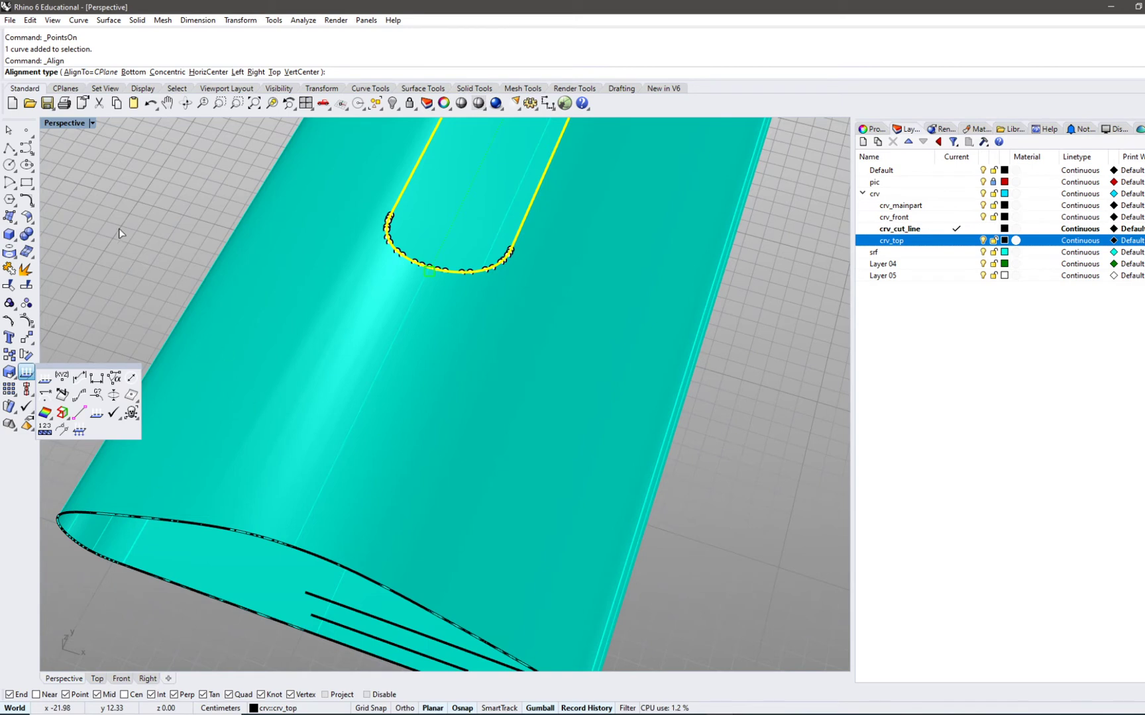
left_click(29, 207)
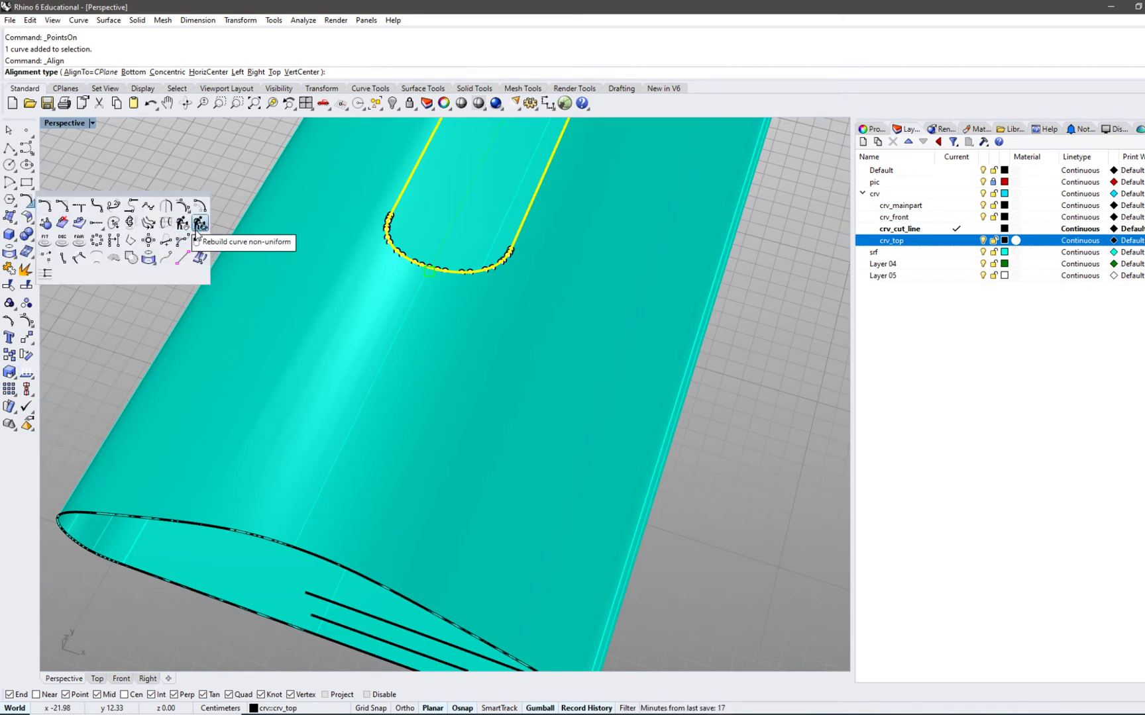
left_click(61, 224)
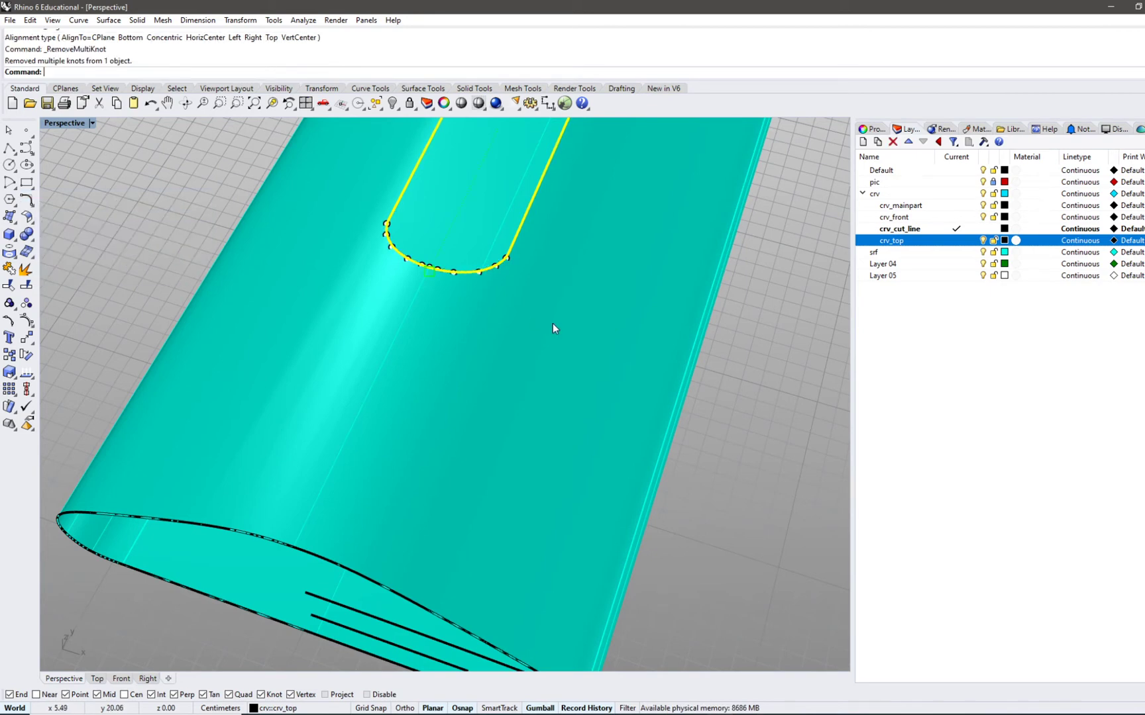
scroll(472, 262, "up", 5)
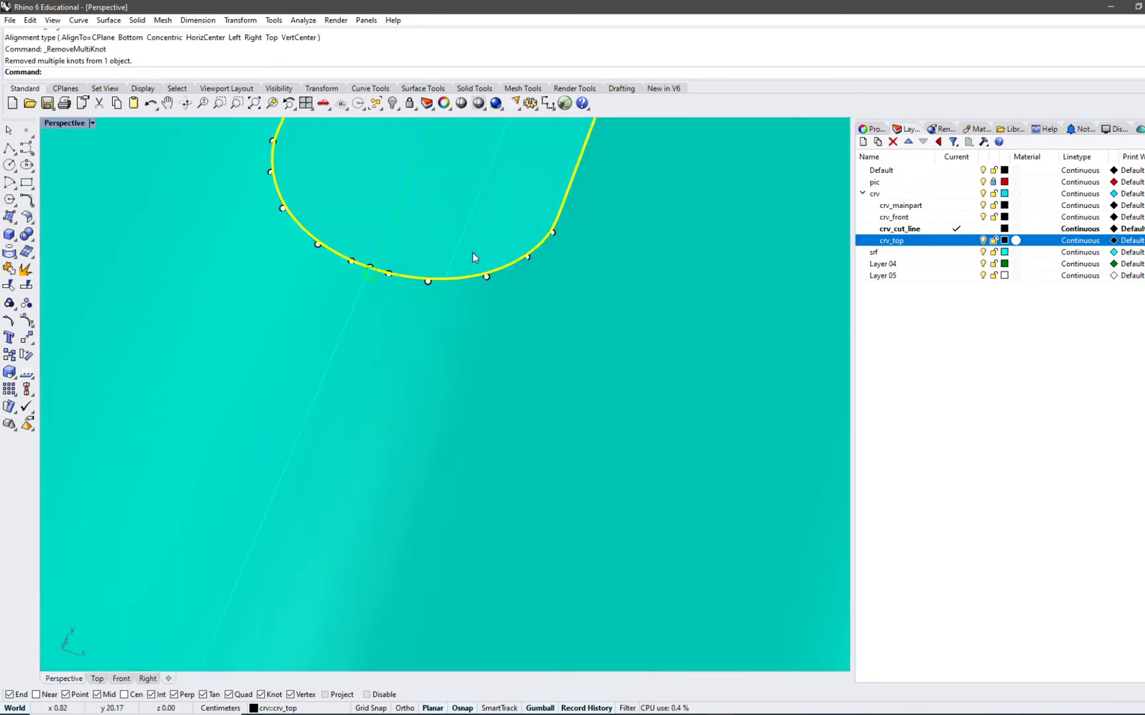
- Draw a line from the centre of the slot's rounded end to the inner end of the upper line at the body's front profile
left_click(33, 210)
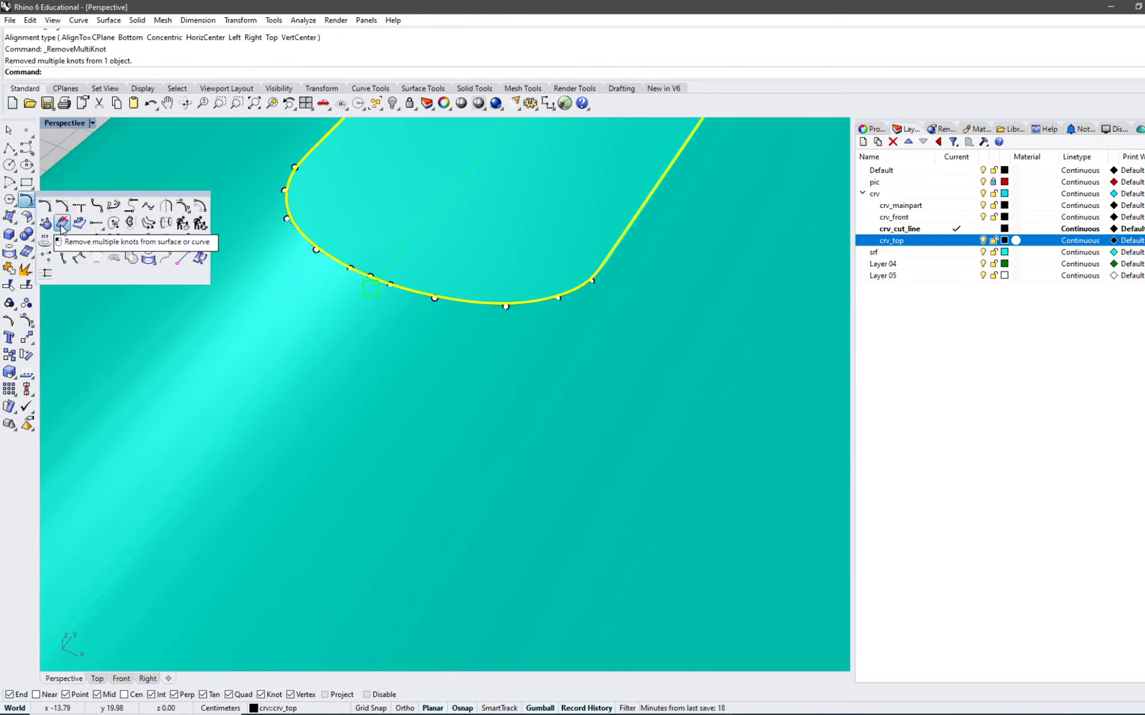
scroll(503, 272, "down", 4)
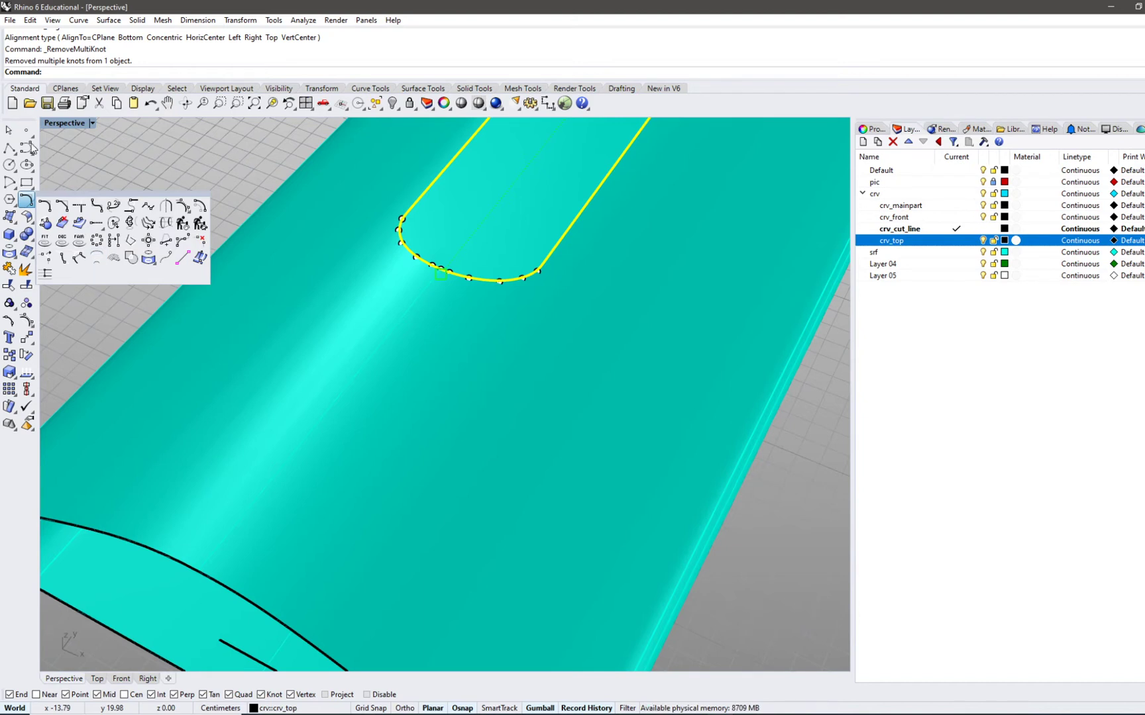
left_click(11, 149)
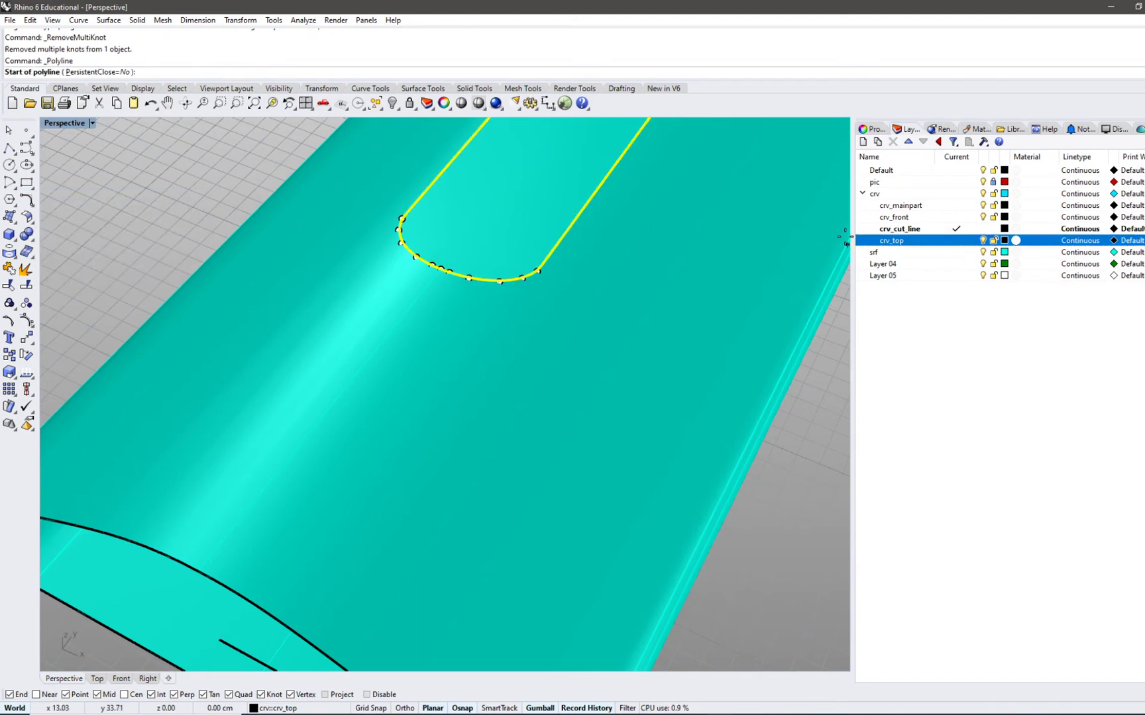
left_click(439, 272)
scroll(332, 402, "down", 2)
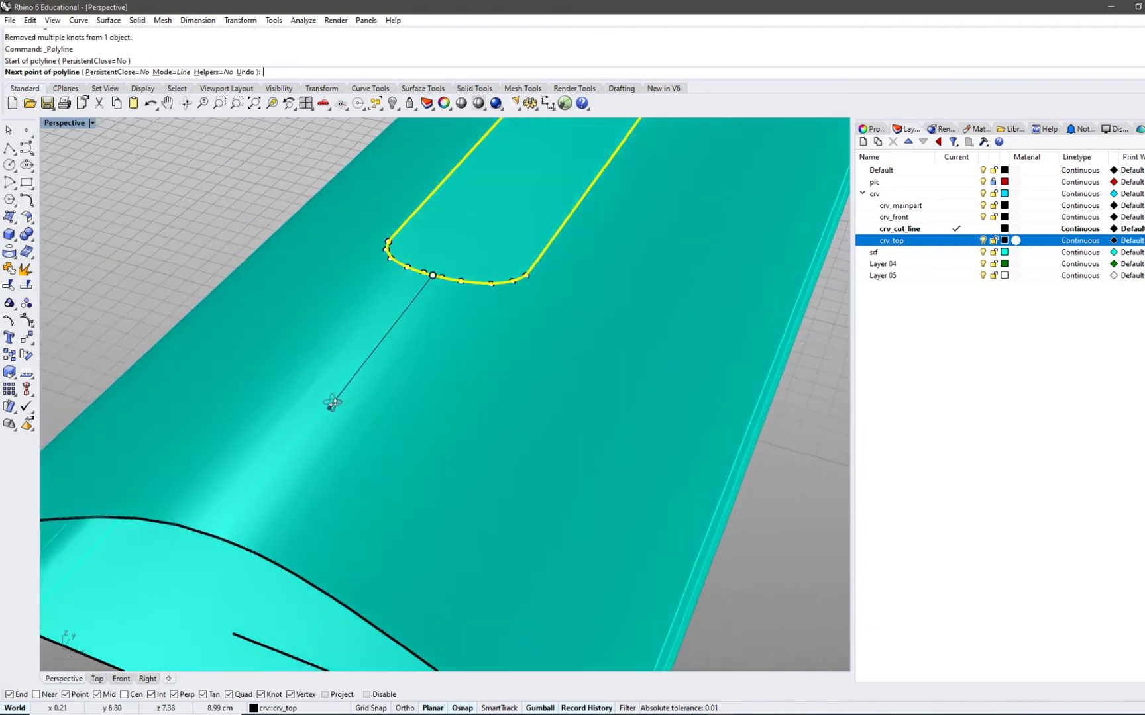
left_click(241, 631)
key("Return")
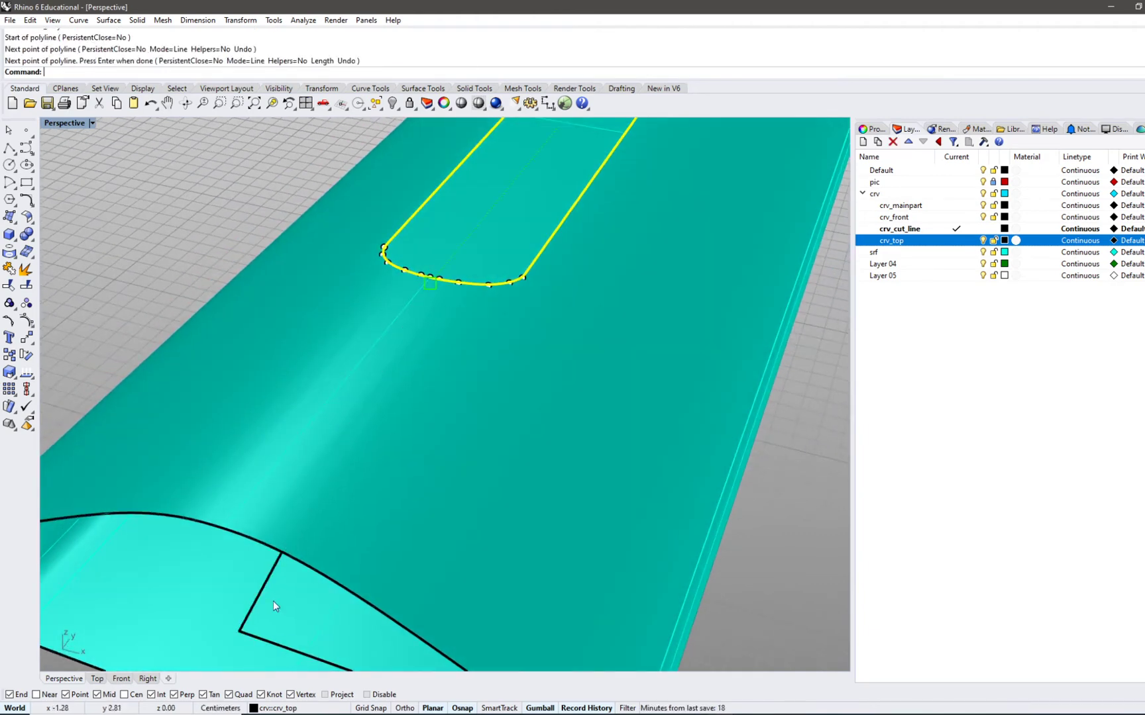
- Switch the perspective view to Ghosted display so the lines inside the body can be picked
scroll(426, 339, "up", 1)
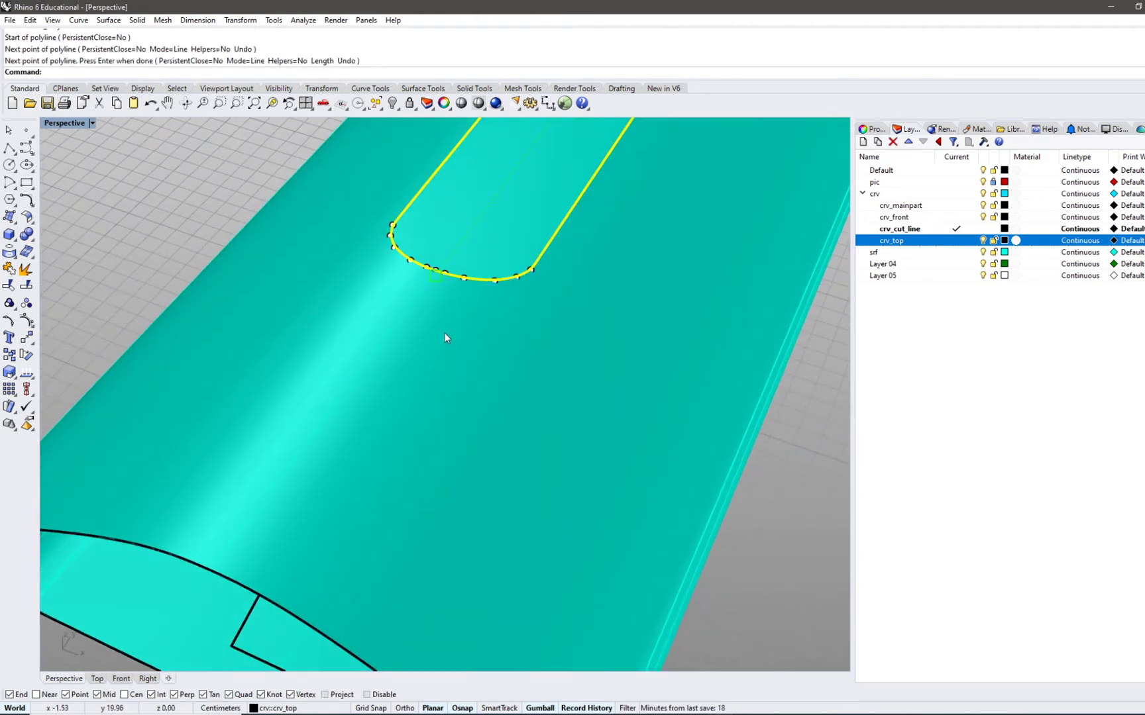
left_click(83, 123)
left_click(74, 195)
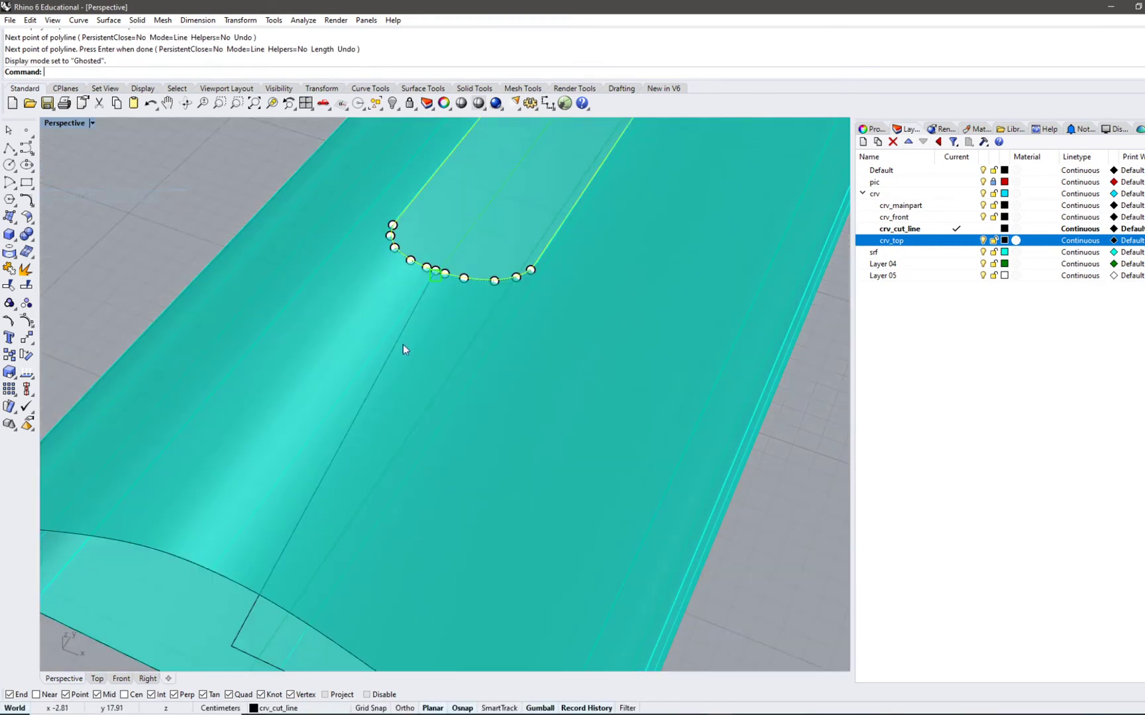
scroll(408, 334, "down", 1)
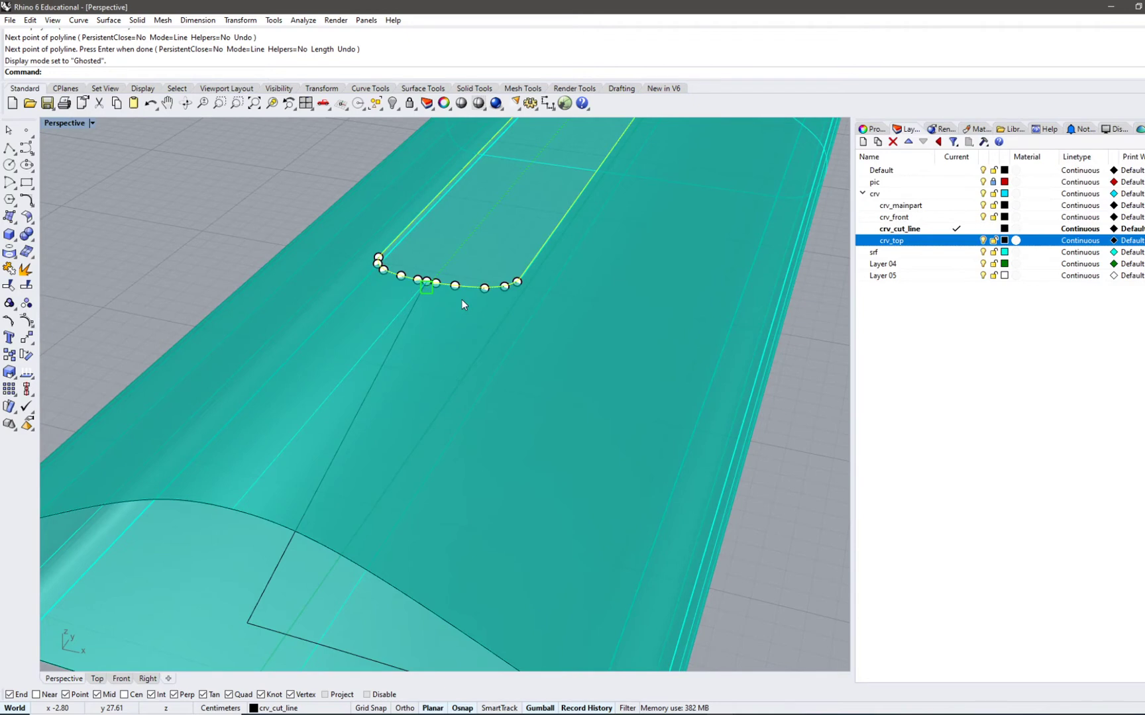
- Draw a second line from a control point on the slot's rounded end to the outer end of the upper line at the front profile
left_click(9, 148)
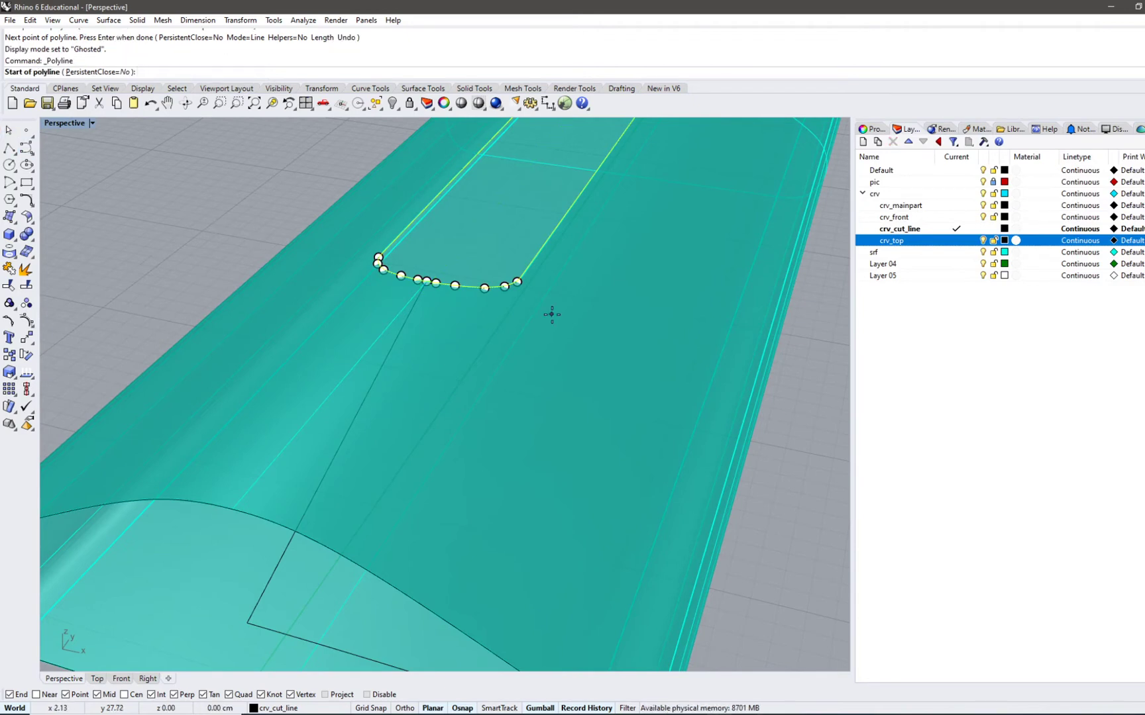
left_click(484, 288)
right_click_drag(467, 319, 471, 381)
scroll(467, 301, "down", 6)
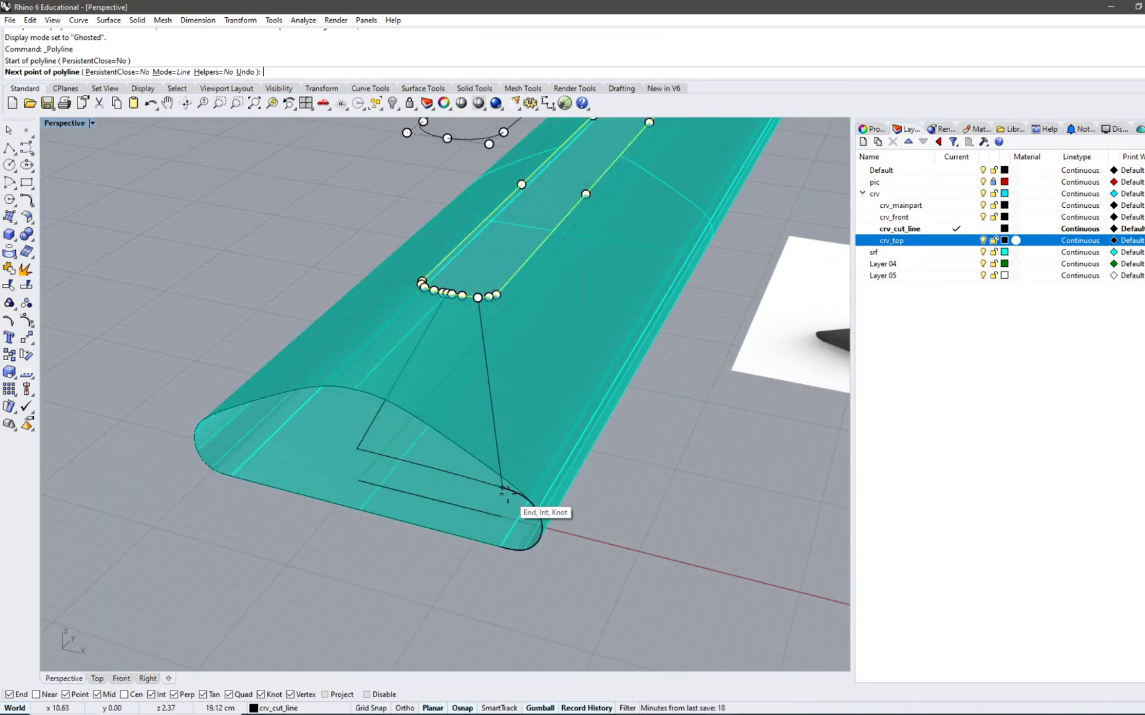
right_click_drag(503, 498, 464, 504)
left_click(412, 493)
right_click(428, 515)
- Explode the main body's front profile curve into segments and select its curved upper segment
scroll(488, 490, "up", 3)
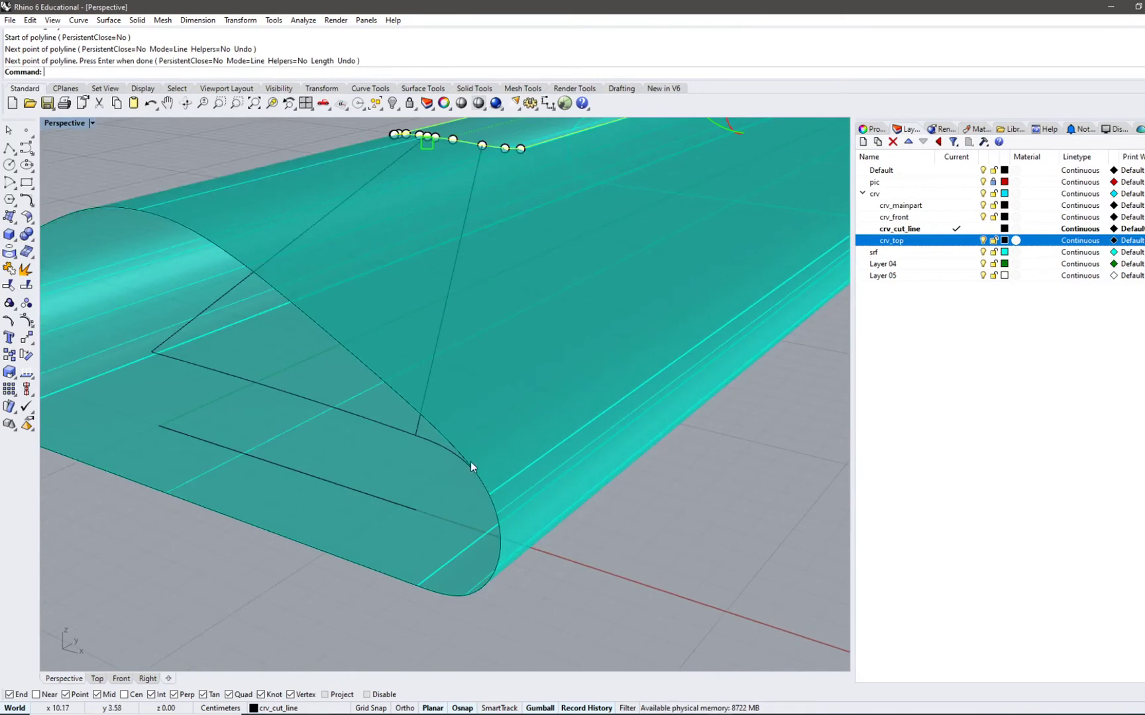
left_click(472, 463)
left_click(509, 501)
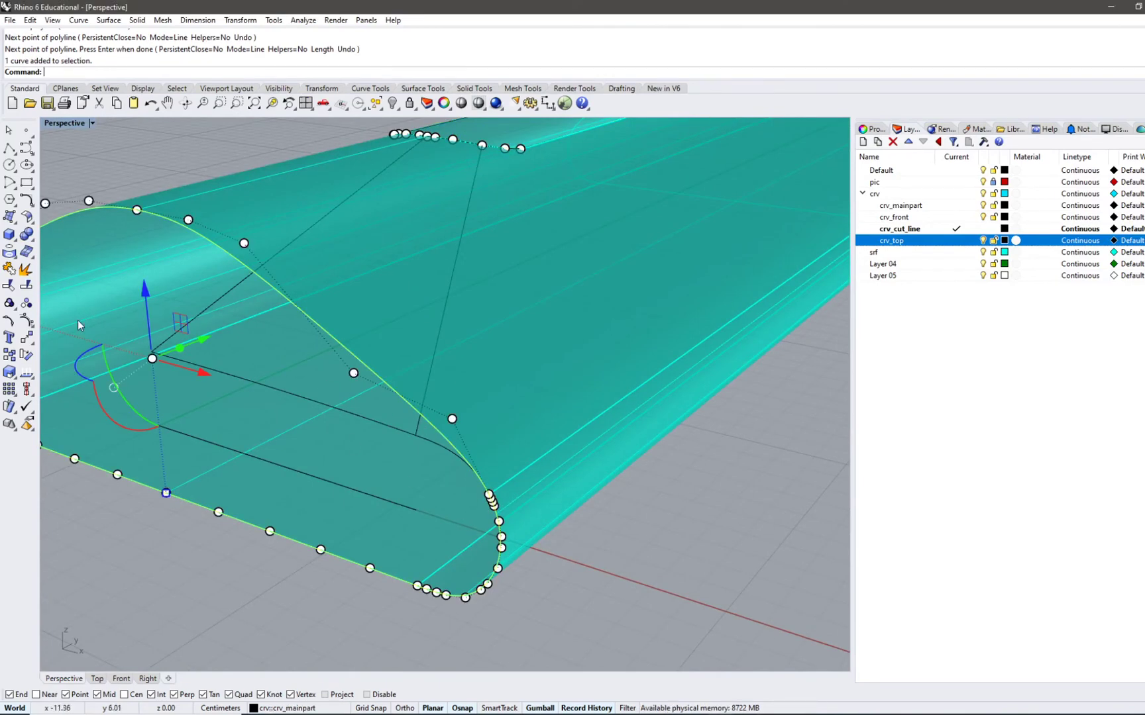
left_click(27, 272)
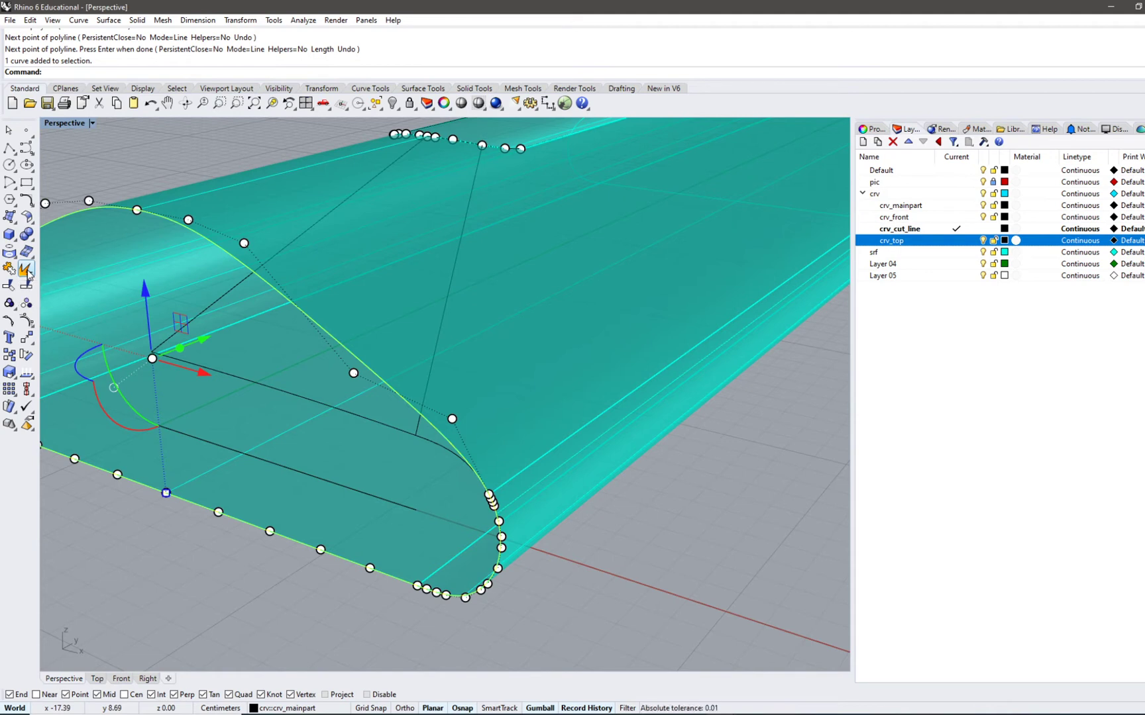
left_click(617, 407)
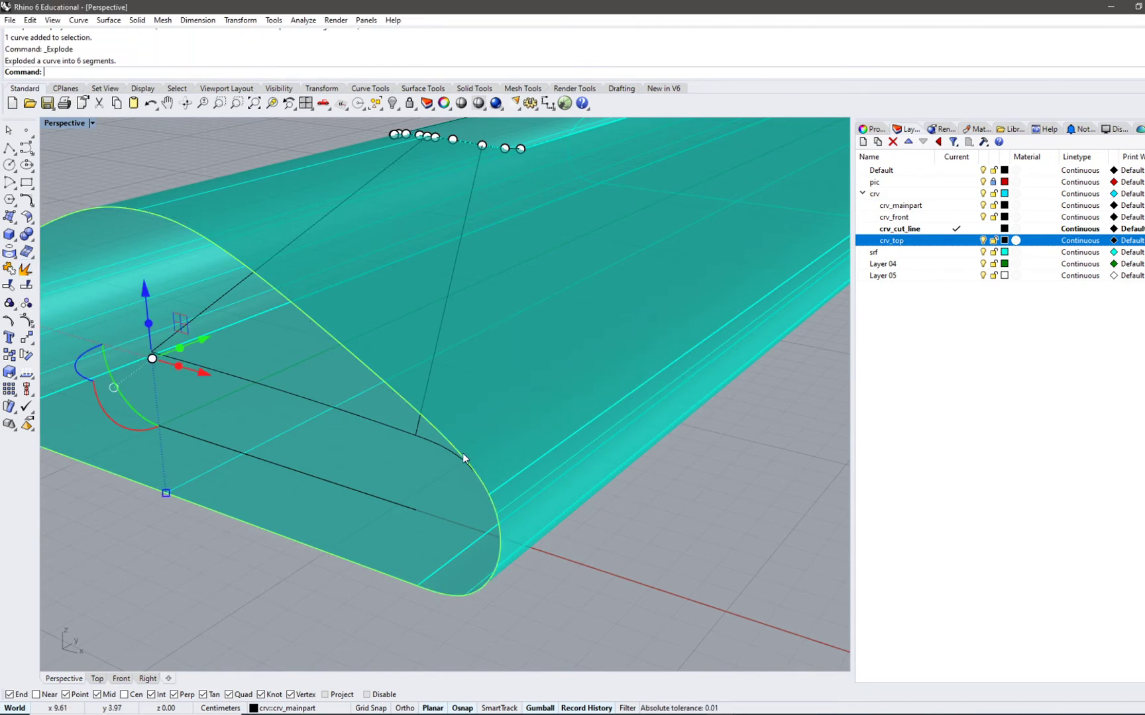
left_click(458, 454)
left_click(501, 508)
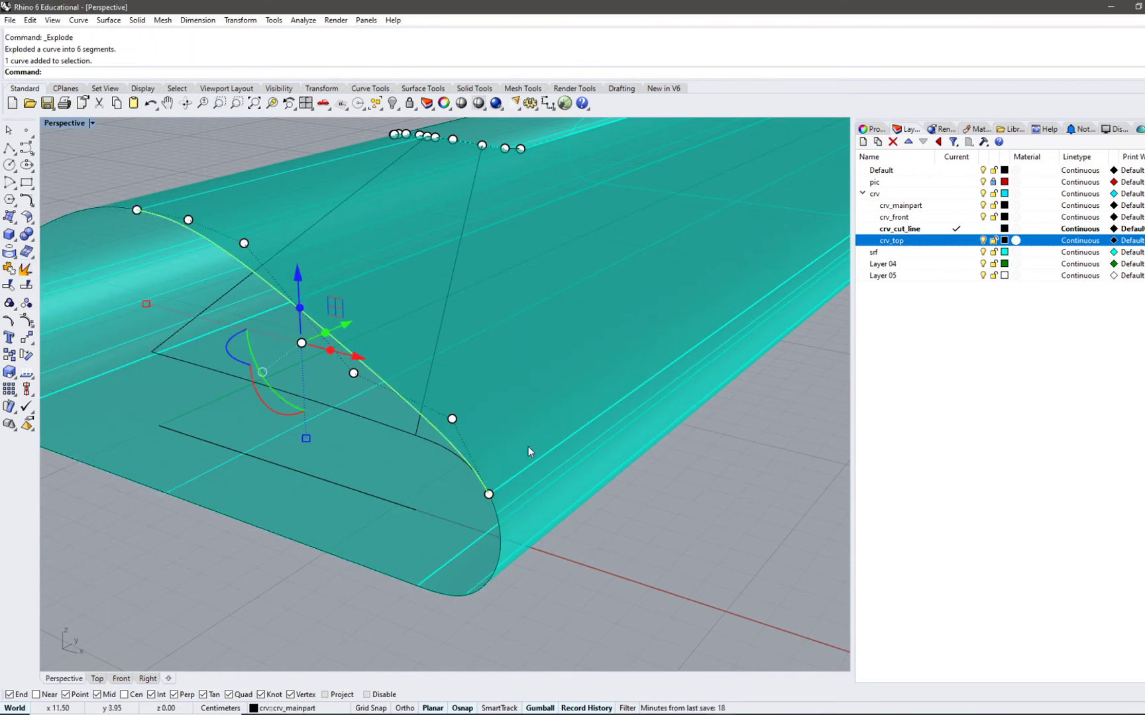
- Draw a third line from the outer end of the upper profile segment to the slot curve's corner control point
right_click_drag(527, 446, 527, 415)
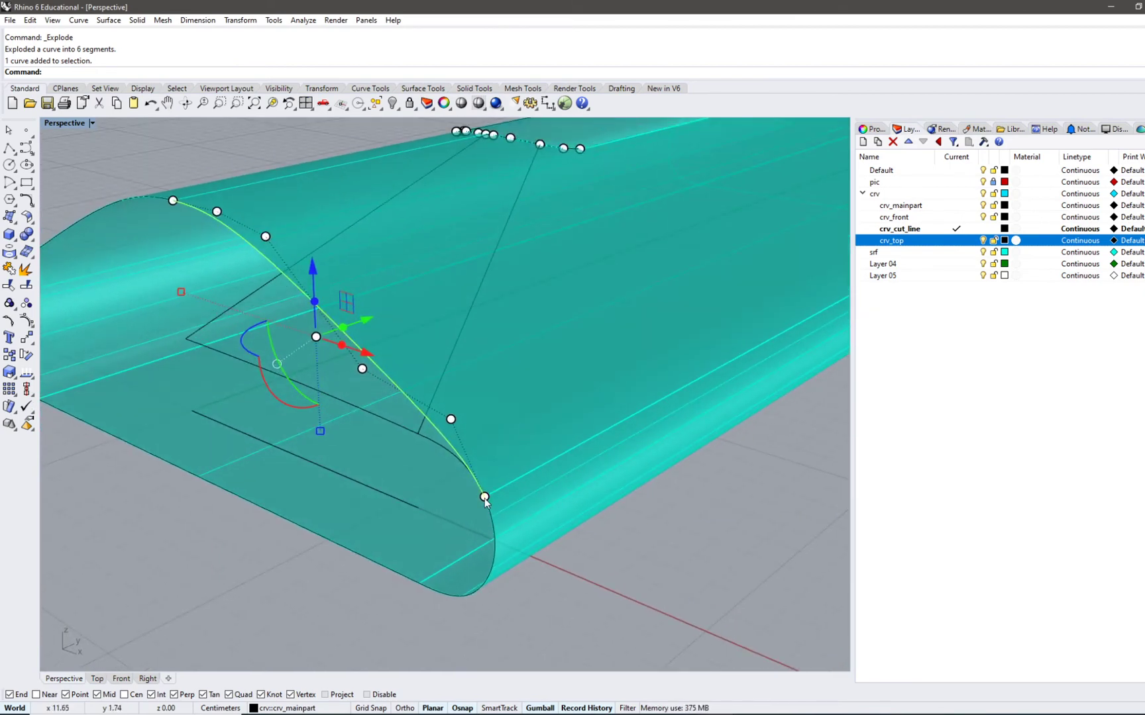
left_click(8, 151)
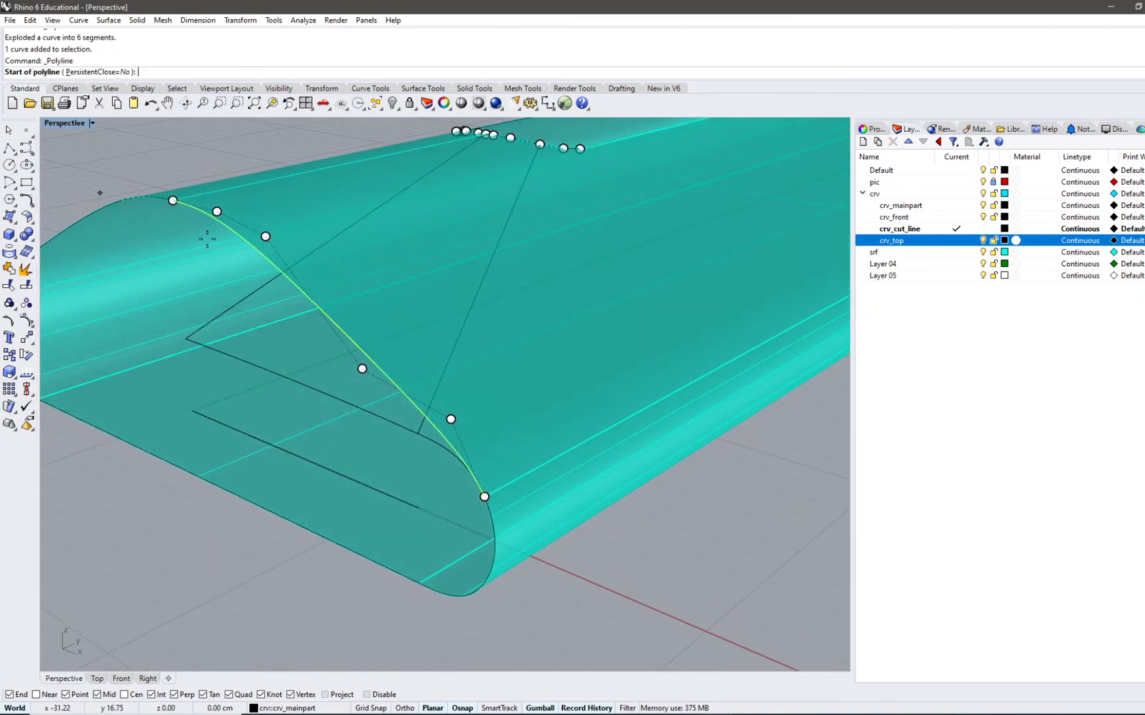
left_click(498, 484)
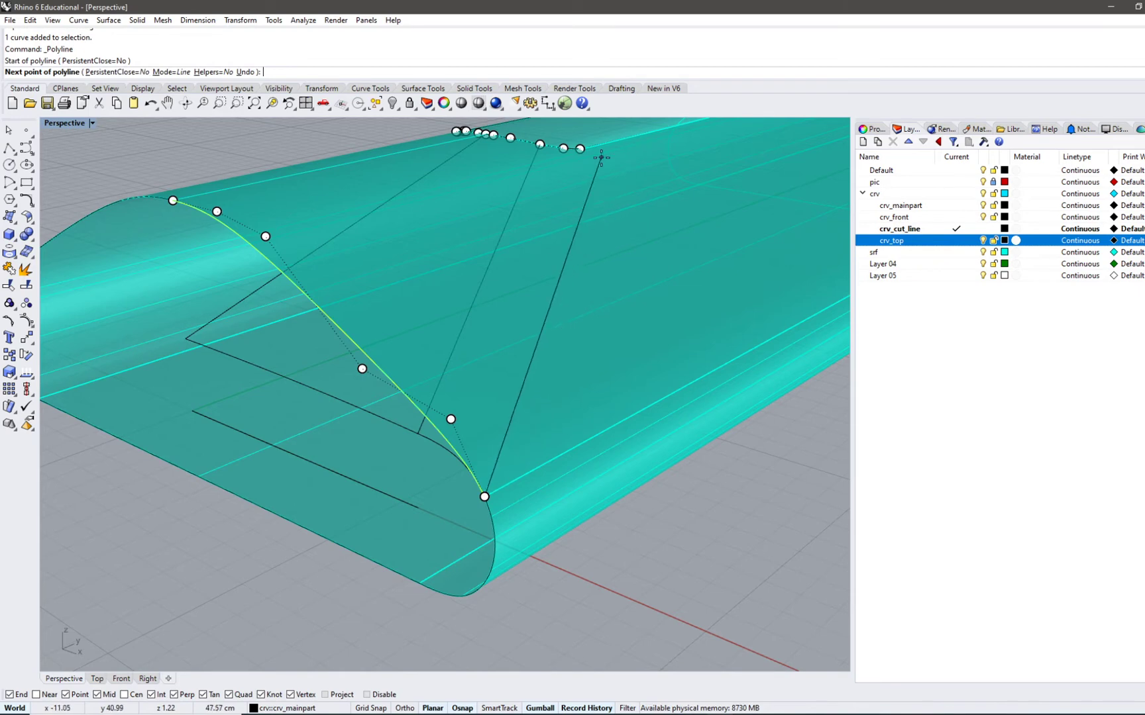
scroll(593, 147, "up", 4)
scroll(593, 147, "up", 3)
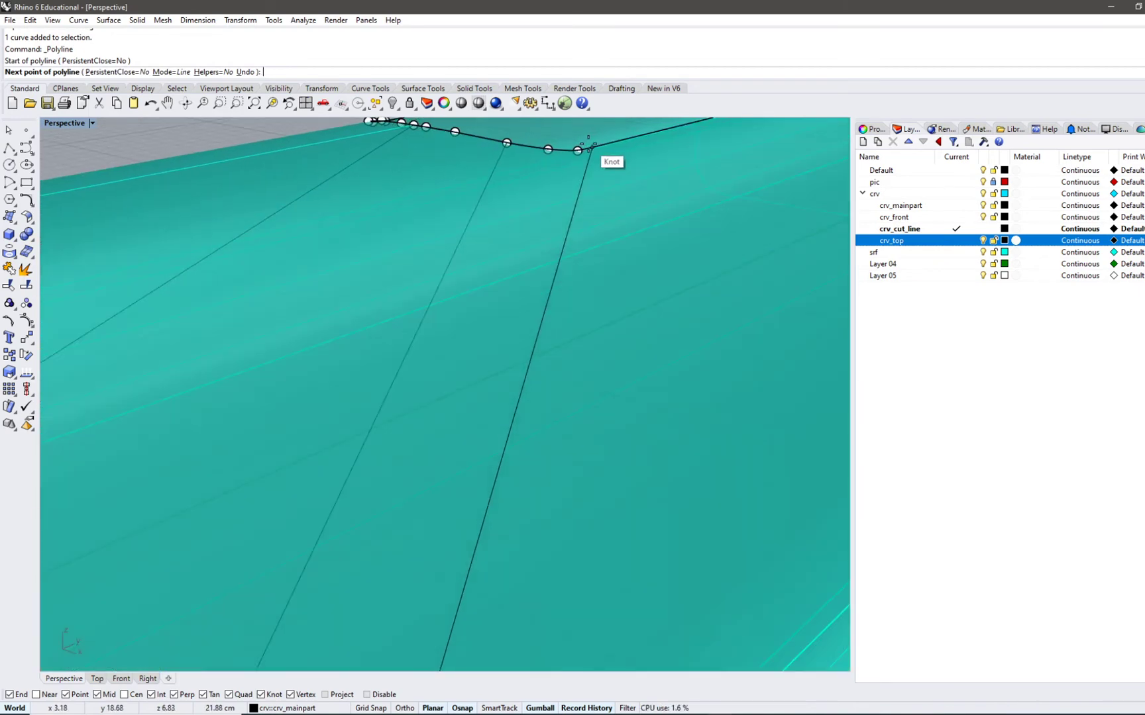
scroll(578, 151, "down", 1)
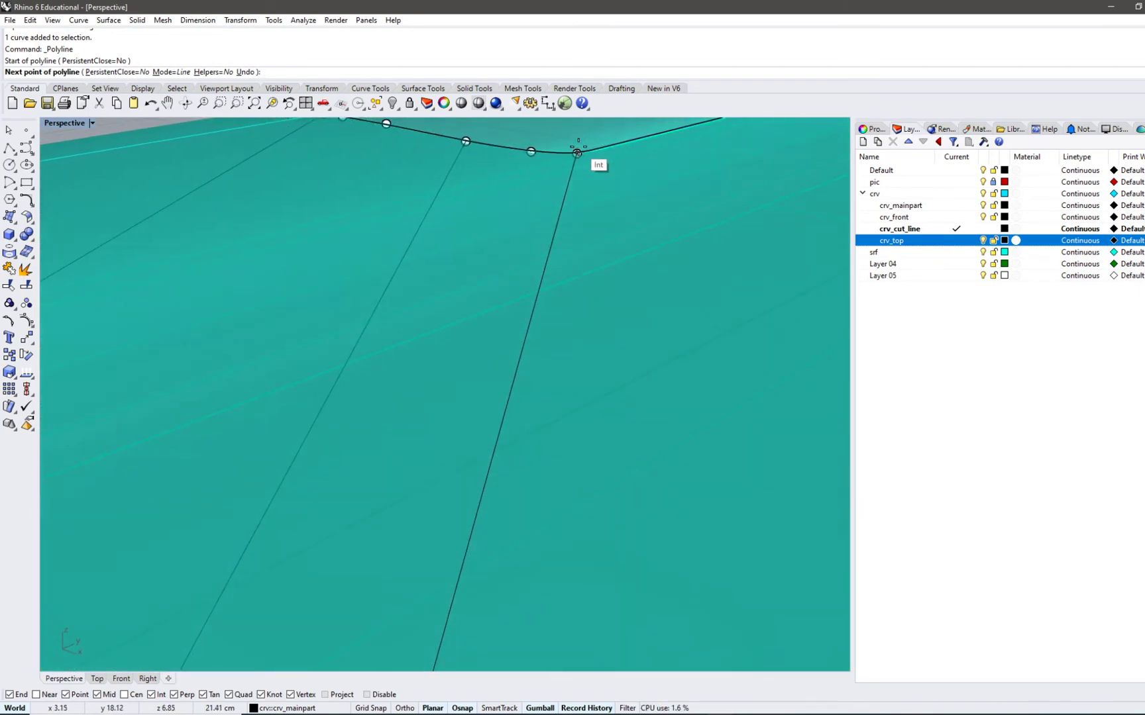
left_click(578, 152)
key("Return")
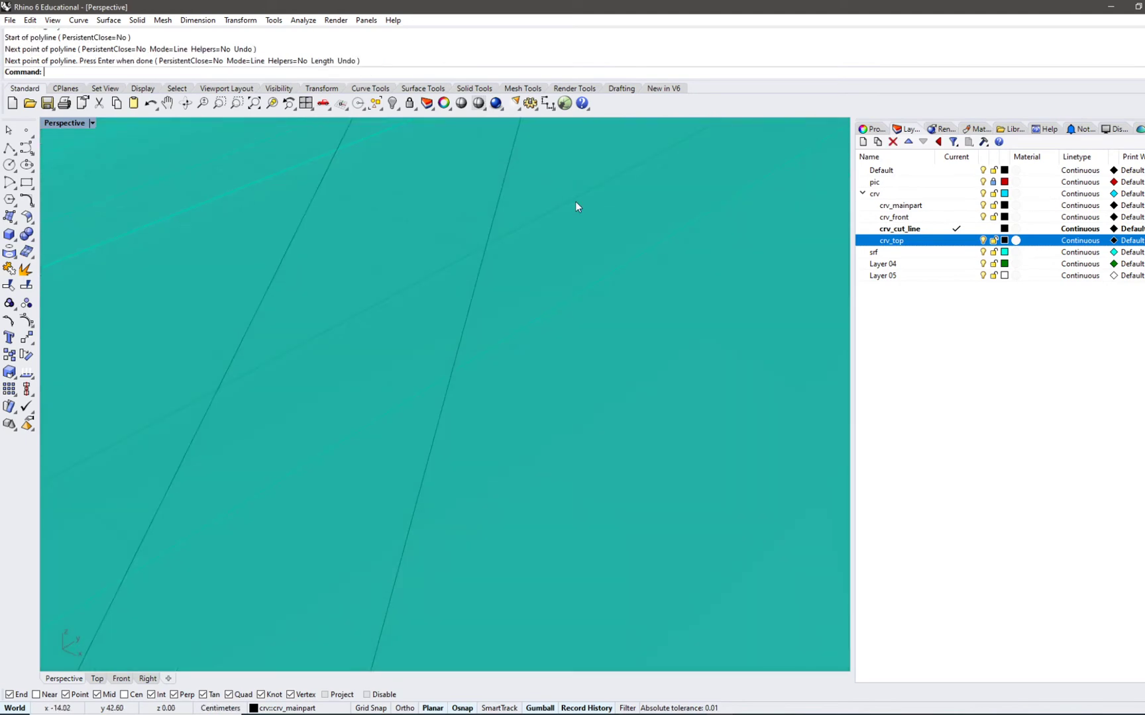
- Examine how the new lines meet the slot curve around its rounded end
scroll(575, 201, "down", 6)
right_click_drag(569, 253, 558, 318, "shift")
right_click_drag(555, 165, 536, 227, "shift")
scroll(536, 228, "up", 6)
scroll(462, 295, "up", 4)
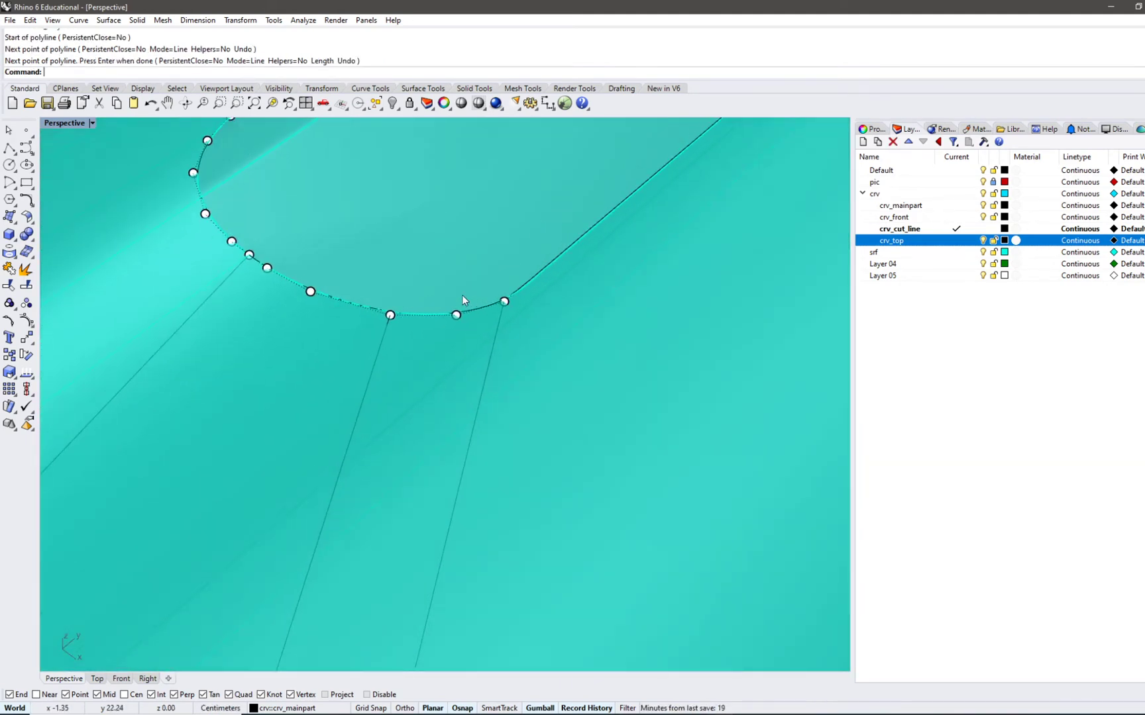
scroll(585, 272, "down", 1)
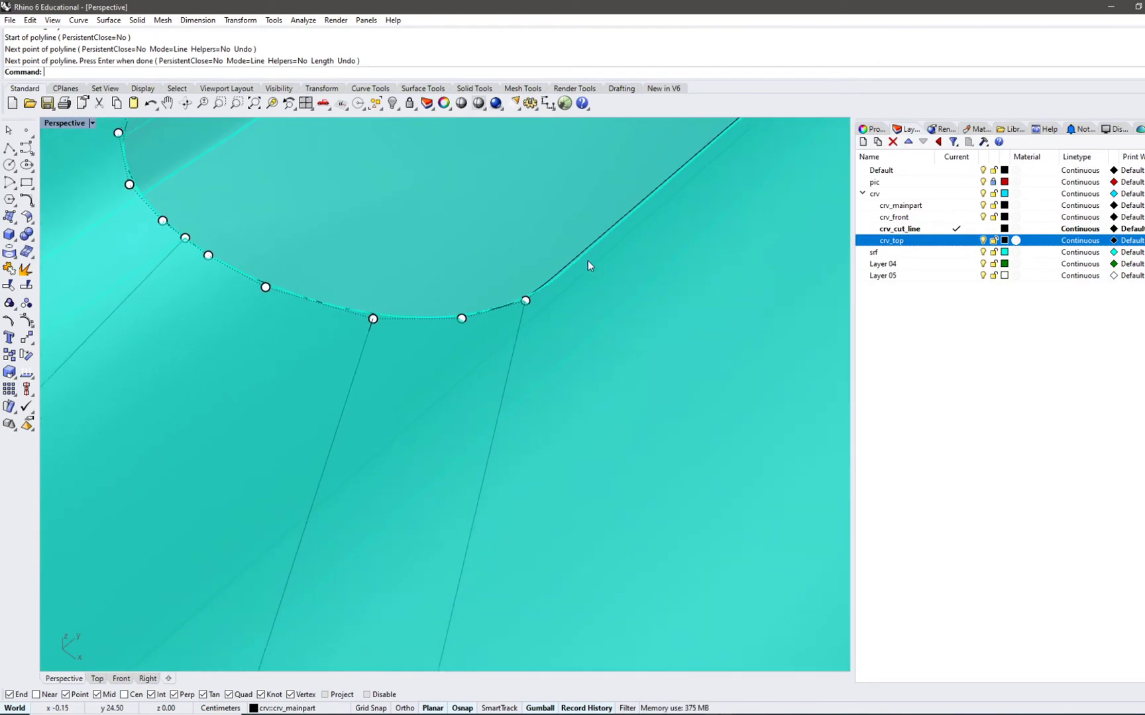
scroll(543, 298, "up", 2)
scroll(542, 298, "down", 2)
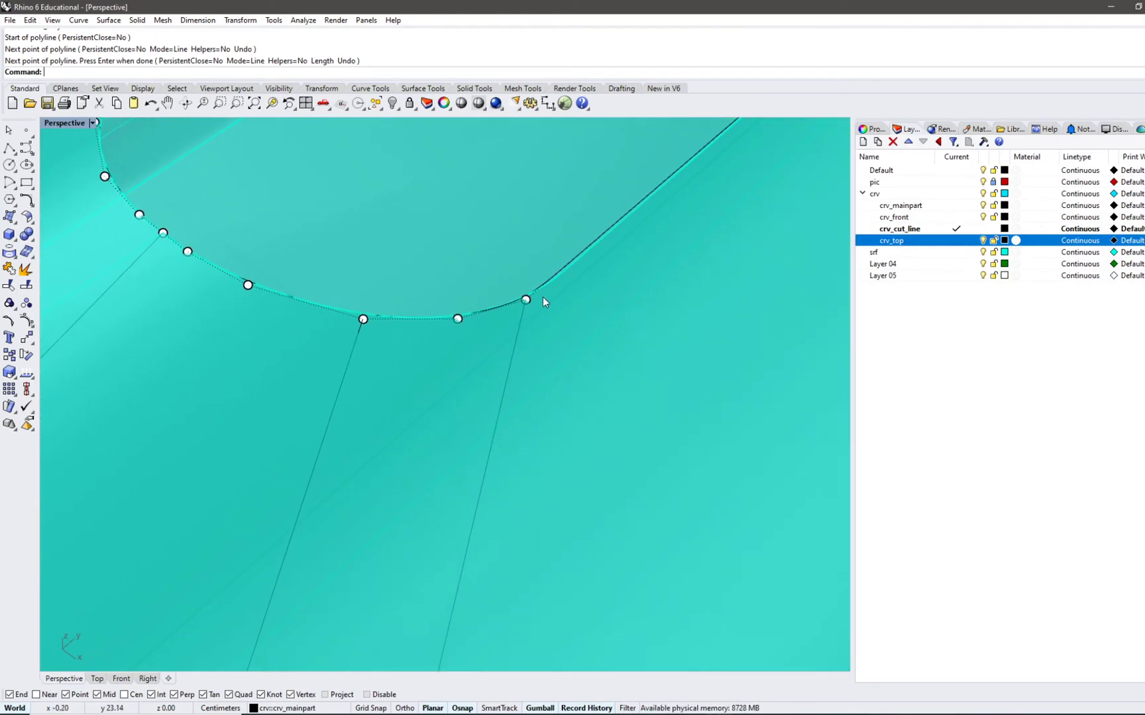
- Turn off the control points of the slot curve
left_click(578, 313)
left_click(587, 312)
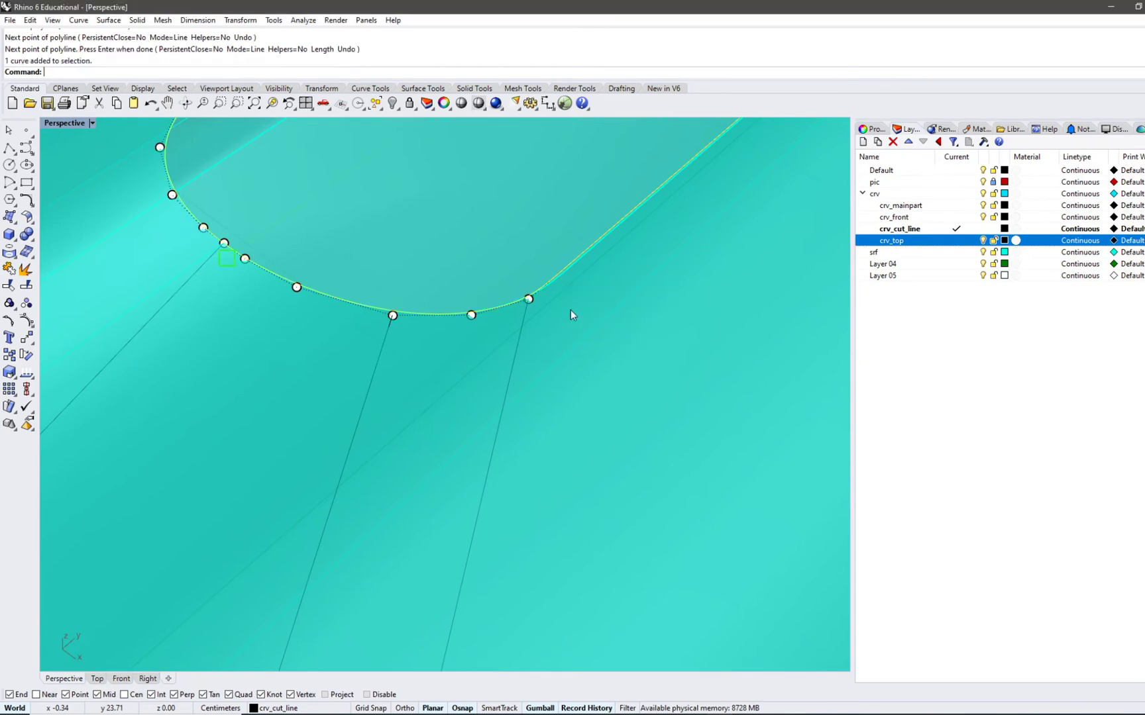
scroll(480, 295, "down", 5)
key("Escape")
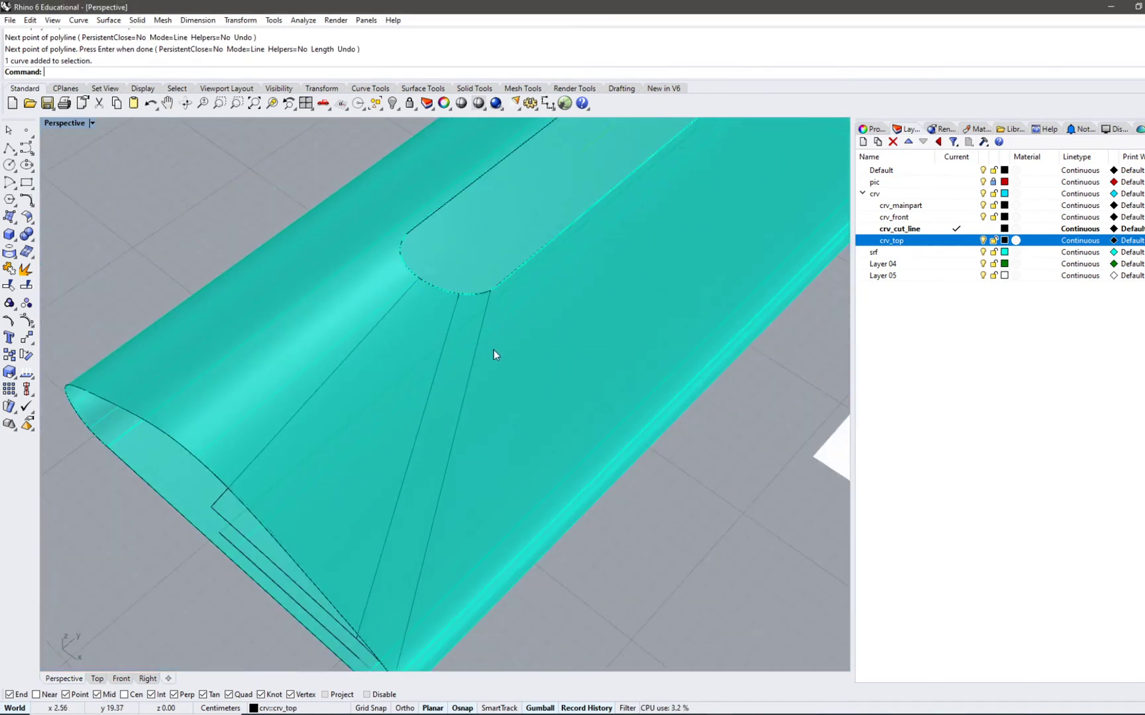
- Scale up the two outer lines slightly with the gumball so they extend past the slot edge
left_click(475, 363)
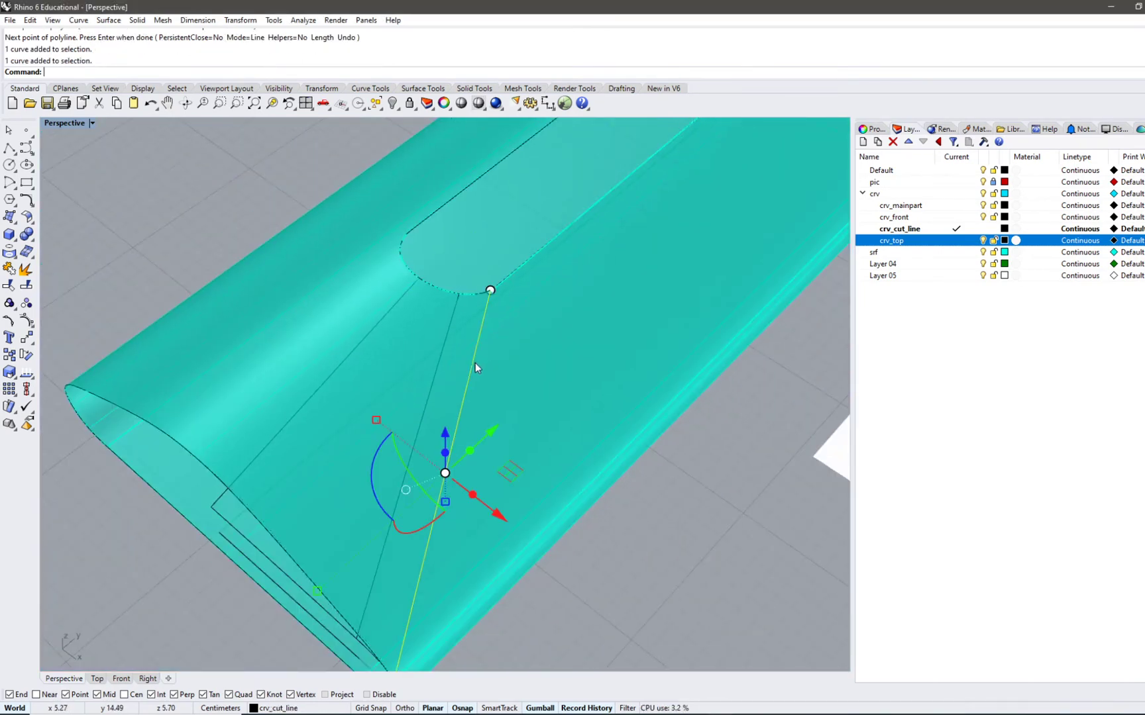
left_click(433, 389, "shift")
right_click_drag(433, 389, 525, 546)
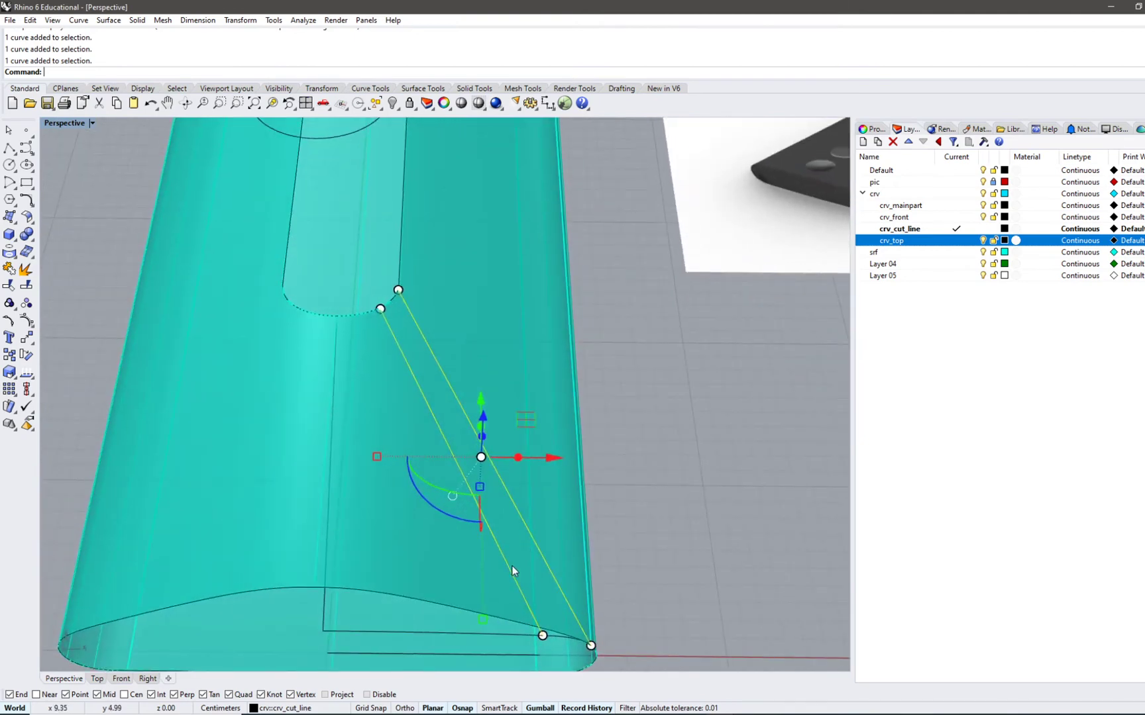
left_click(513, 571)
scroll(395, 313, "up", 10)
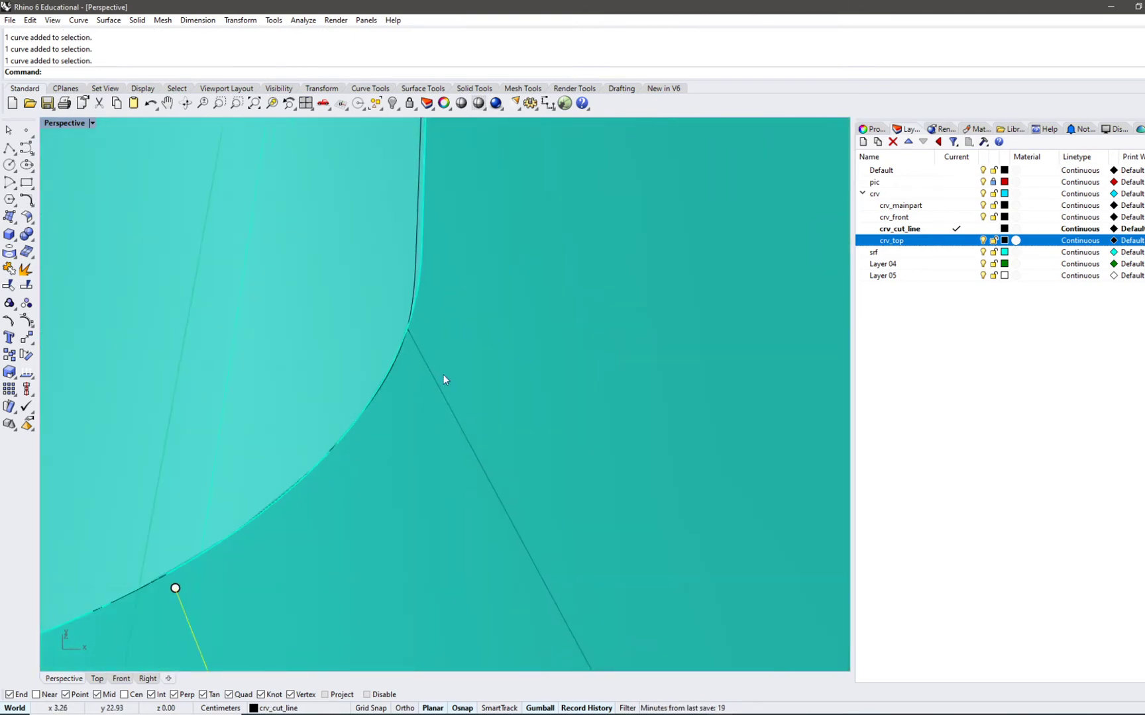
scroll(415, 357, "up", 2)
scroll(408, 487, "down", 8)
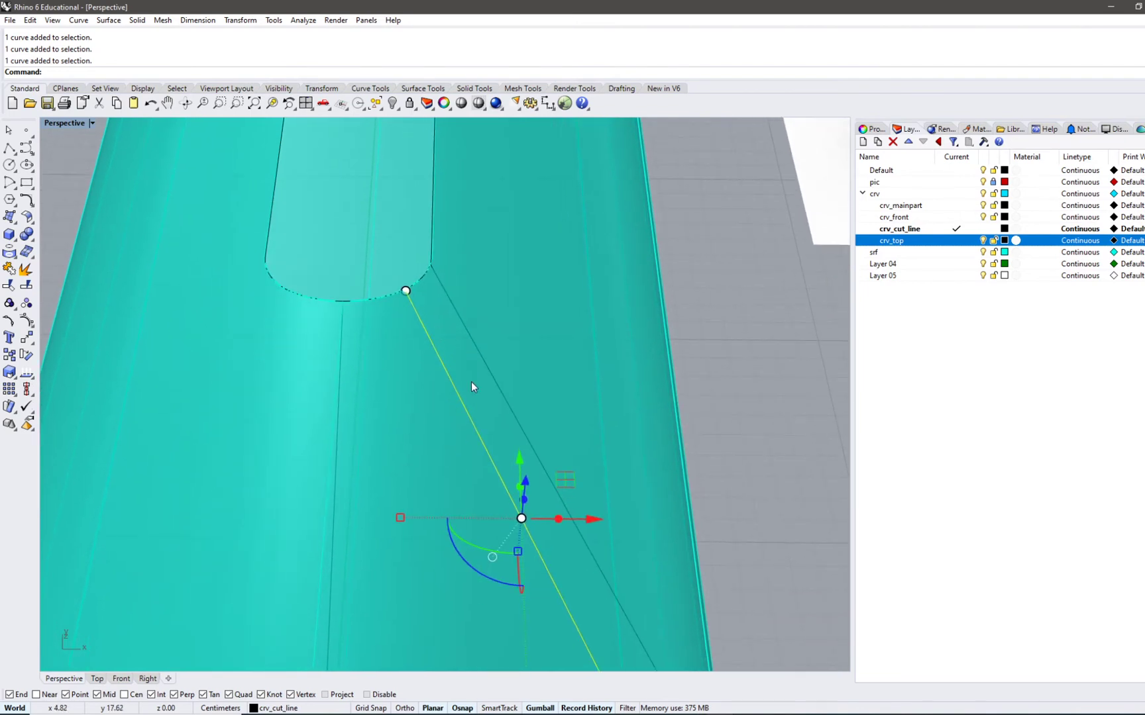
right_click_drag(471, 382, 465, 547)
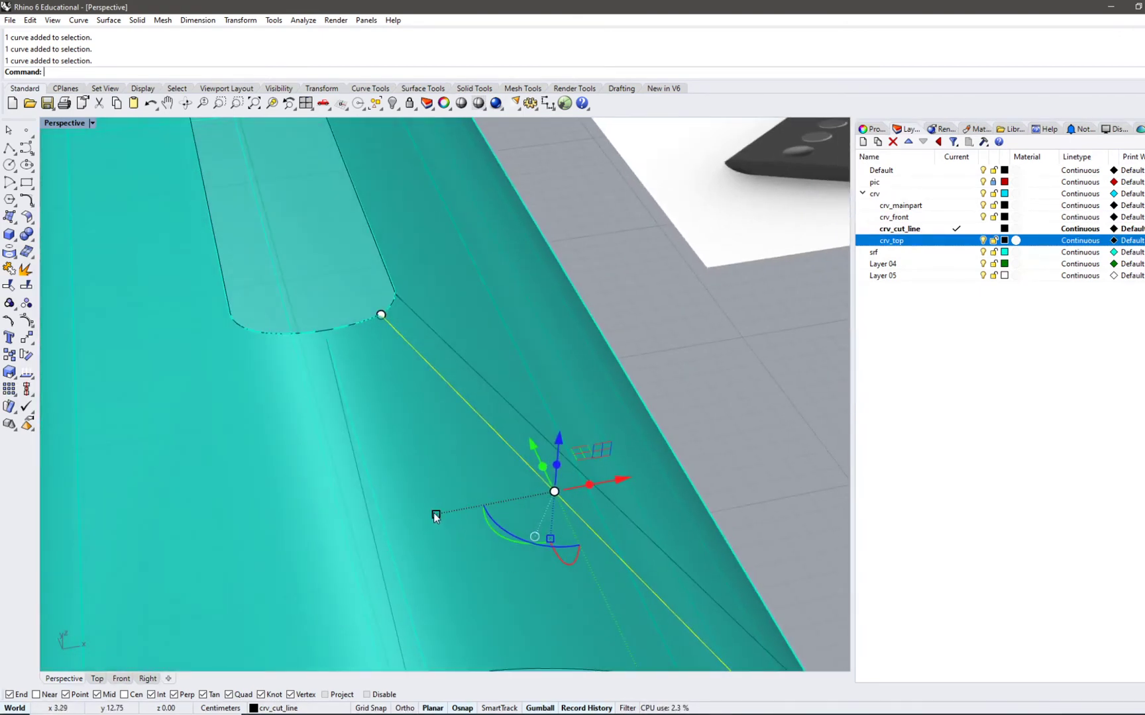
mouse_move(435, 516)
left_mouse_down()
mouse_move(424, 516)
mouse_move(470, 361)
mouse_move(473, 468)
mouse_move(444, 510)
left_mouse_up()
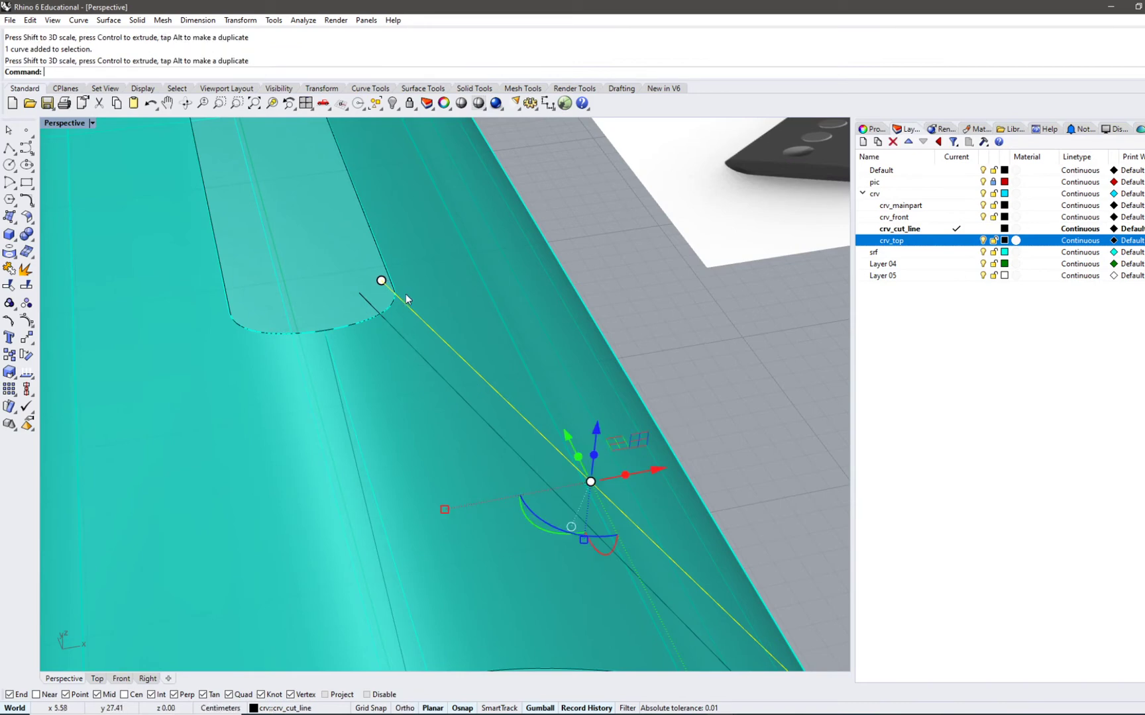
- Mirror the two outer cutting lines across the body's centre, using the slot-end point and the front profile corner as mirror plane points
left_click(370, 301, "shift")
right_click_drag(369, 300, 373, 335)
right_click_drag(381, 361, 321, 373)
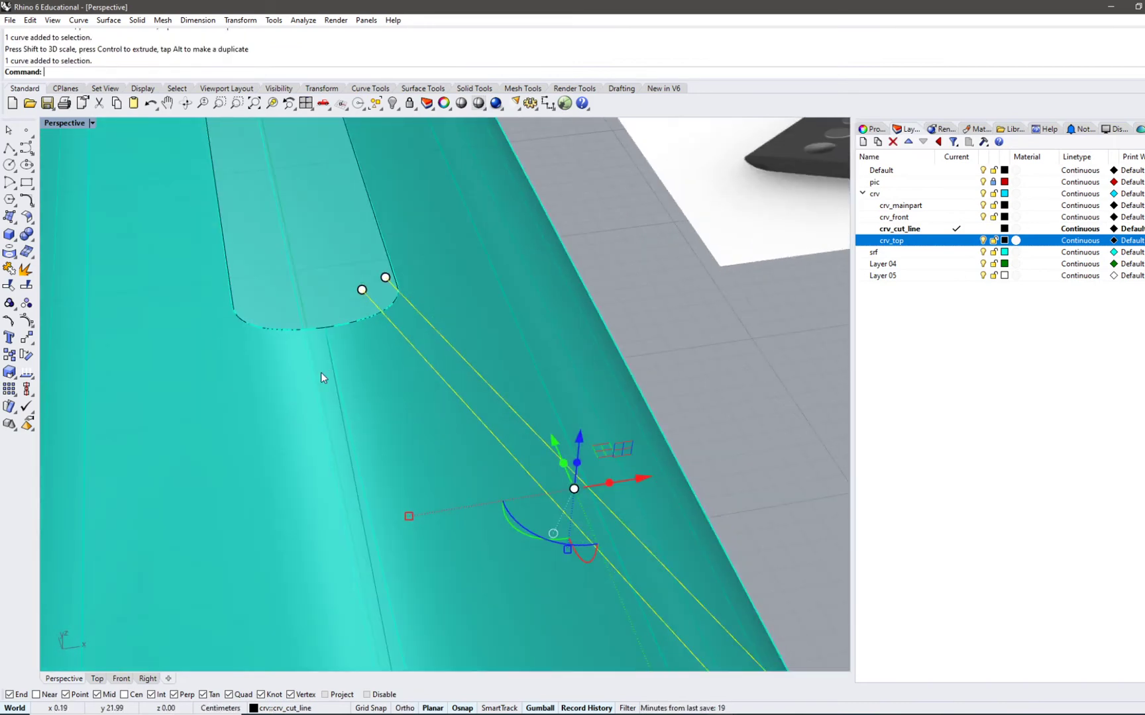
type("mirror")
key("Return")
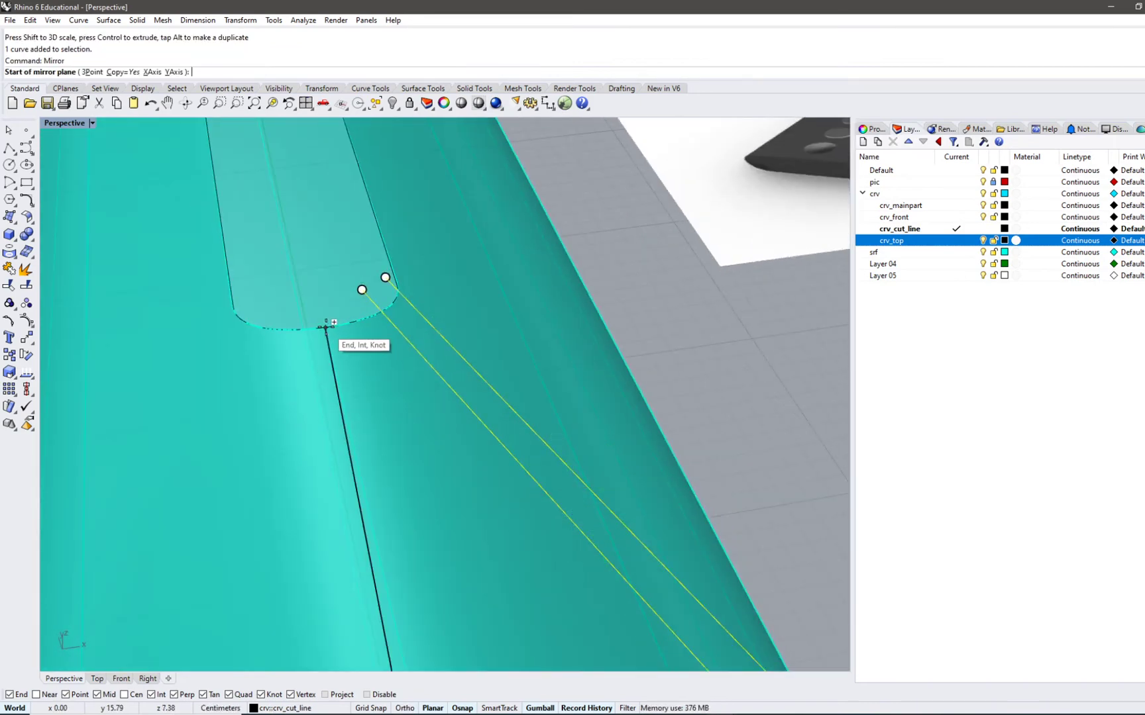
right_click_drag(325, 328, 453, 338)
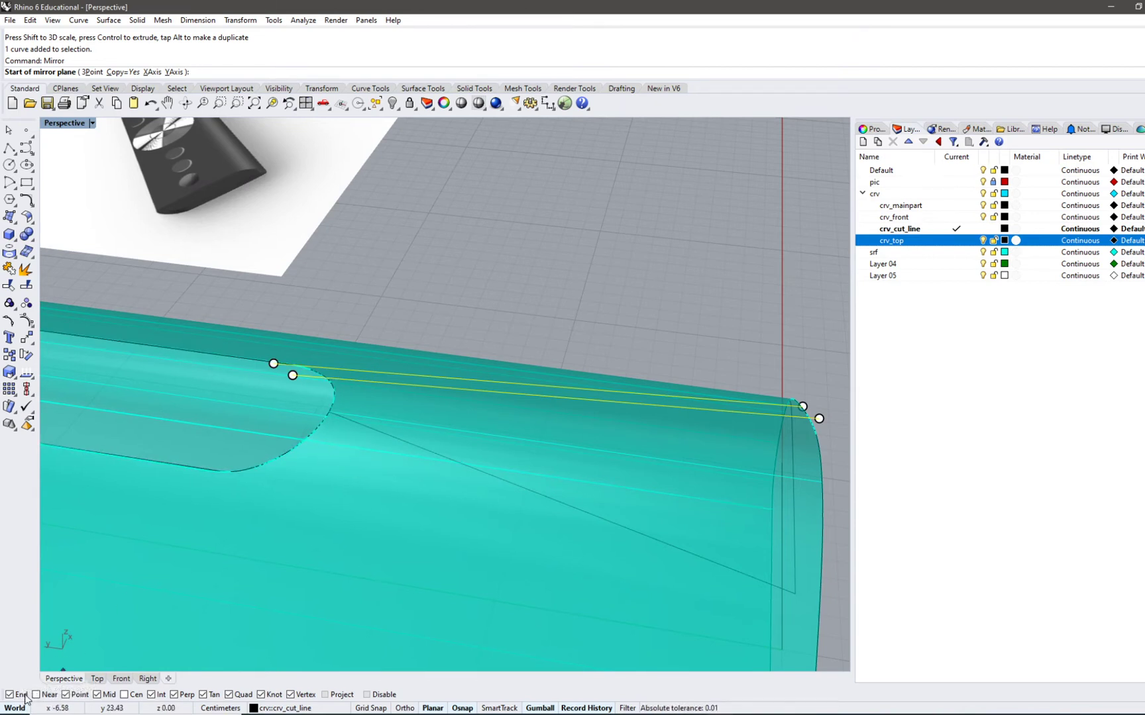
left_click(324, 415)
right_click_drag(519, 547, 259, 382)
right_click_drag(531, 408, 439, 379)
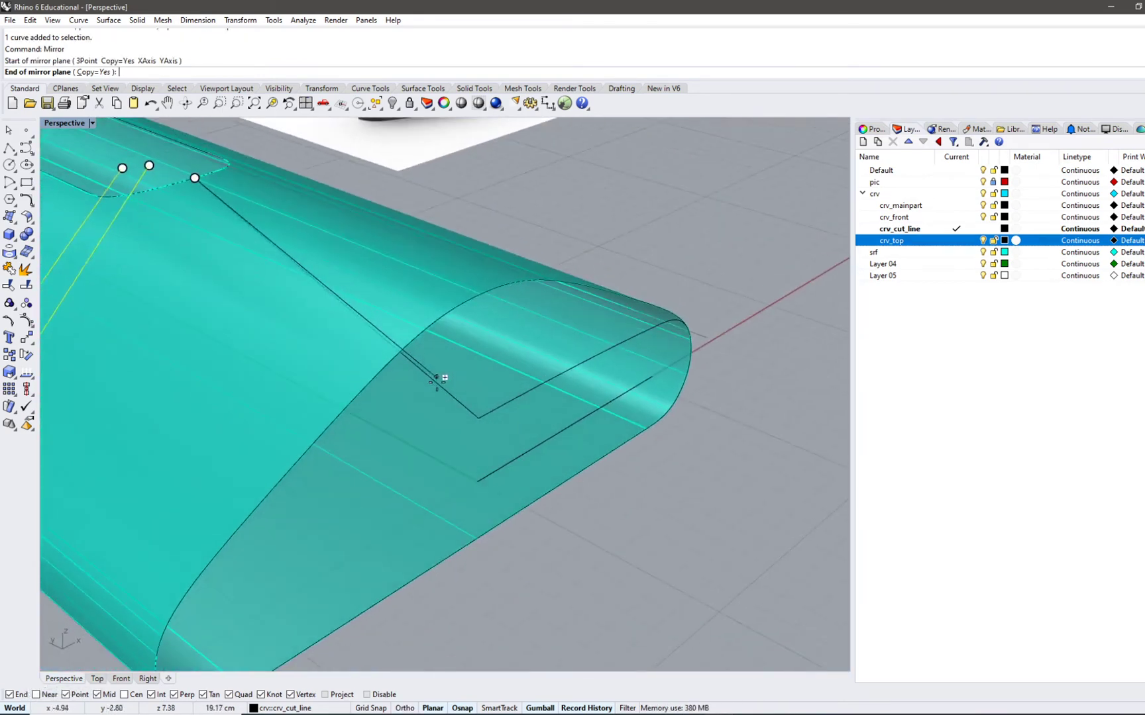
left_click(478, 417)
right_click_drag(475, 422, 382, 155)
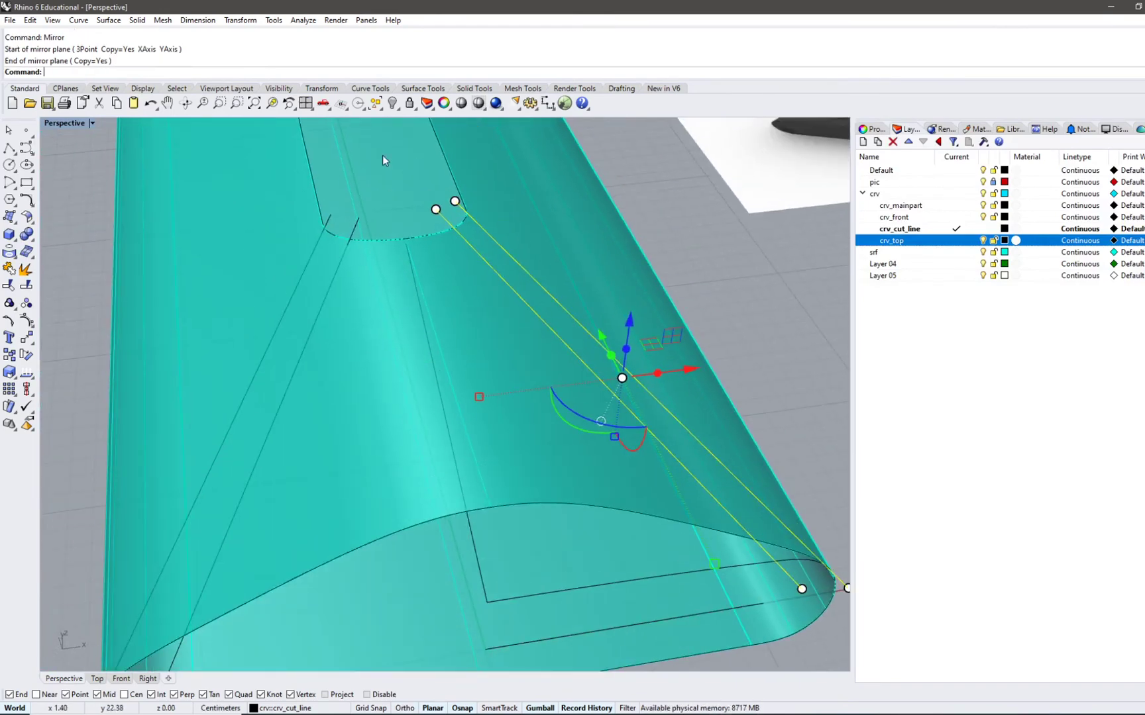
- Project the four diagonal cutting lines vertically onto the body in the Top view
left_click(353, 231)
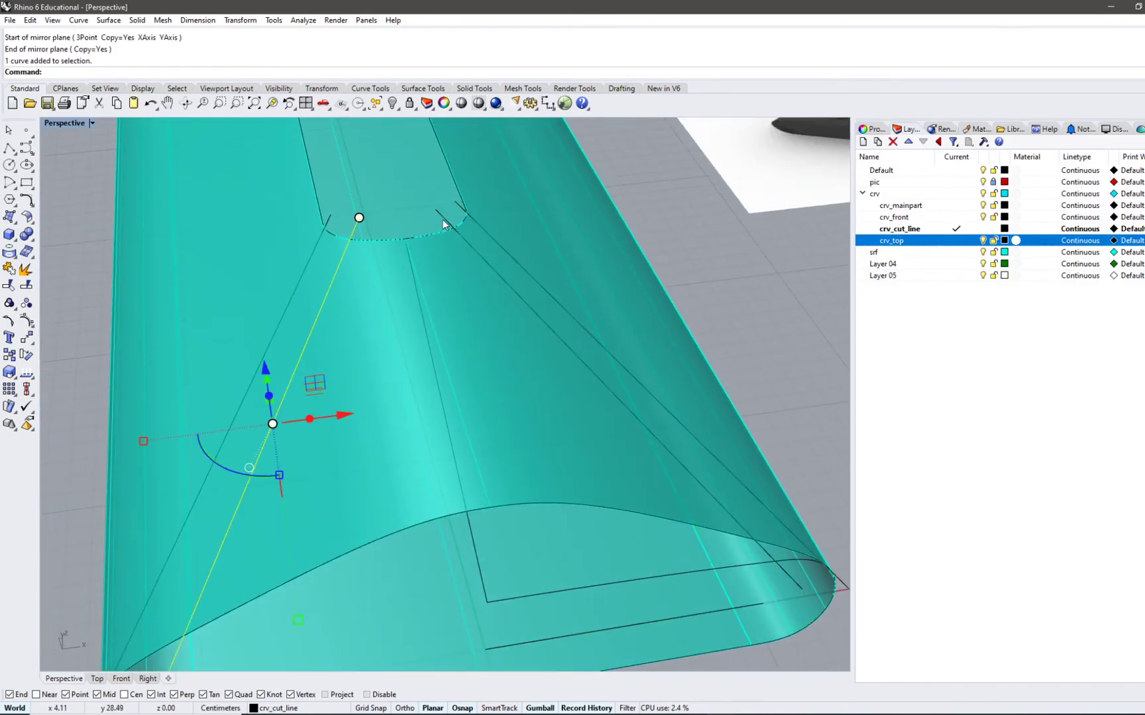
left_click(443, 220, "shift")
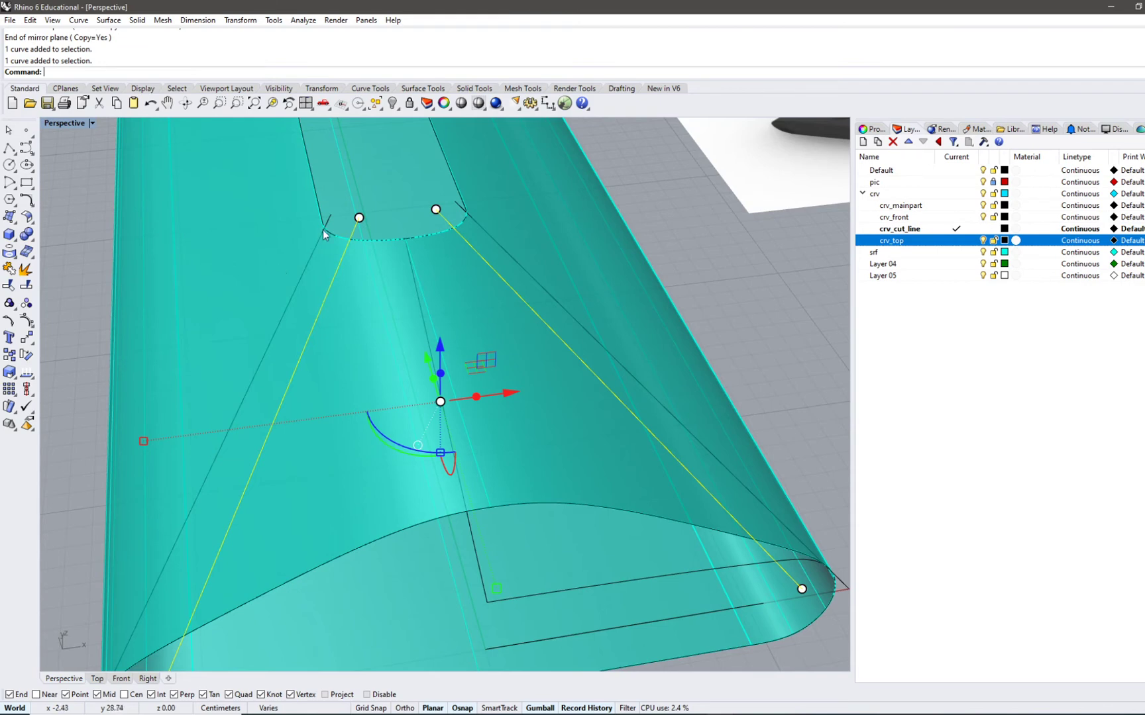
left_click(329, 222, "shift")
left_click(460, 208, "shift")
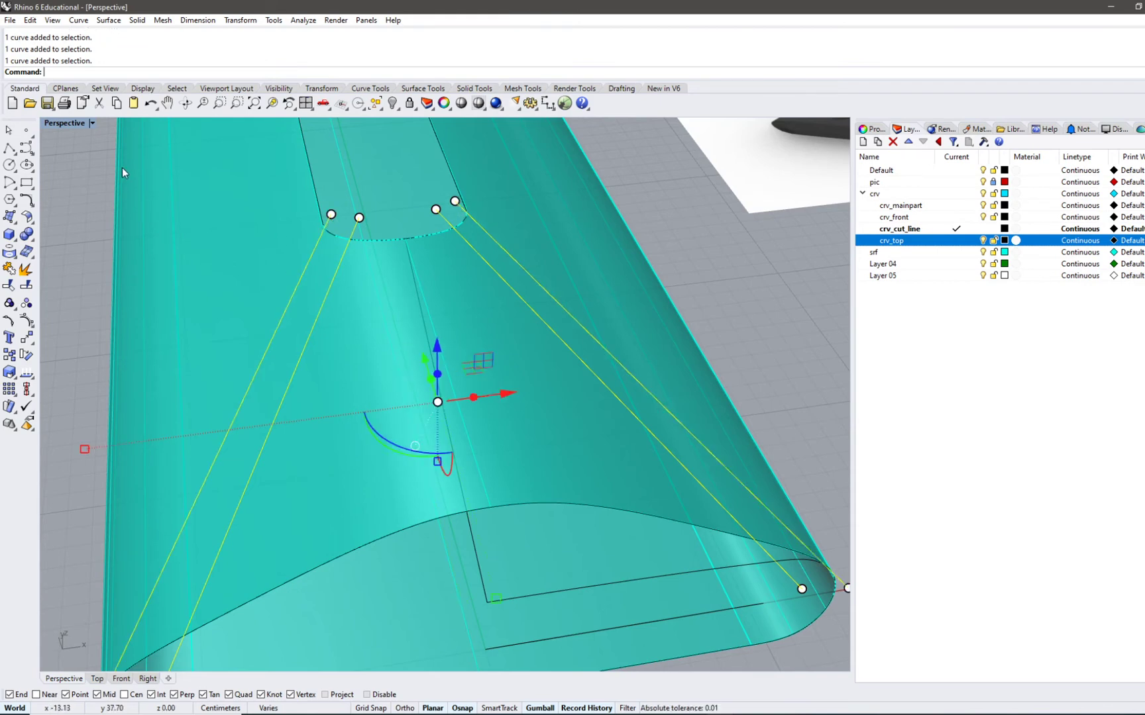
double_click(64, 125)
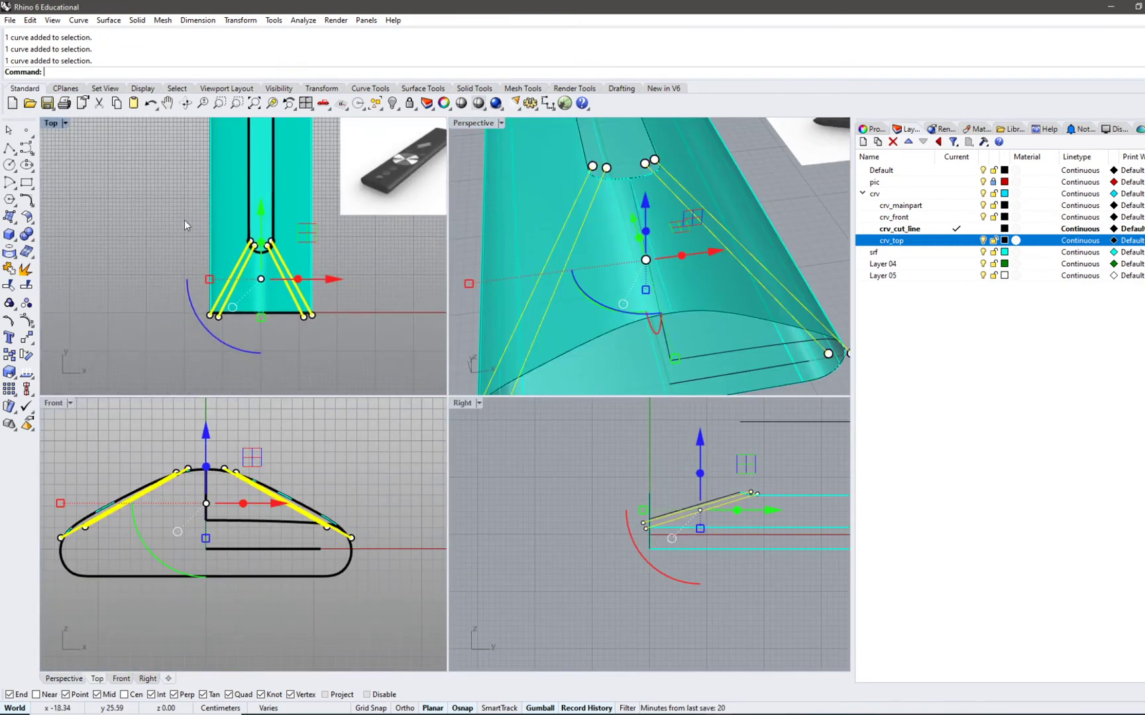
left_click(27, 251)
scroll(307, 288, "up", 5)
left_click(232, 306)
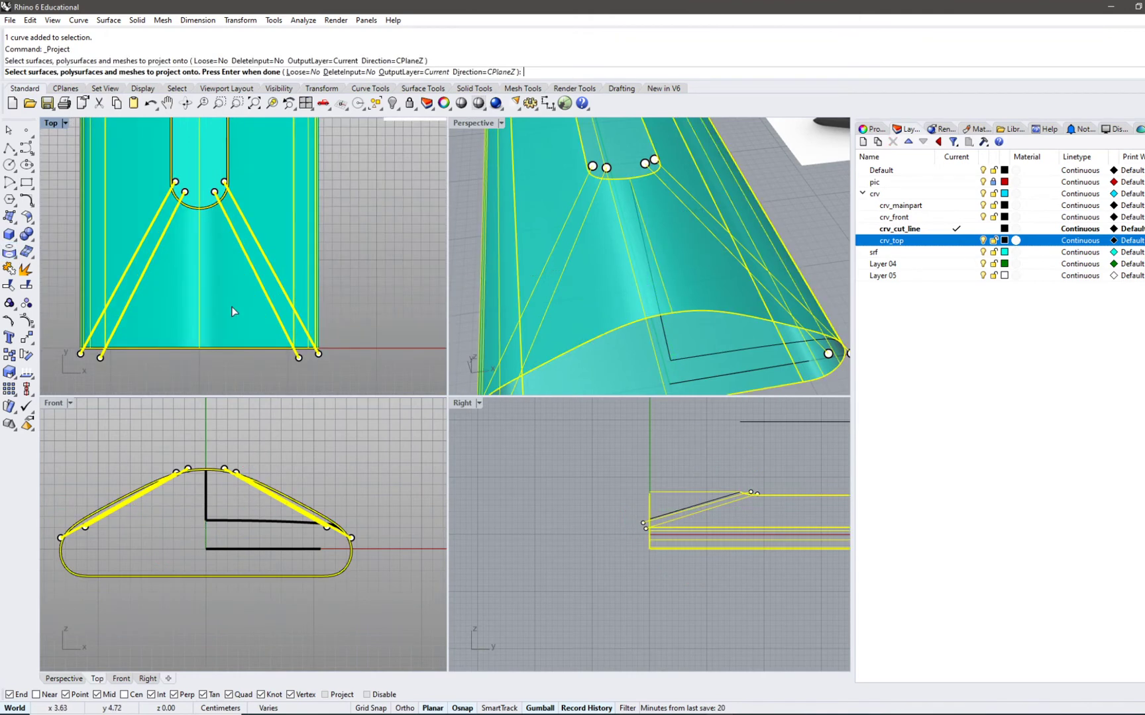
key("Return")
right_click_drag(610, 329, 509, 327)
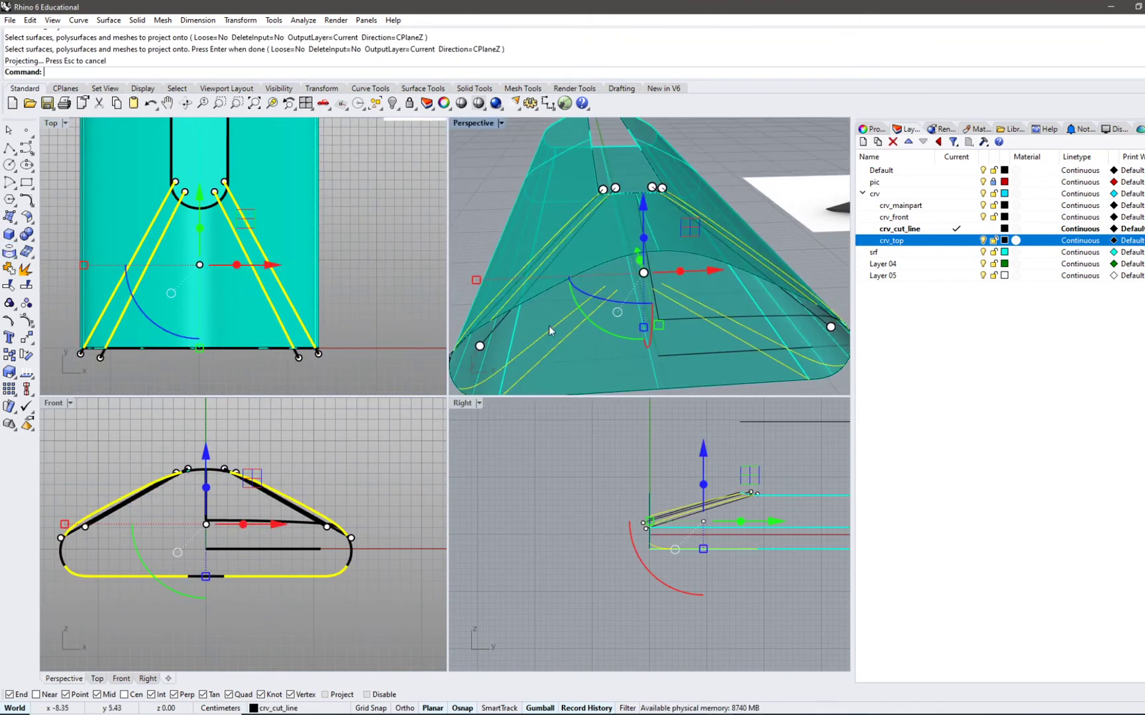
right_click_drag(629, 223, 662, 223)
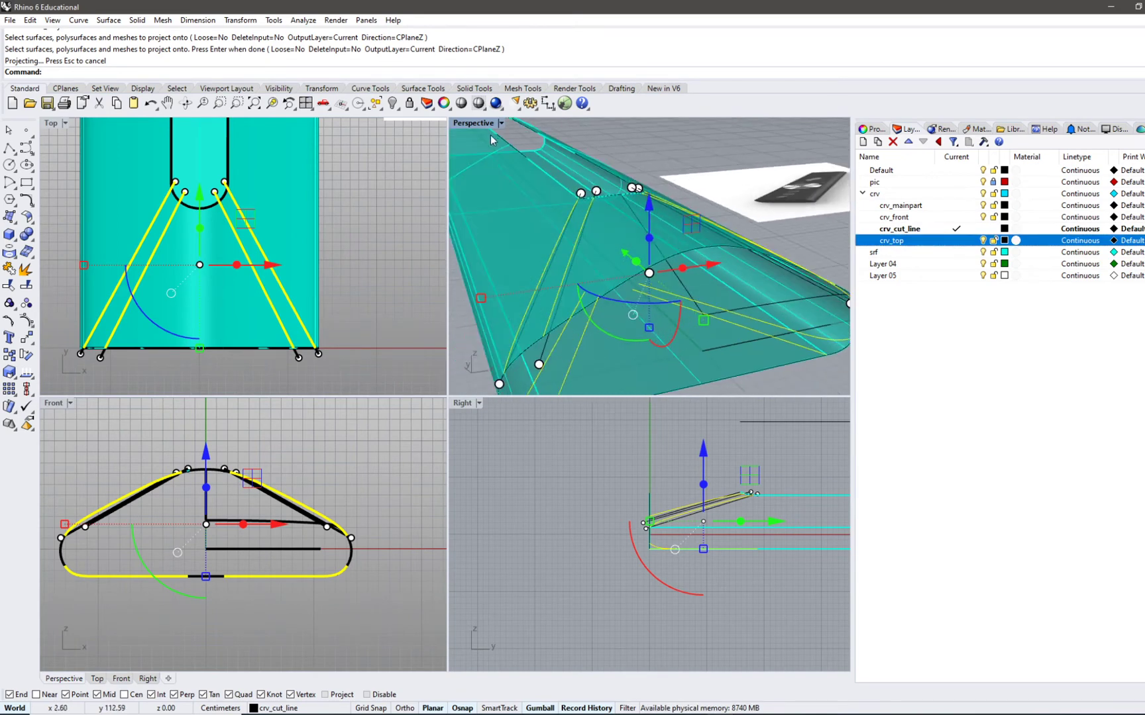
- Enlarge the Perspective view, set its display mode to Shaded and clear the curve selection
double_click(485, 123)
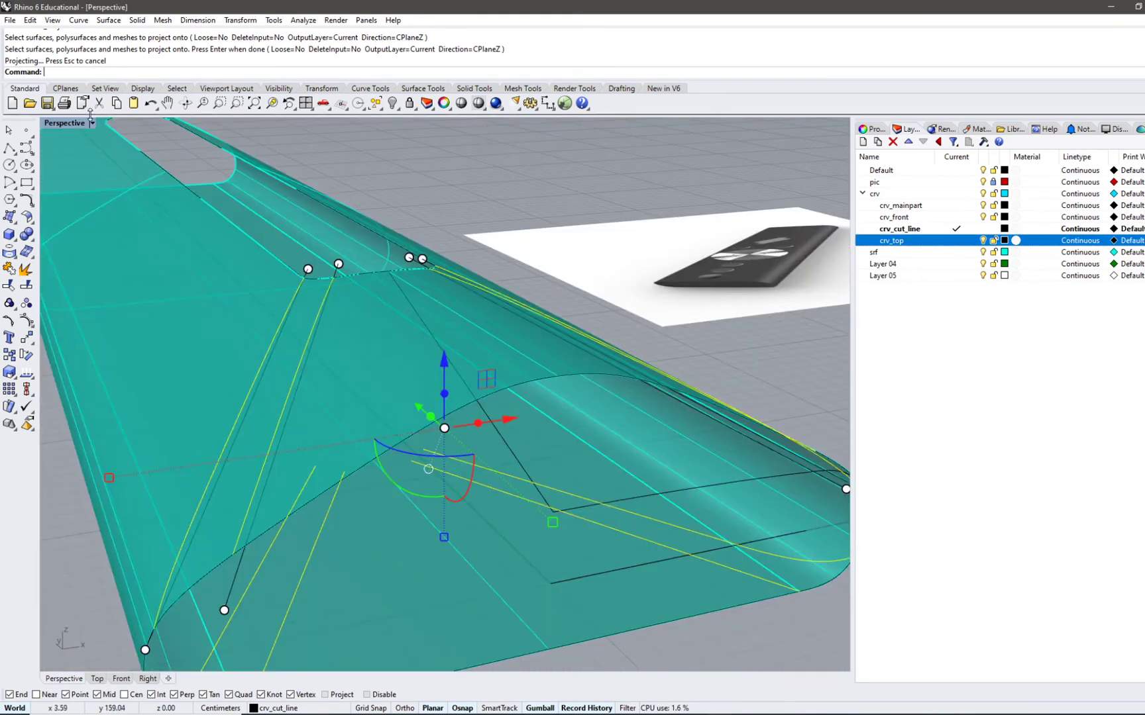
left_click(92, 123)
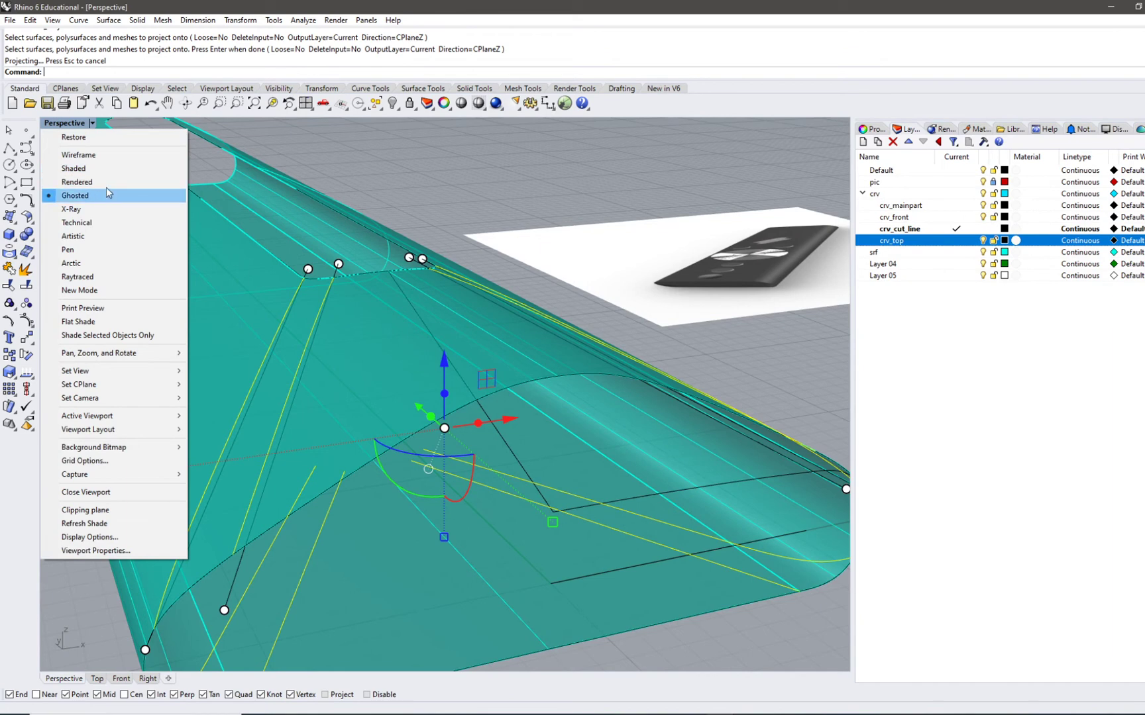
left_click(93, 155)
left_click(92, 123)
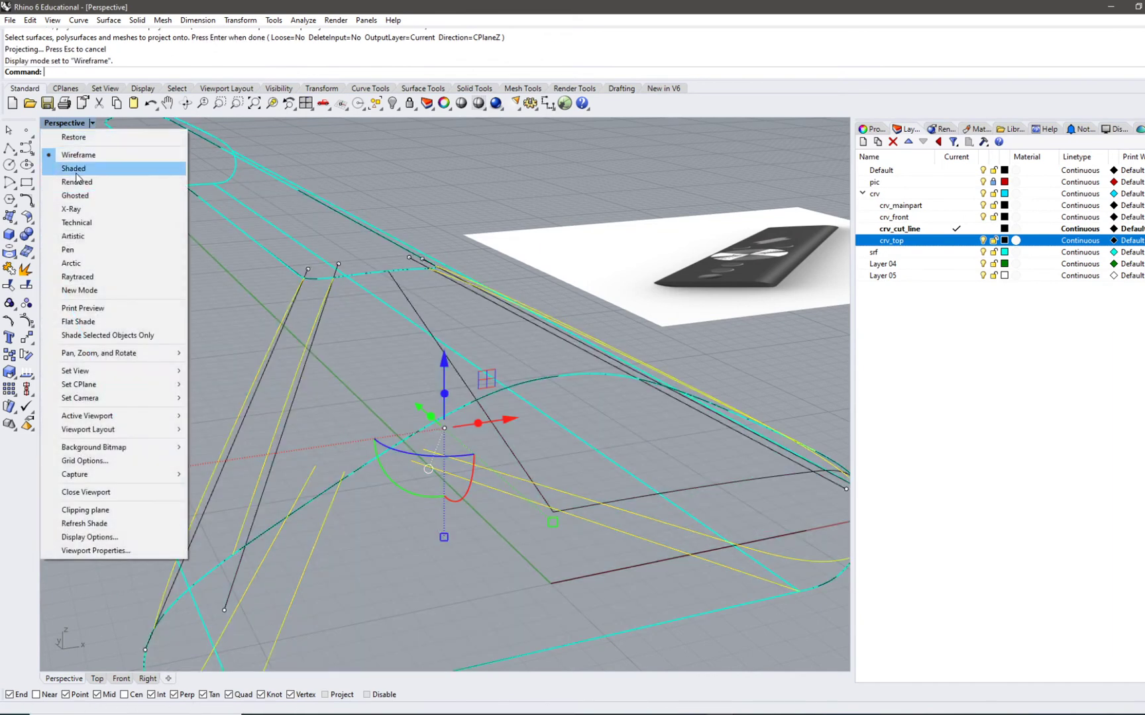
left_click(74, 169)
right_click_drag(456, 268, 458, 285)
left_click(491, 188)
- Split the body with the two inner projected curves and delete the top surface piece between them
right_click_drag(490, 189, 464, 153)
scroll(412, 224, "down", 5)
right_click_drag(412, 224, 419, 290)
left_click(419, 289)
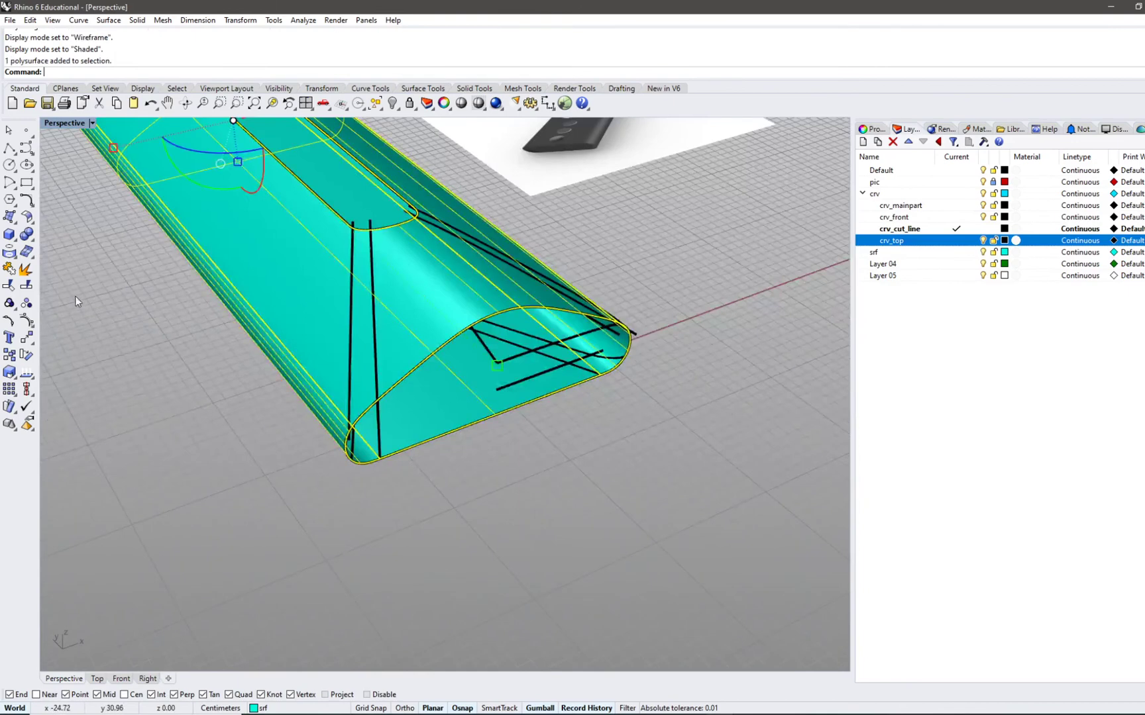
left_click(26, 285)
scroll(389, 283, "up", 3)
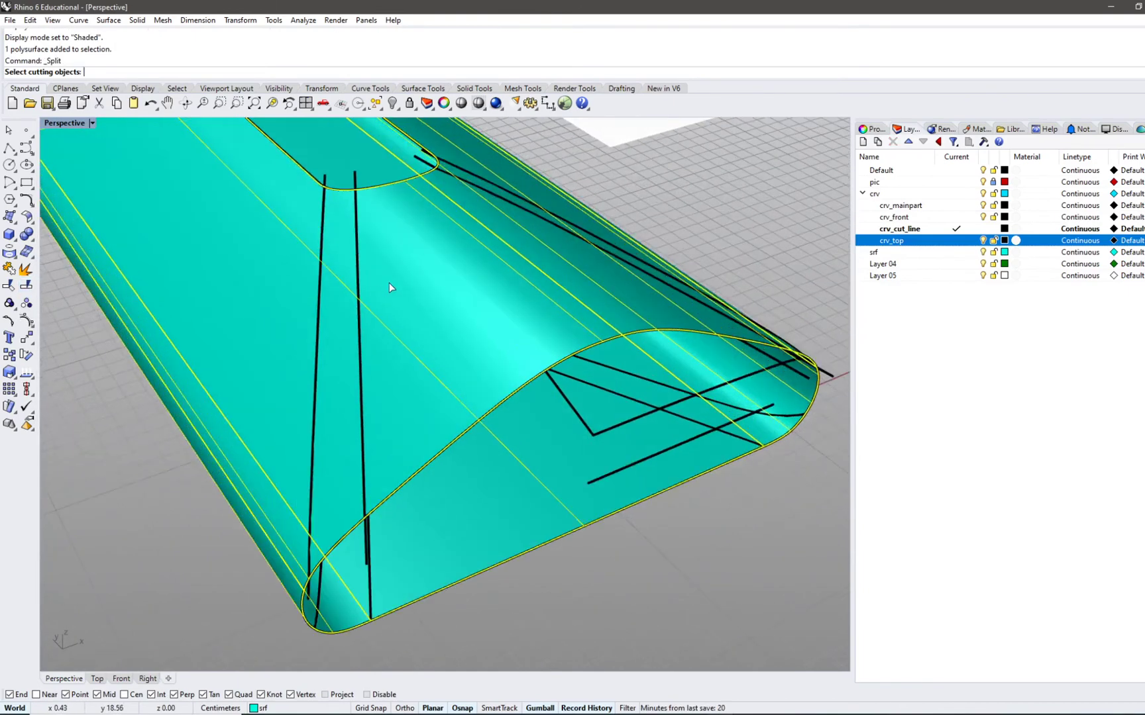
left_click(358, 306)
left_click(398, 338)
right_click_drag(473, 279, 369, 292)
left_click(582, 219)
key("Return")
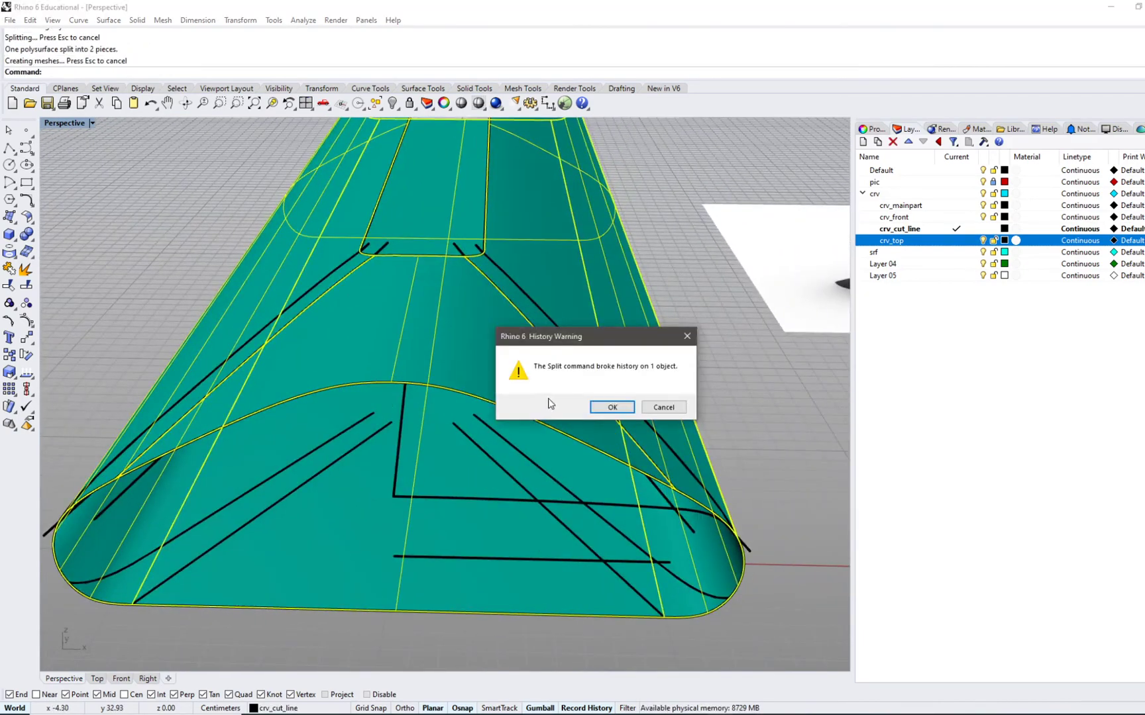
left_click(612, 408)
left_click(408, 353)
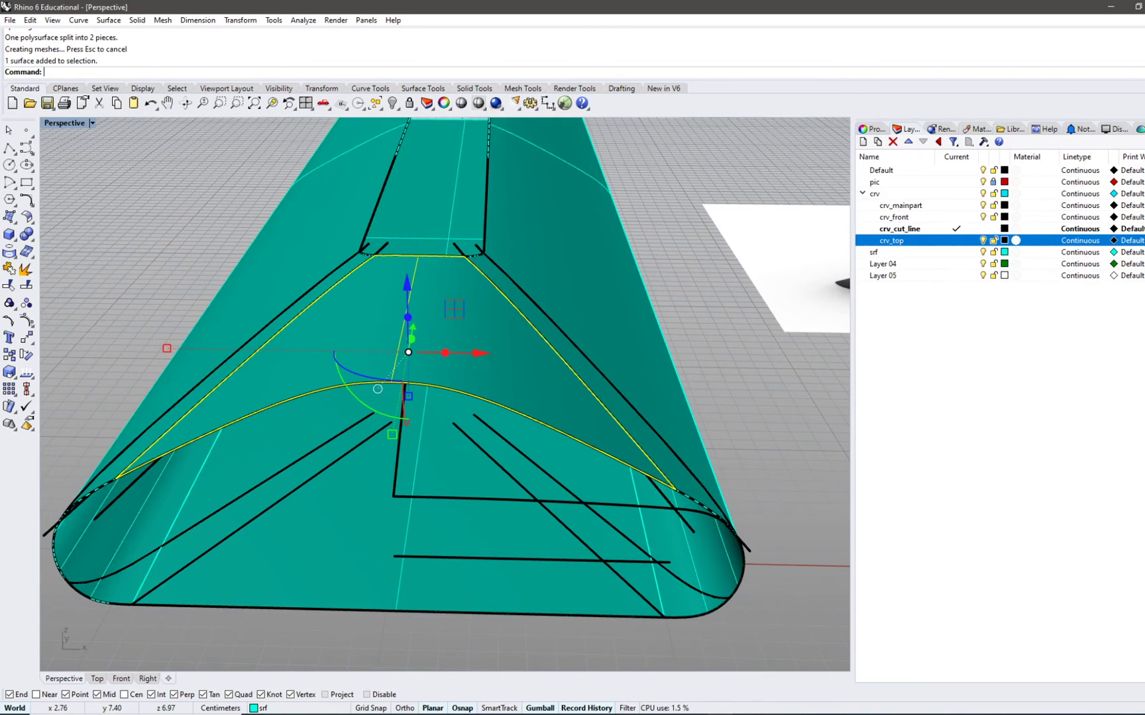
key("Delete")
- Try to split the body with one outer projected curve beside the opening
right_click_drag(473, 327, 421, 349)
left_click(422, 349)
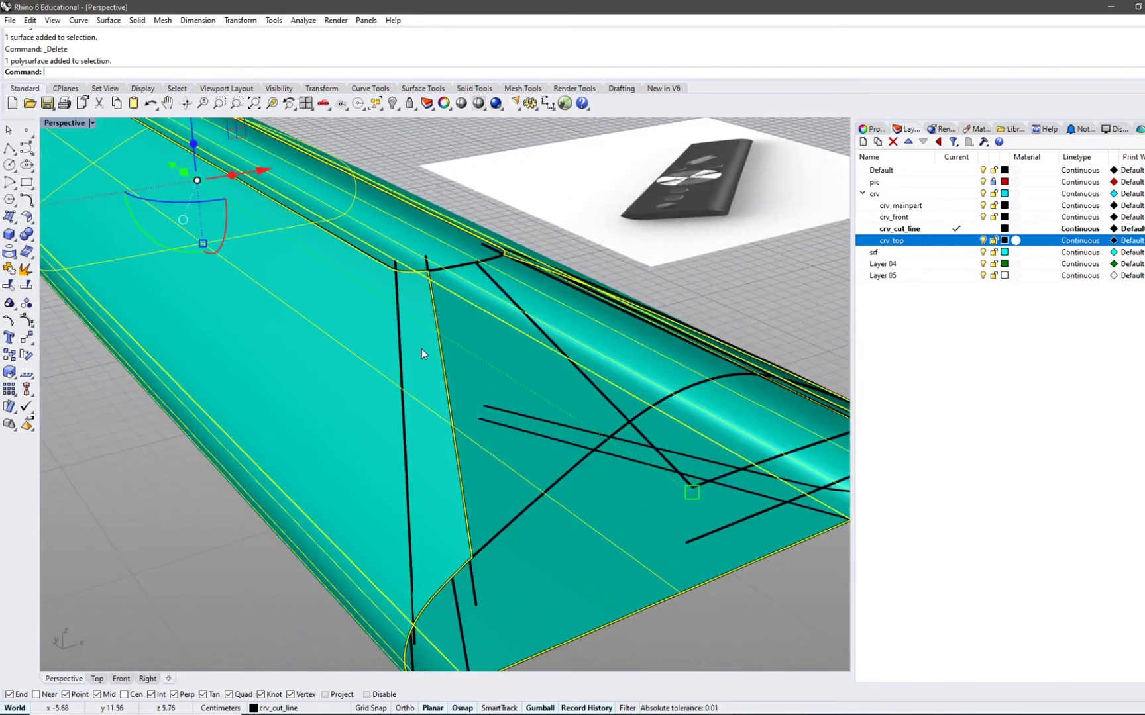
key("Return")
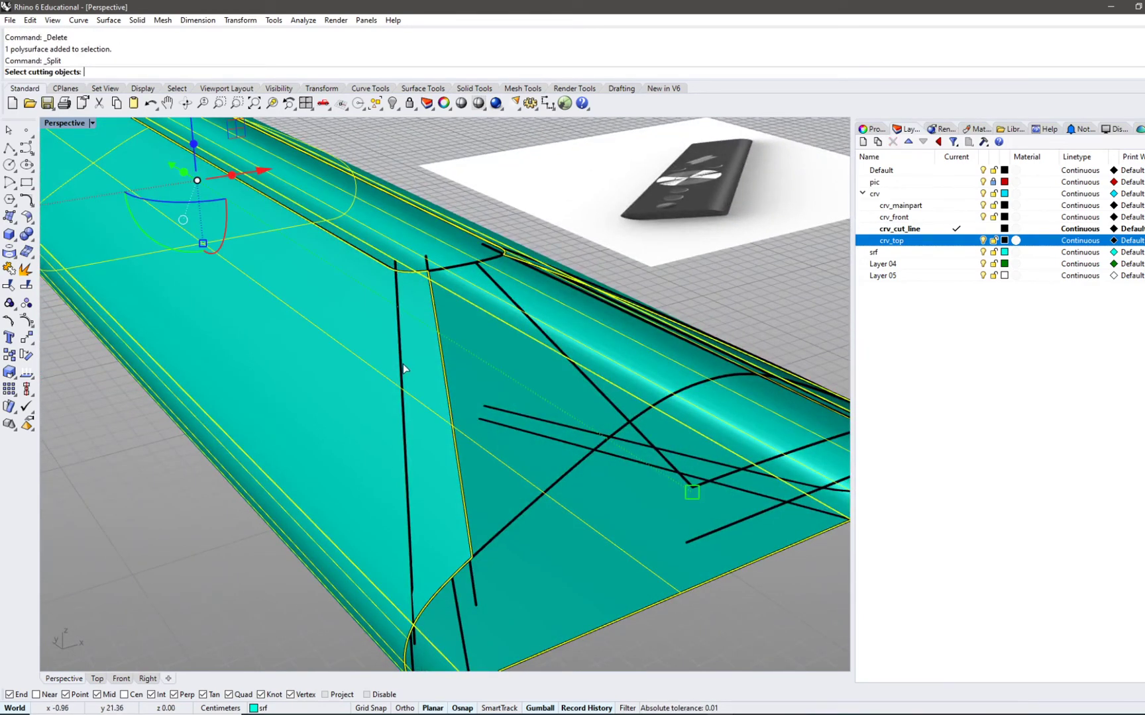
left_click(399, 367)
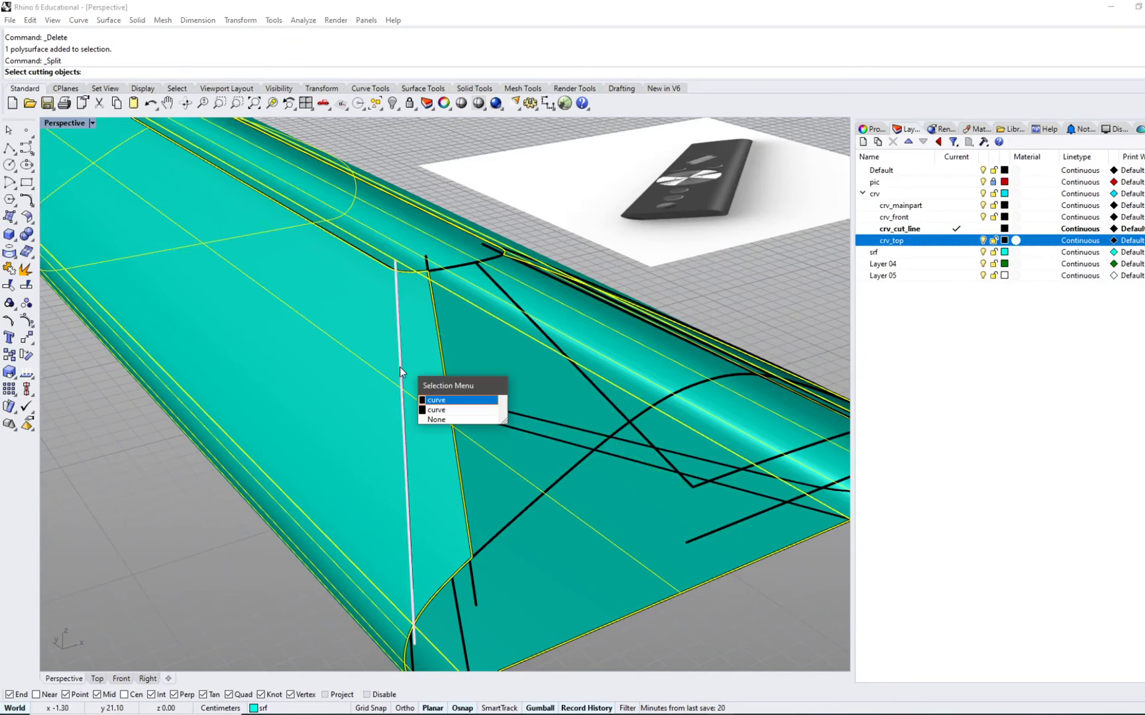
left_click(437, 400)
mouse_move(438, 400)
right_mouse_down()
mouse_move(401, 378)
mouse_move(430, 376)
right_mouse_up()
key("Return")
- Split the body with the outer projected curves on both sides of the opening
key("Return")
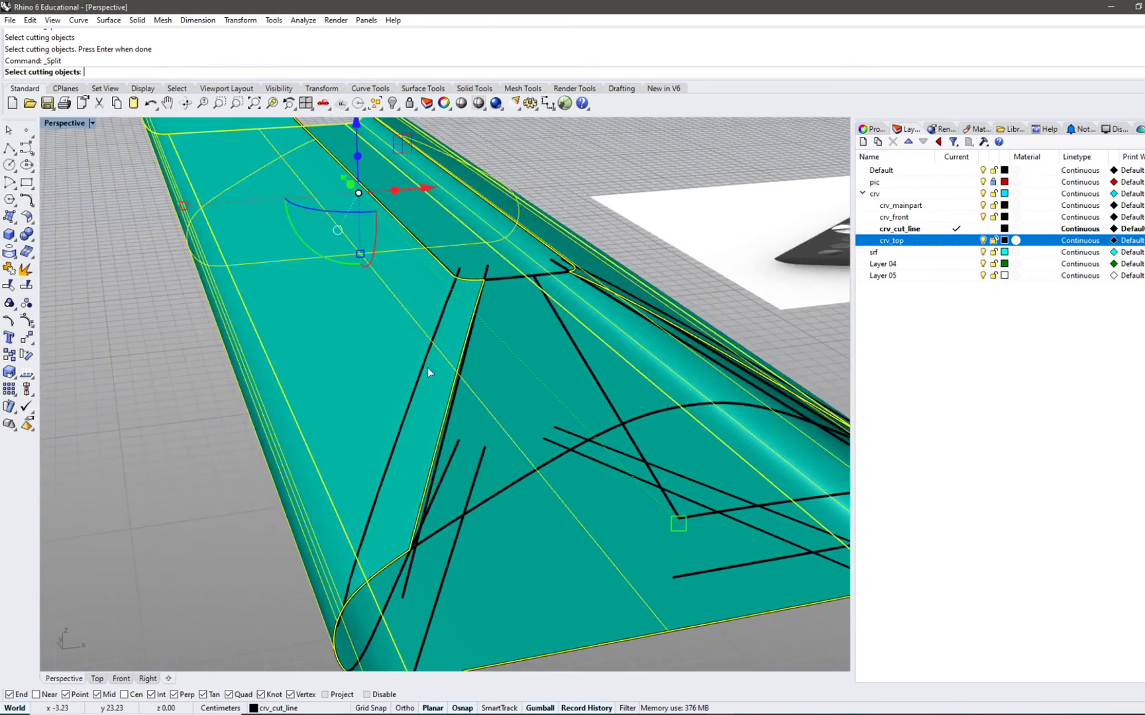
left_click(444, 358)
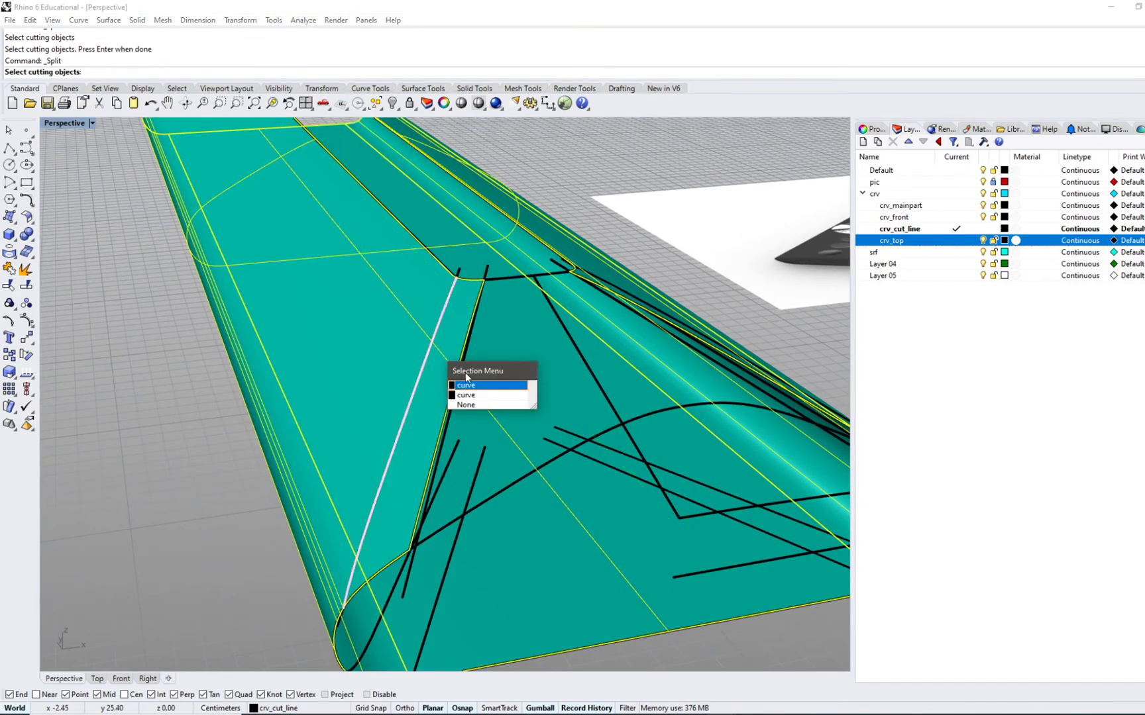
left_click(471, 383)
right_click_drag(611, 346, 435, 343)
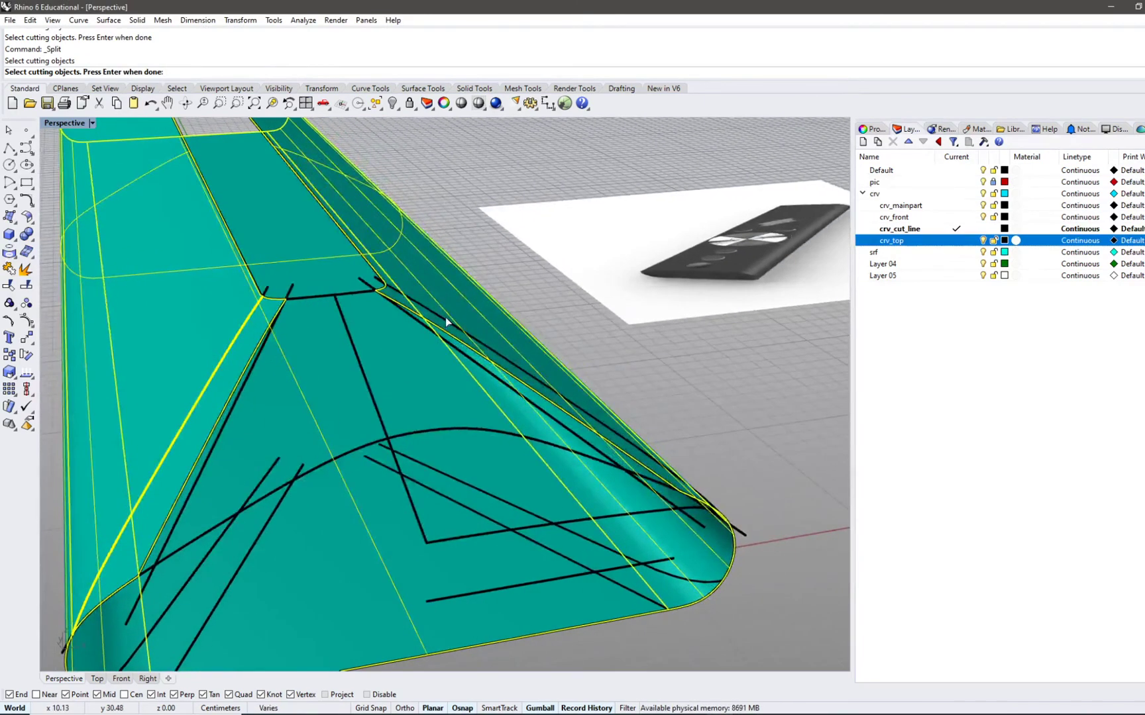
left_click(446, 322)
key("Return")
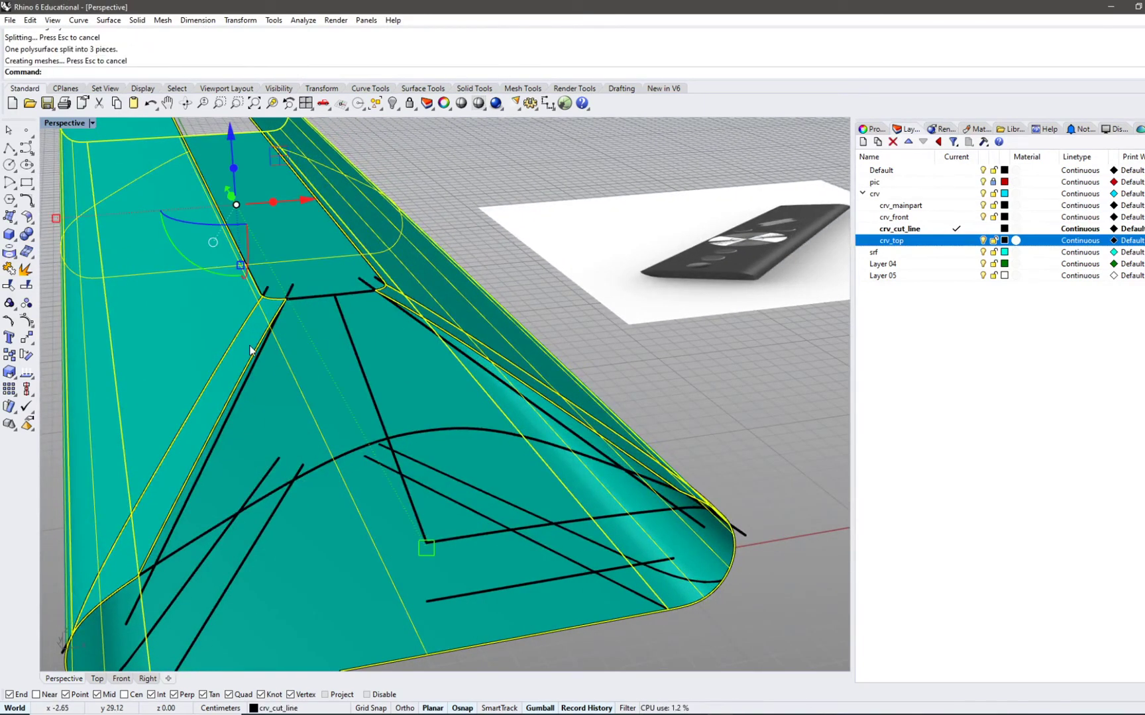
- Delete the two narrow surface strips between the inner and outer cuts
left_click(250, 351)
key("Delete")
left_click(375, 316)
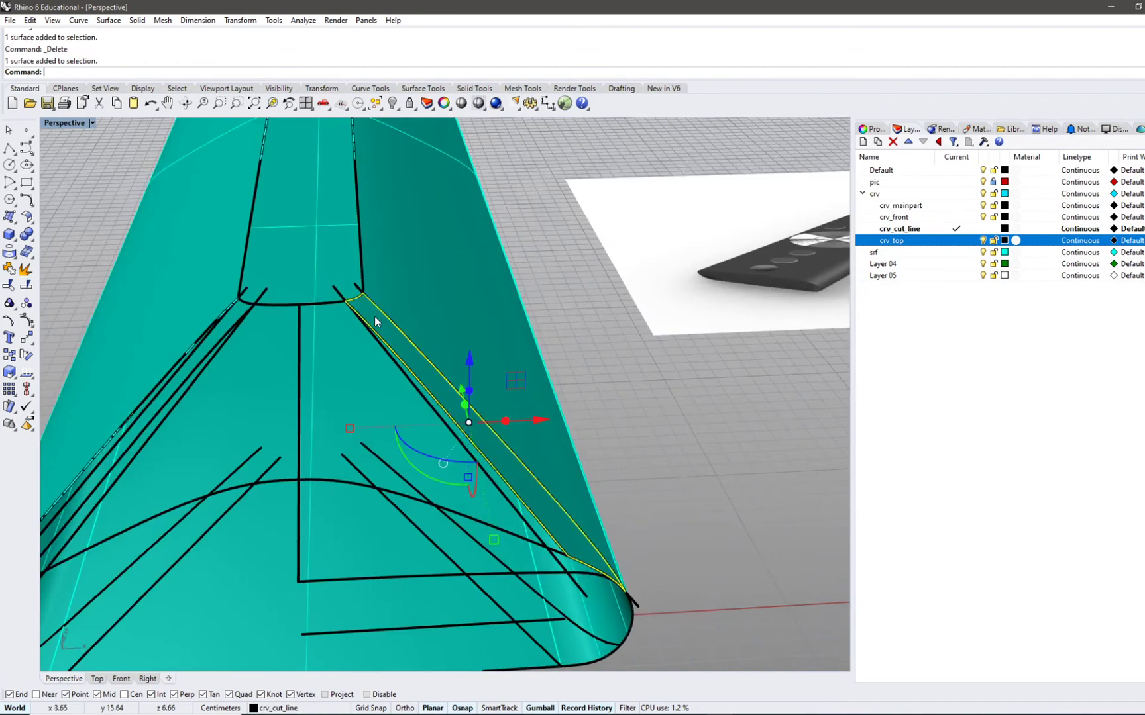
key("Delete")
- Rebuild the centre line between the slot end and the front profile corner with 3 points and degree 2
right_click_drag(447, 374, 546, 400)
left_click(456, 442)
right_click_drag(447, 434, 358, 466)
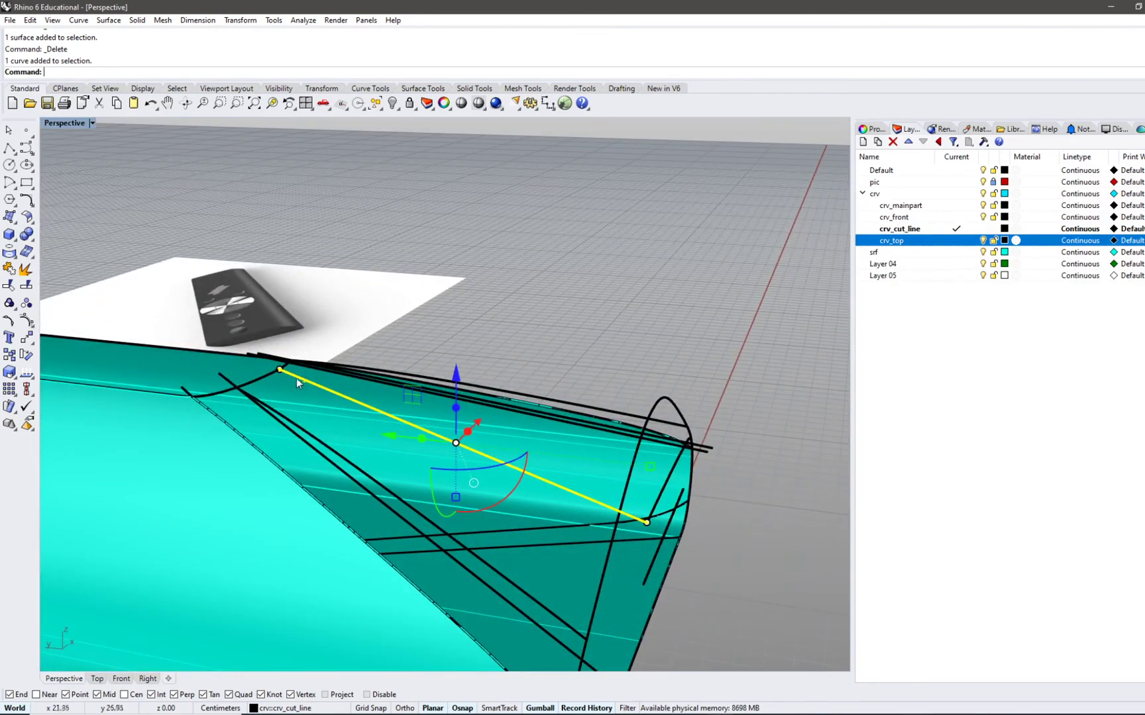
right_click_drag(297, 377, 547, 451)
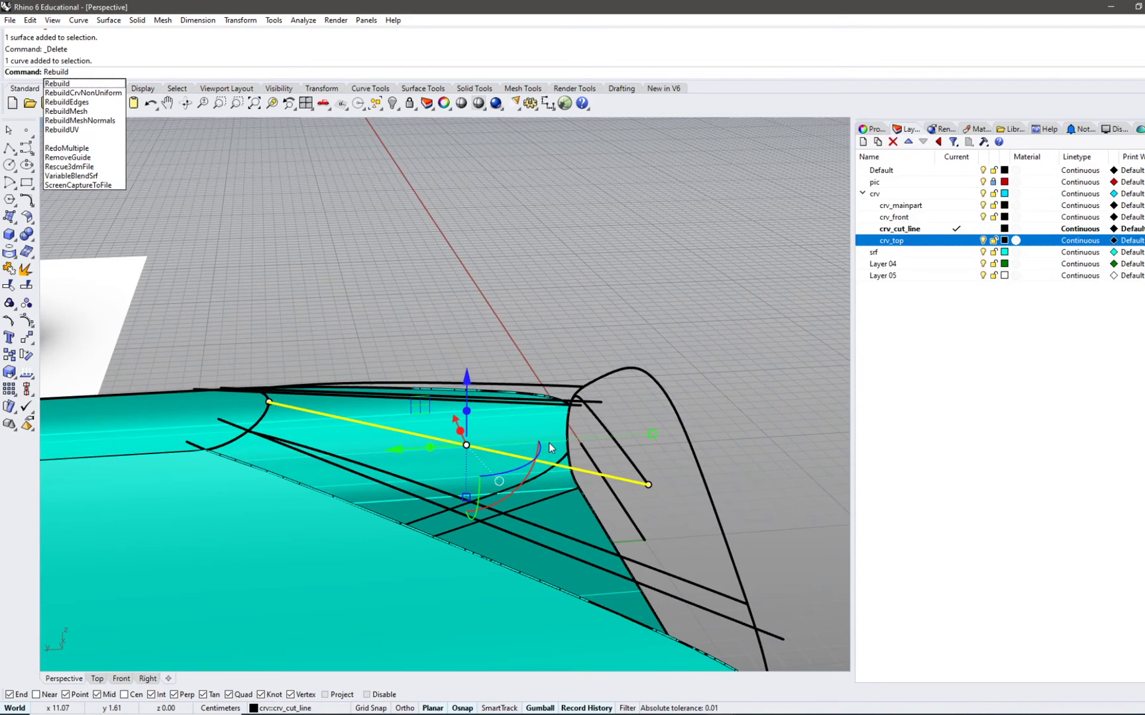
key("Return")
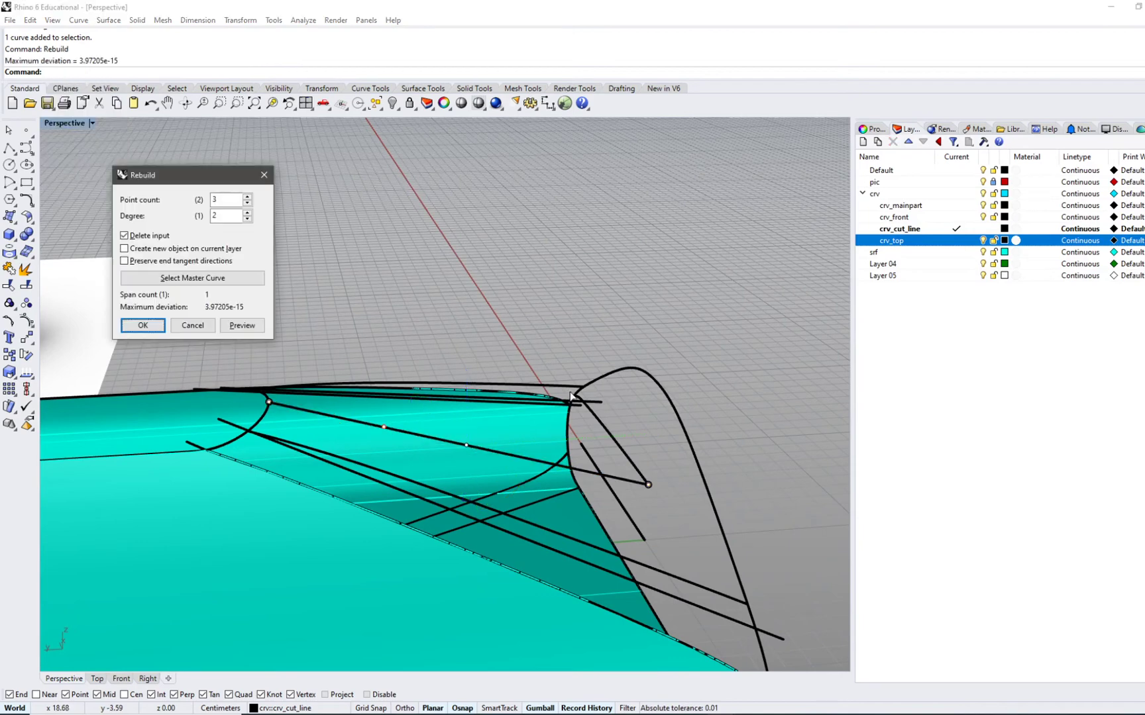
left_click(151, 328)
- Show the centre line's control points and shift its middle point lengthwise to bend the line slightly, then hide the points
left_click(26, 321)
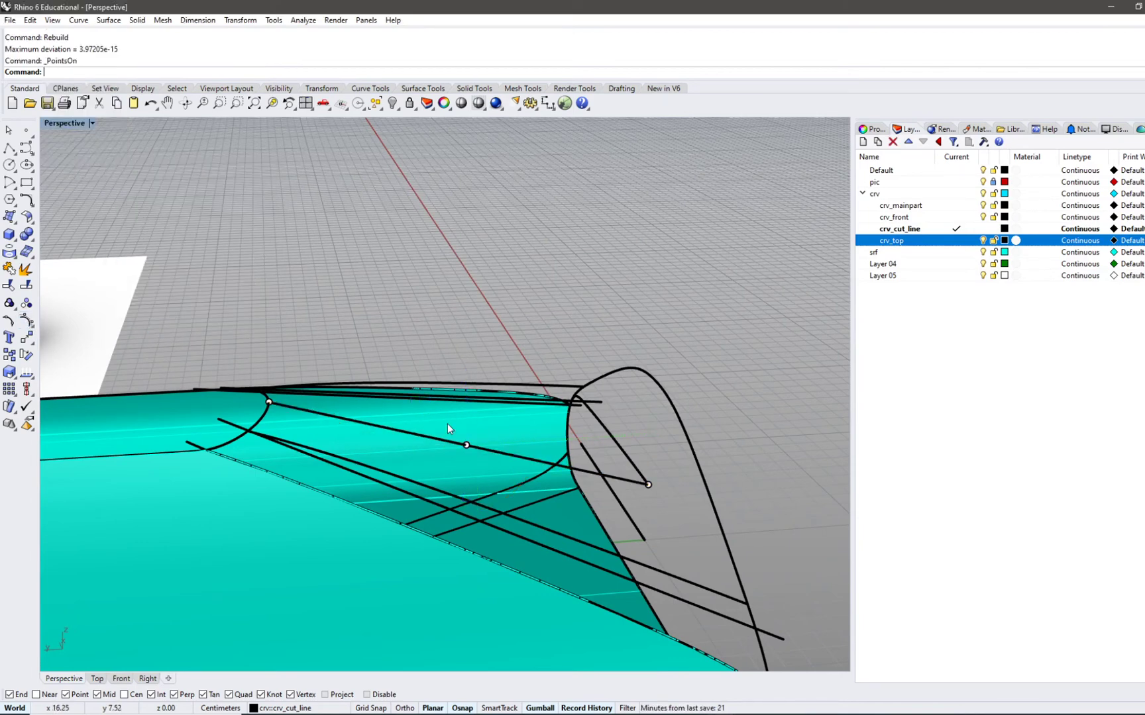
left_click(467, 445)
left_click_drag(435, 448, 535, 488)
right_click_drag(535, 489, 353, 435)
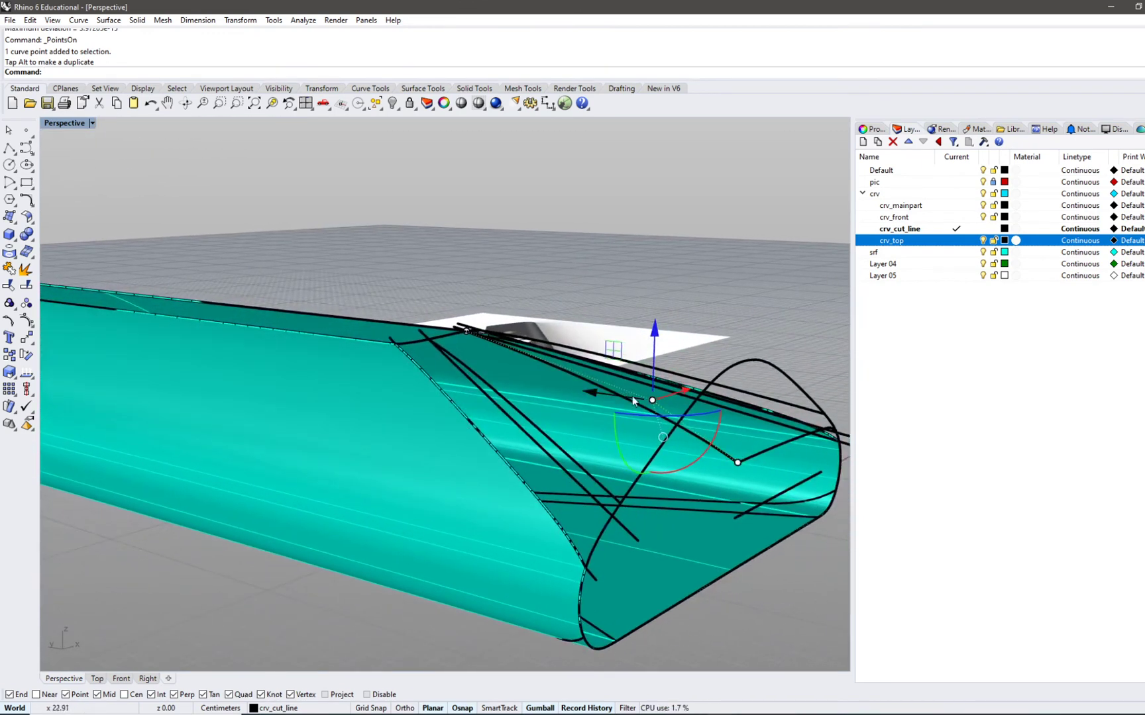
left_click_drag(632, 396, 606, 394)
right_click_drag(606, 395, 549, 364)
key("Escape")
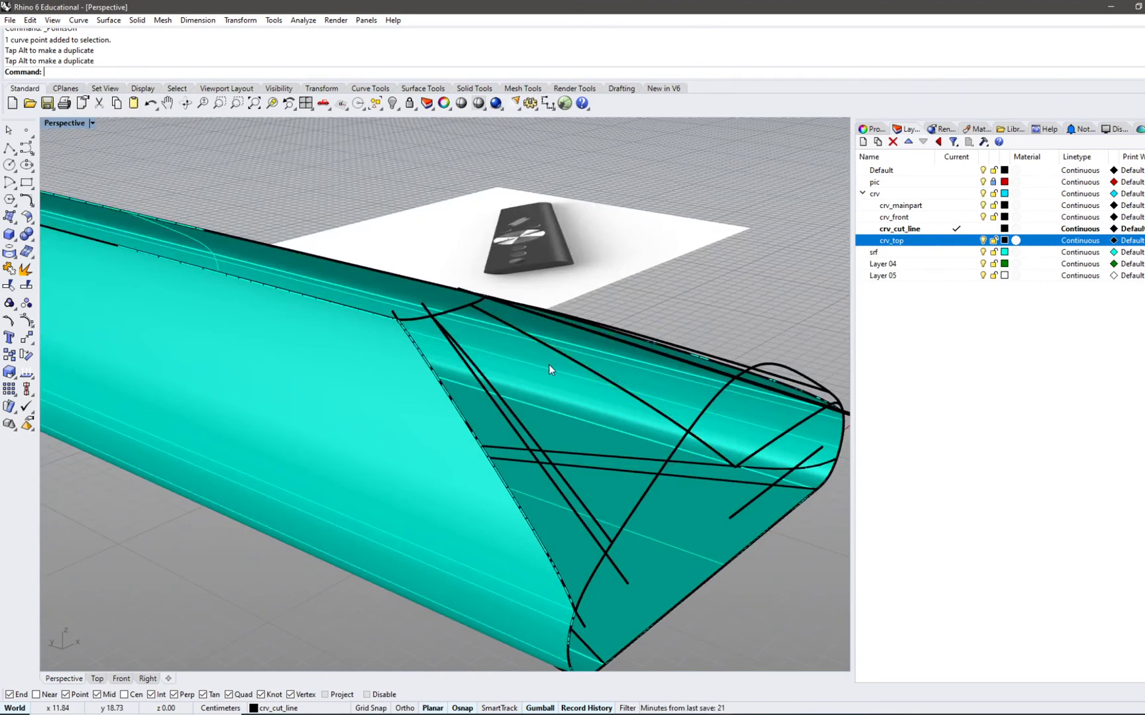
- Hide the crv_mainpart layer to clear its curves from around the front of the body
key("F10")
right_click_drag(549, 364, 555, 422)
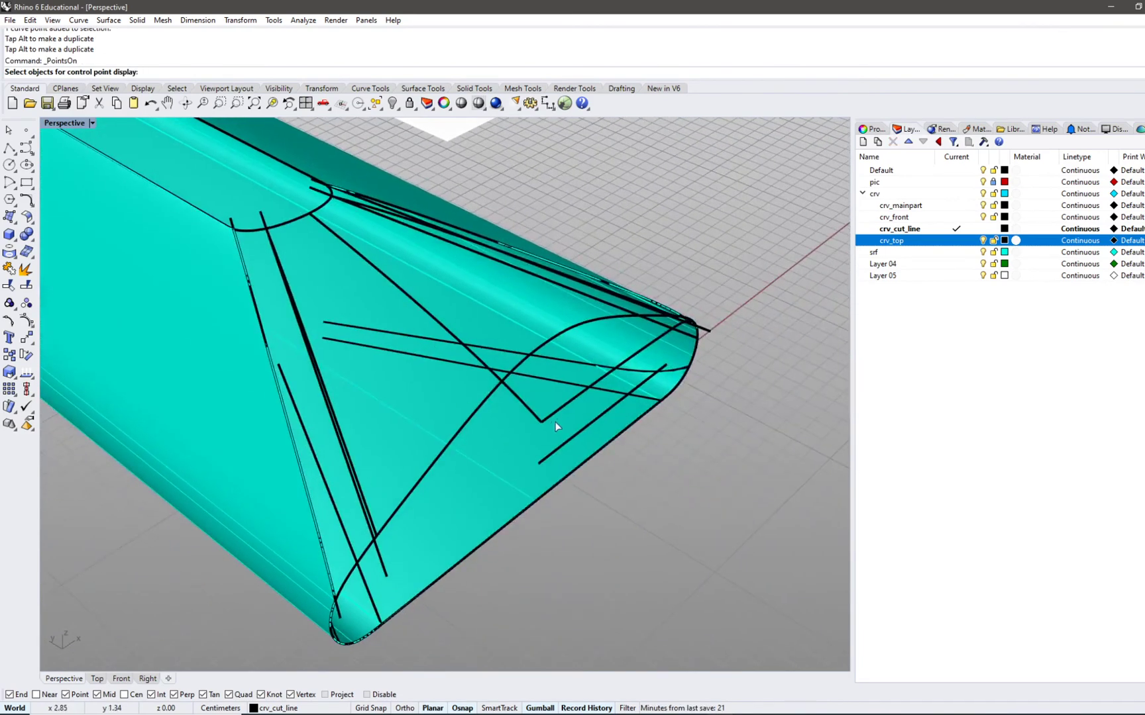
left_click(560, 409)
right_click_drag(676, 331, 509, 407)
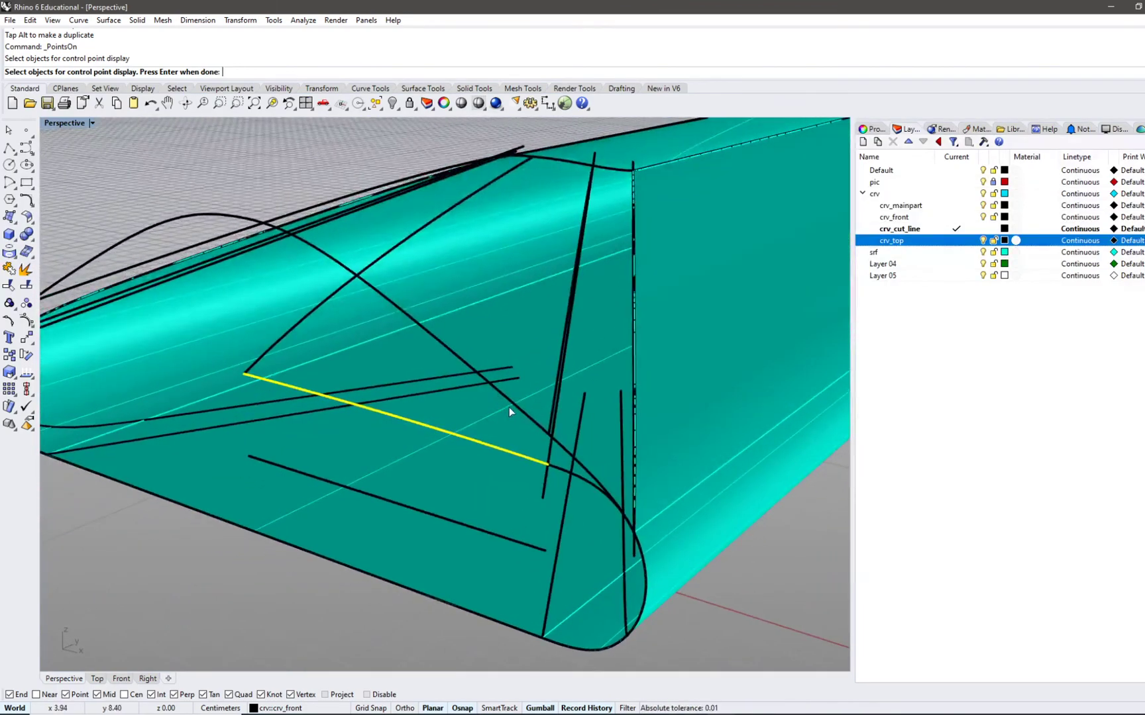
left_click(519, 402)
left_click(977, 237)
left_click(983, 206)
mouse_move(424, 328)
right_mouse_down()
mouse_move(468, 357)
mouse_move(402, 316)
mouse_move(422, 322)
right_mouse_up()
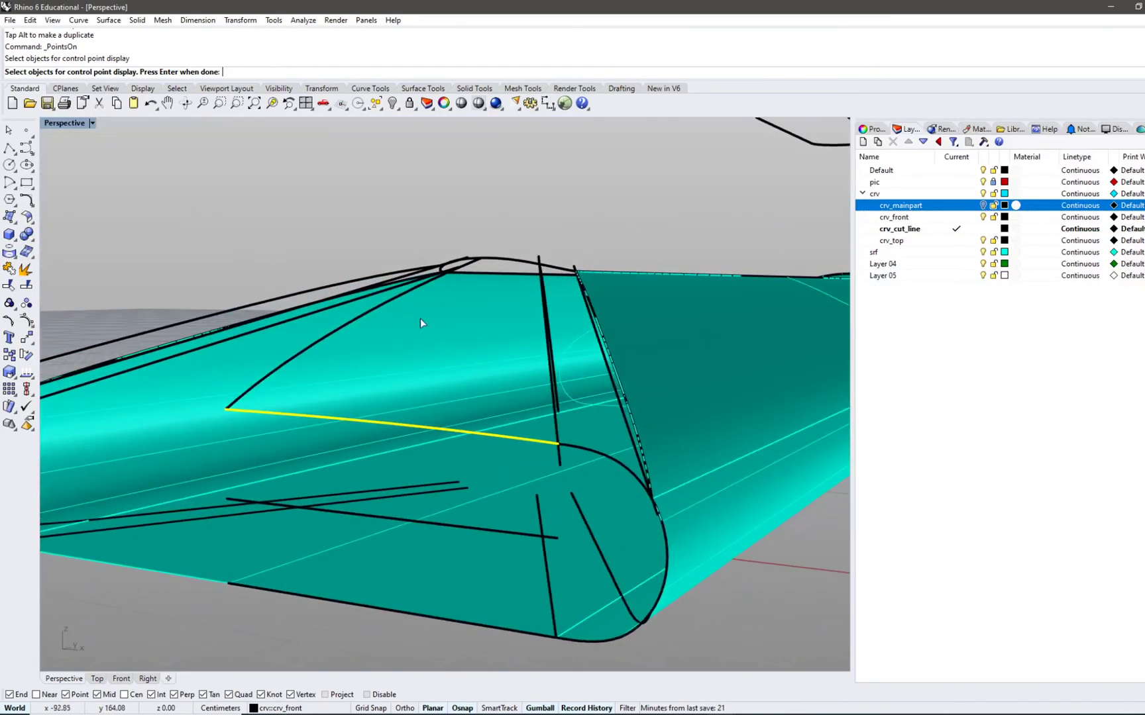
left_click(532, 539)
right_click_drag(532, 542, 503, 544)
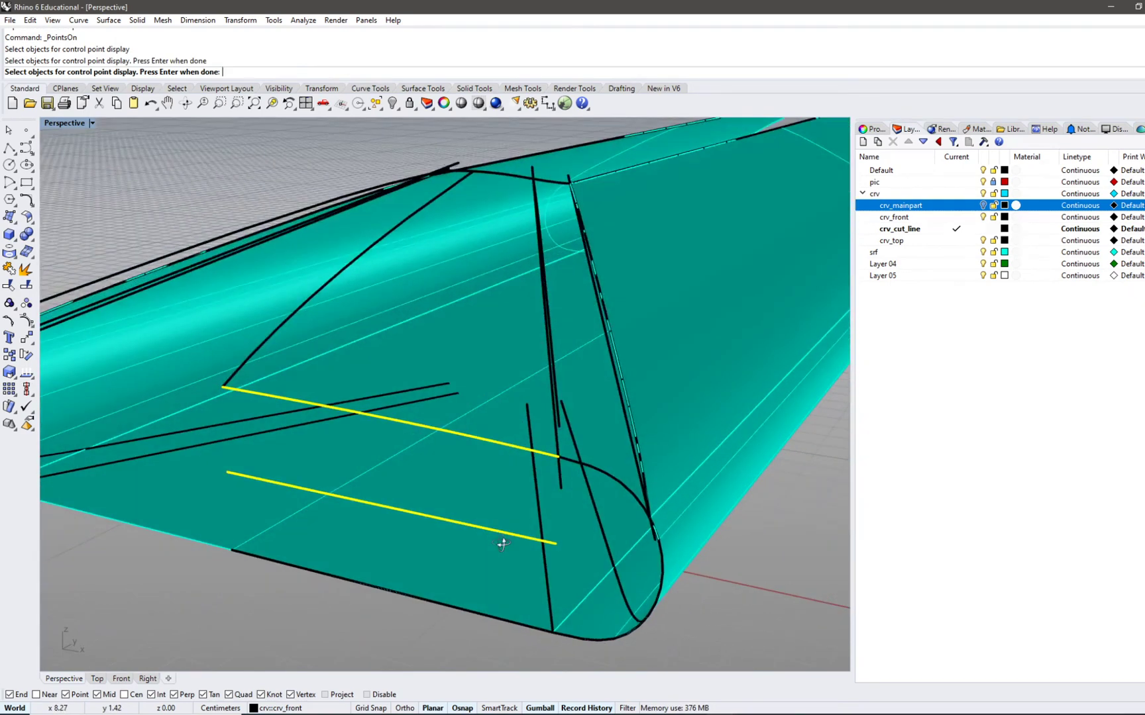
left_click(547, 582)
left_click(578, 618)
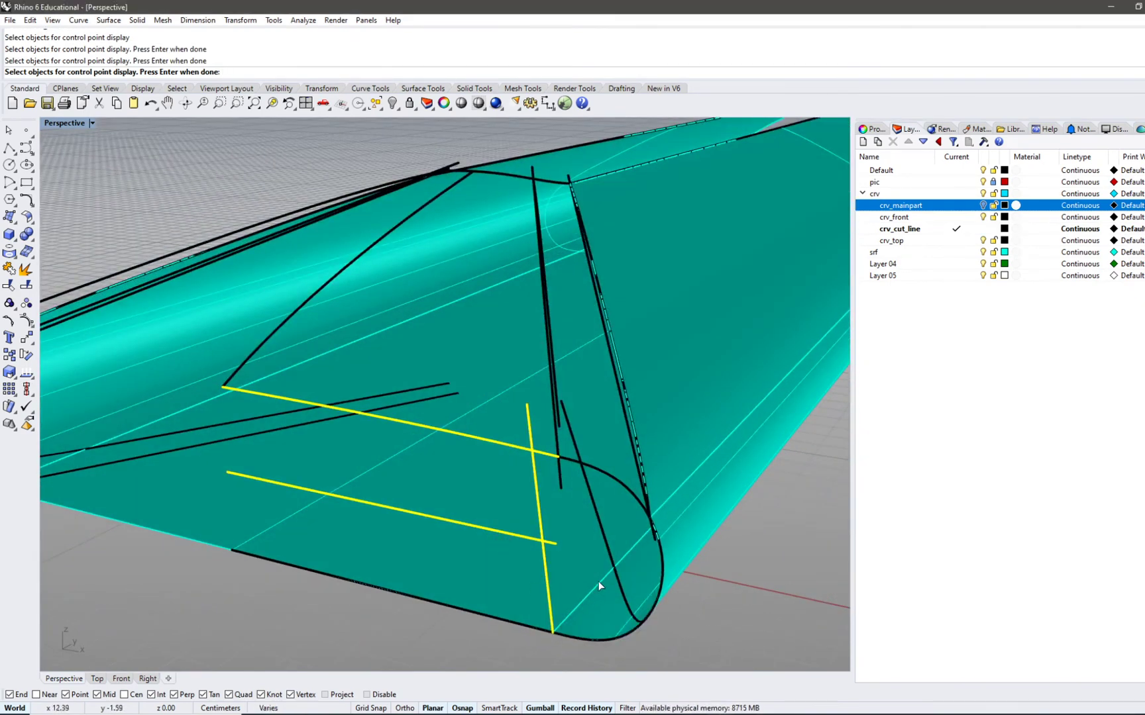
key("Escape")
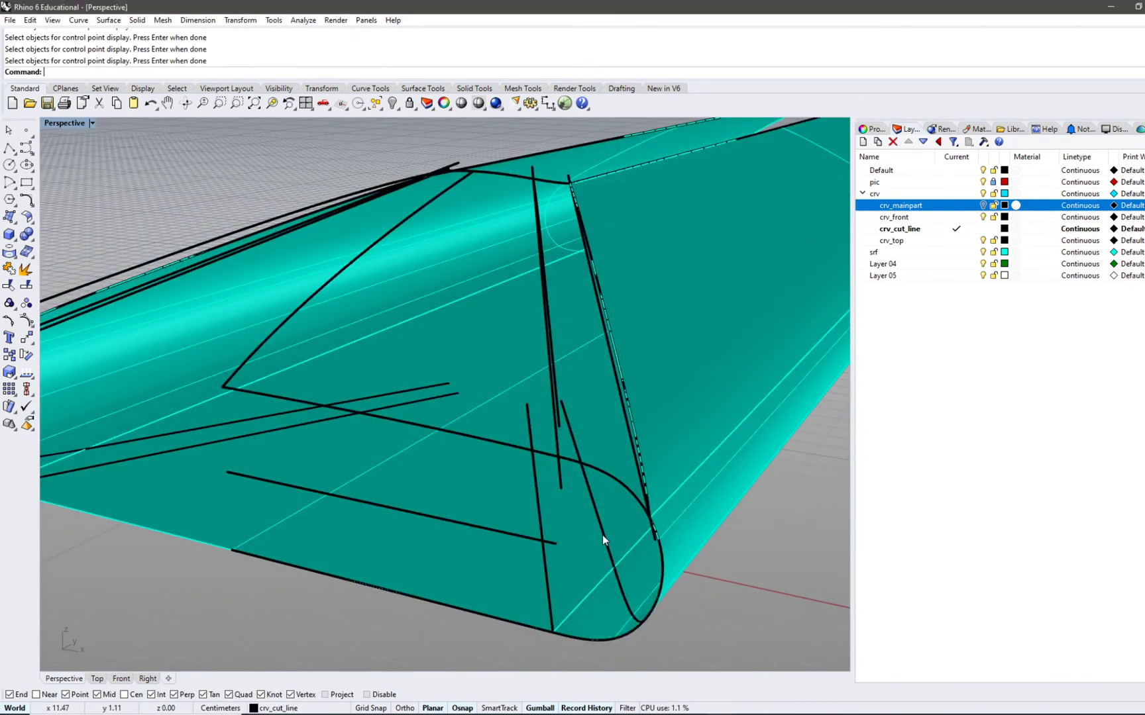
- Delete the two leftover construction curves running up from the base beside the front profile's rounded corner
left_click(603, 534)
left_click(638, 569)
key("Delete")
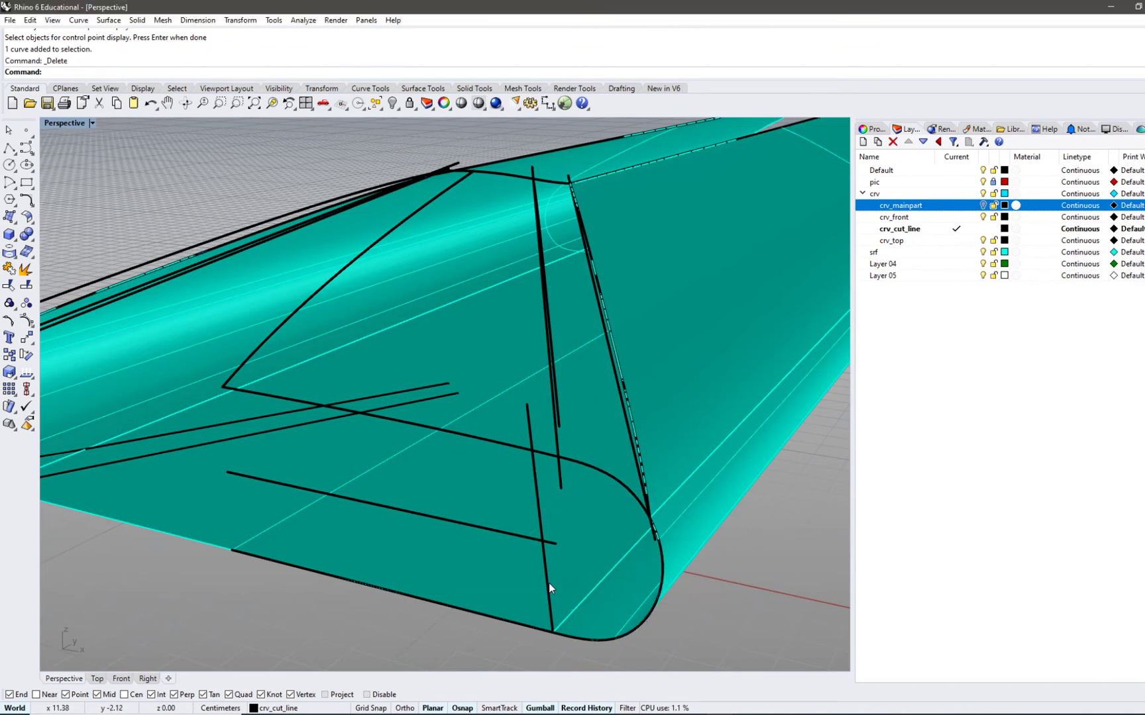
left_click(549, 583)
left_click(584, 618)
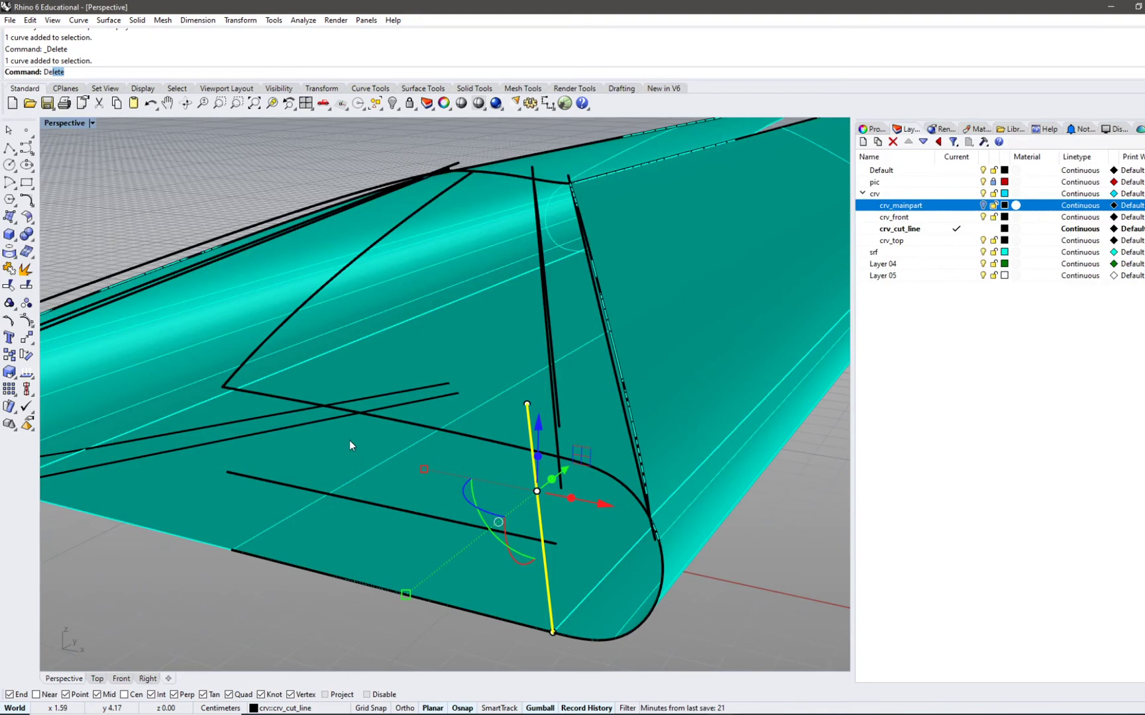
key("Delete")
- Delete the two nearly parallel leftover curves crossing the recess floor on the opposite side of the front opening
left_click(263, 435)
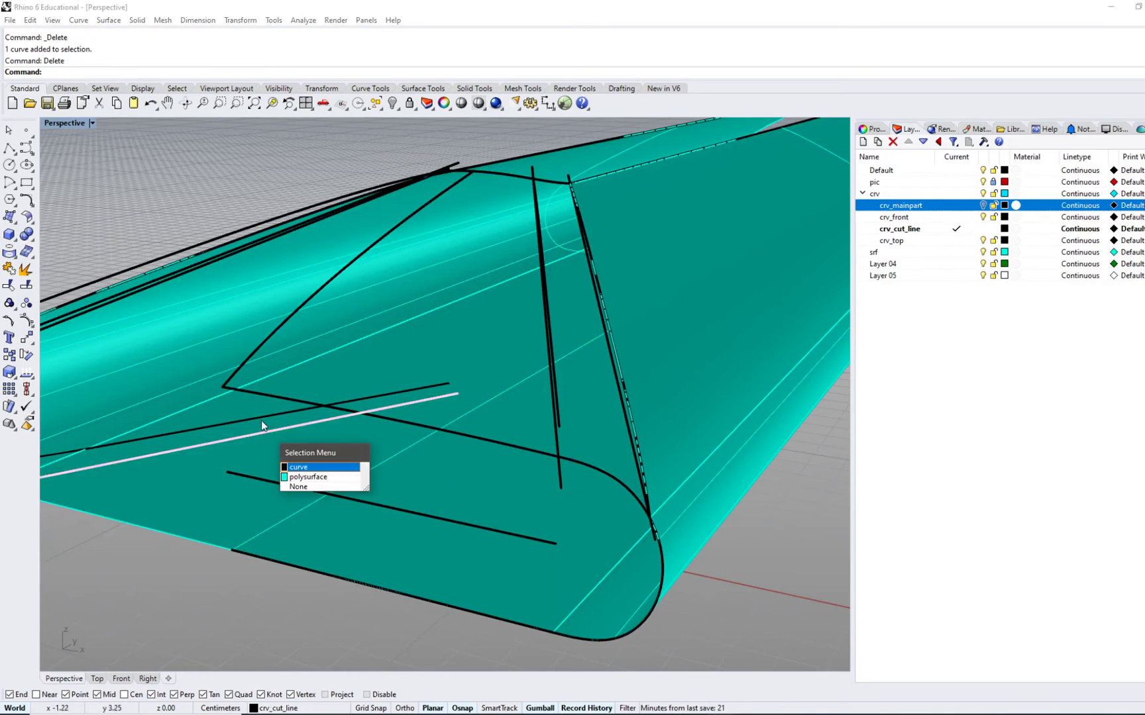
left_click(302, 462)
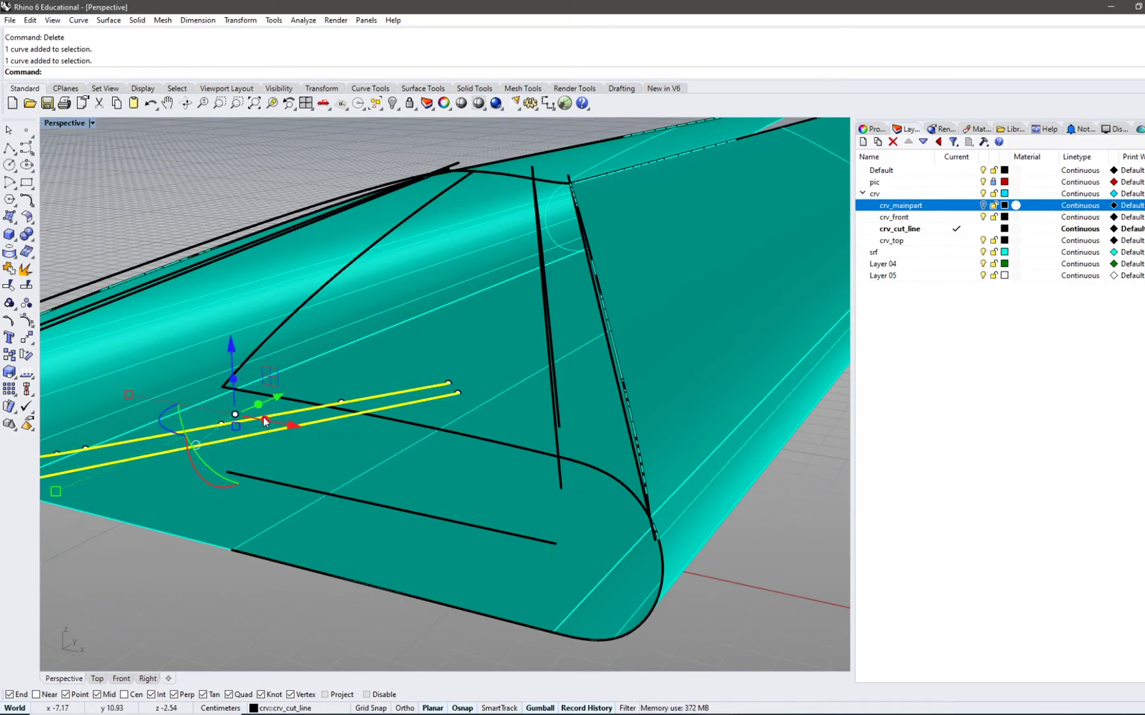
key("F10")
left_click(264, 419)
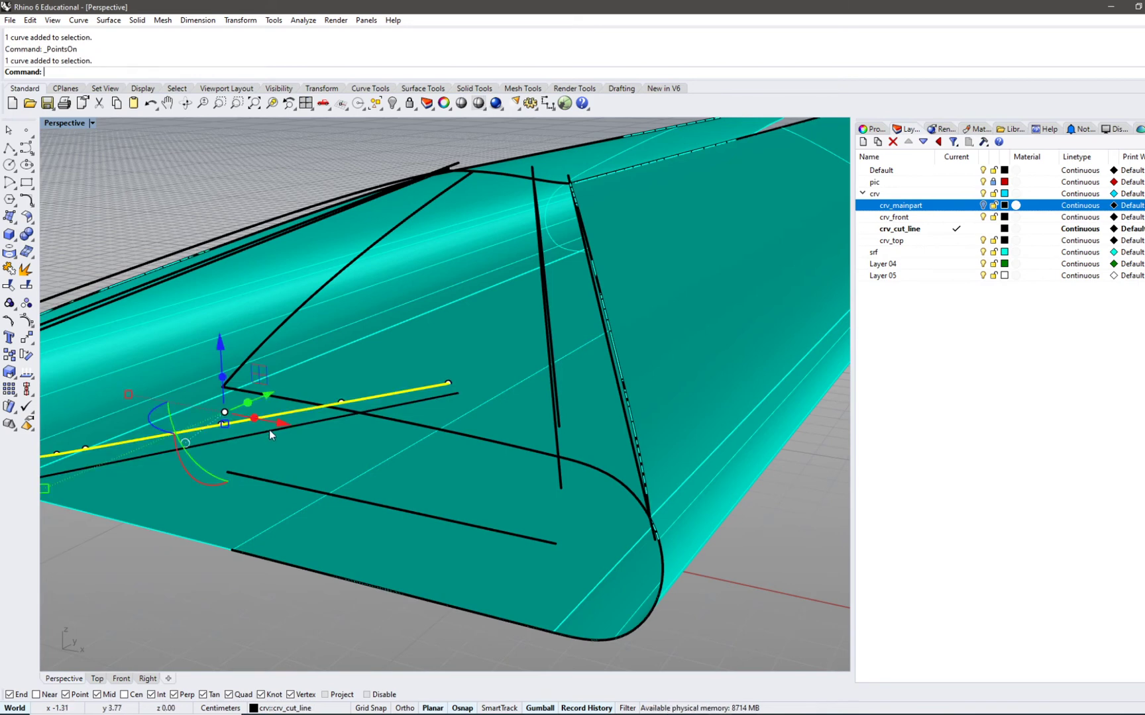
left_click(269, 429, "shift")
key("Return")
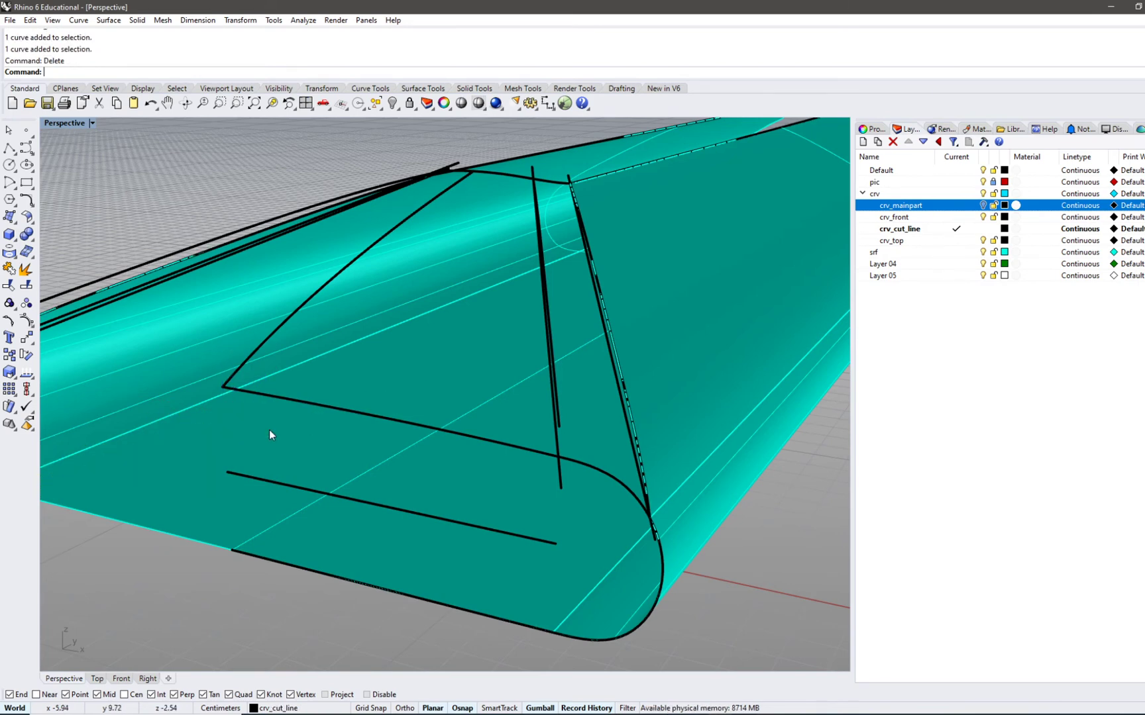
- Hide one straight cut line on each side of the front opening
right_click_drag(269, 430, 141, 399)
left_click(342, 416)
left_click(344, 422)
left_click(339, 448)
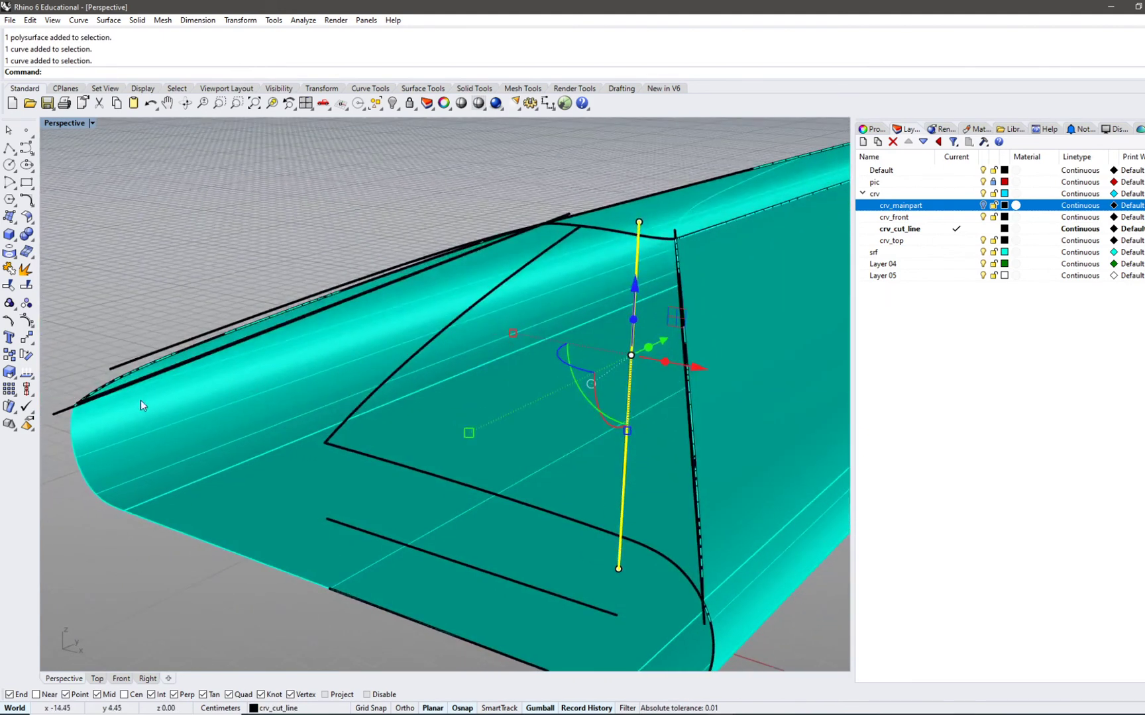
left_click(113, 391, "shift")
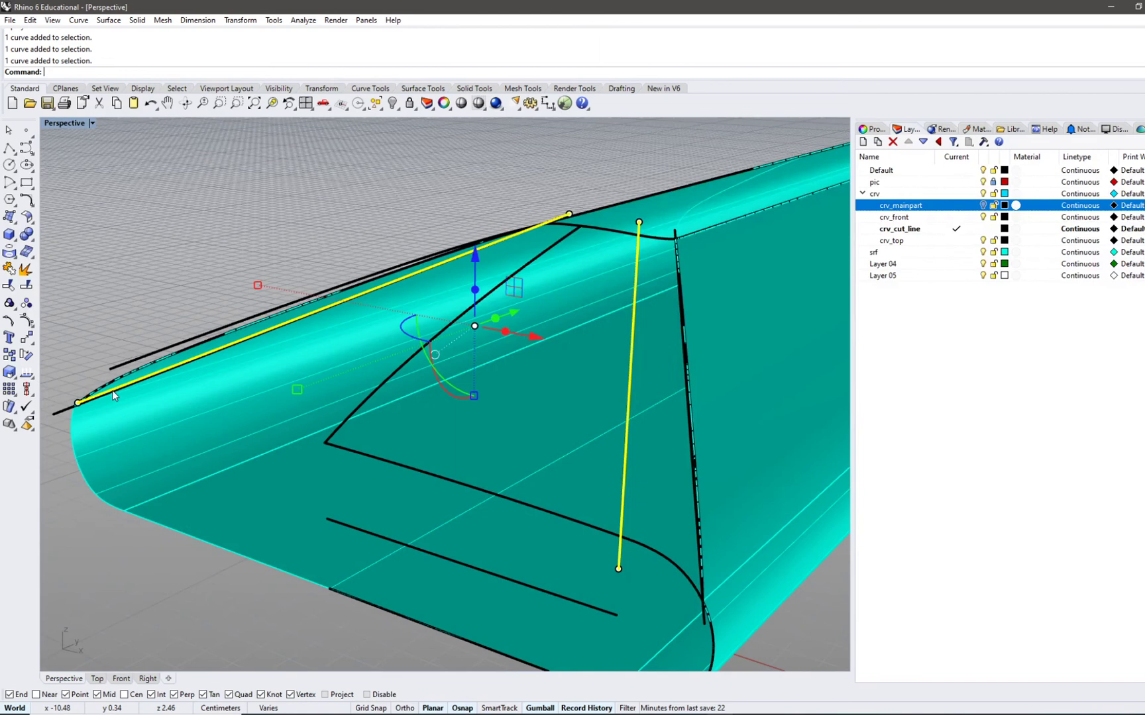
left_click(66, 406)
left_click(625, 497)
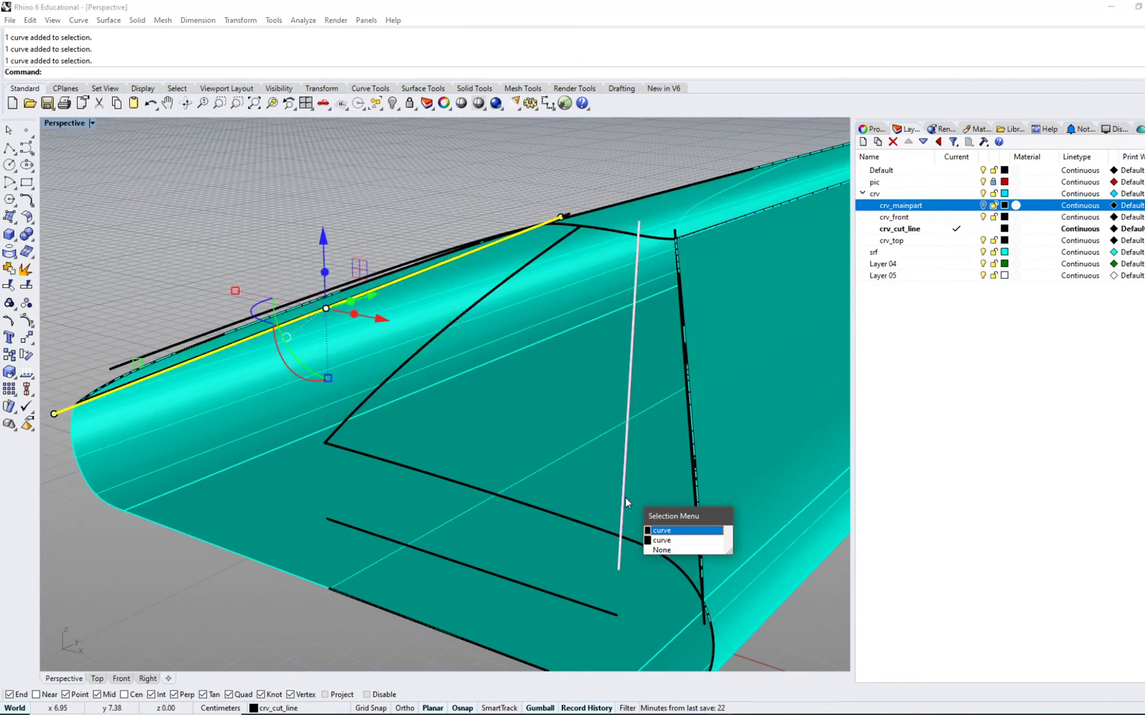
left_click(661, 532)
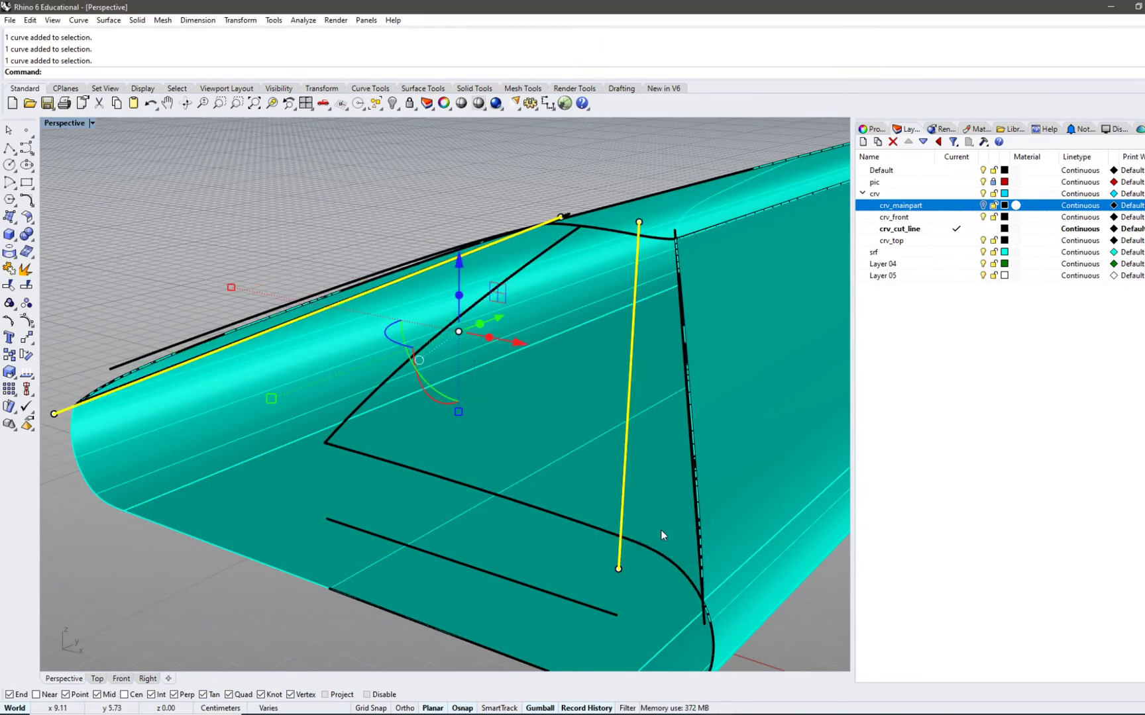
key("ctrl+h")
- Hide two more surplus inner cut lines in the front opening, one after the other
right_click_drag(653, 497, 712, 444)
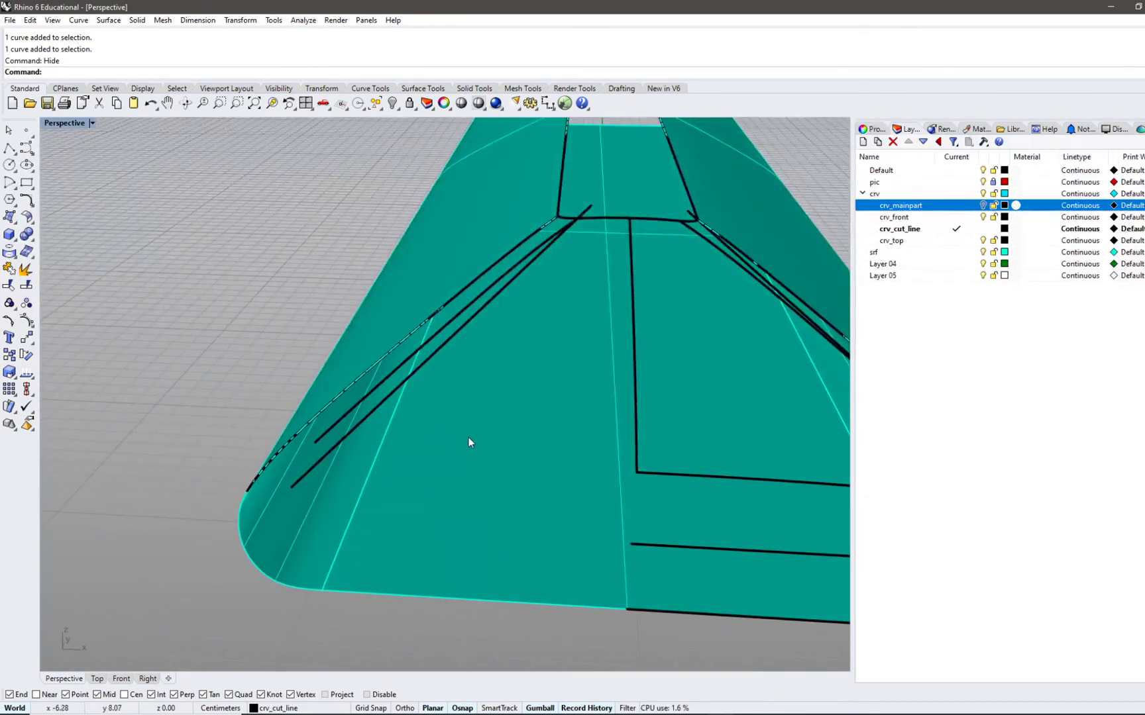
right_click_drag(468, 442, 341, 380)
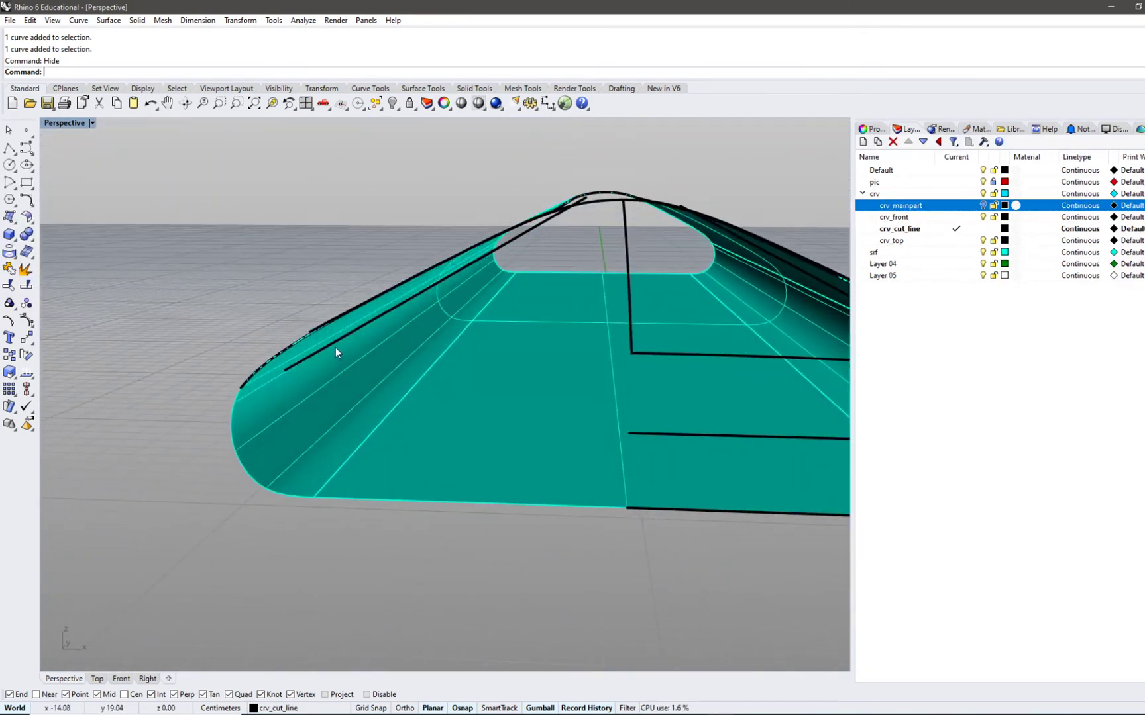
left_click(335, 347)
left_click(375, 385)
scroll(369, 298, "up", 3)
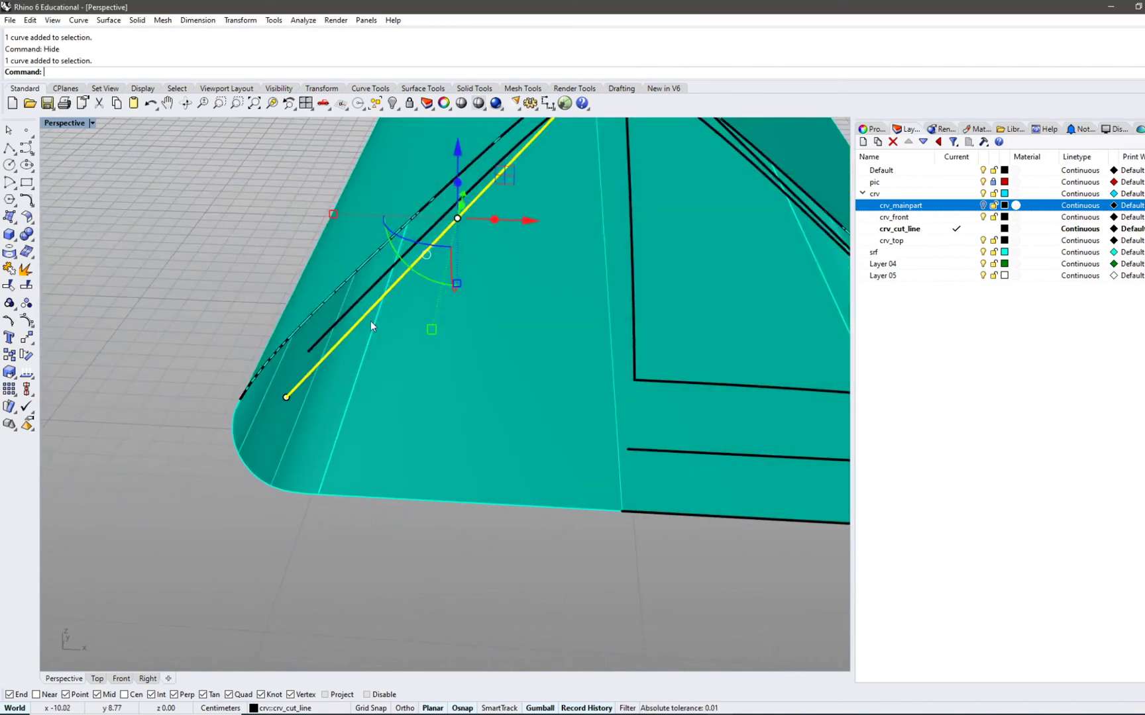
key("ctrl+h")
right_click_drag(364, 401, 407, 432)
left_click(376, 374)
key("ctrl+h")
- Rebuild the inner side curve running from the slot end toward the front profile's rounded corner with 3 points and degree 2
right_click_drag(366, 406, 548, 449, "shift")
right_click_drag(576, 406, 403, 376)
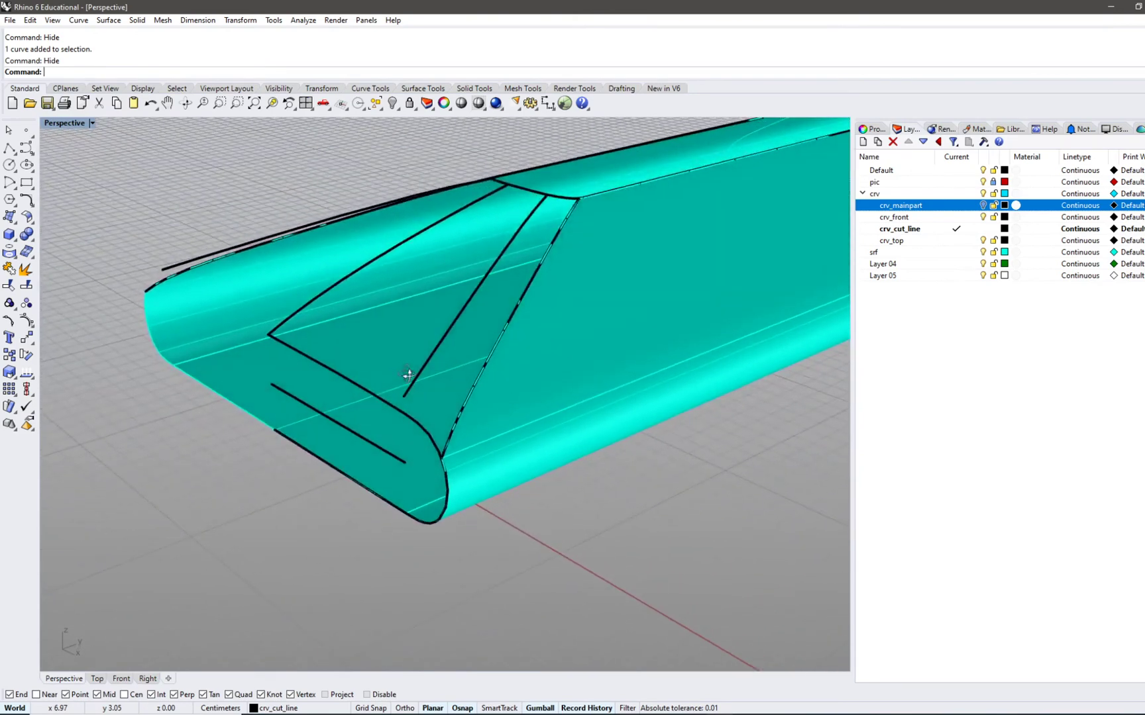
scroll(420, 382, "up", 3)
left_click(422, 379)
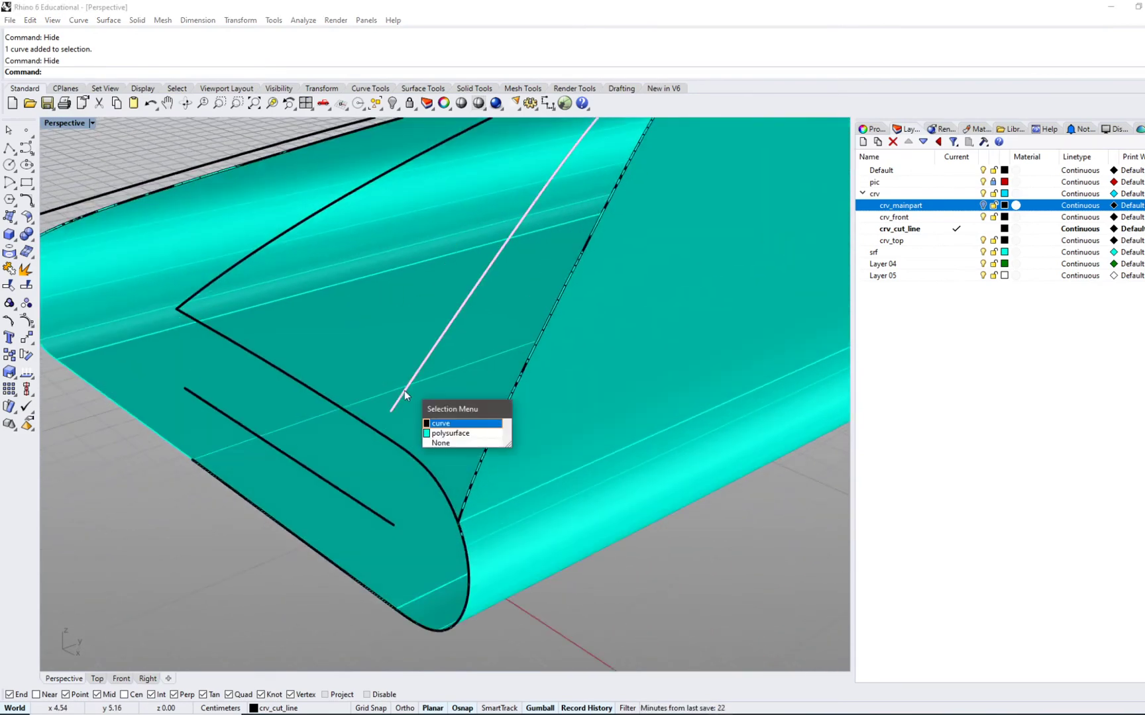
left_click(474, 424)
right_click_drag(300, 306, 489, 383)
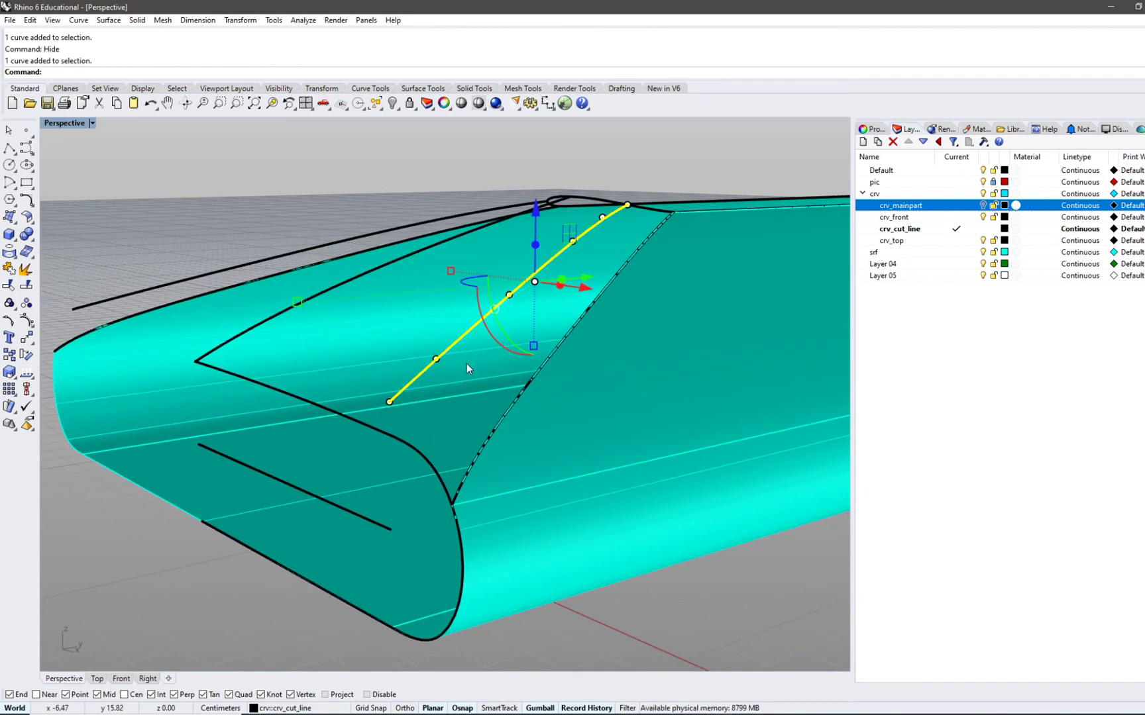
left_click(437, 449)
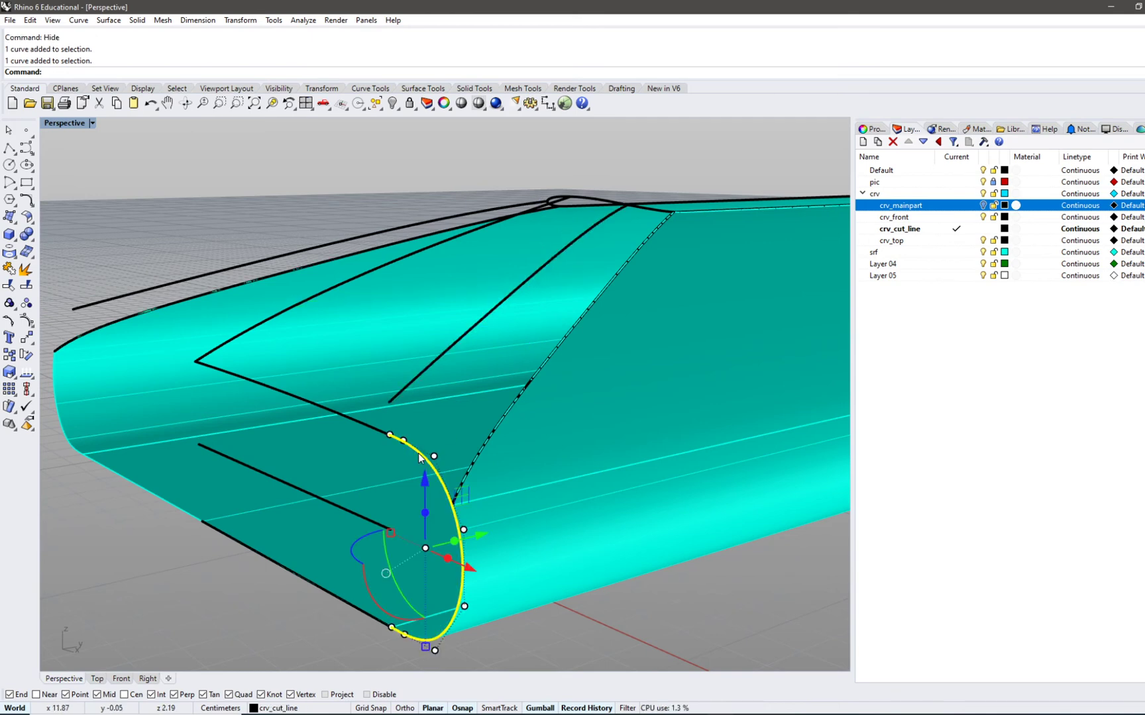
right_click_drag(437, 449, 456, 353)
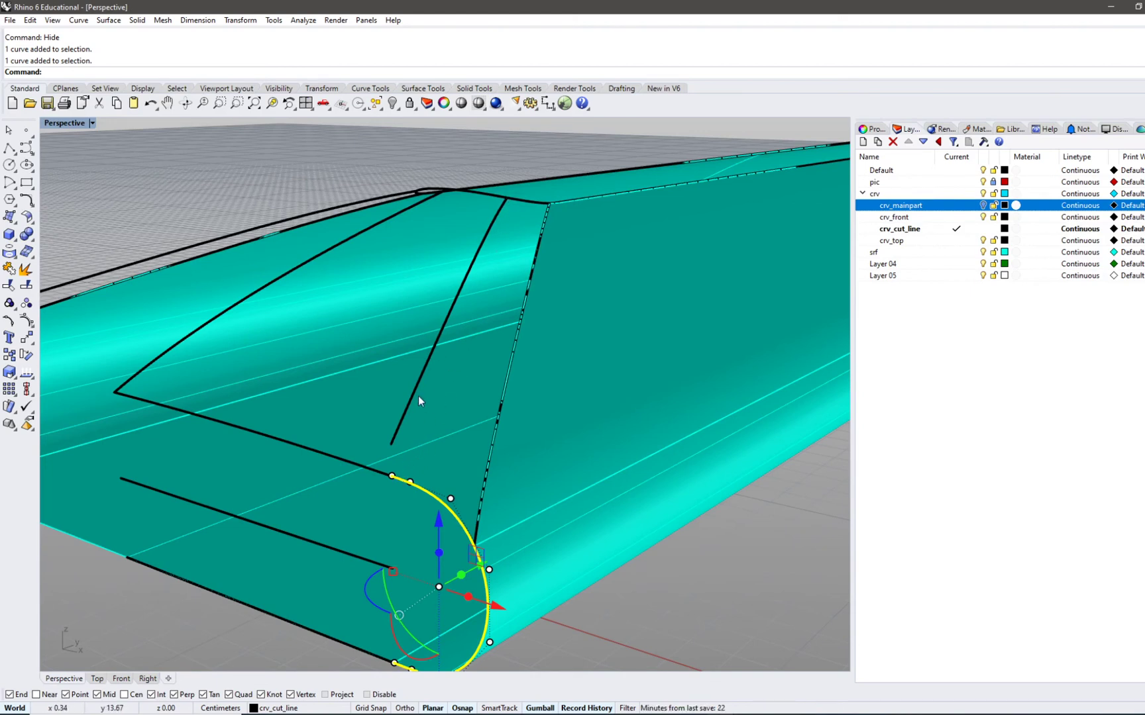
left_click(402, 430)
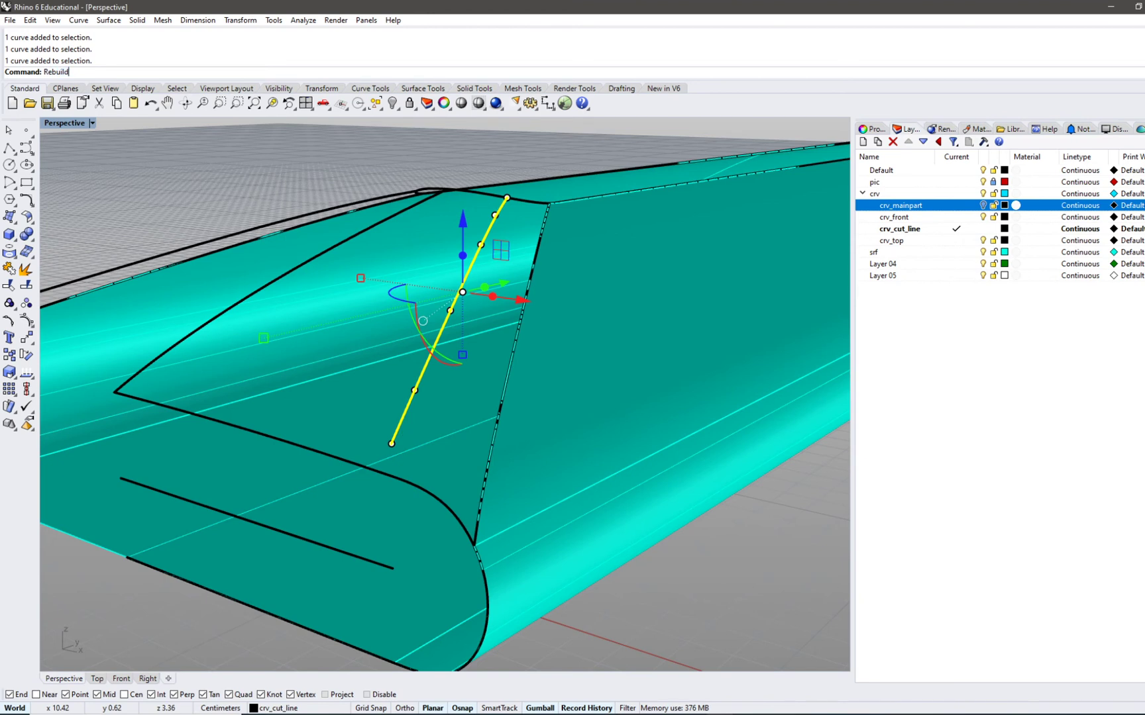
key("Return")
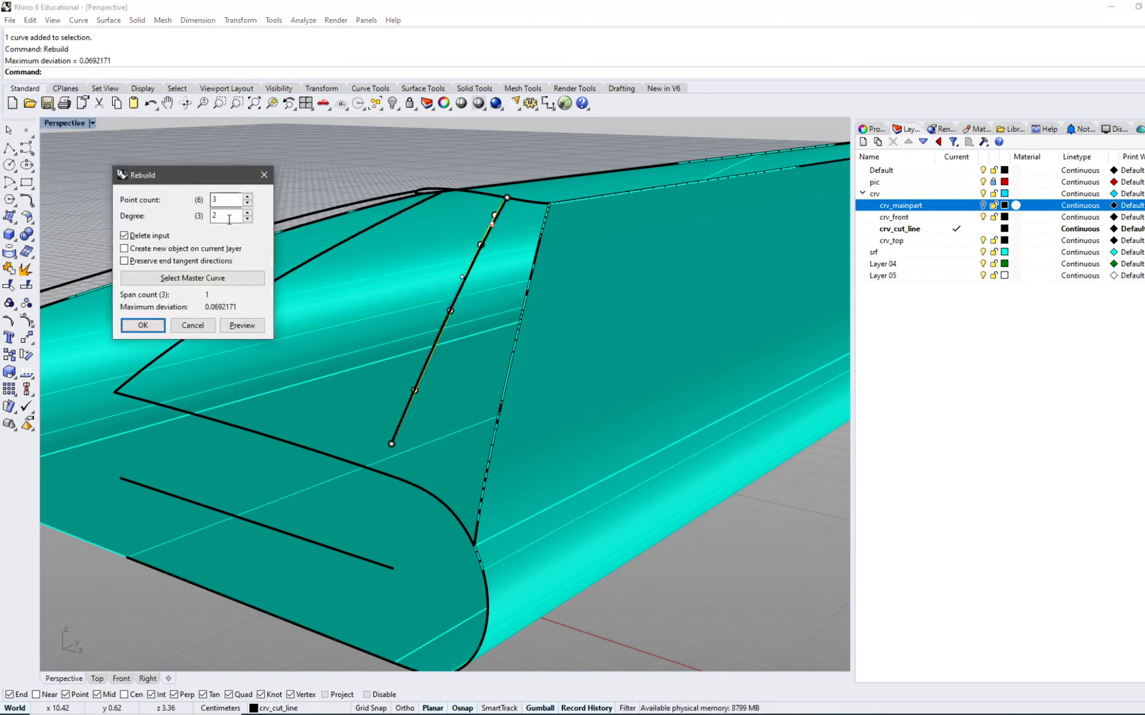
left_click(142, 325)
- Move the rebuilt side curve's front end point onto the junction between the front profile's upper line and corner arc
left_click(392, 444)
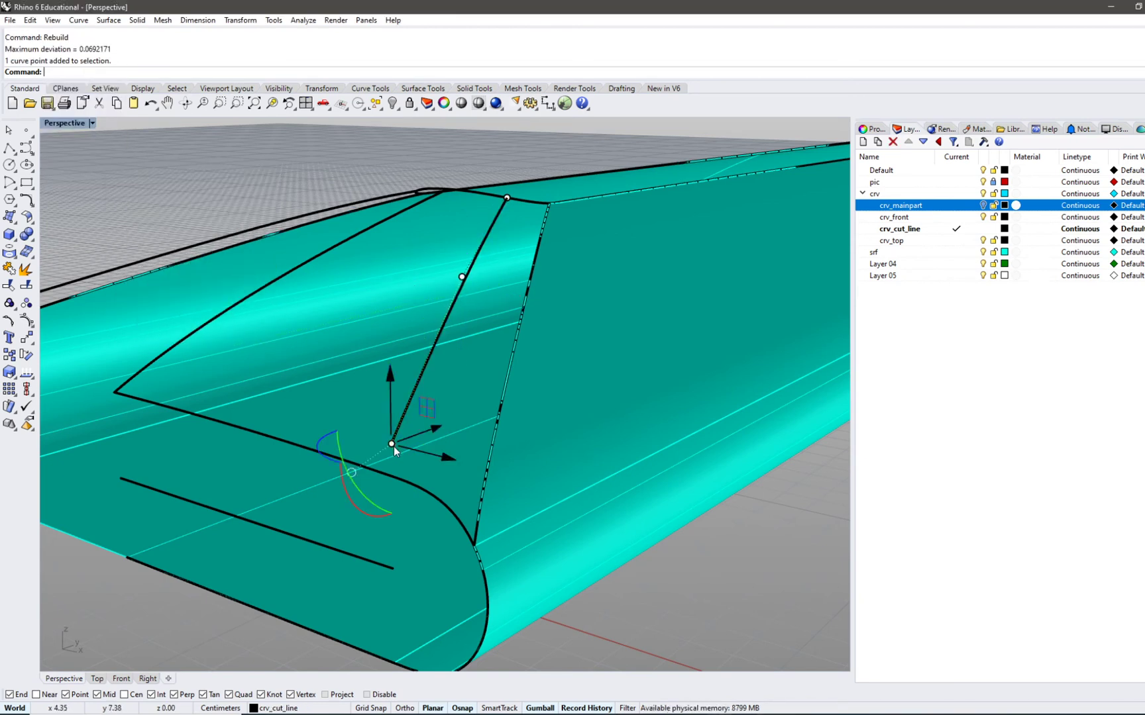
left_click_drag(392, 444, 403, 485)
left_click(410, 488)
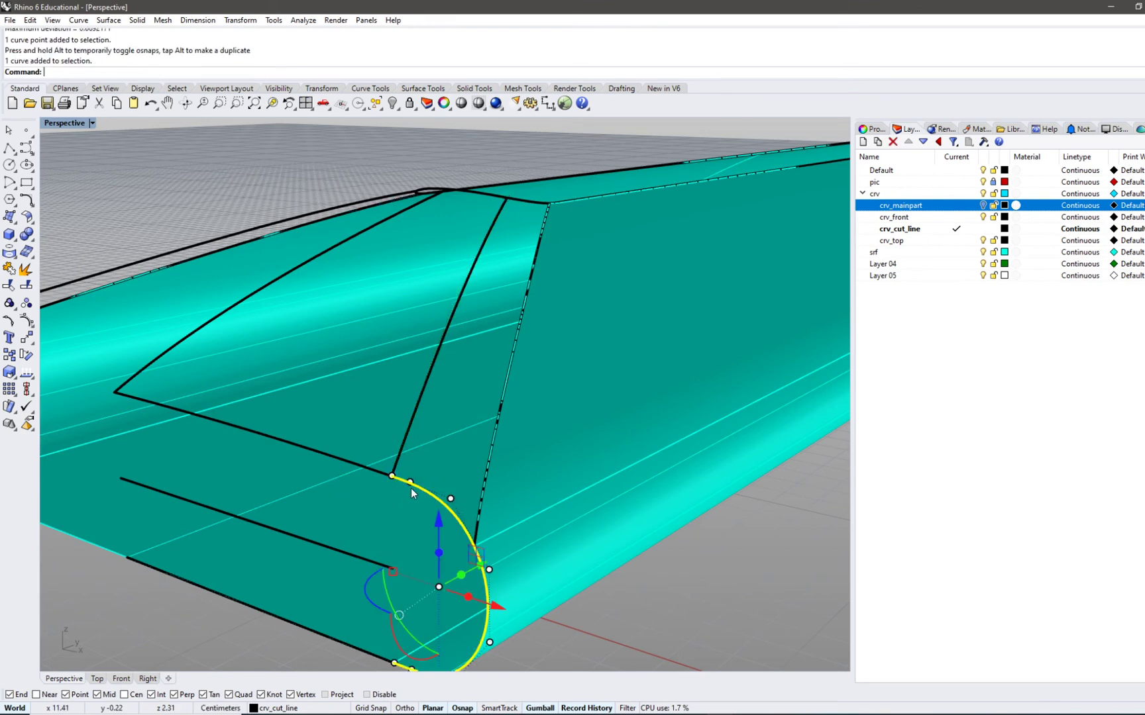
scroll(391, 478, "up", 5)
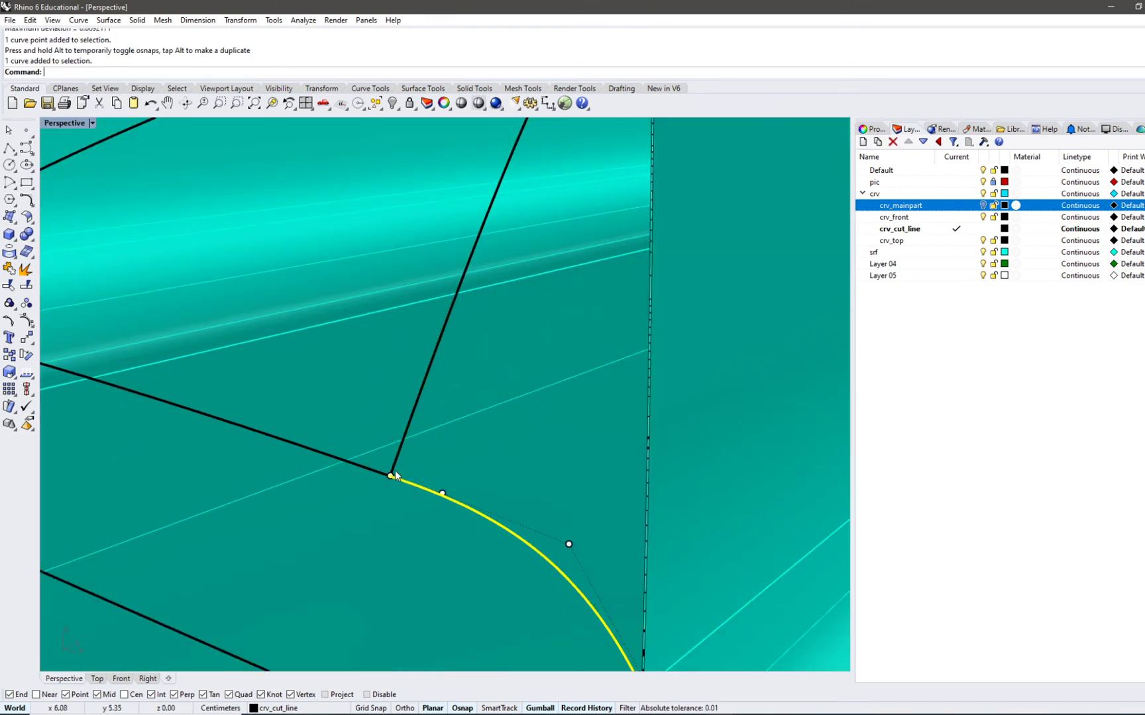
left_click(393, 479)
left_click(397, 481)
left_click(396, 477)
left_click(394, 477)
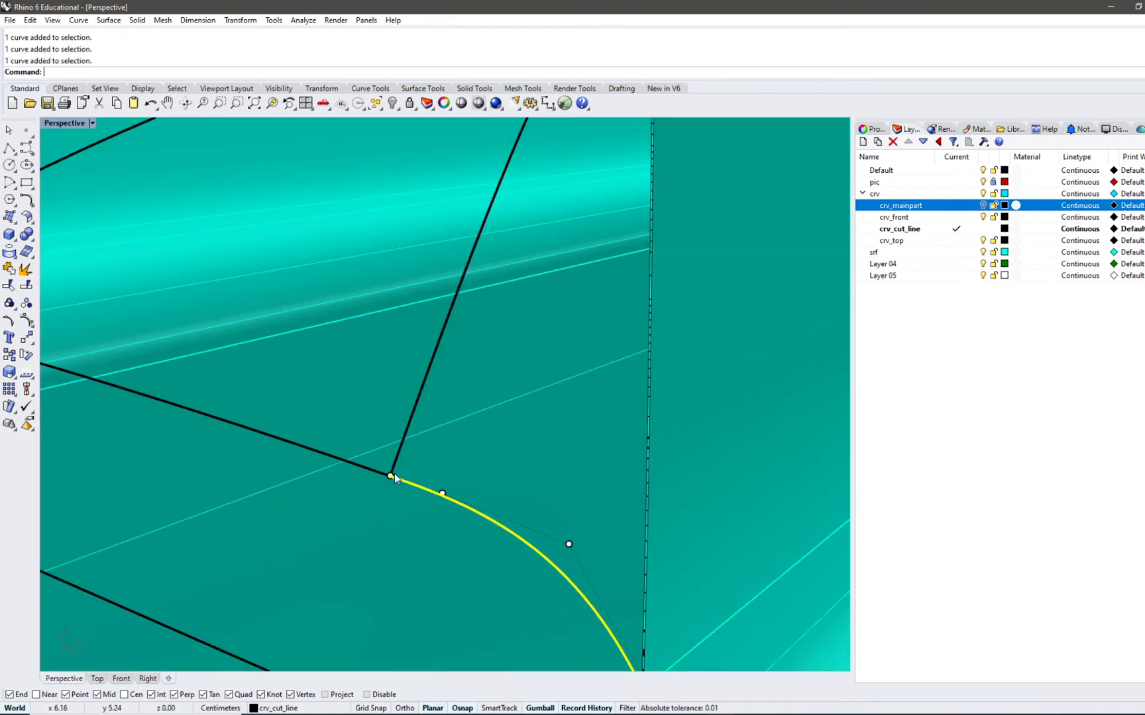
scroll(391, 481, "down", 5)
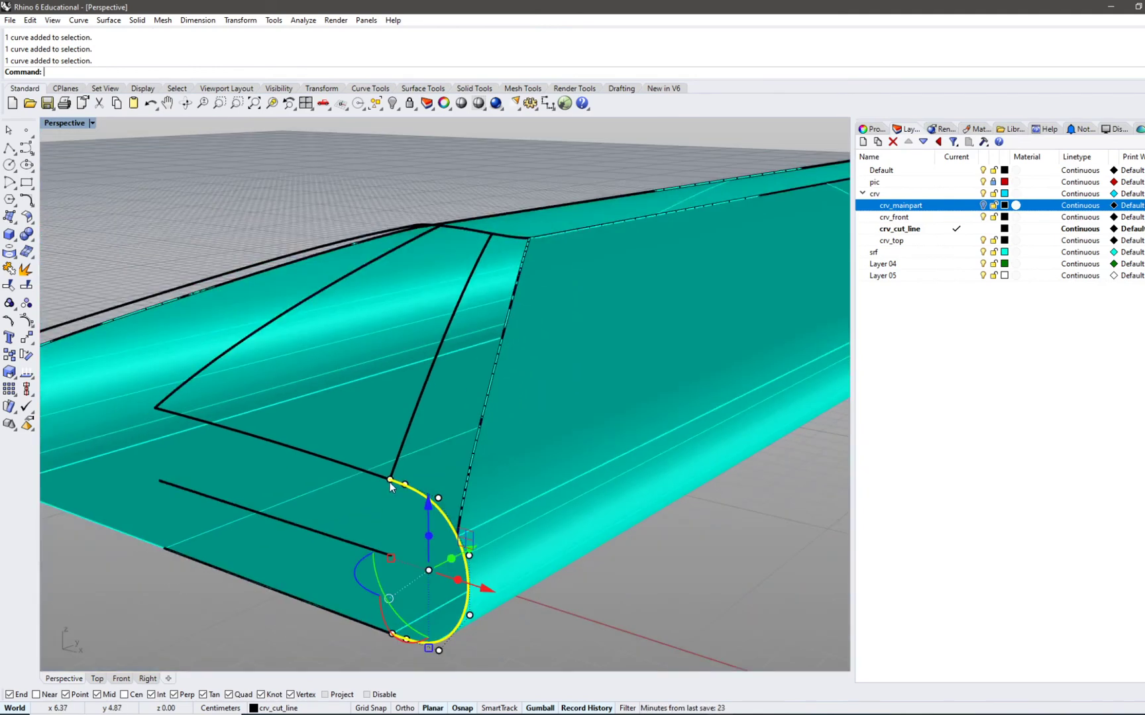
- Delete the leftover inner cut curve on the opposite side of the opening
right_click_drag(441, 408, 182, 395)
left_click(182, 394)
key("Delete")
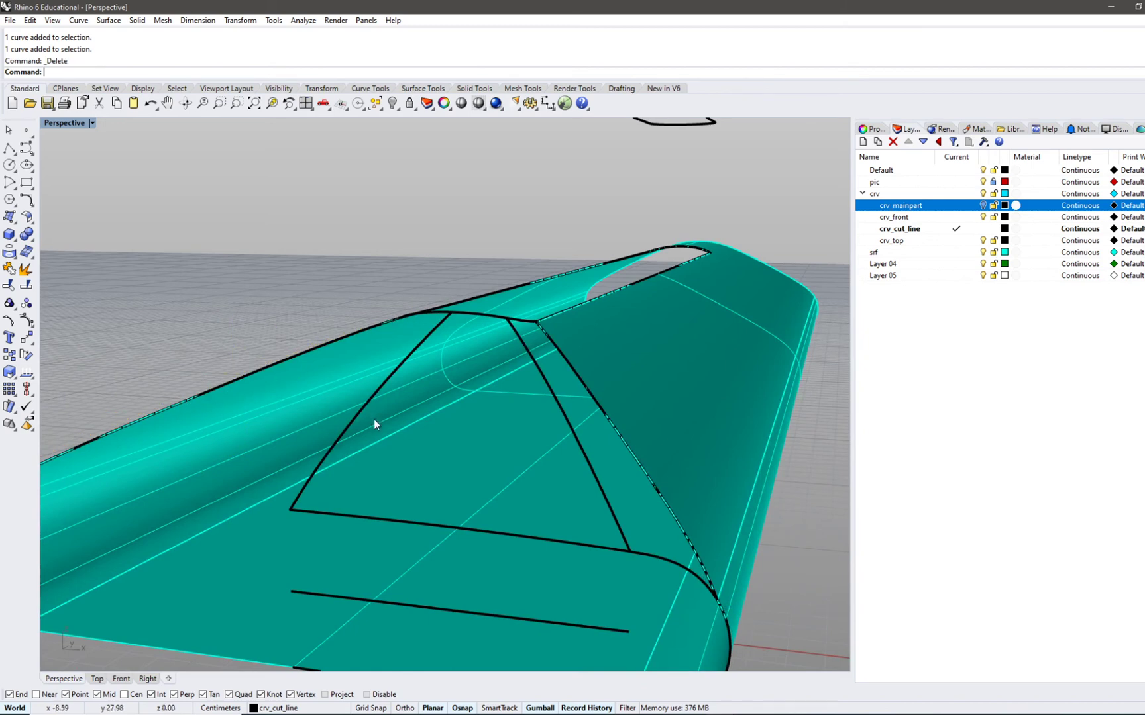
- Examine how the front profile's upper line, corner arc and inner side curve meet, temporarily showing the crv_mainpart layer
right_click_drag(373, 419, 493, 447)
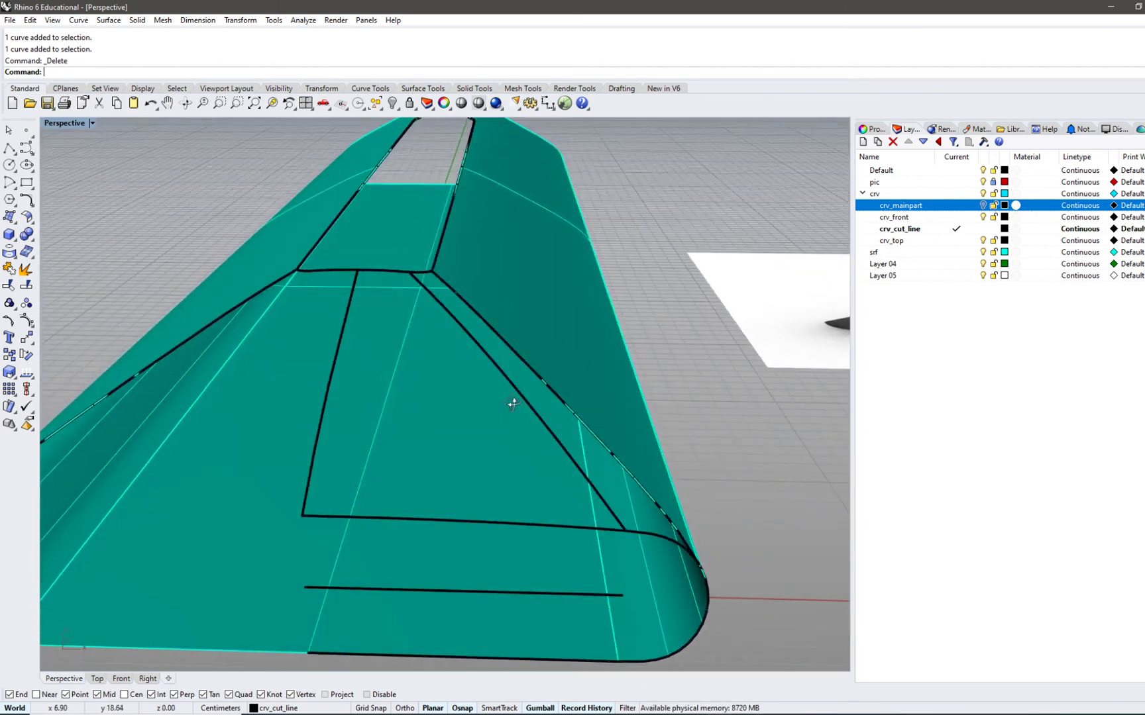
left_click(546, 528)
left_click(641, 540)
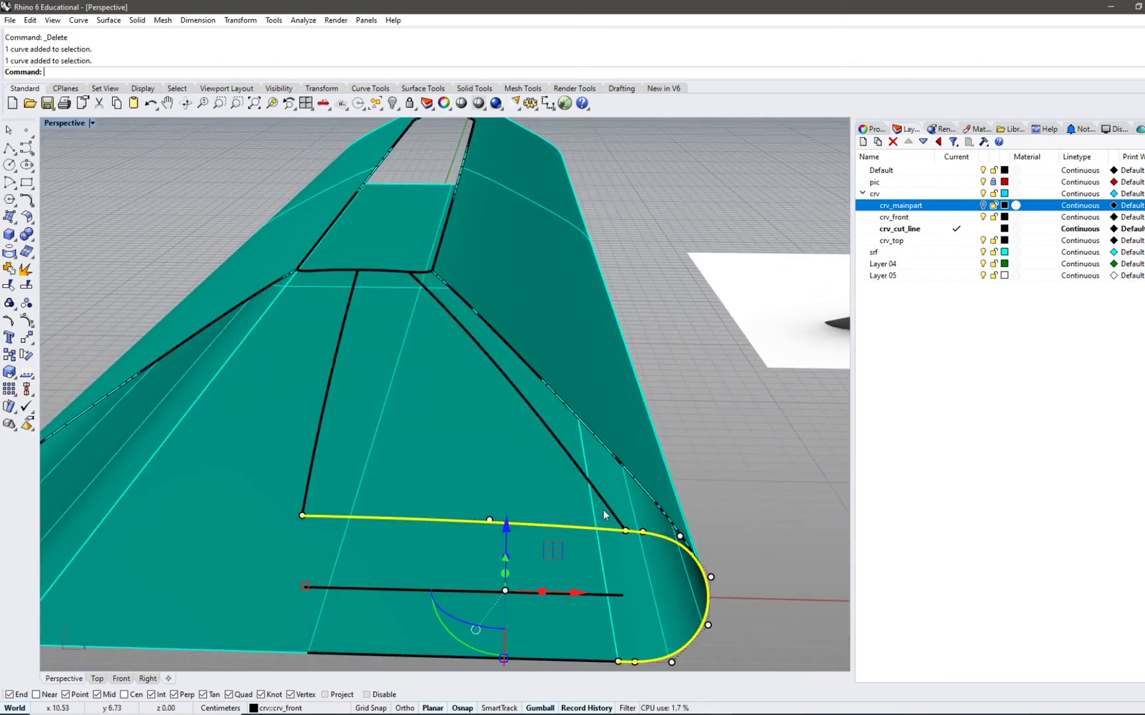
left_click(607, 506)
right_click_drag(607, 505, 631, 506)
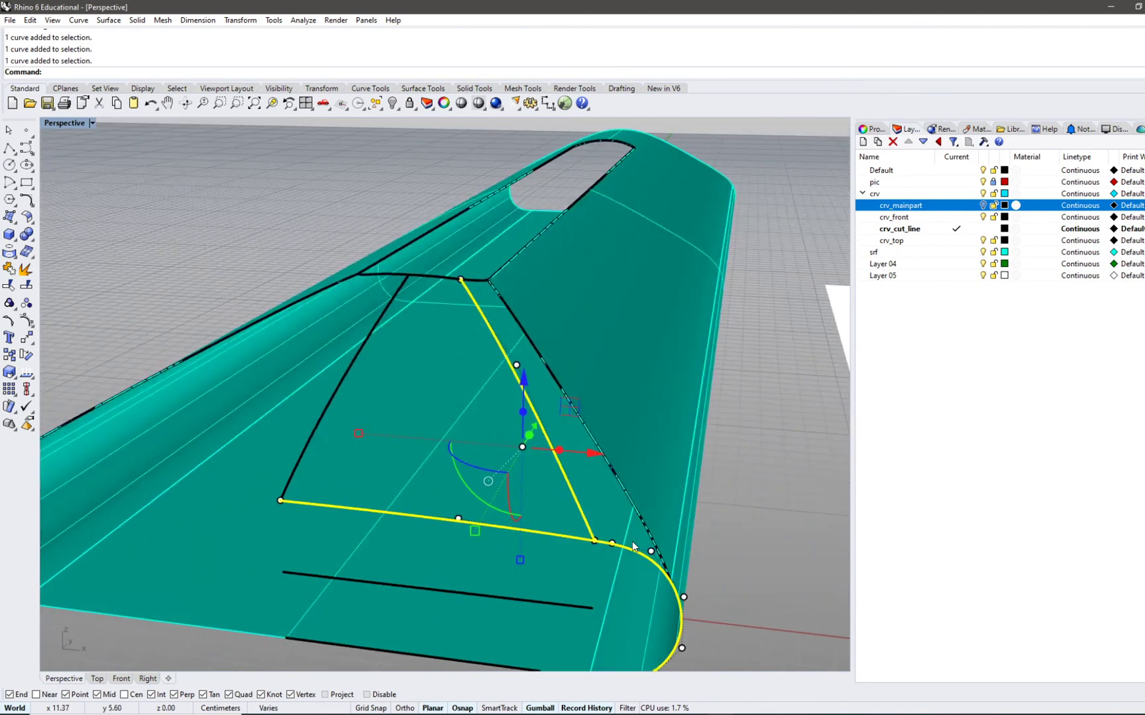
left_click(742, 536)
left_click(582, 538)
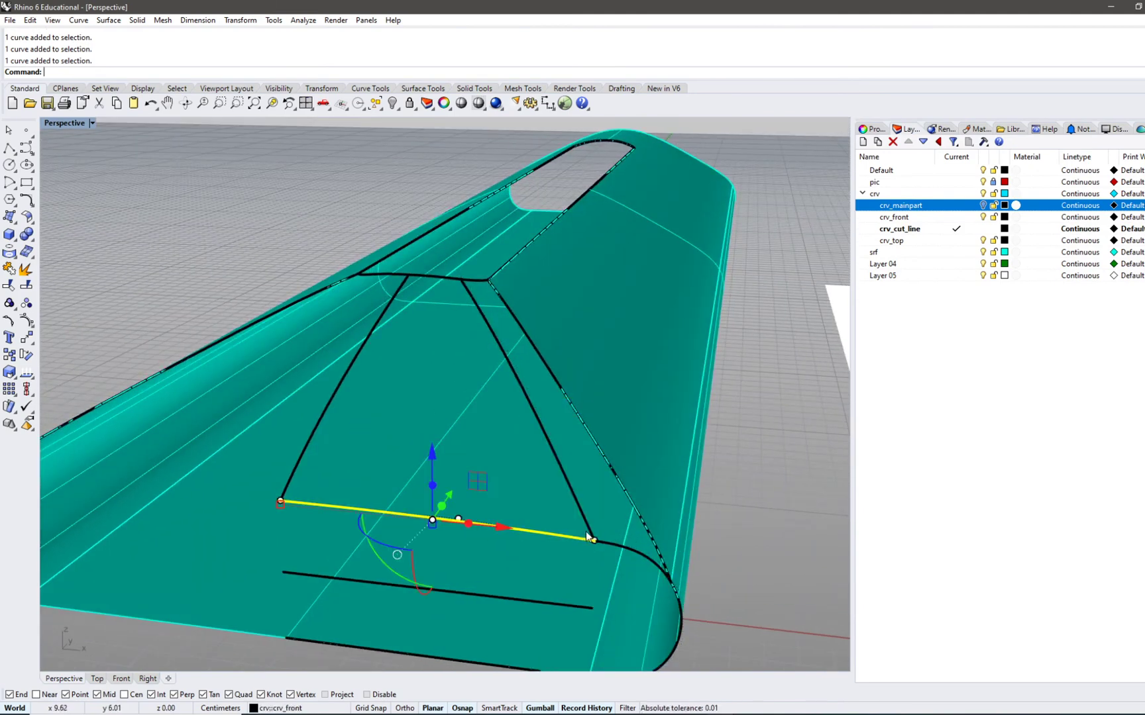
left_click(588, 531, "shift")
left_click(983, 206)
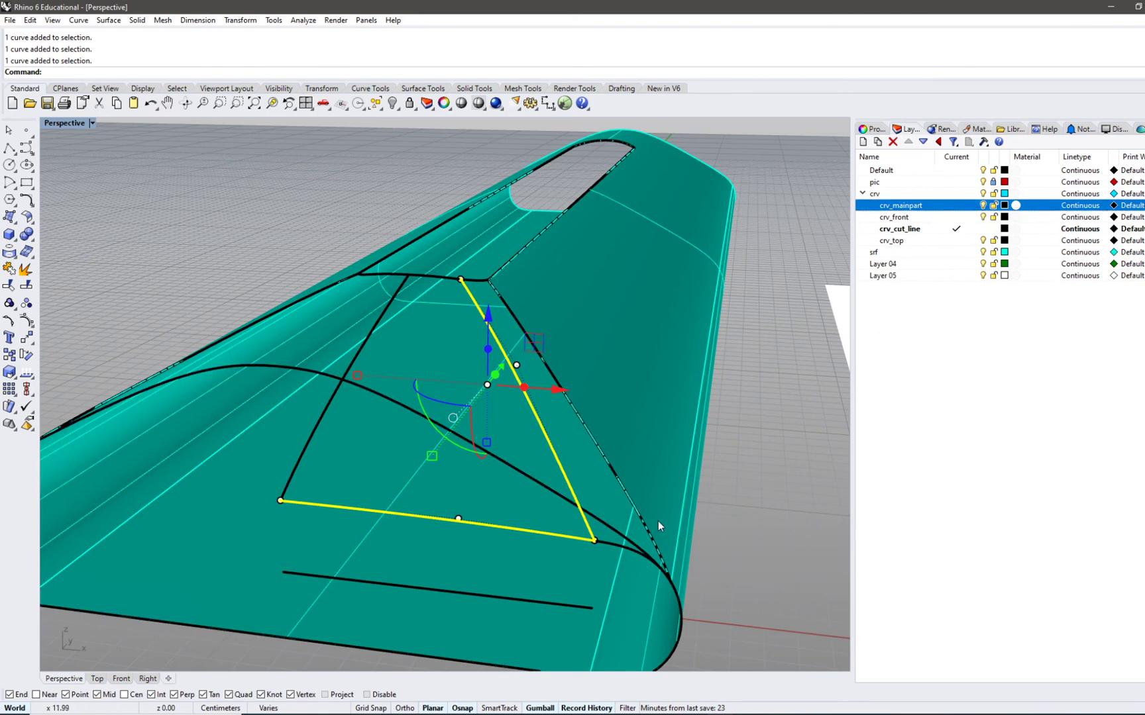
left_click(624, 549)
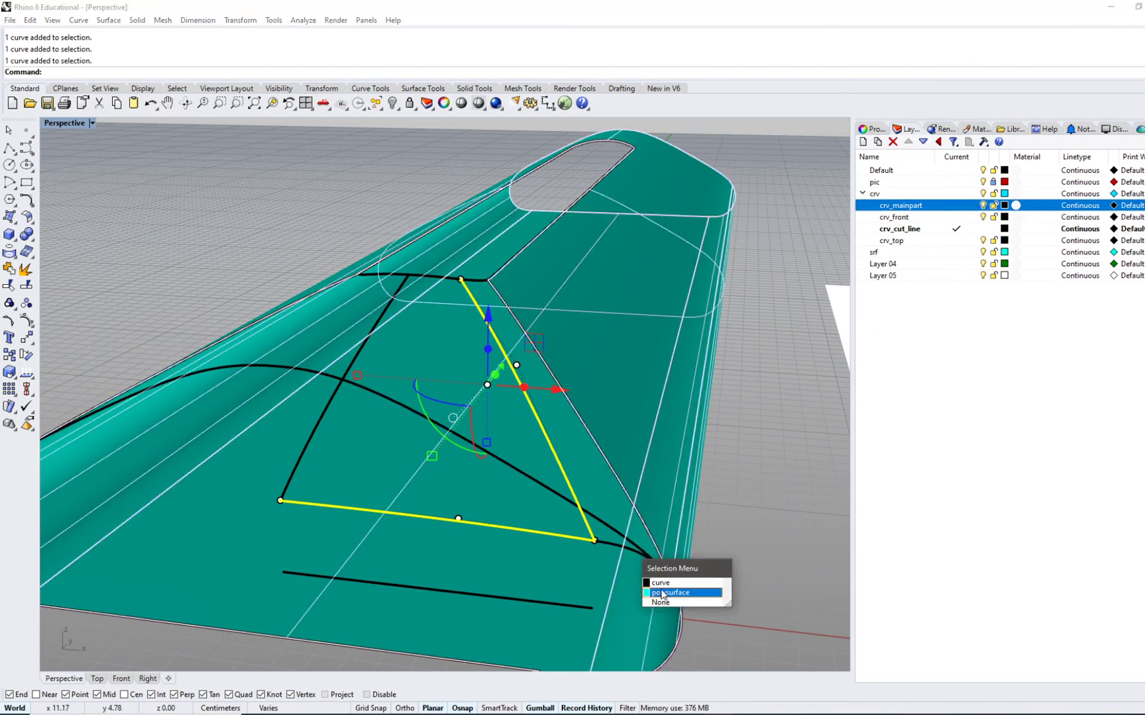
left_click(663, 593)
left_click(633, 556)
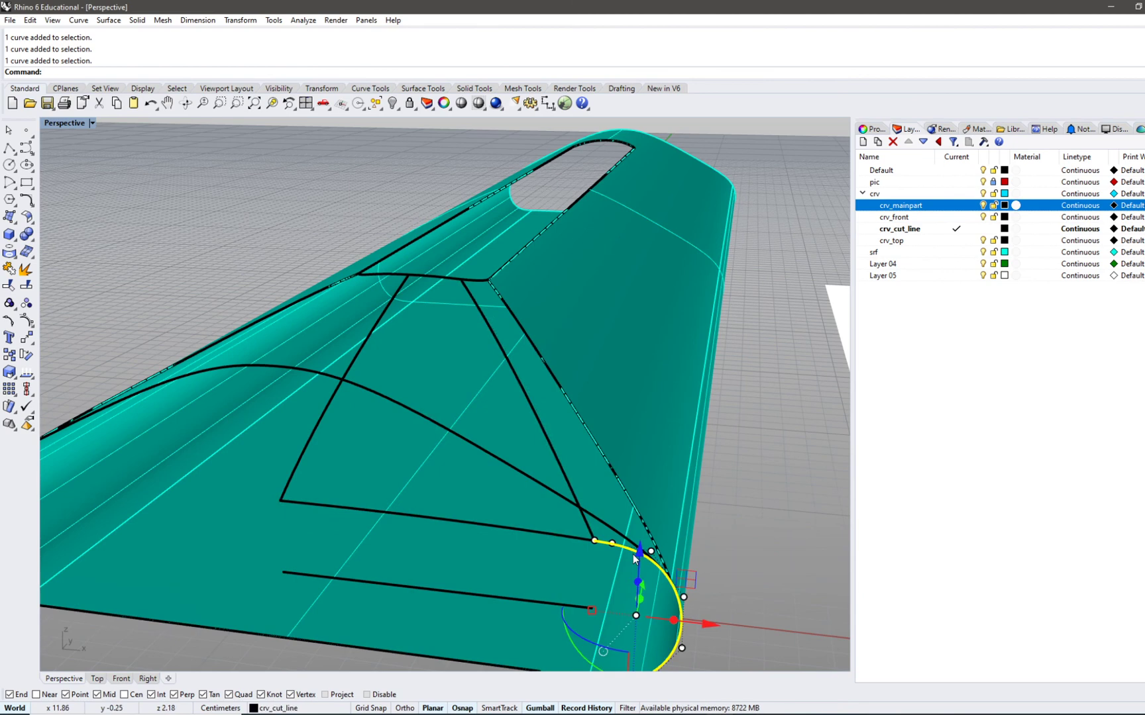
right_click_drag(632, 554, 630, 486)
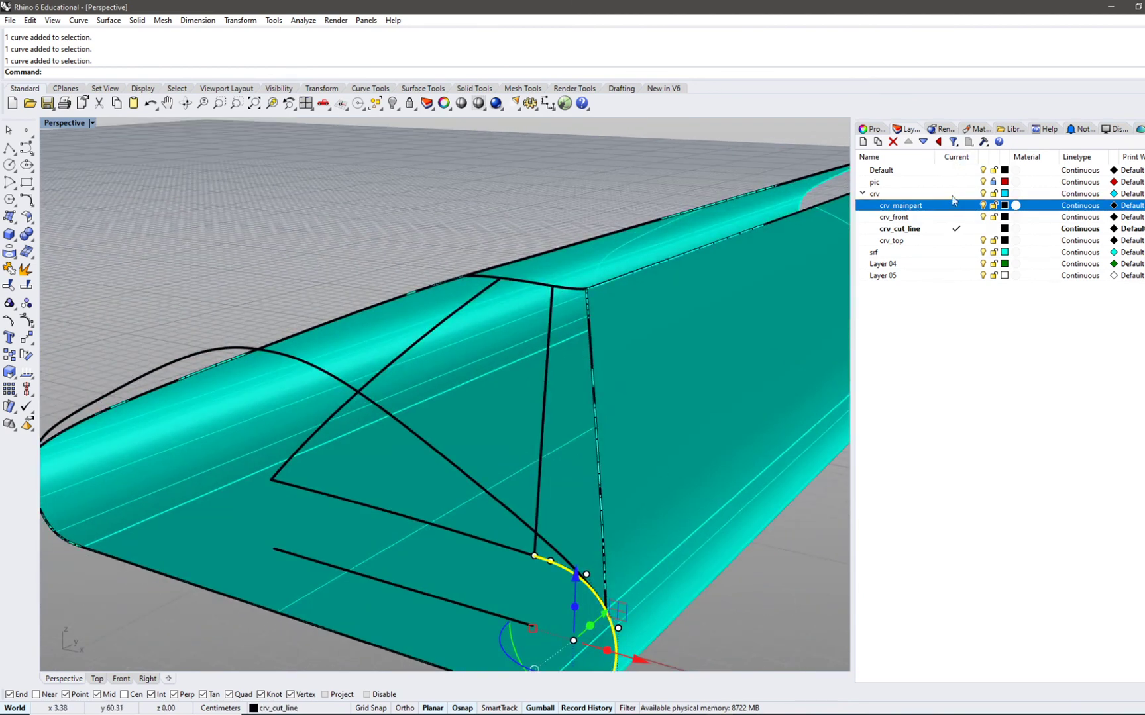
left_click(983, 205)
right_click_drag(540, 429, 522, 402)
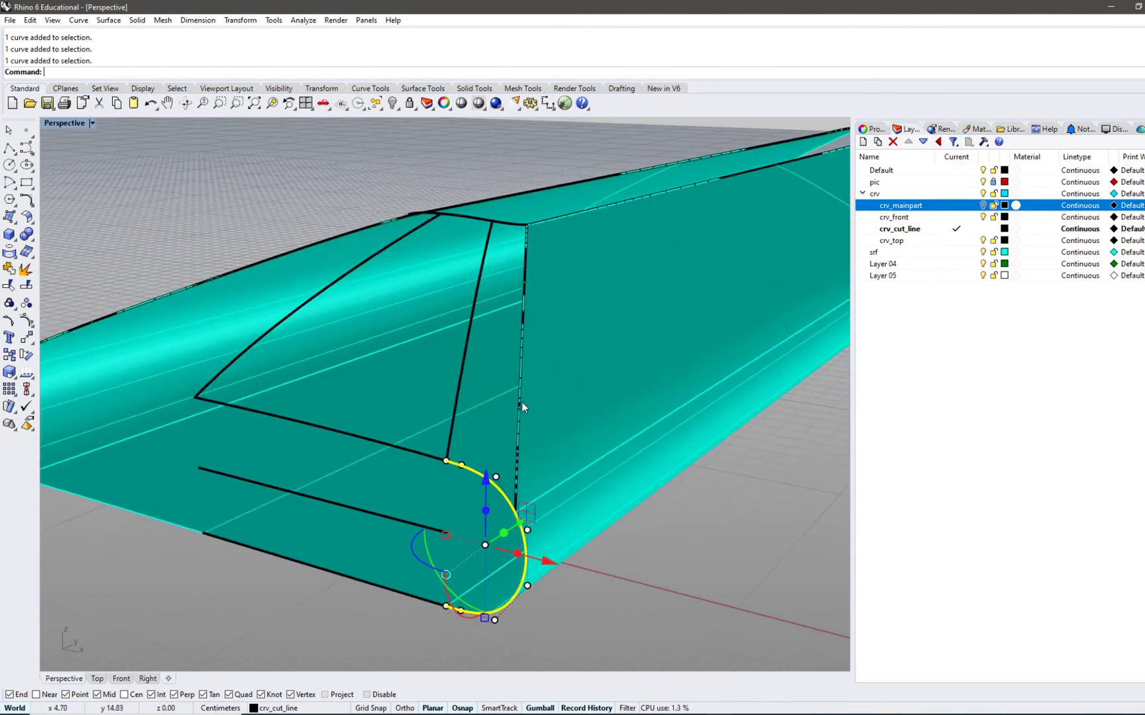
key("Escape")
- Split the front profile's corner arc using the remote body polysurface as the cutting object, accepting the broken history
left_click(524, 522)
left_click(553, 551)
left_click(26, 286)
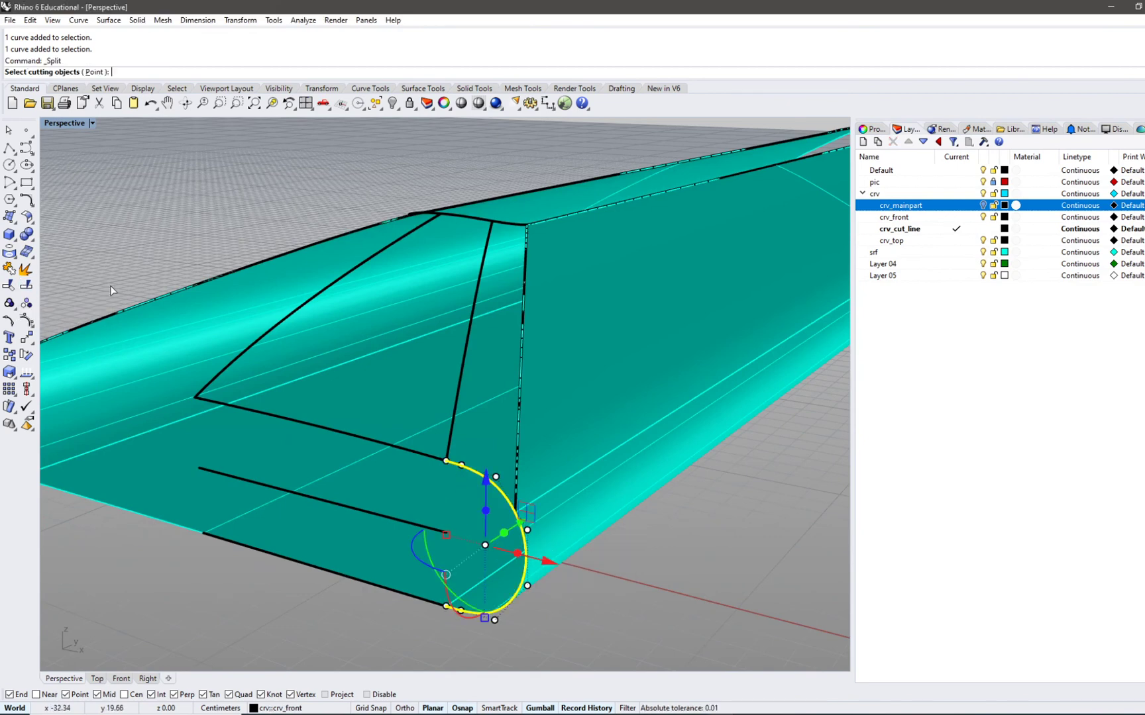
left_click(520, 348)
left_click(578, 401)
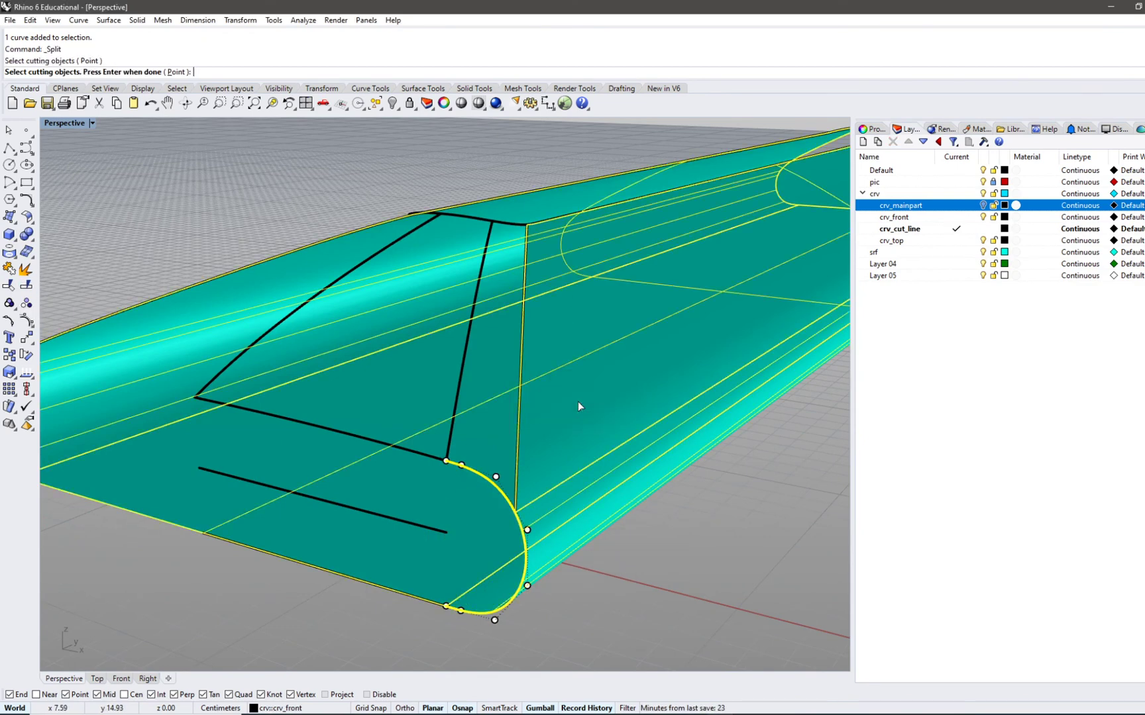
key("Return")
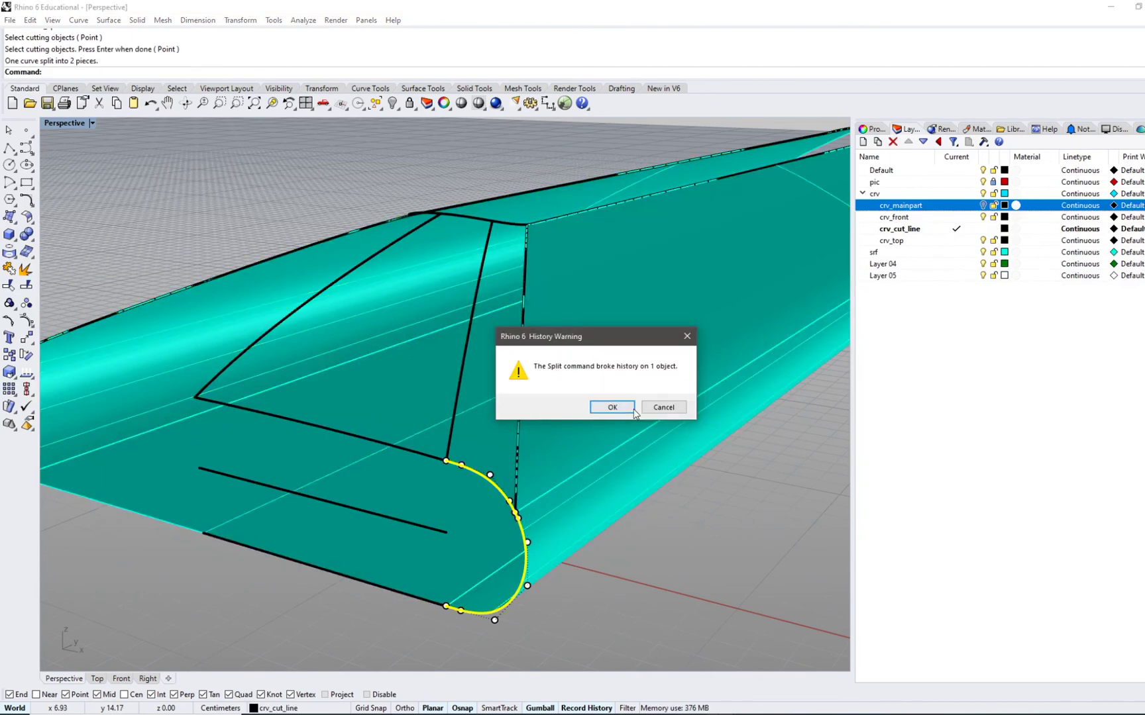
left_click(615, 411)
- Mirror the upper piece of the corner arc, the front profile's upper line and the inner side curve across the body's centre line
left_click(674, 566)
left_click(502, 486)
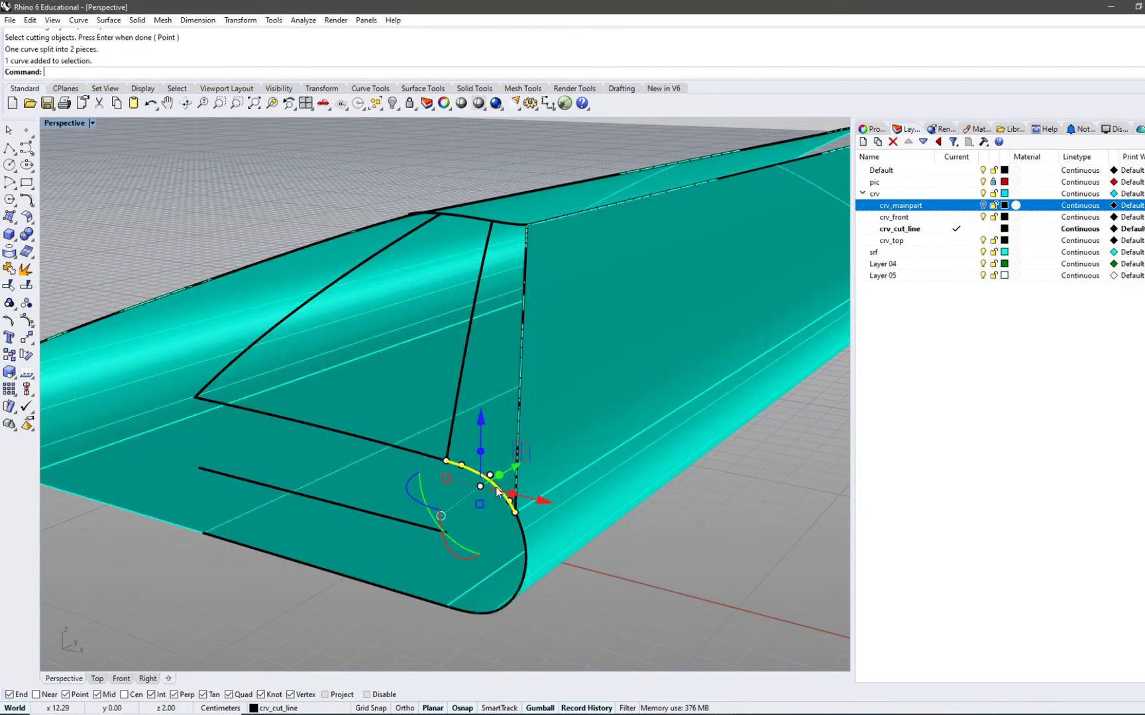
left_click(421, 455, "shift")
left_click(457, 399, "shift")
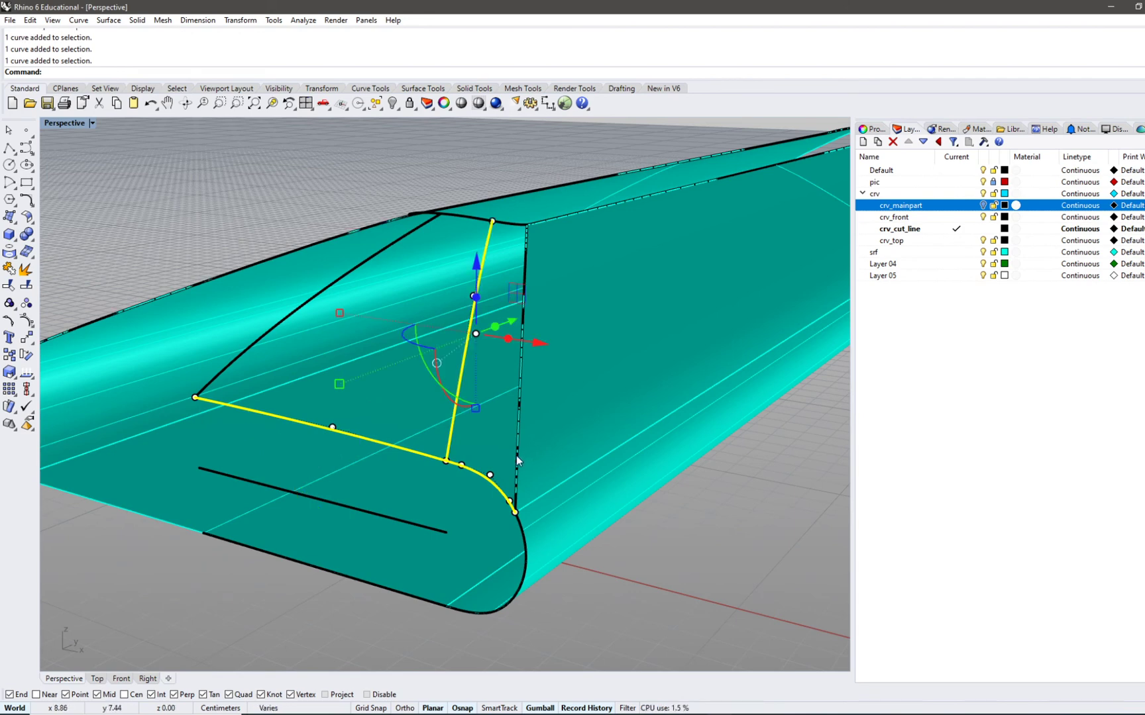
right_click_drag(516, 455, 473, 454)
scroll(386, 444, "down", 4)
type("mirror")
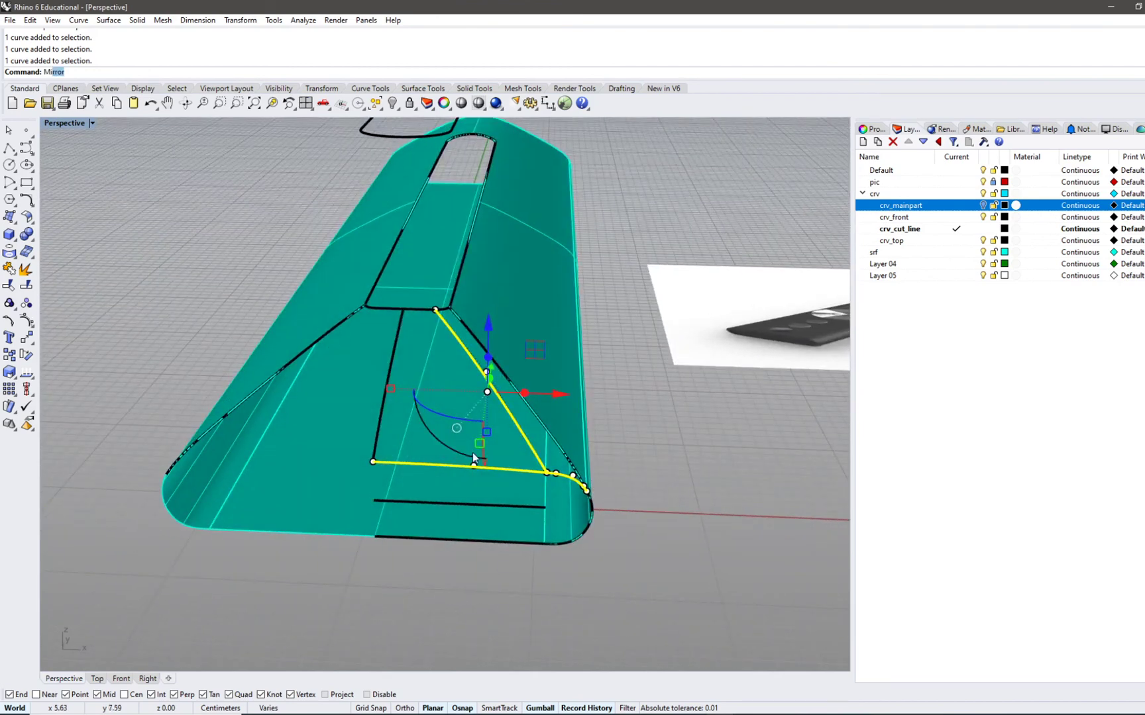
key("Return")
left_click(373, 462)
left_click(363, 538, "shift")
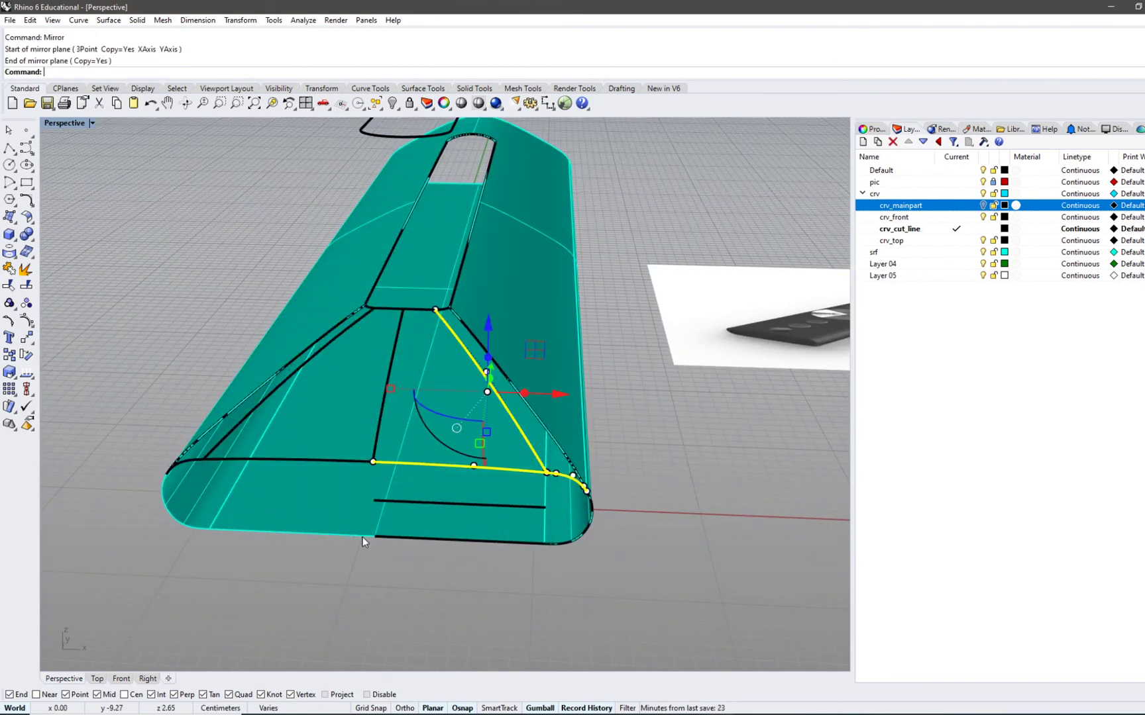
- Join the front profile's upper line with its mirrored half into one curve, accepting the broken history
right_click_drag(366, 534, 476, 495)
left_click(489, 598)
right_click_drag(489, 424, 347, 412)
left_click(322, 491)
right_click(426, 470)
left_click(412, 472, "shift")
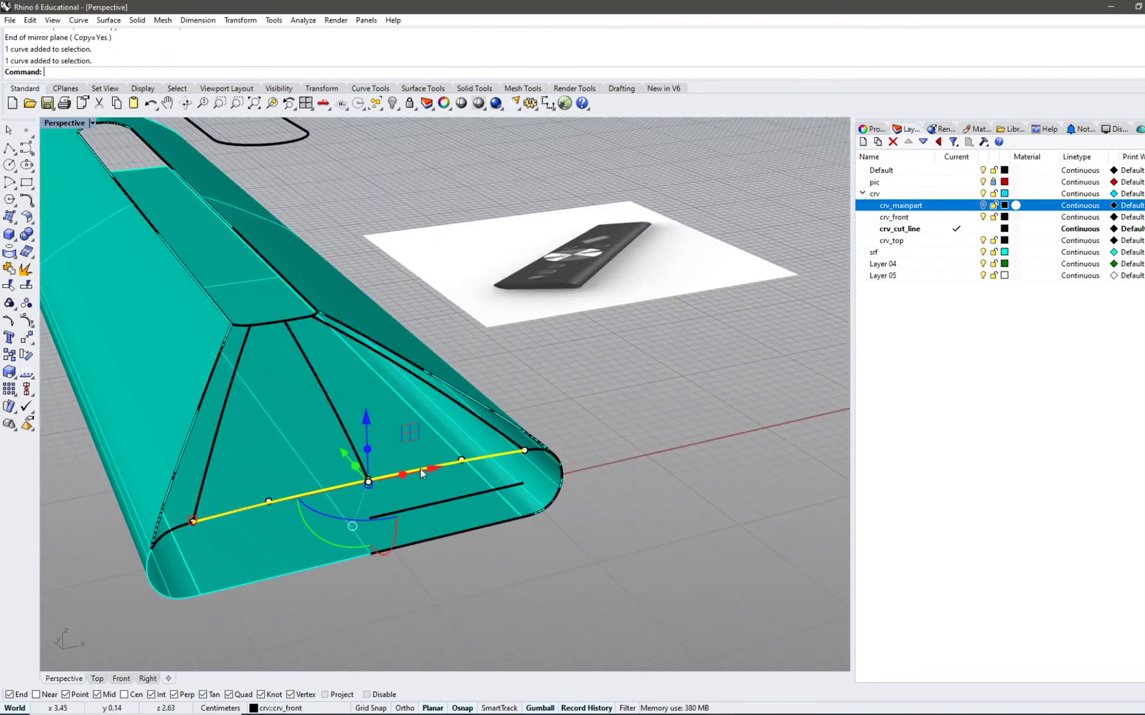
left_click(9, 268)
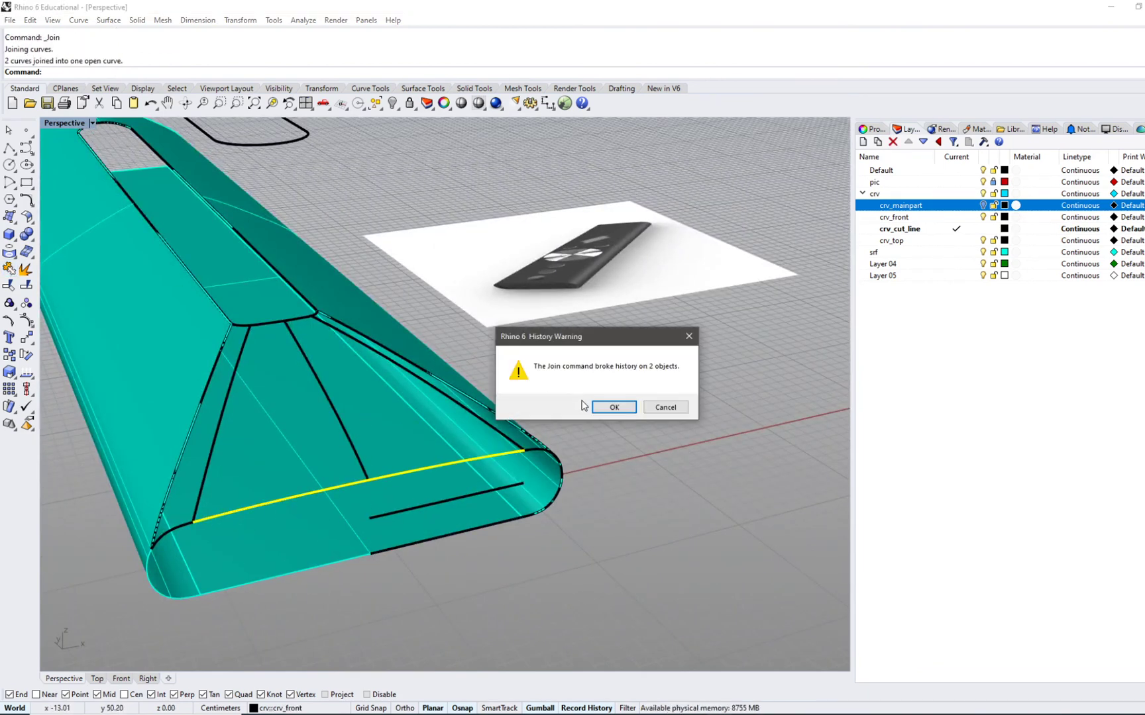
left_click(603, 407)
- Set up a two-rail sweep with the slot outline and joined front line as rails and the centre and two side curves as cross sections
scroll(603, 407, "up", 5)
mouse_move(403, 428)
right_mouse_down()
mouse_move(383, 375)
mouse_move(385, 436)
right_mouse_up()
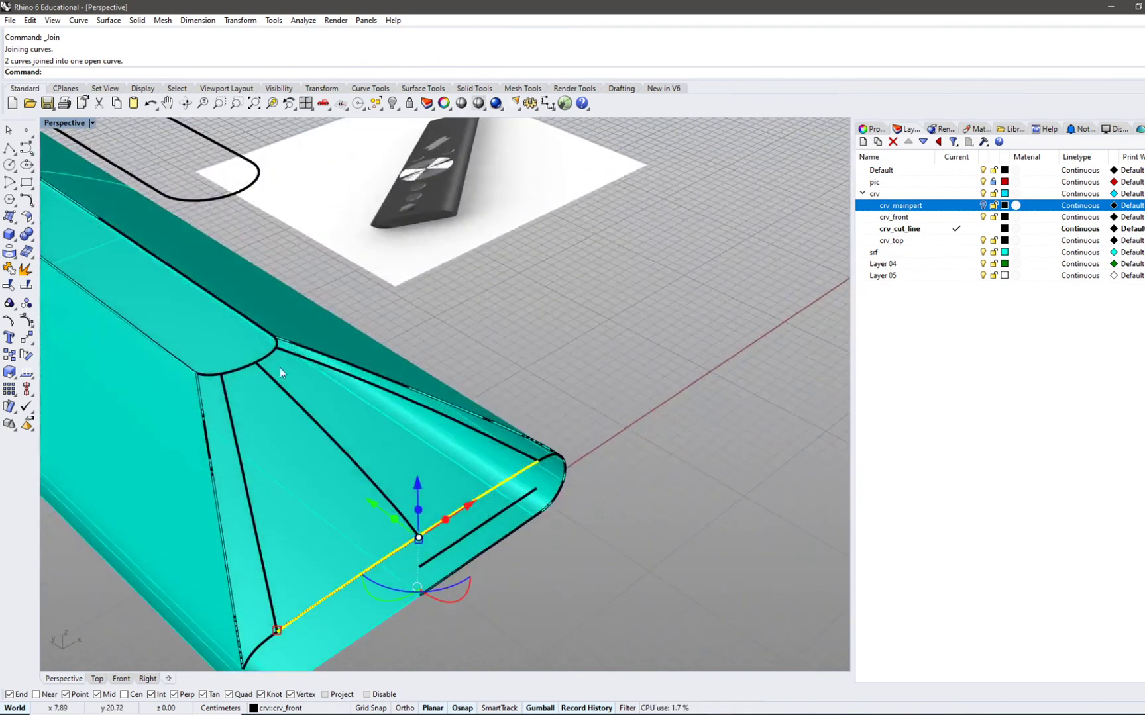
left_click(233, 374)
left_click(598, 330)
type("Sweep2")
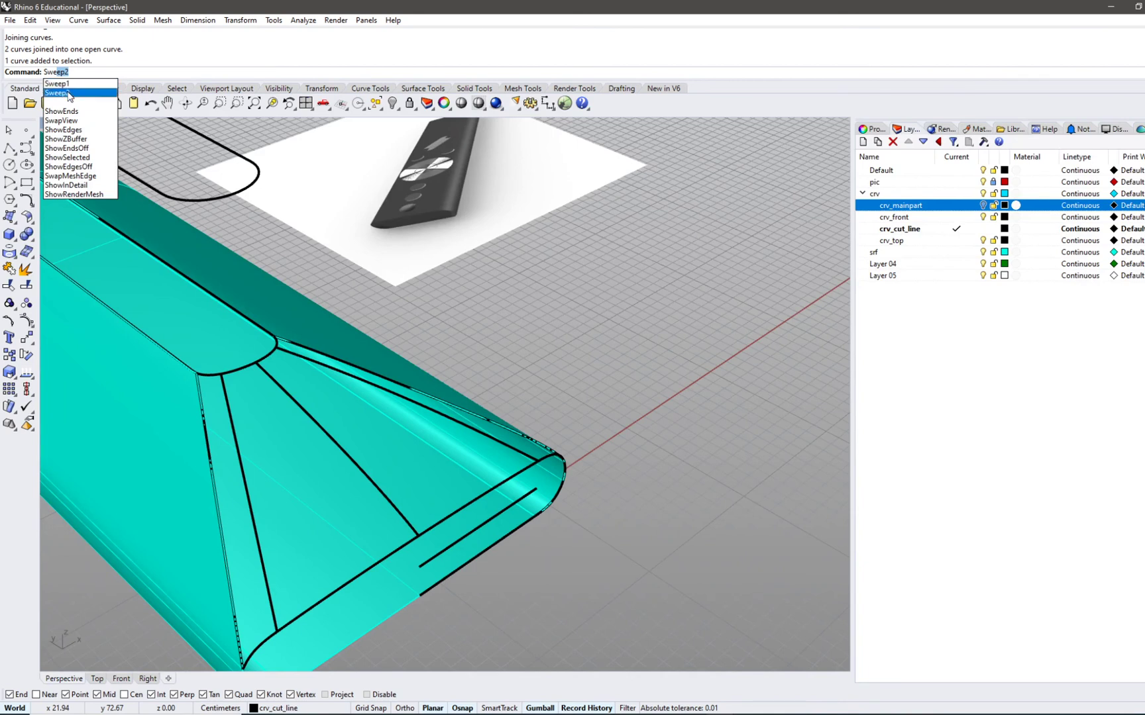
left_click(16, 224)
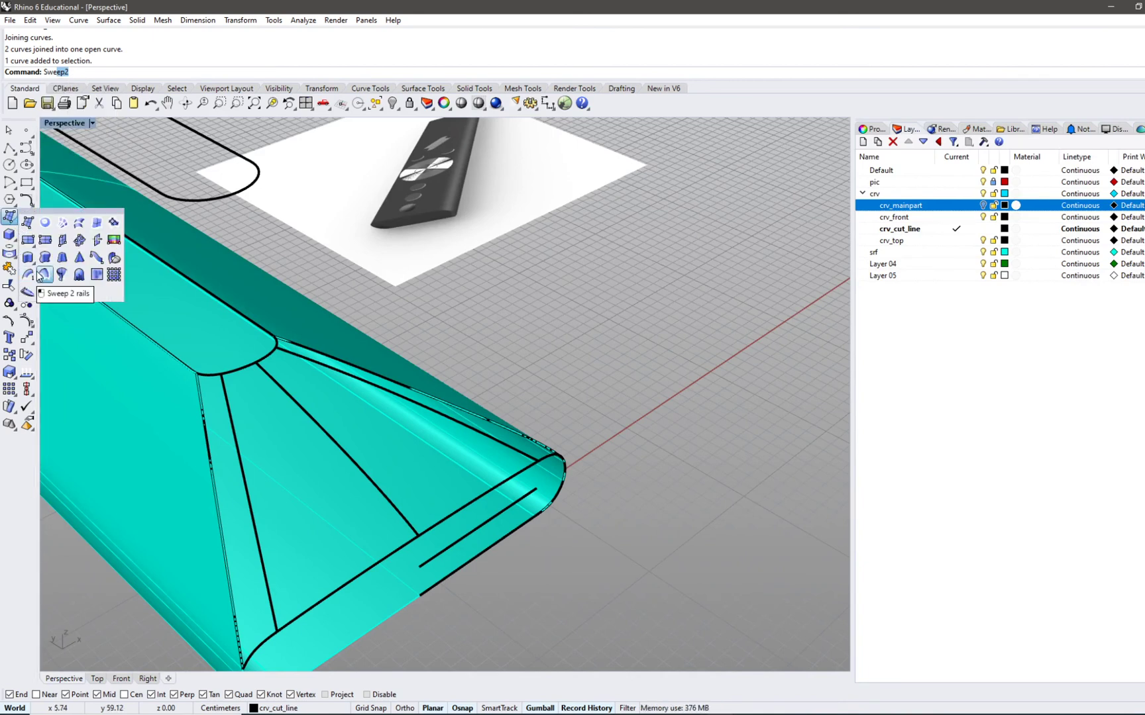
left_click(42, 274)
left_click(246, 371)
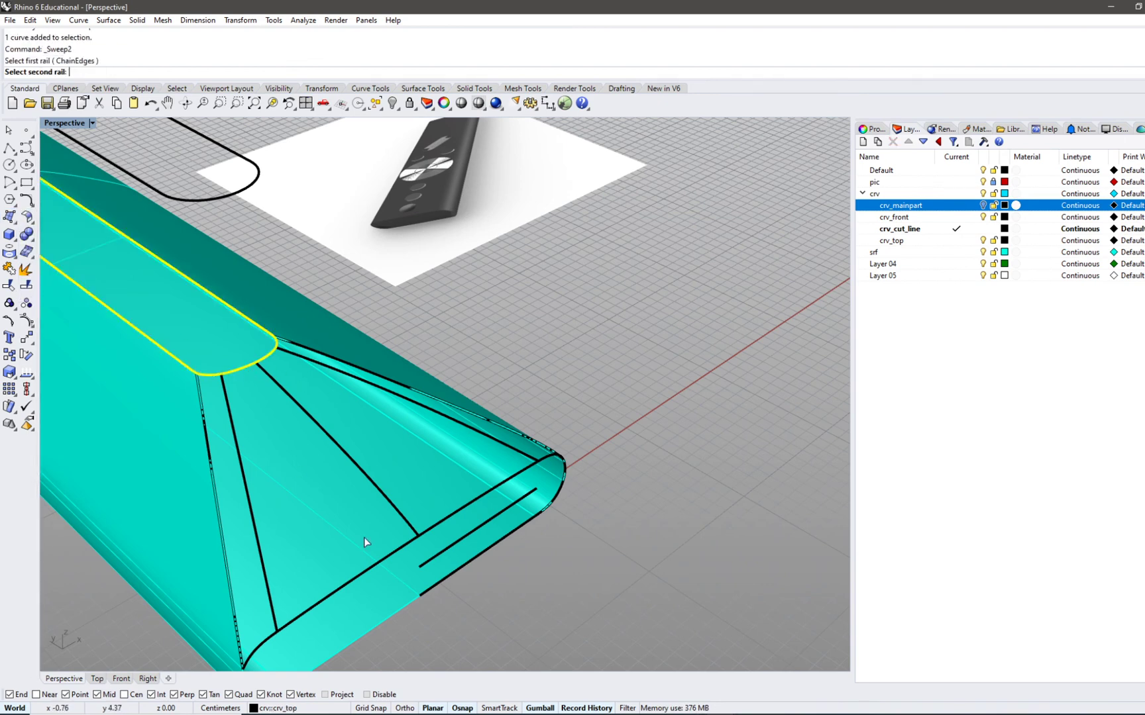
left_click(351, 583)
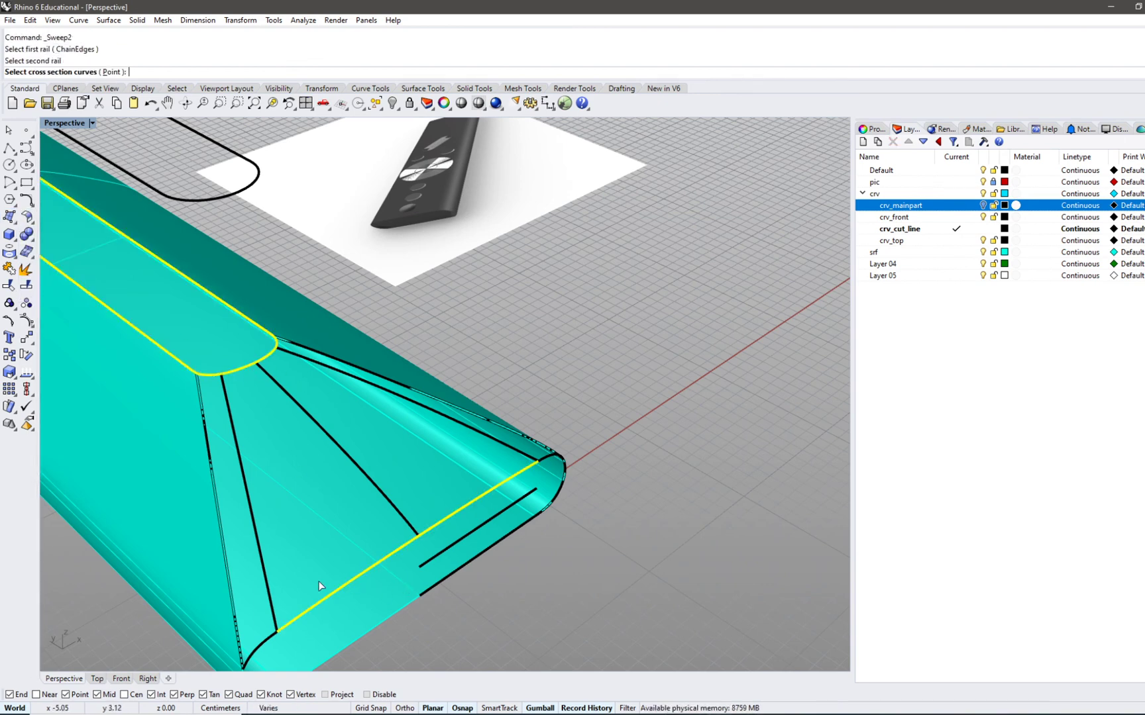
left_click(274, 608)
left_click(408, 523)
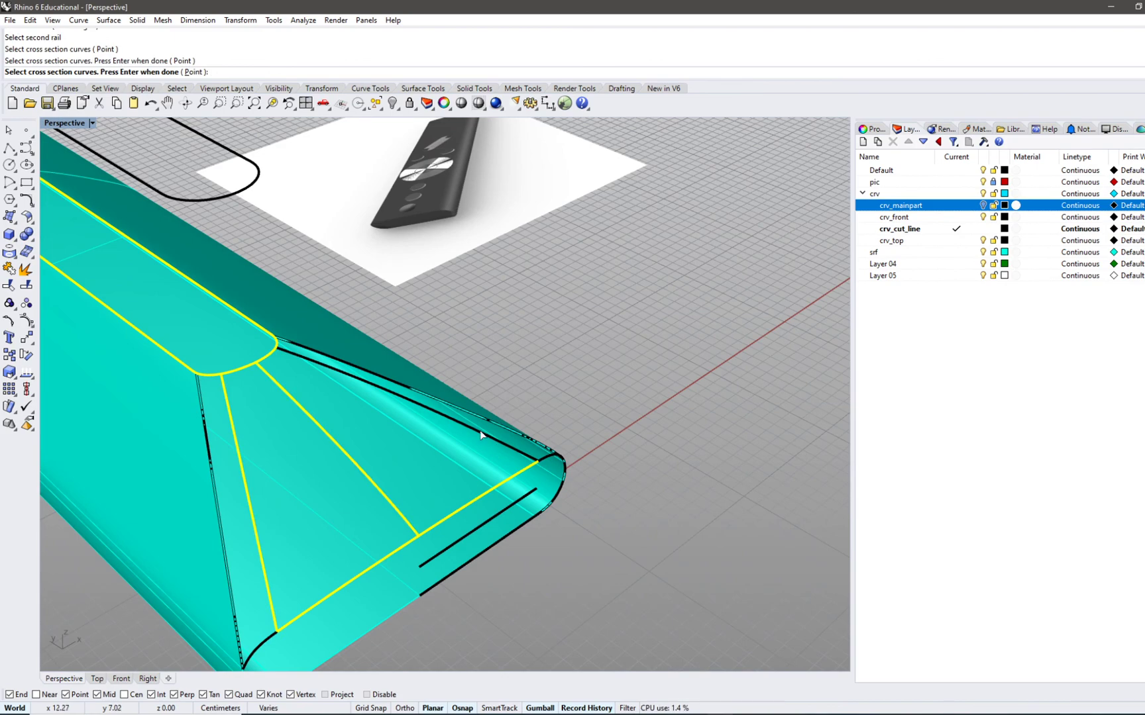
left_click(482, 433)
key("Return")
- Rebuild the sweep's cross sections with 5 control points and create the recessed surface
right_click_drag(346, 363, 324, 518)
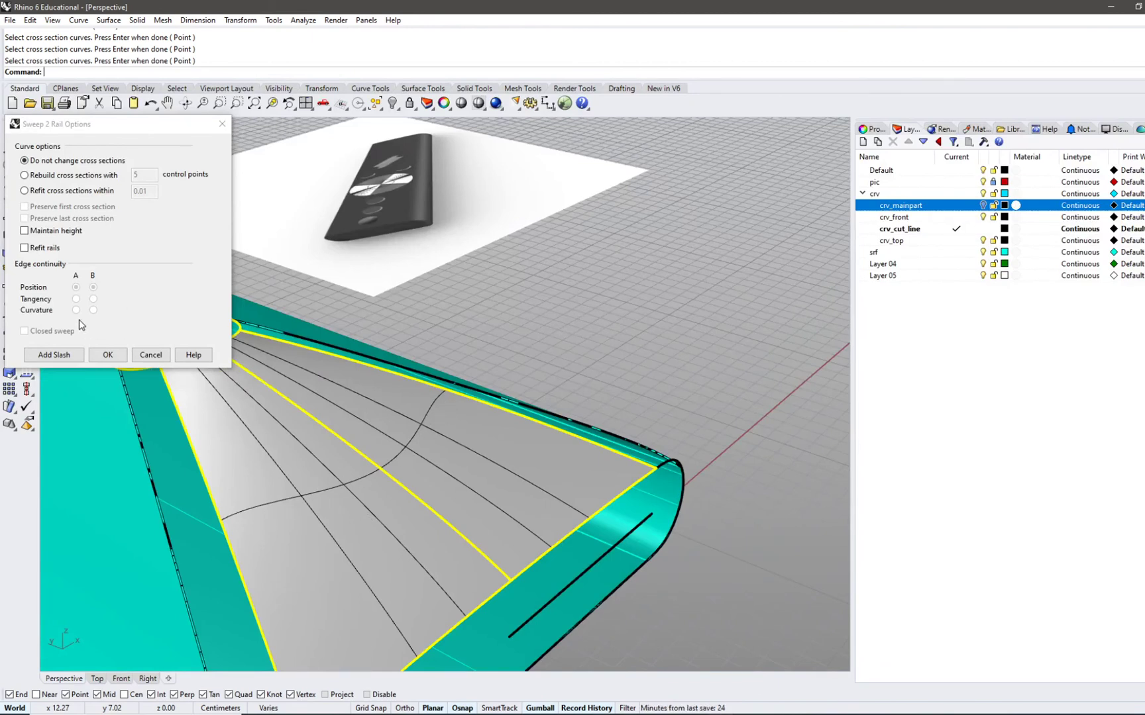
left_click(75, 178)
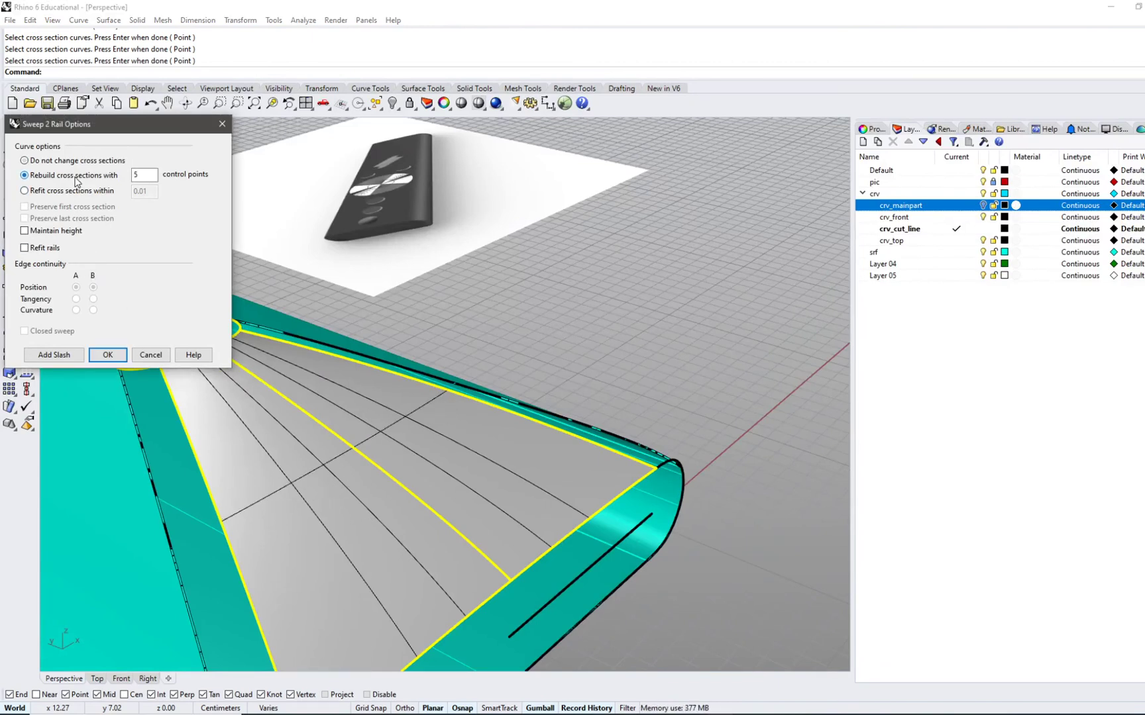
right_click_drag(315, 383, 372, 372)
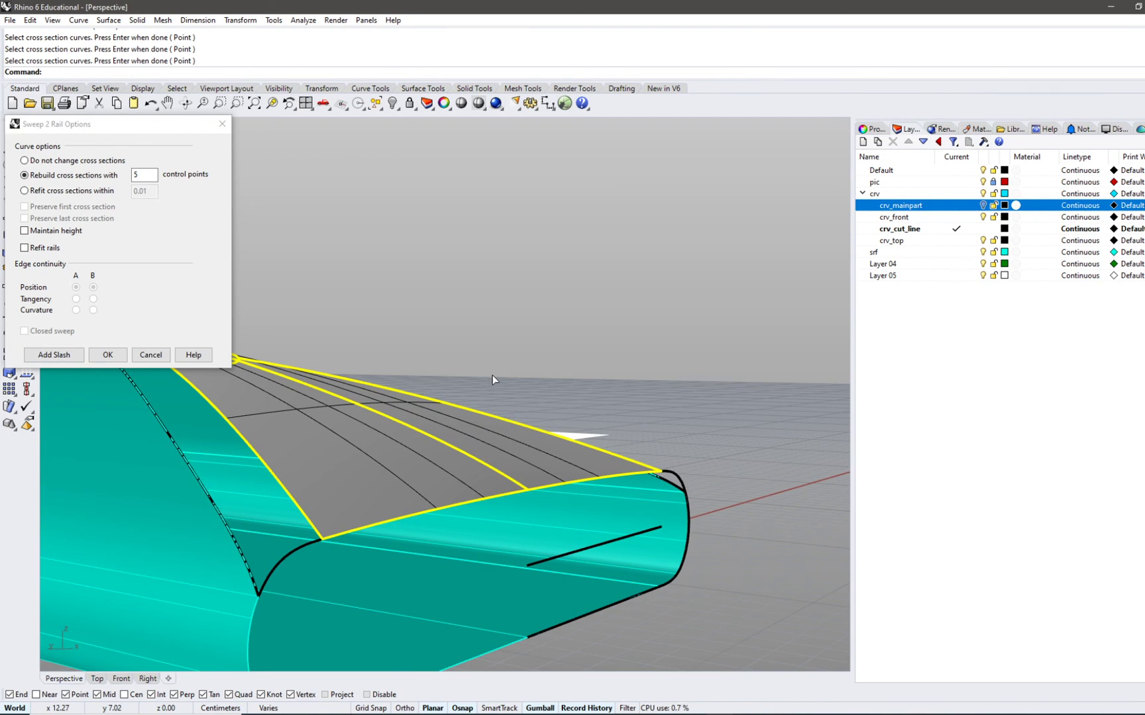
right_click_drag(492, 375, 430, 498)
left_click(113, 350)
scroll(390, 416, "up", 3)
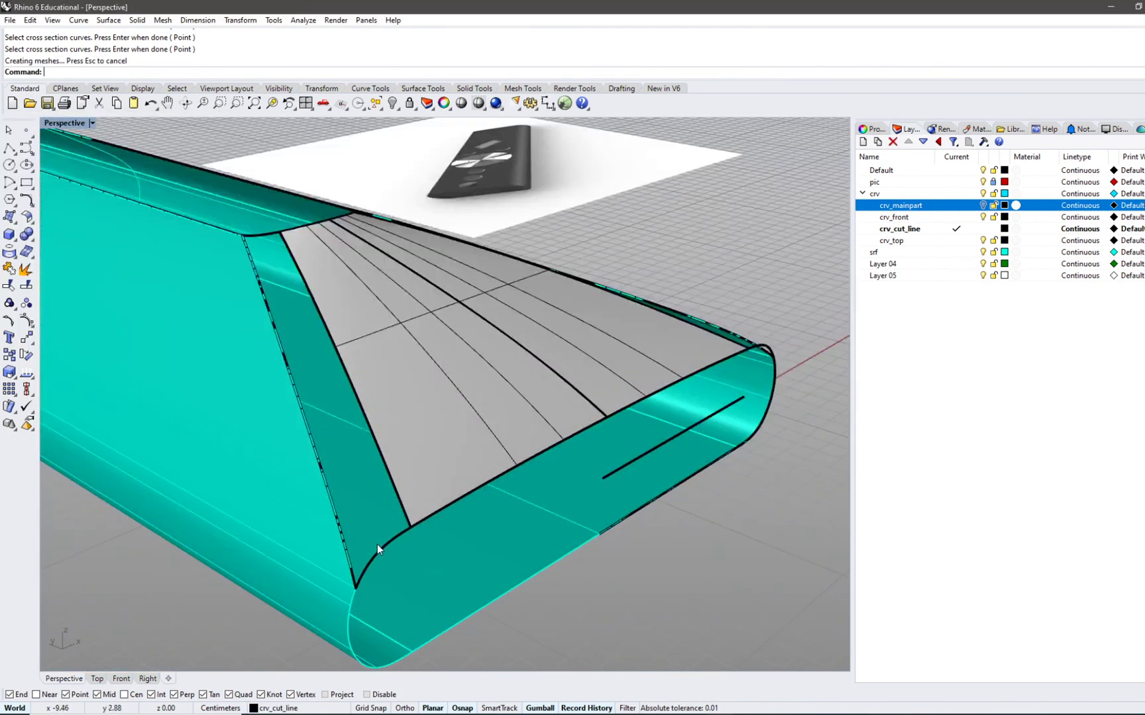
key("Return")
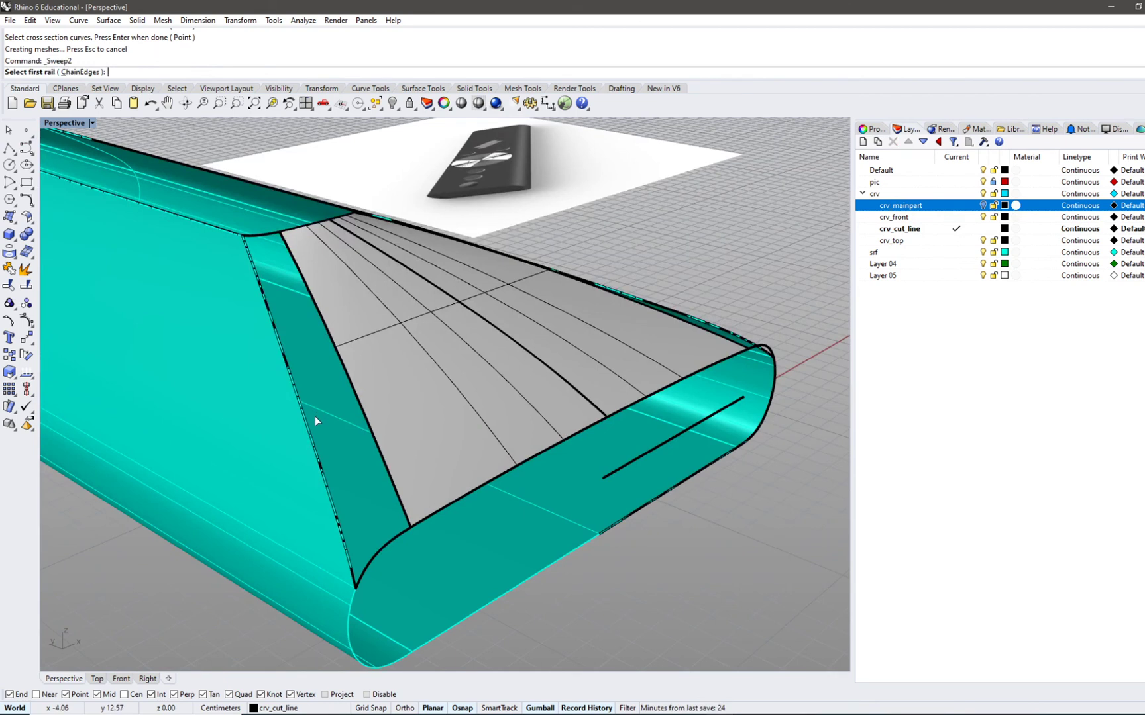
left_click(321, 463)
left_click(370, 507)
key("Escape")
- Try a two-rail sweep between the body's cut edge and the recessed surface's side edge, using the corner arc and whole slot outline as cross sections
left_click(9, 217)
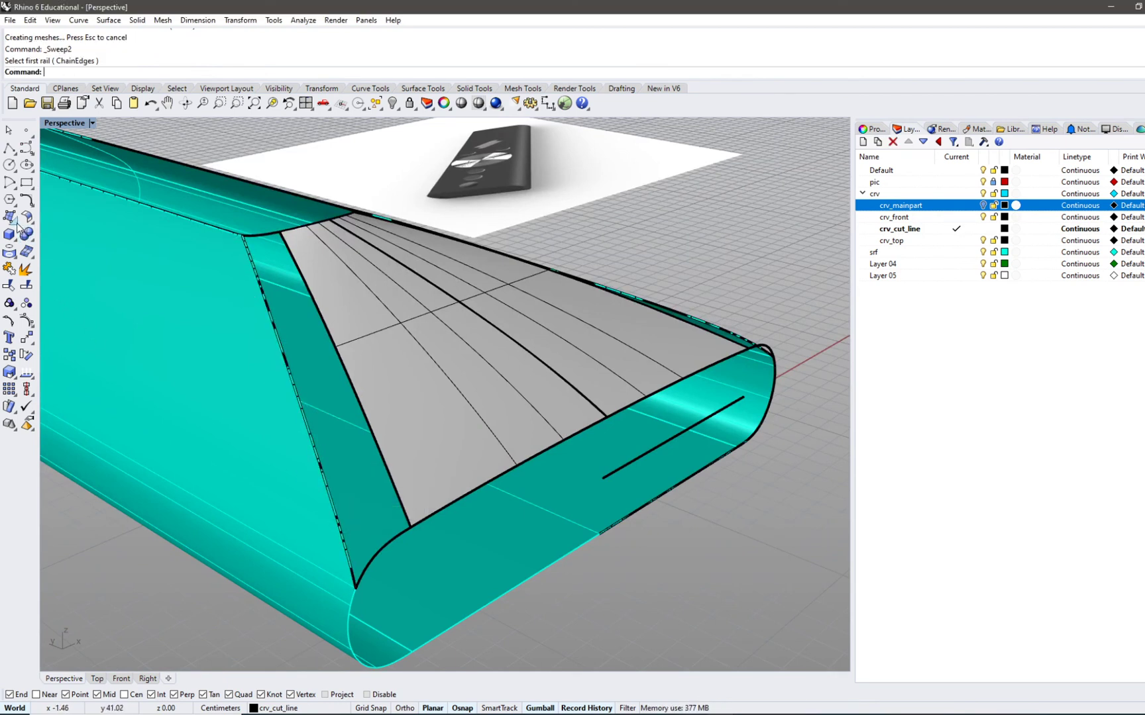
left_click(44, 275)
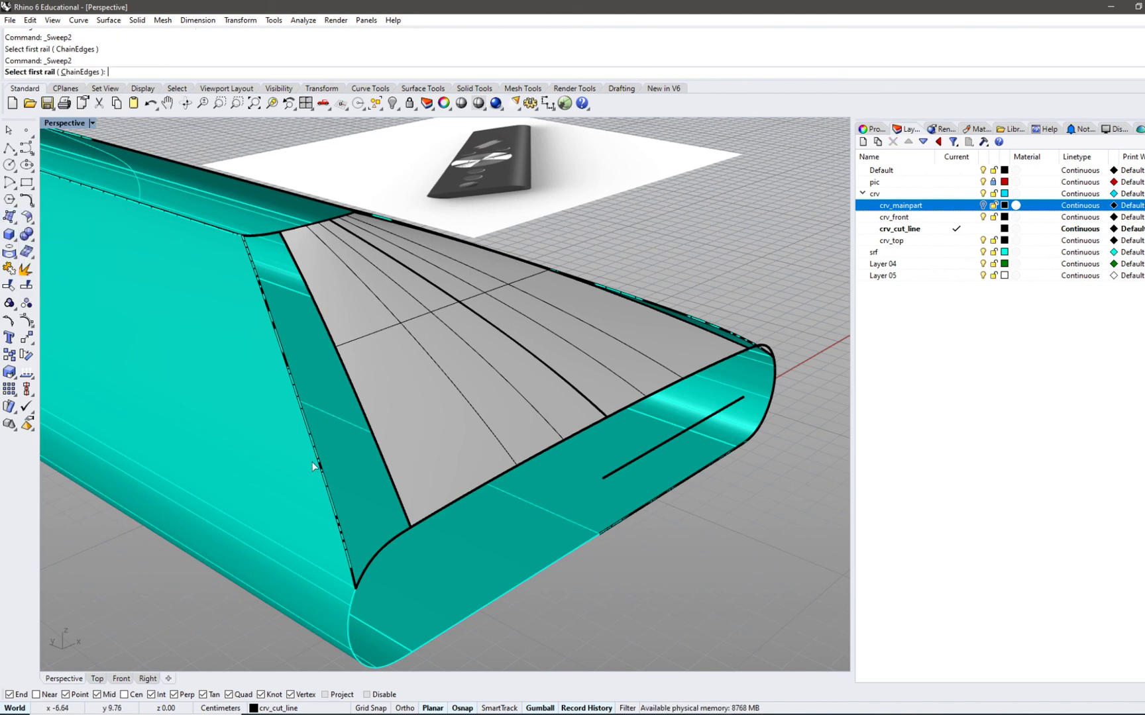
left_click(325, 498)
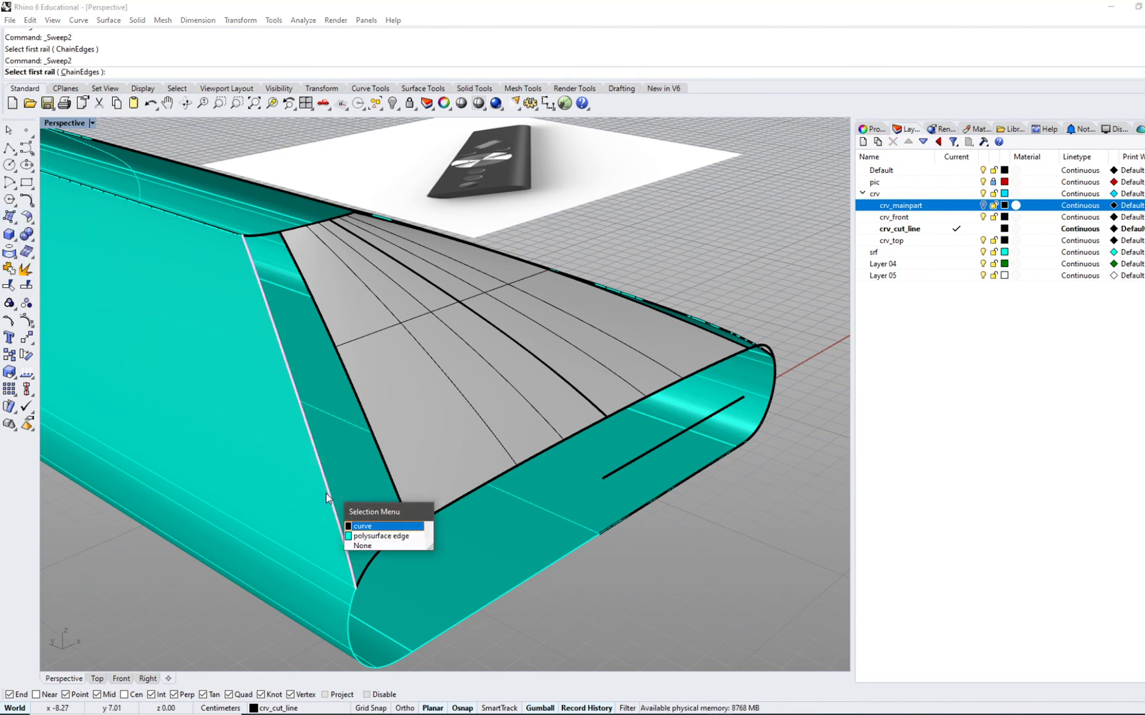
left_click(361, 537)
left_click(402, 507)
left_click(450, 548)
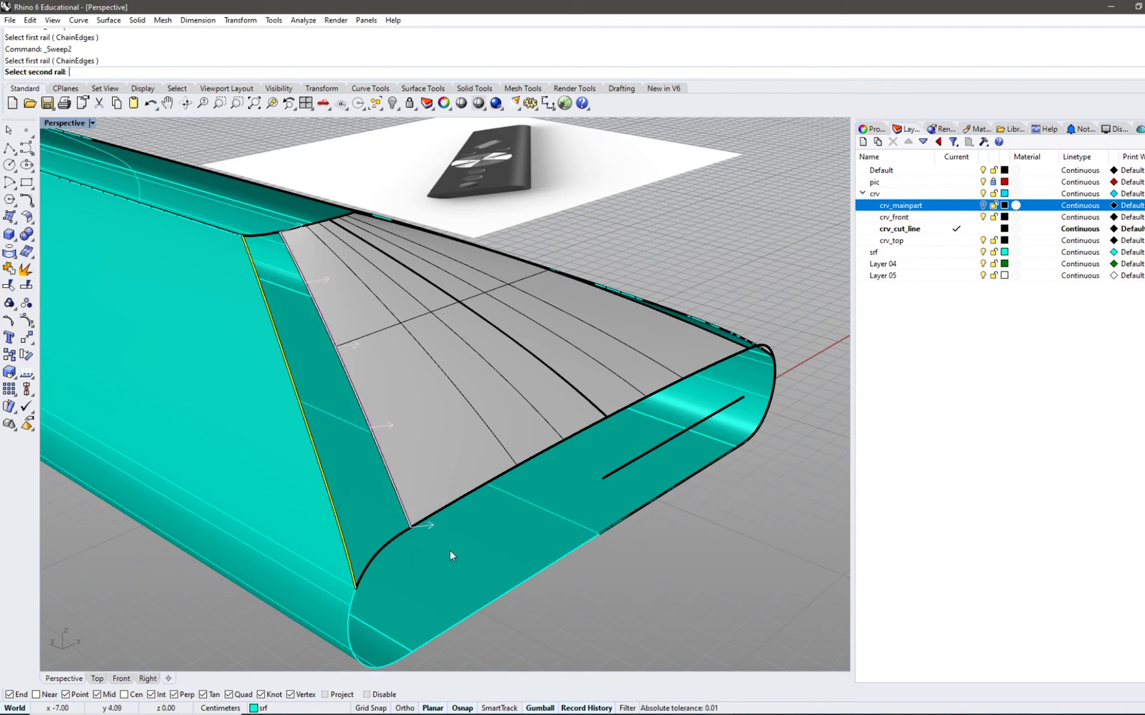
key("Return")
left_click(406, 531)
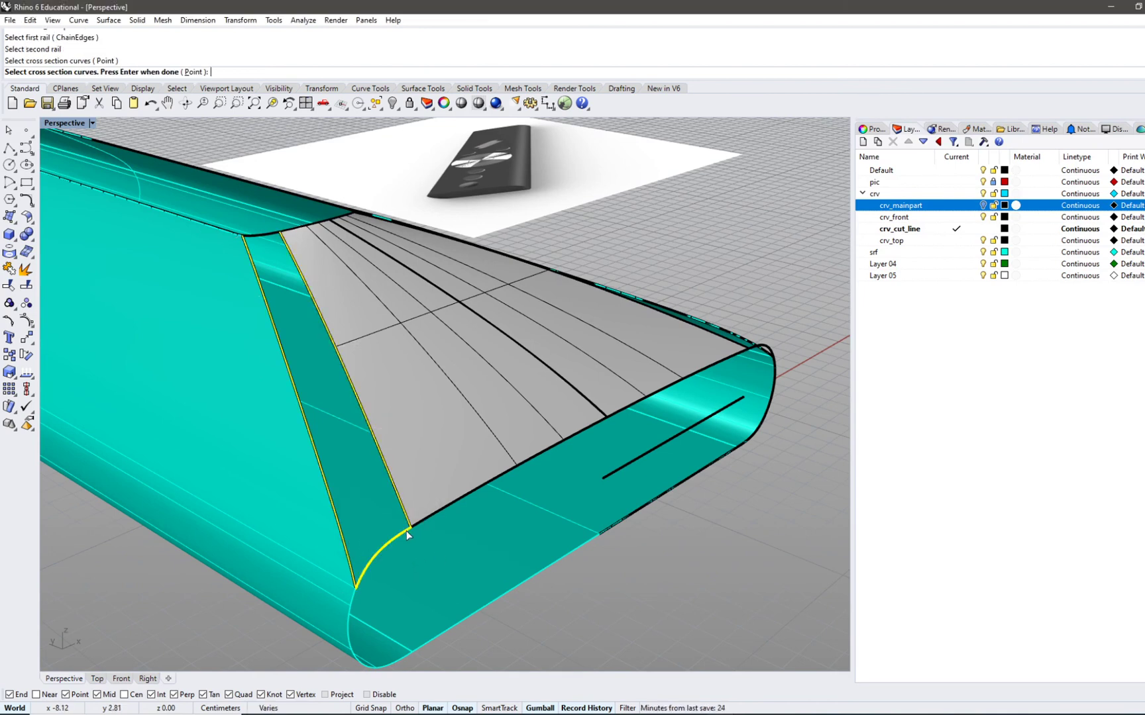
left_click(268, 236)
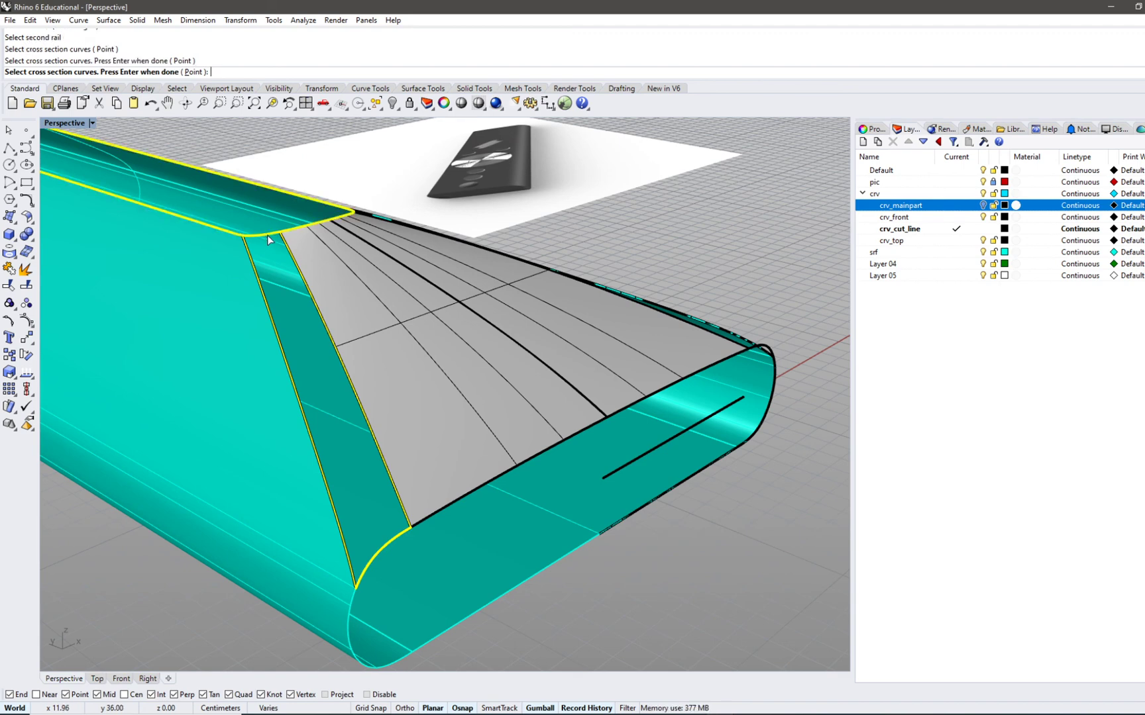
key("Return")
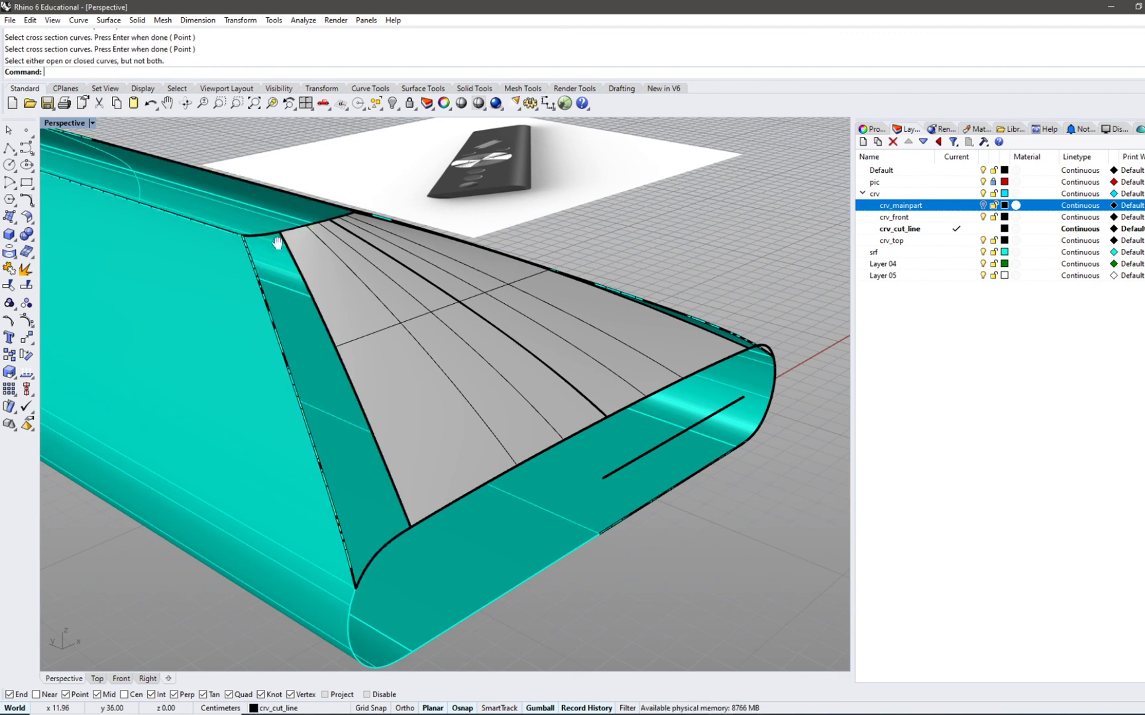
- Split the closed slot outline where the inner and outer side curves meet it on both sides of the recess
right_click_drag(280, 237, 380, 370, "shift")
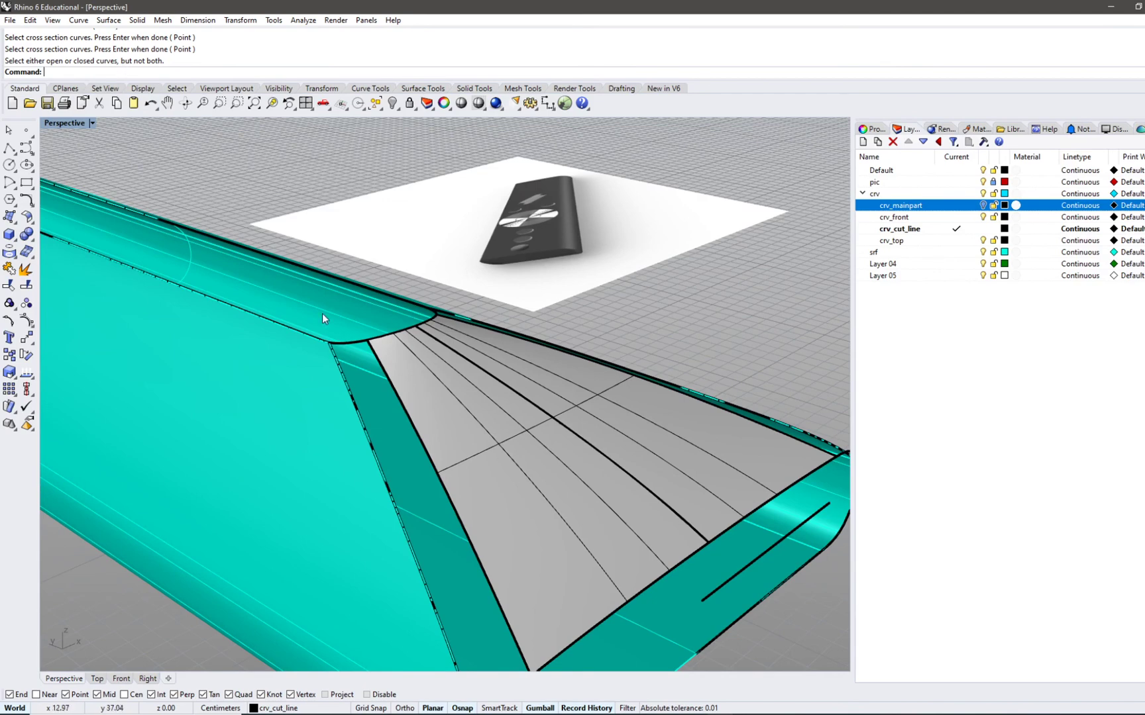
scroll(361, 335, "up", 5)
left_click(362, 335)
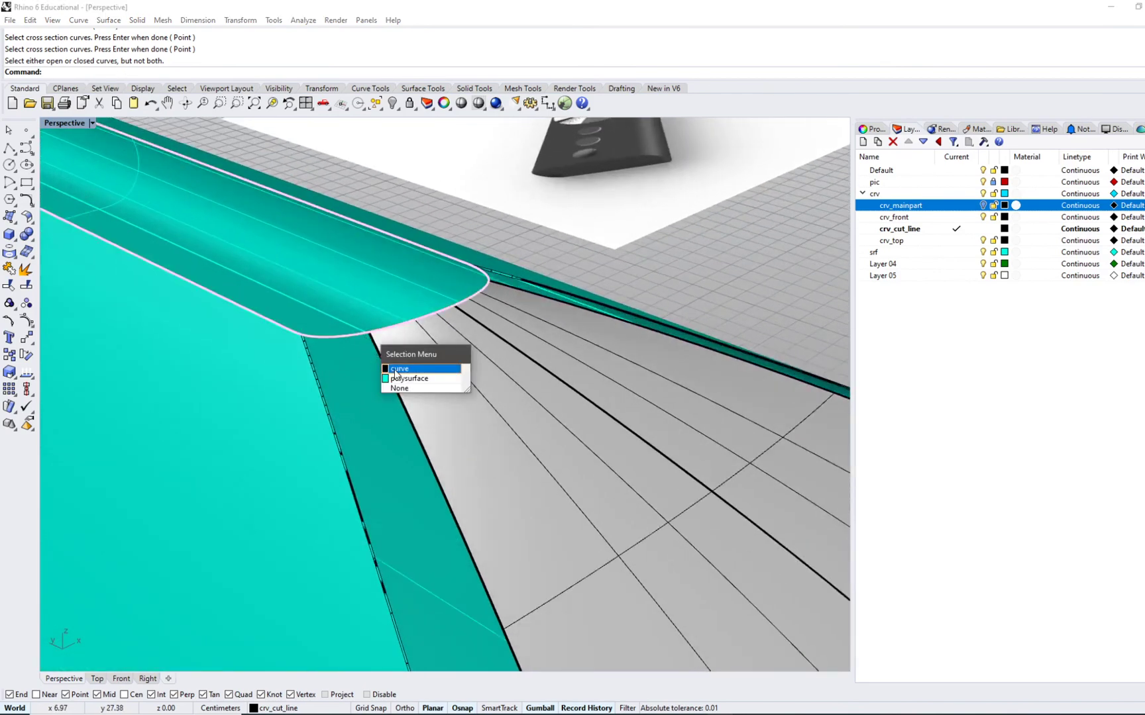
left_click(395, 373)
scroll(358, 371, "up", 3)
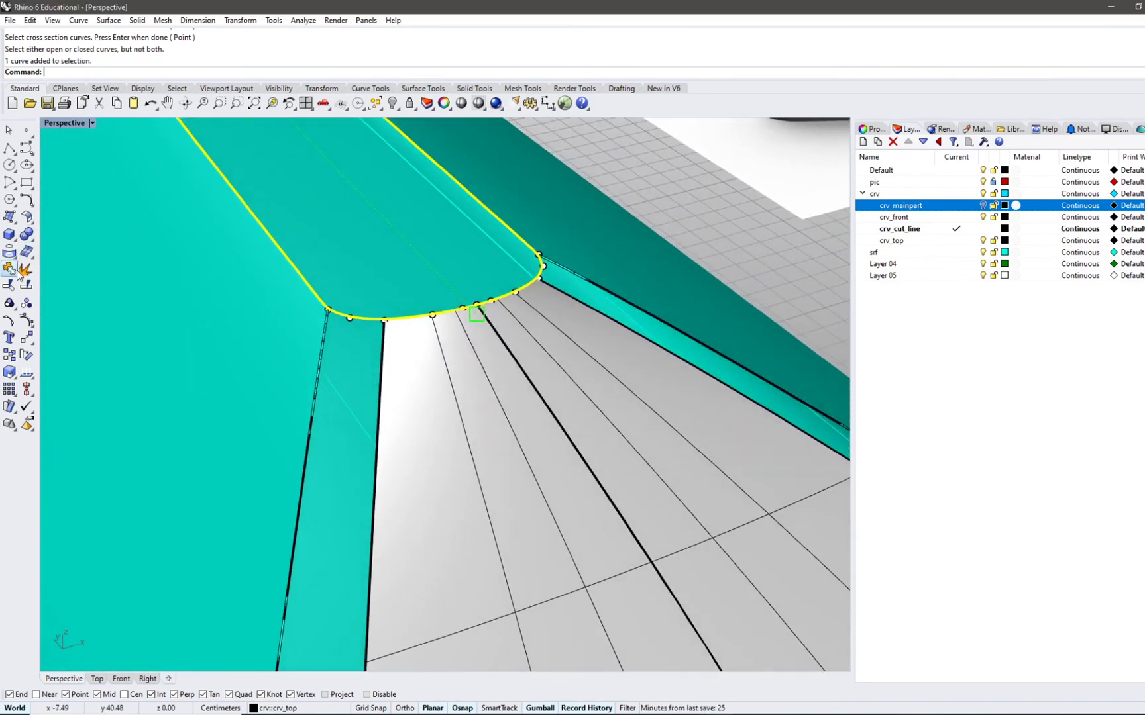
left_click(15, 271)
left_click(321, 368)
left_click(402, 391)
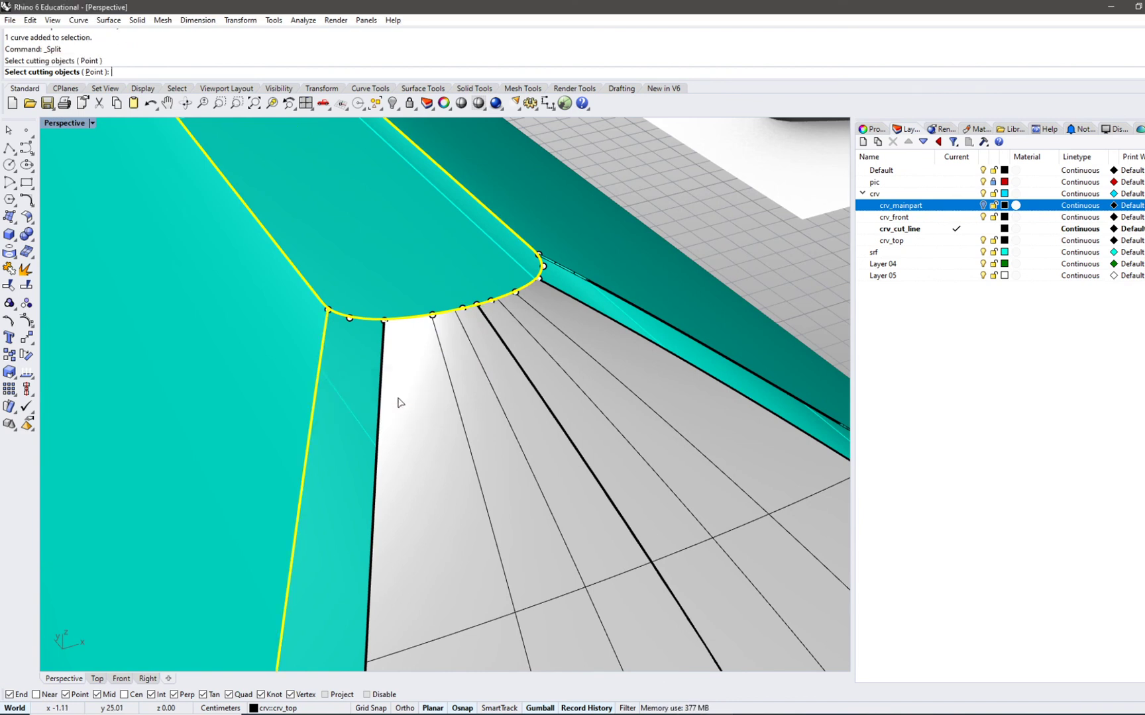
left_click(398, 402)
left_click(430, 422)
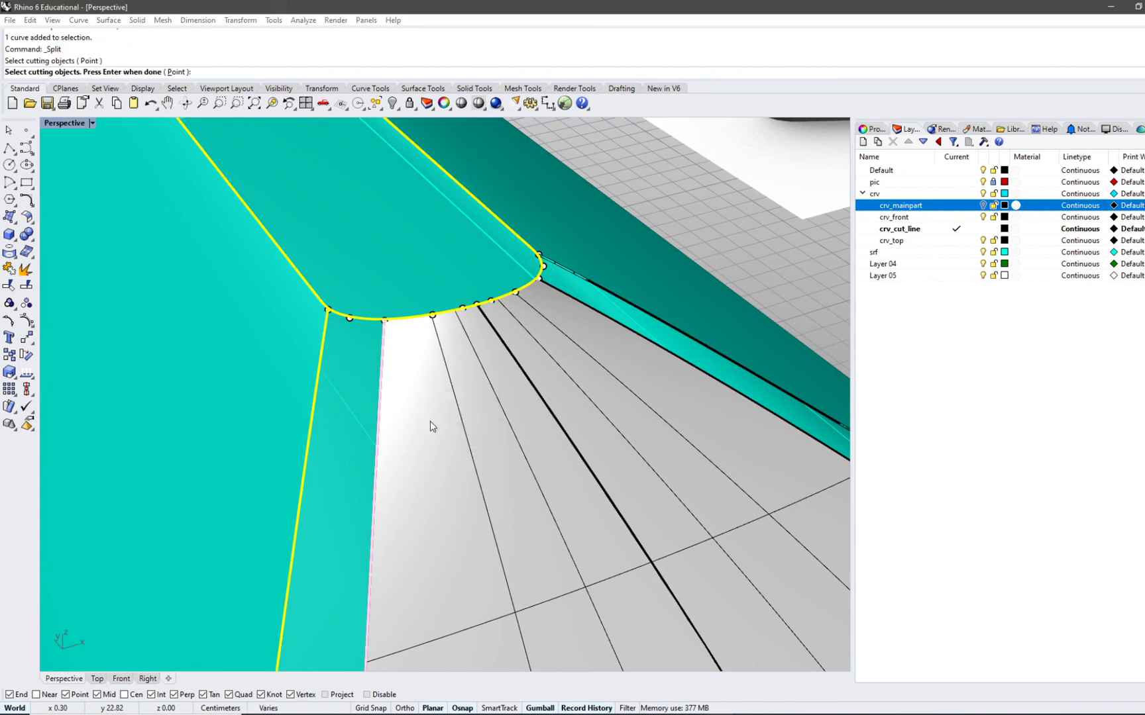
left_click(604, 319)
left_click(625, 304)
left_click(629, 304)
left_click(664, 335)
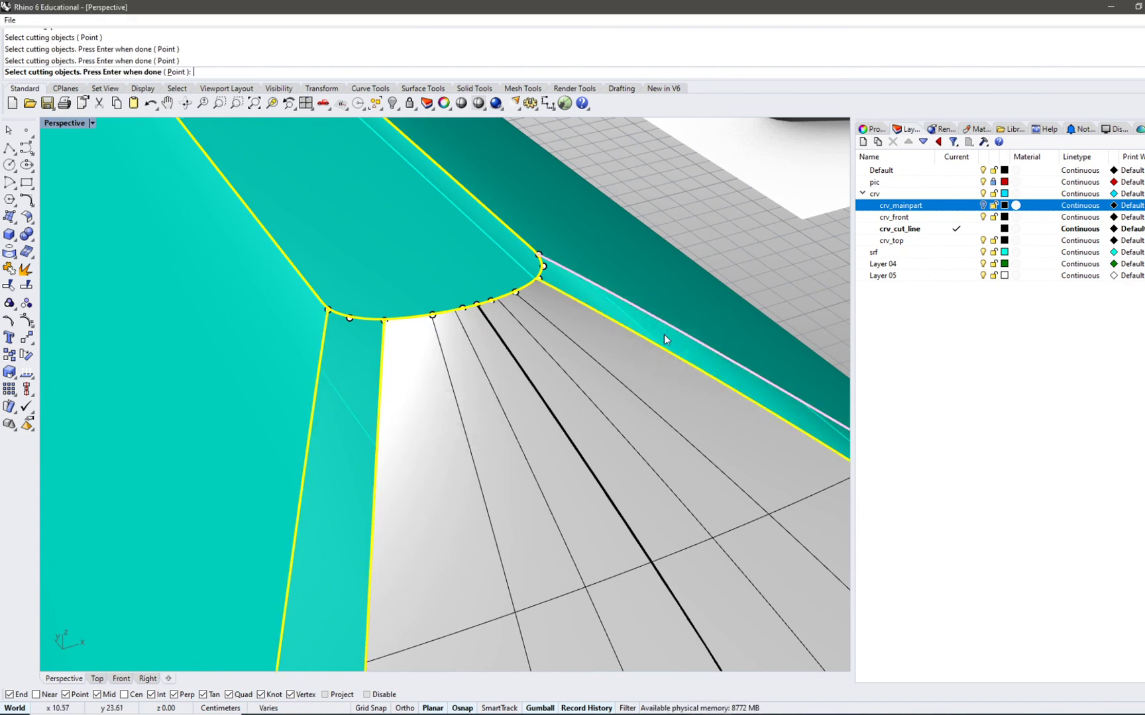
right_click_drag(664, 335, 477, 262)
right_click(477, 262)
left_click(616, 411)
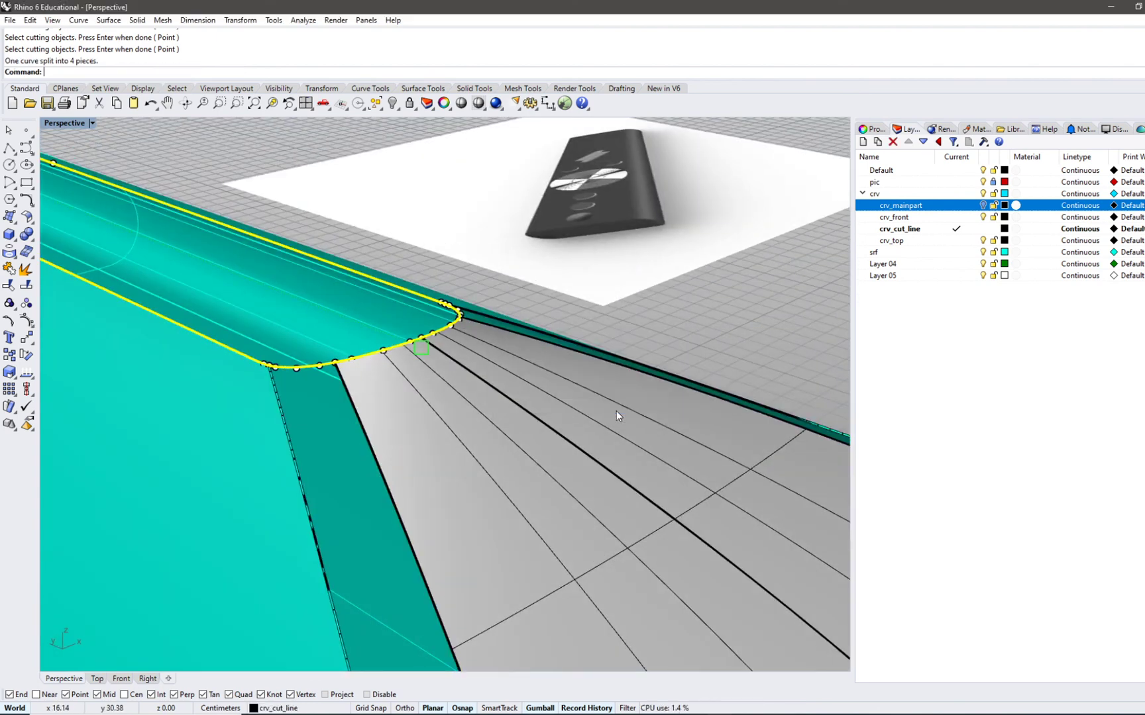
scroll(616, 416, "down", 5)
right_click_drag(616, 416, 751, 593)
key("Escape")
- Set up a two-rail sweep between the body's cut edge and the recessed surface edge, with the corner arc and short slot piece as cross sections
type("Sweep2")
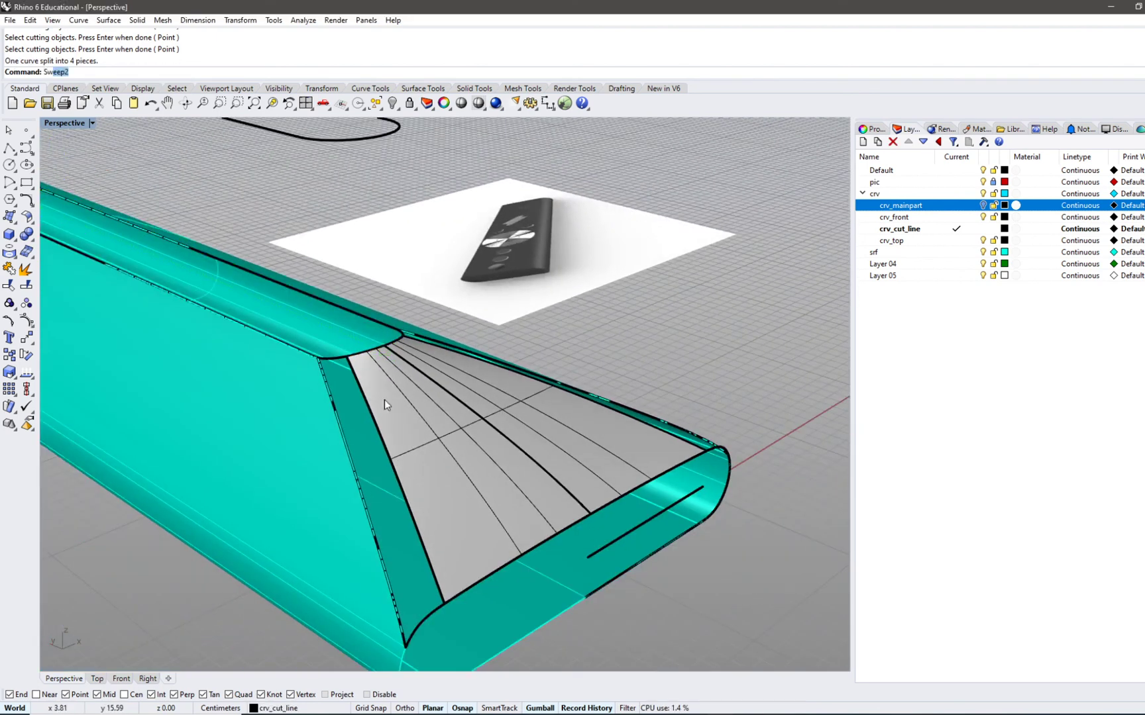
left_click(11, 218)
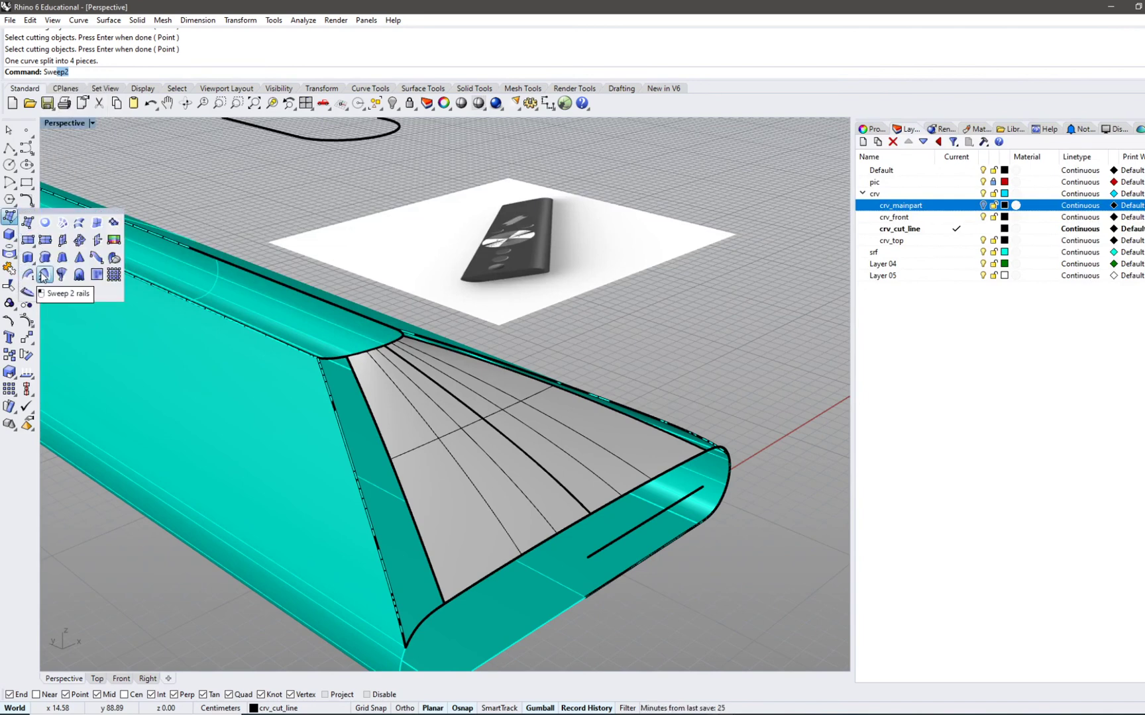
left_click(44, 275)
left_click(422, 650)
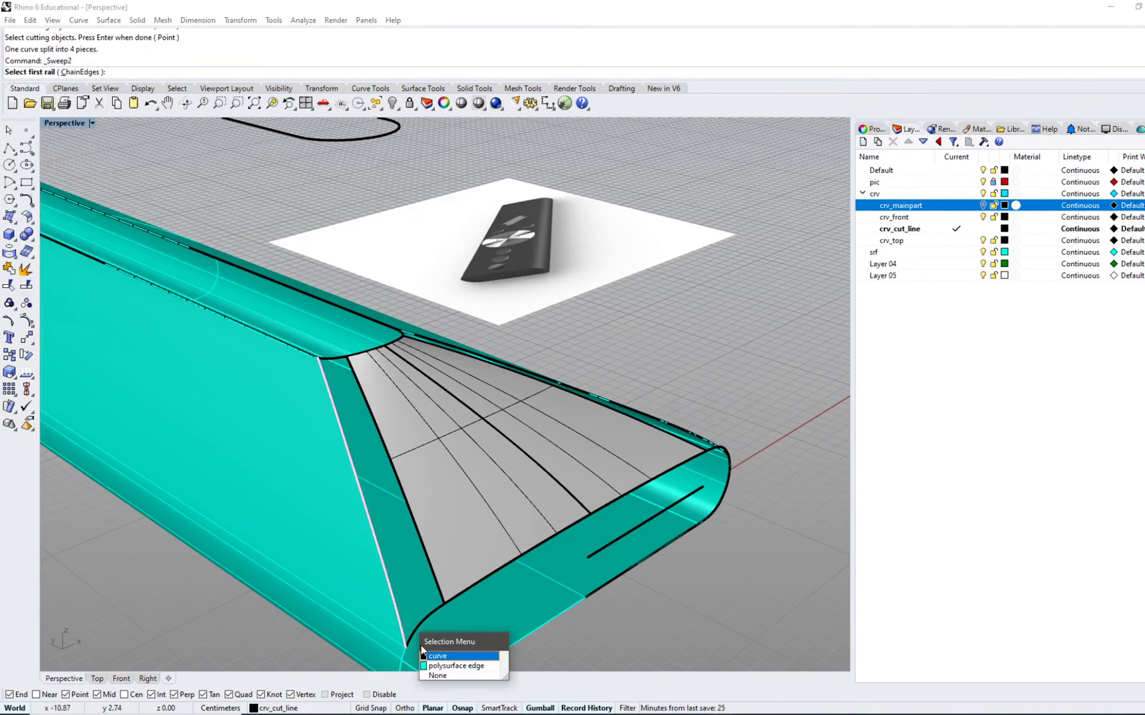
left_click(432, 656)
left_click(459, 604)
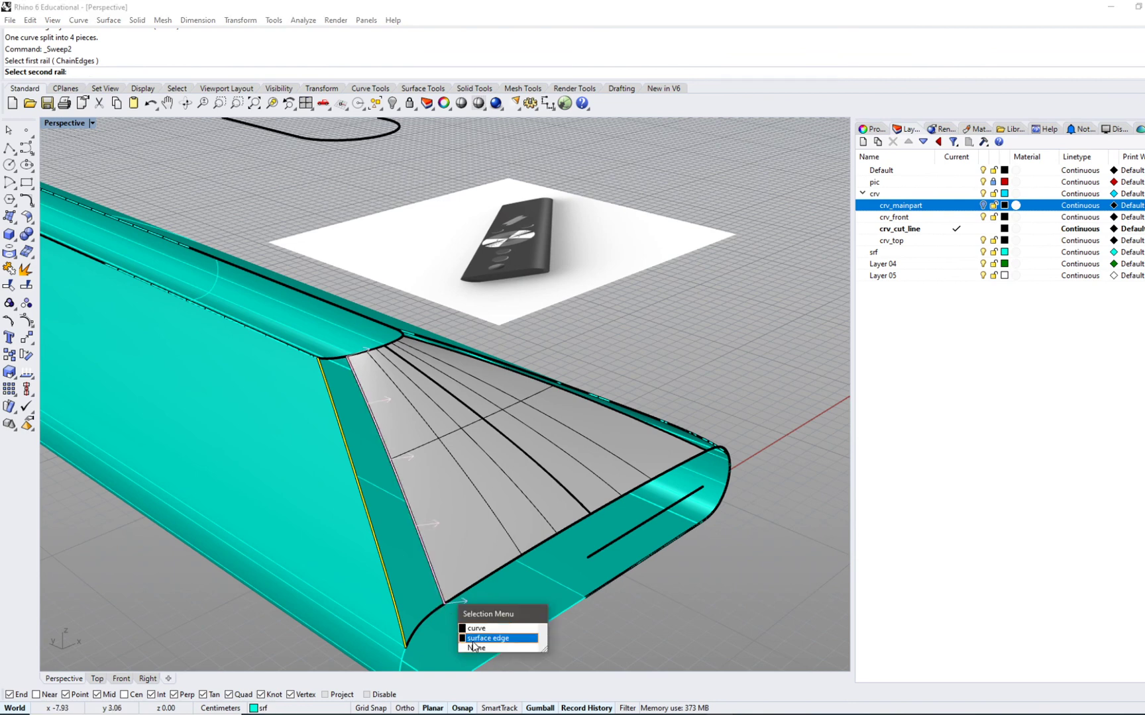
left_click(472, 638)
left_click(440, 608)
left_click(342, 362)
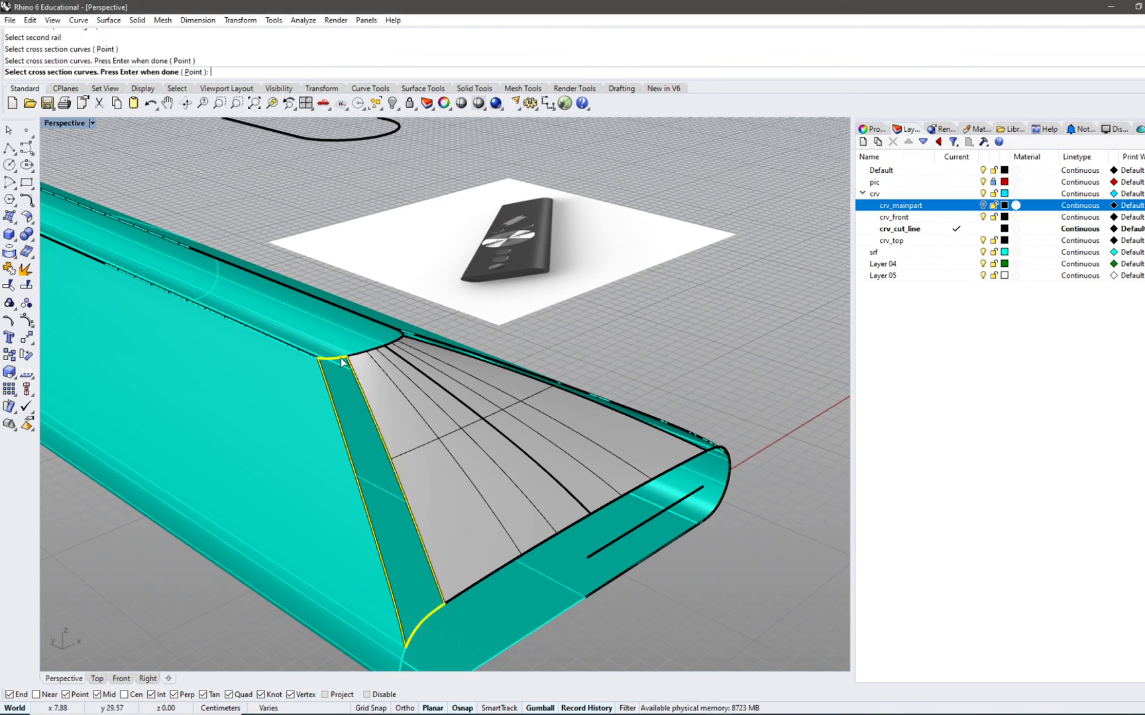
key("Return")
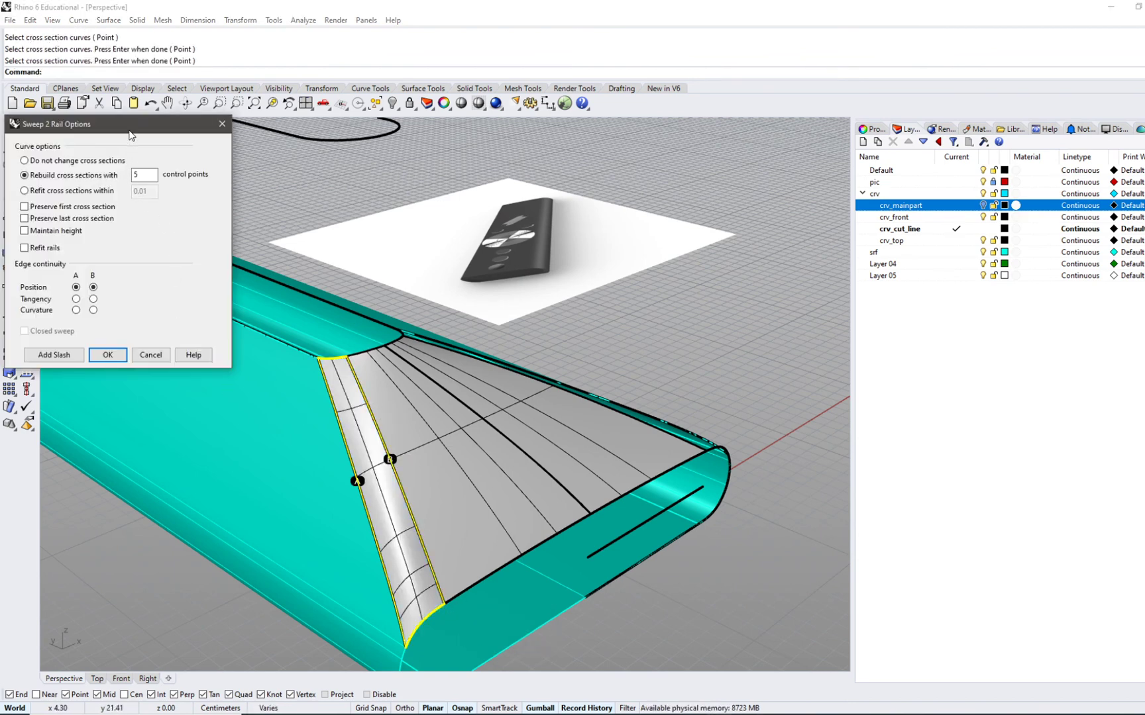
- Keep the sweep's cross sections unchanged, set curvature continuity on both rails A and B, and create the side strip surface
left_click_drag(131, 135, 756, 162)
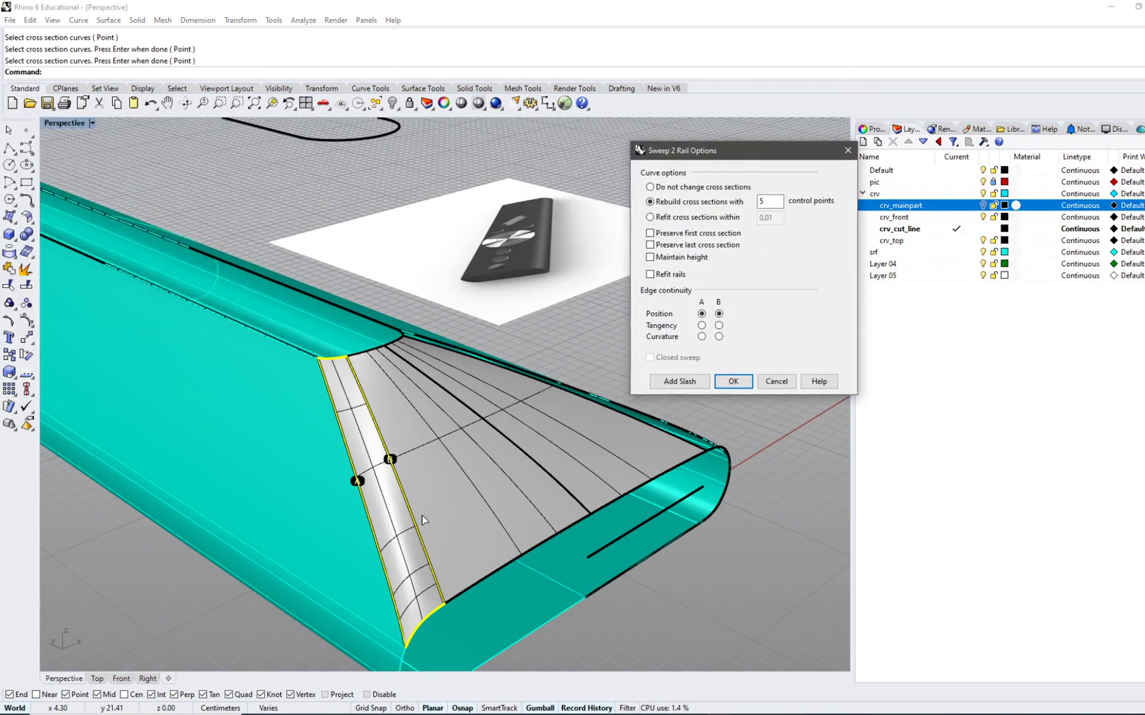
left_click(702, 338)
left_click(718, 338)
right_click_drag(550, 543, 500, 426)
left_click(702, 337)
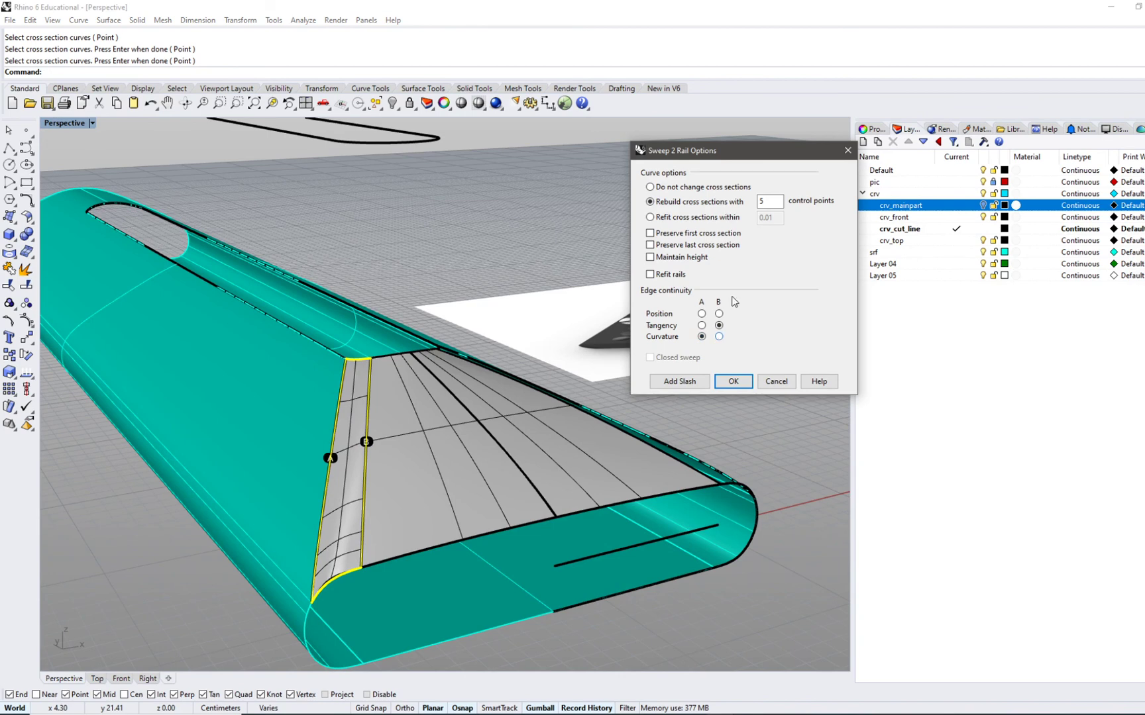
left_click(700, 192)
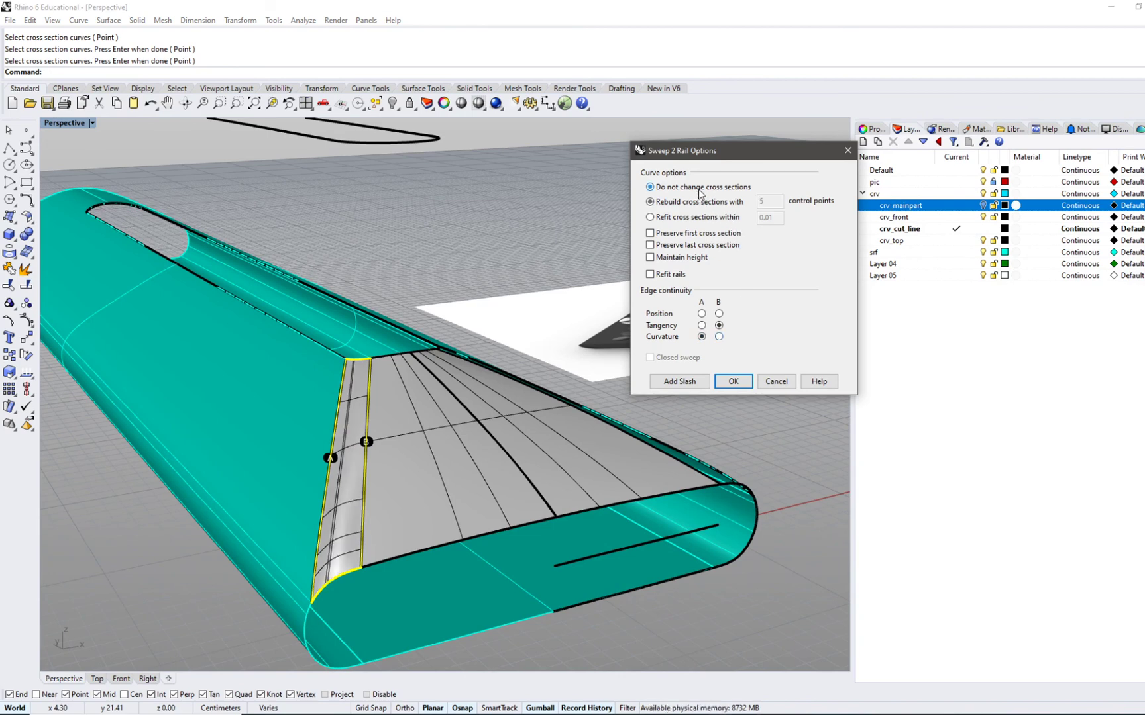
left_click(719, 337)
right_click_drag(447, 462, 279, 540)
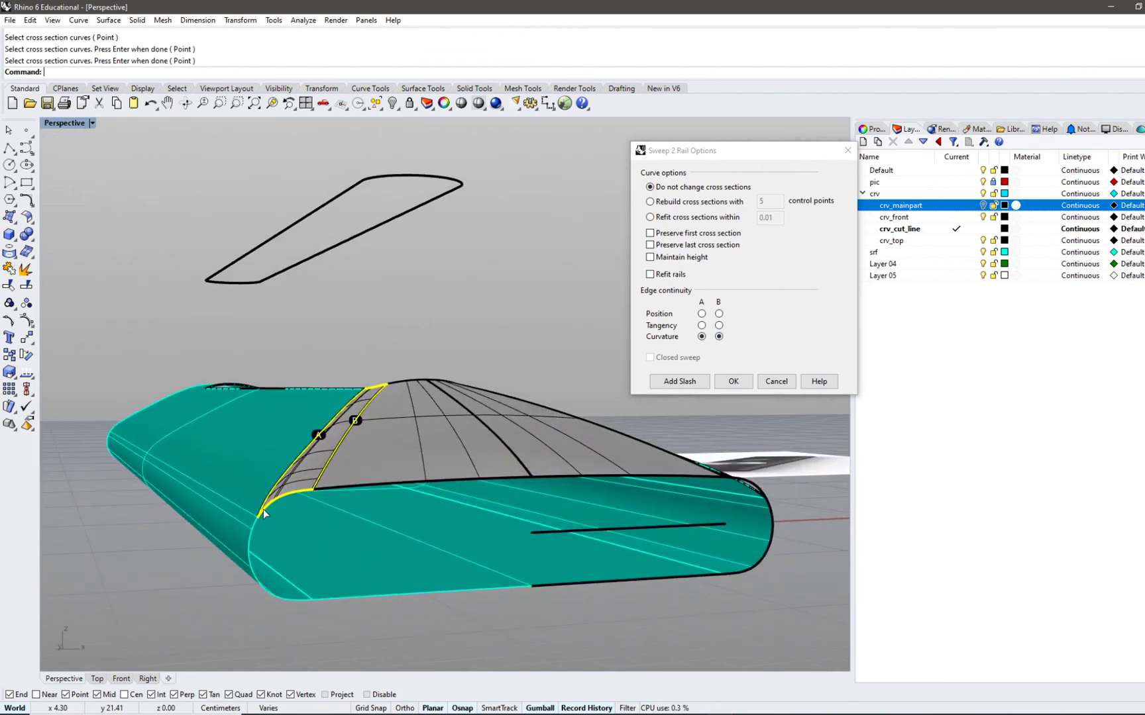
right_click_drag(319, 495, 344, 430)
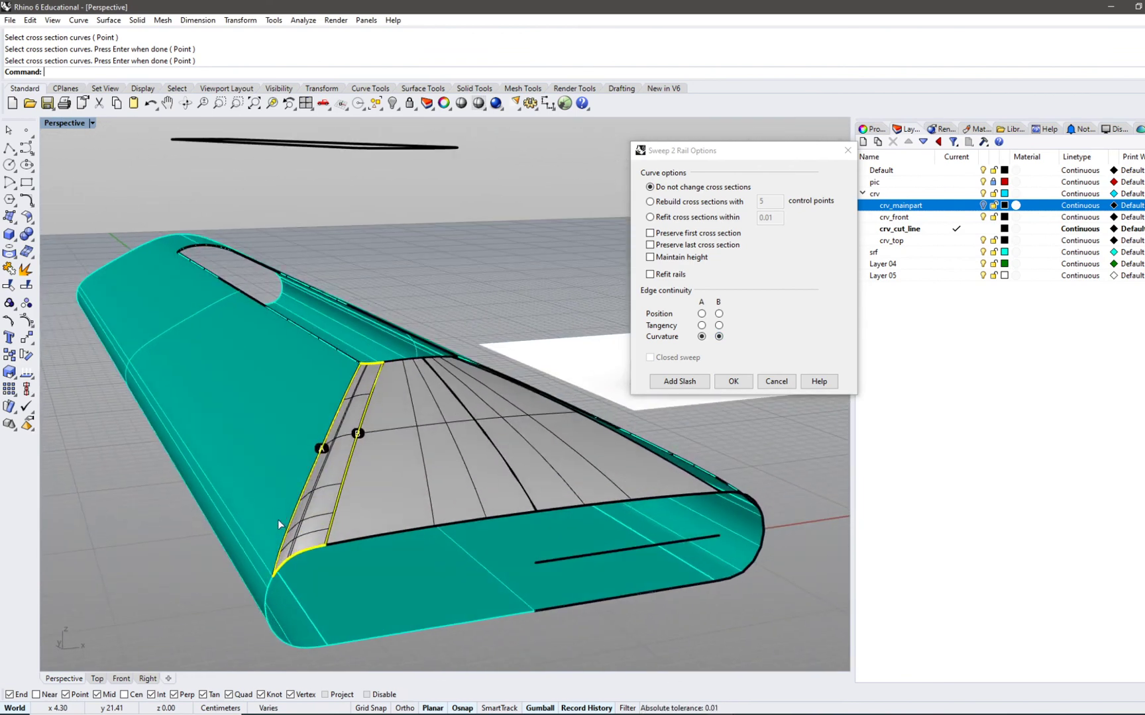
left_click(732, 382)
- Sweep the opposite side strip between the recessed surface edge and body edge, using the mirrored corner arc and short slot piece as cross sections
scroll(549, 477, "up", 5)
right_click(549, 478)
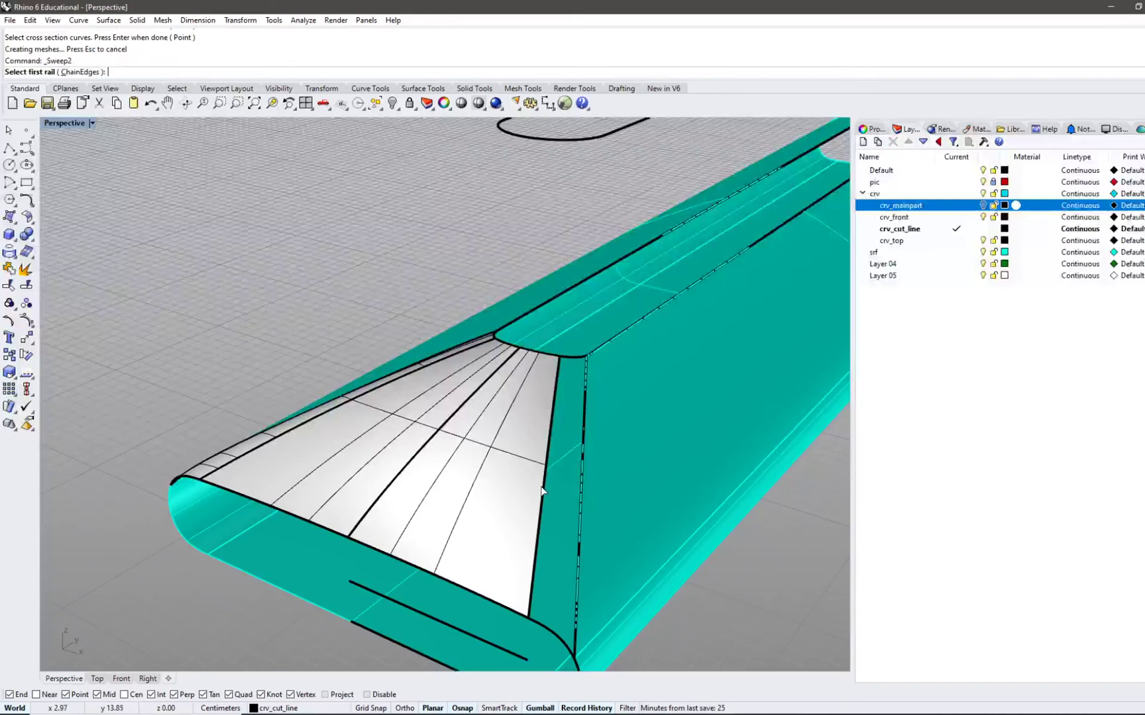
left_click(547, 478)
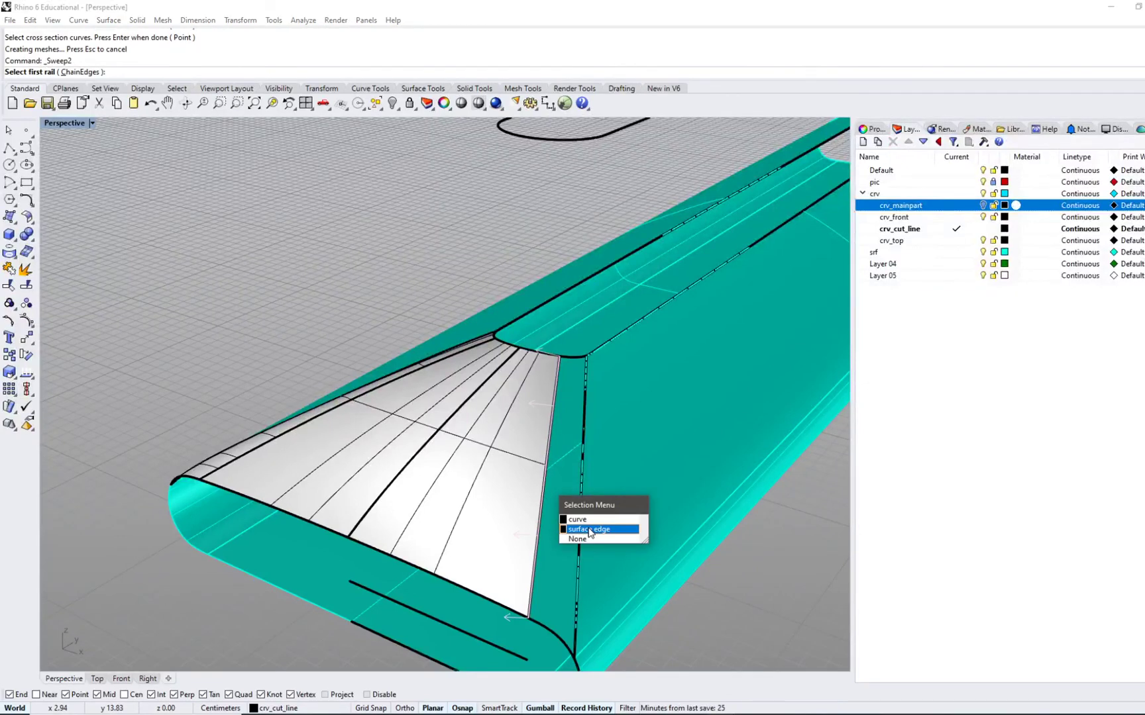
left_click(590, 530)
left_click(582, 525)
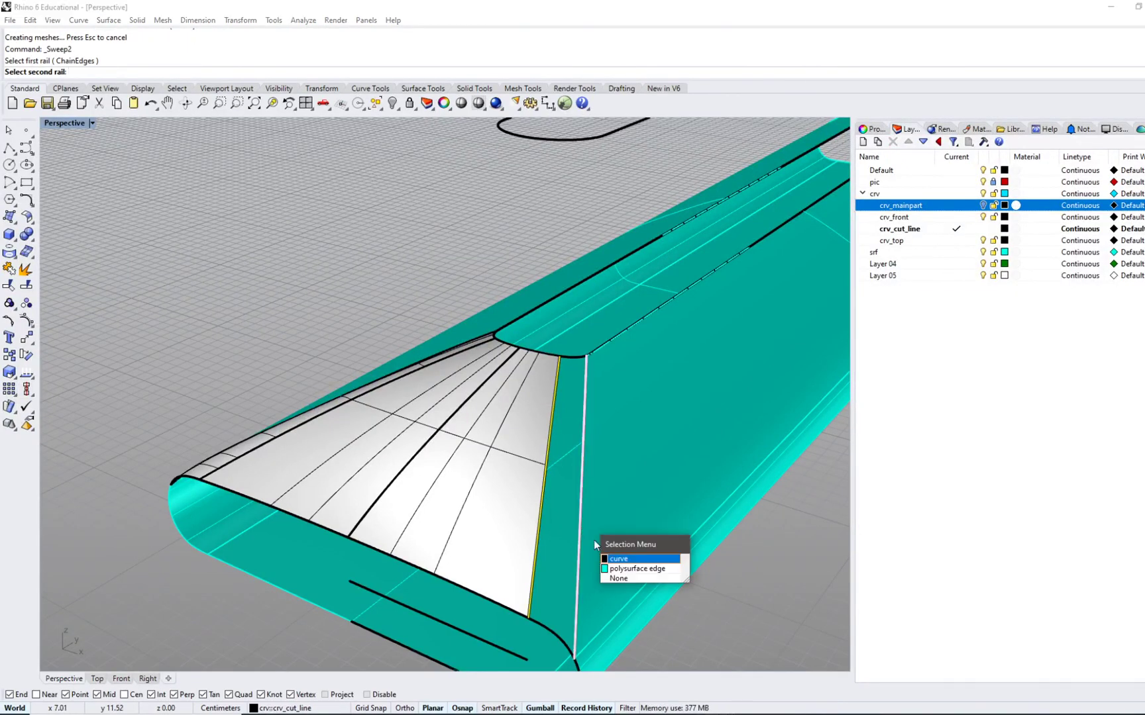
left_click(618, 569)
left_click(549, 632)
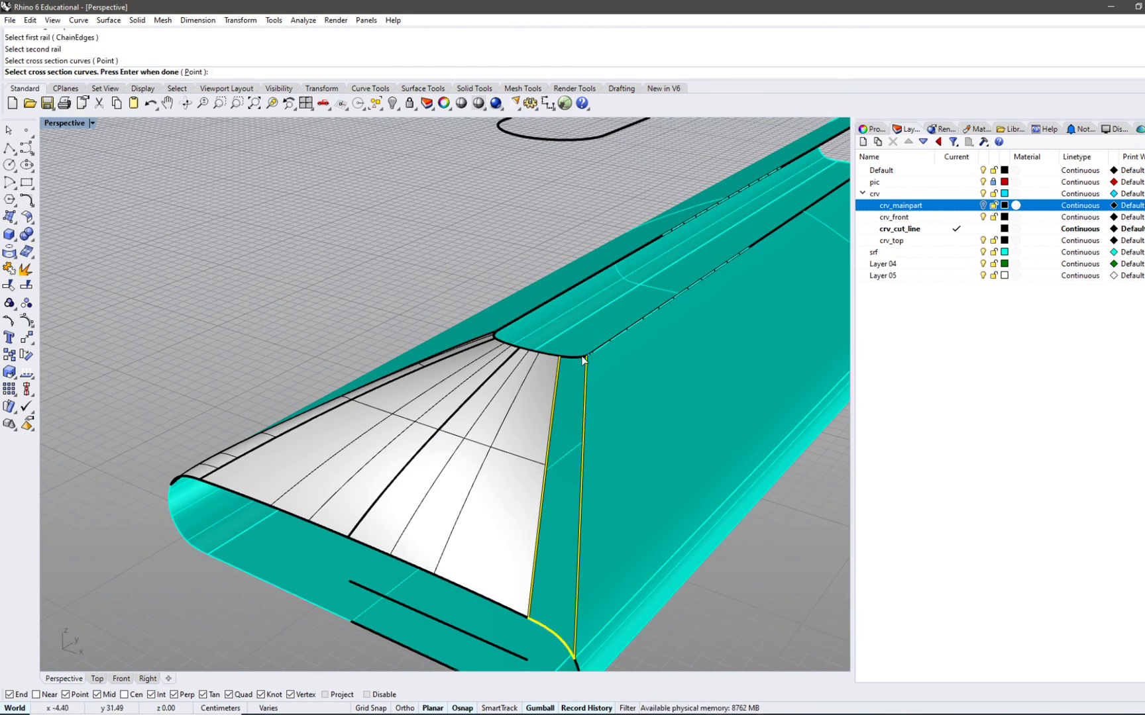
left_click(584, 360)
key("Return")
left_click(731, 381)
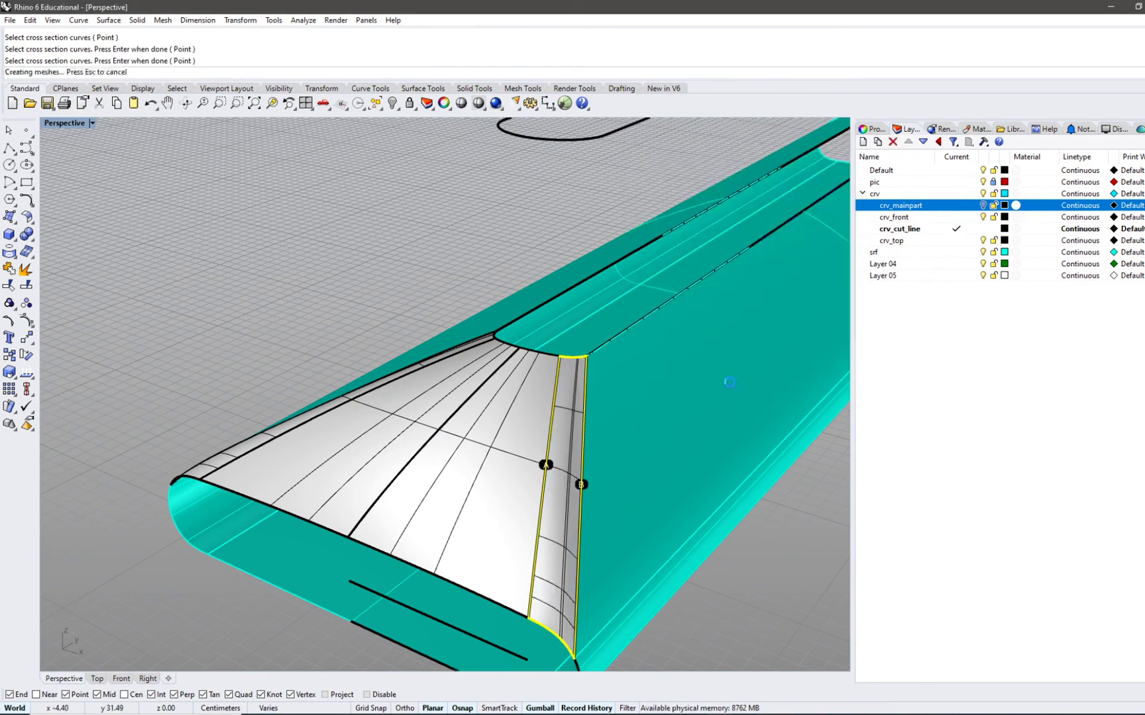
right_click_drag(728, 386, 426, 482)
scroll(370, 509, "up", 2)
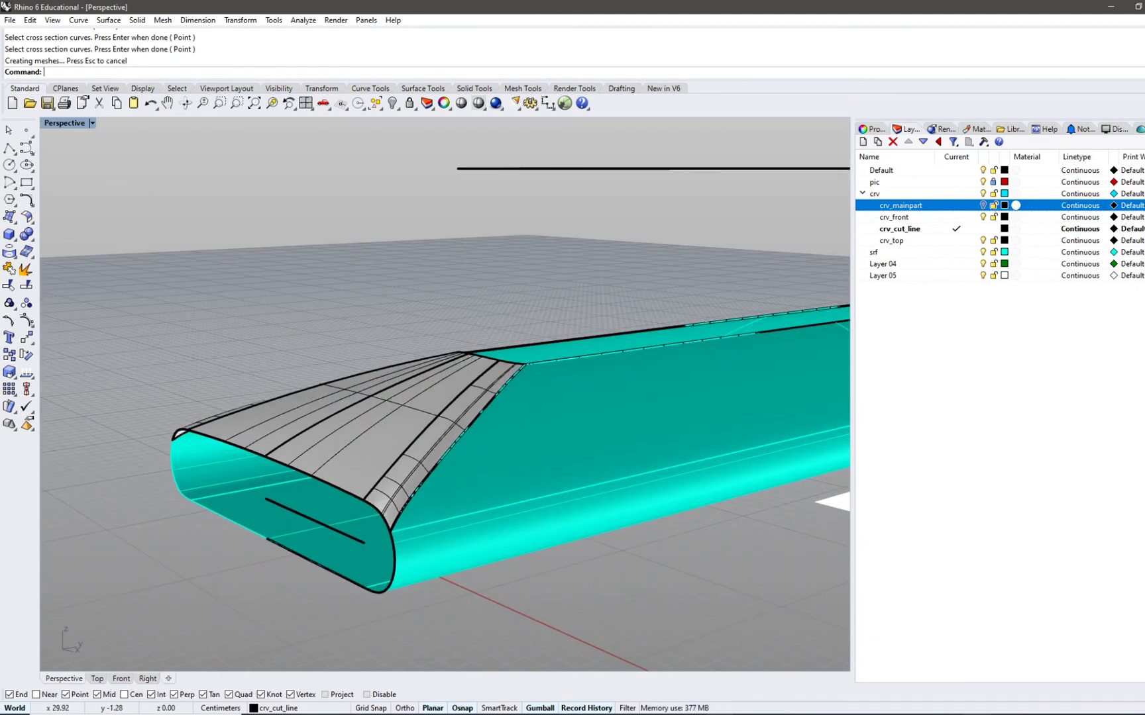
left_click(978, 713)
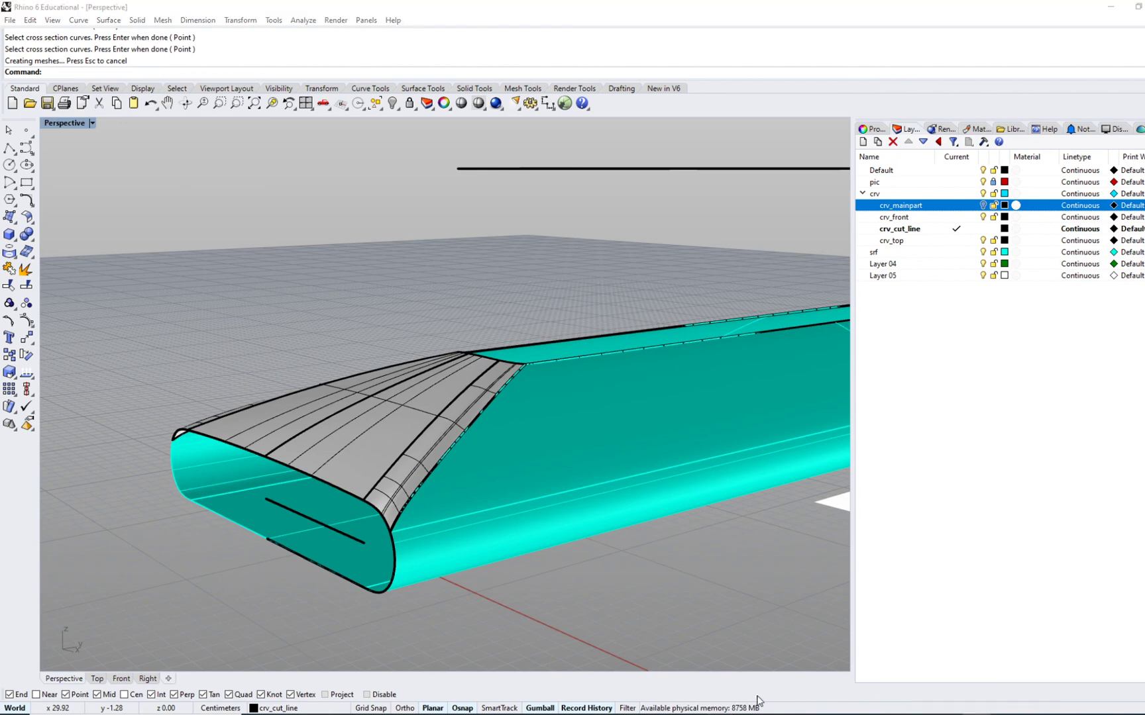